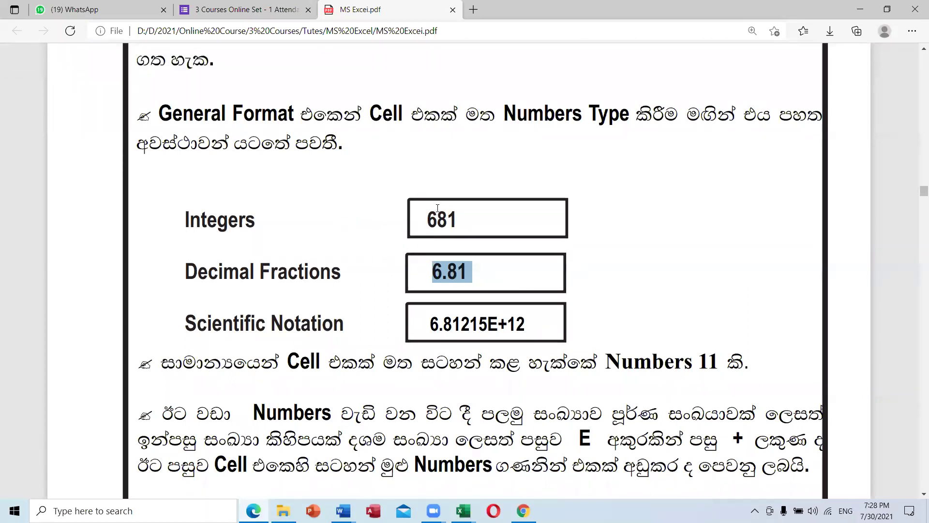
# Step: Highlight the 681 example and the 'Numbers 11' note, then scroll to the 2.12E+18 example
pyautogui.moveTo(426, 219); pyautogui.dragTo(473, 221)
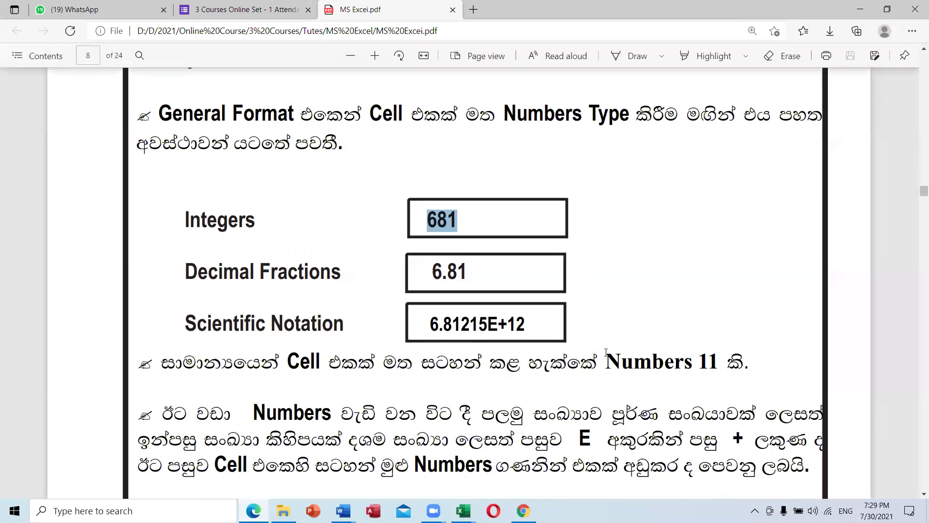
pyautogui.moveTo(606, 352); pyautogui.dragTo(712, 358)
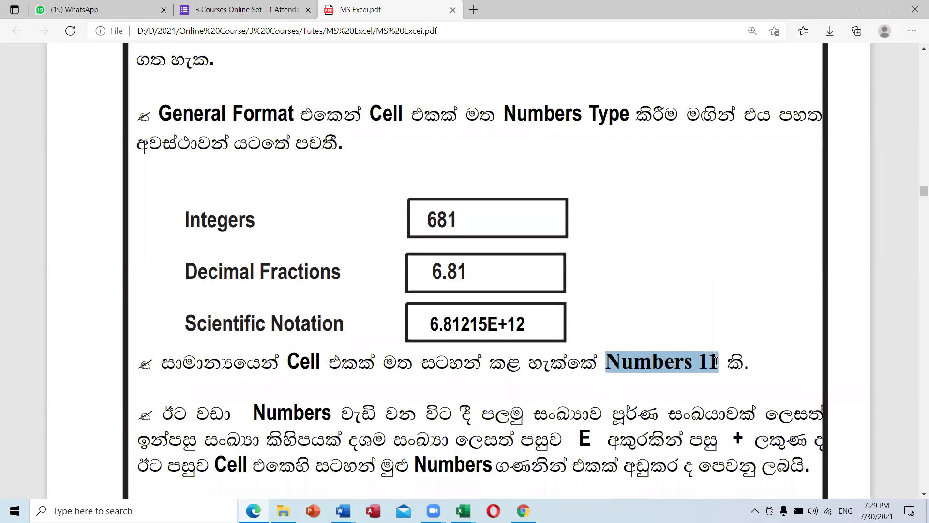
pyautogui.scroll(-4, 716, 361)
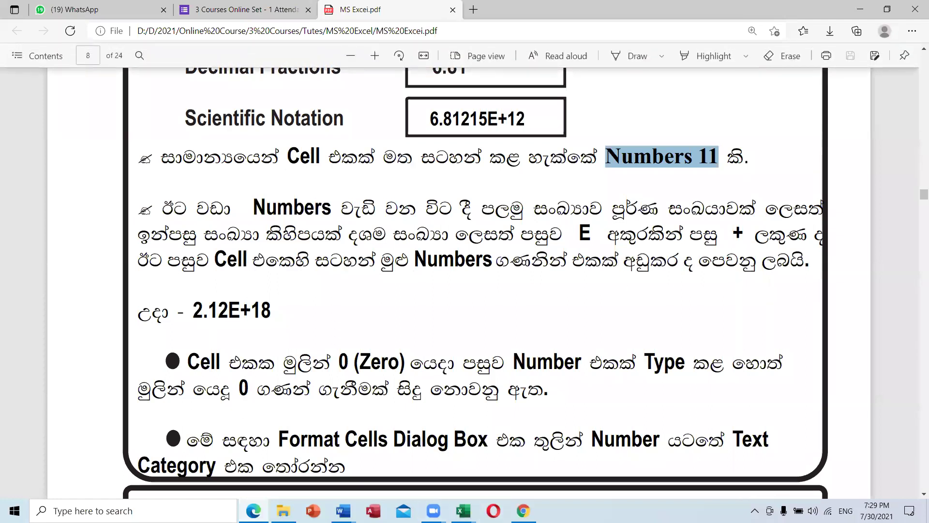
pyautogui.click(463, 511)
pyautogui.click(587, 476)
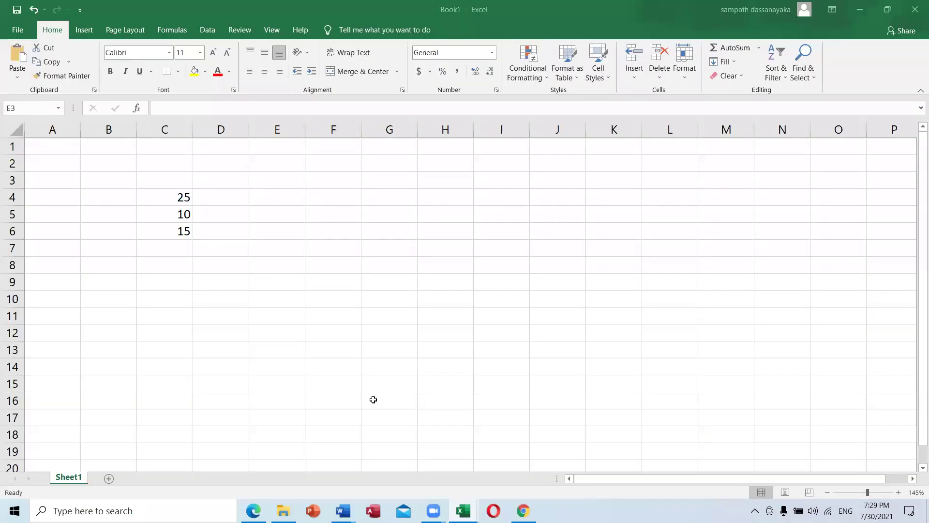
pyautogui.click(236, 270)
pyautogui.click(303, 260)
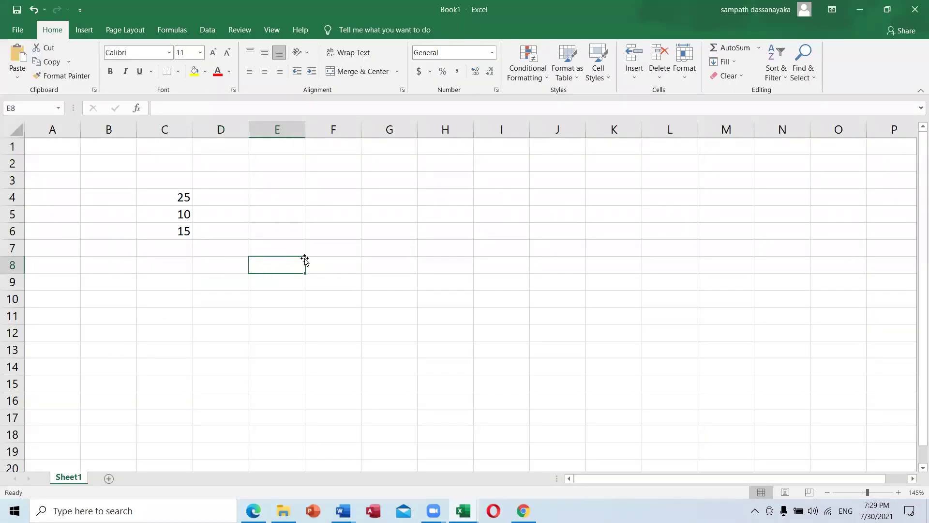
pyautogui.write('123')
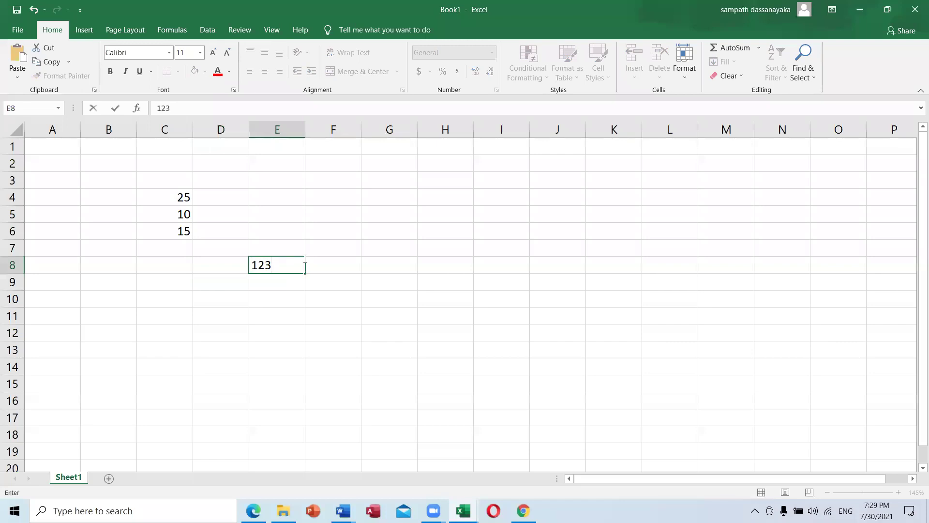
pyautogui.write('4567989')
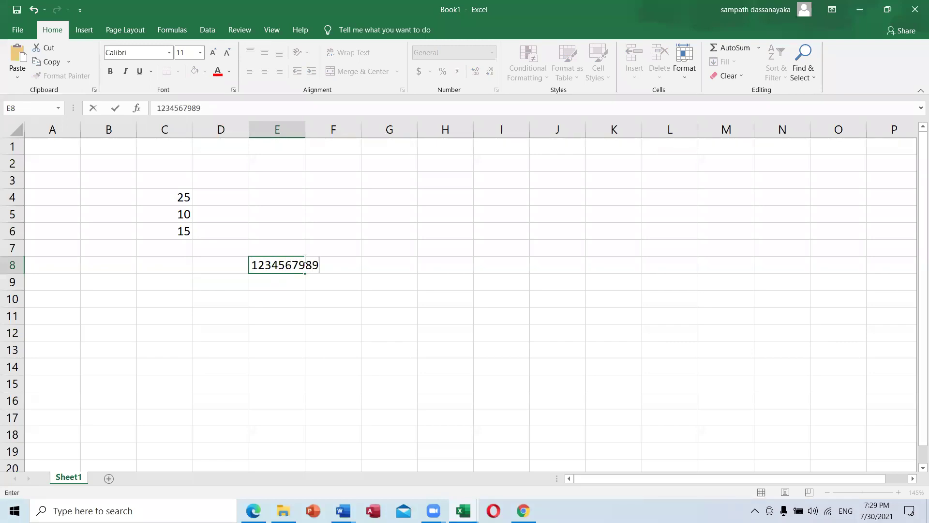
pyautogui.write('1011')
pyautogui.press('Return')
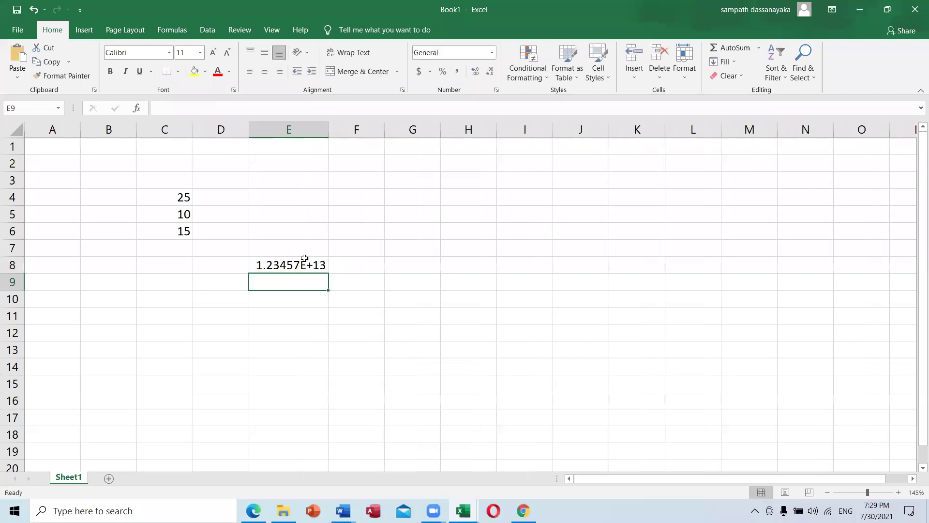
# Step: Reselect E8 and zoom in to show its 1.23457E+13 display, then return to the PDF notes
pyautogui.click(305, 257)
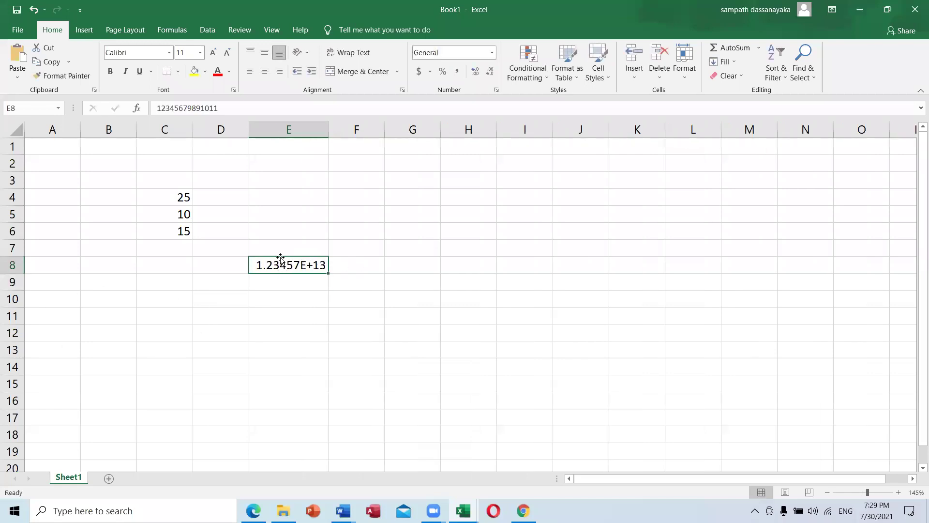
pyautogui.scroll(3, 295, 273)
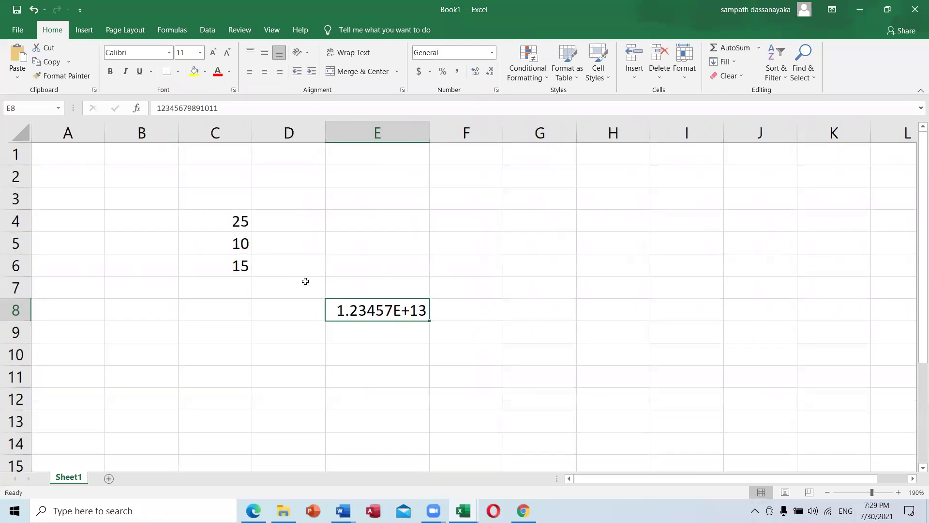
pyautogui.scroll(3, 435, 343)
pyautogui.scroll(3, 536, 364)
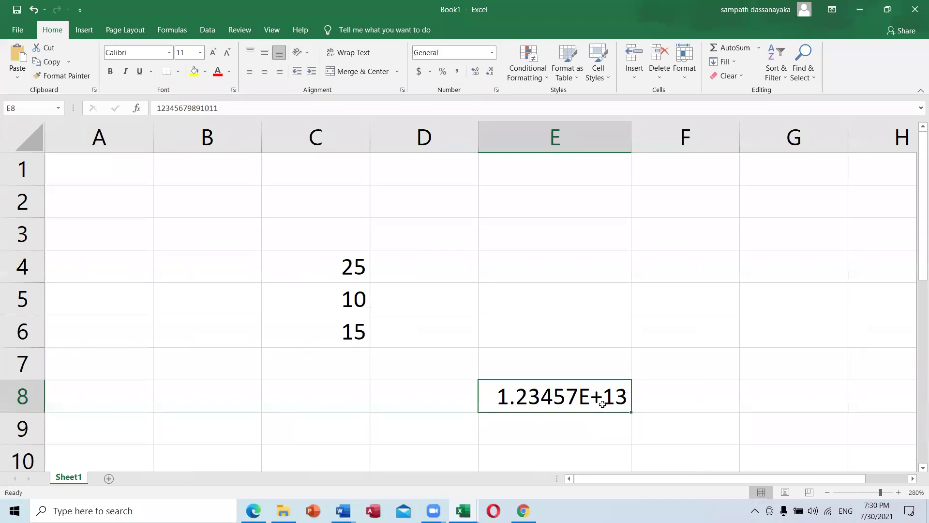
pyautogui.click(251, 509)
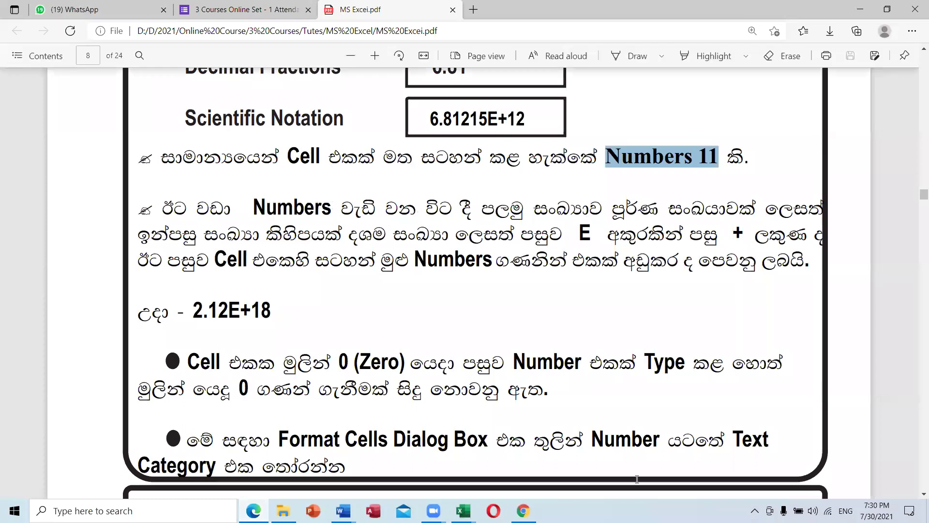
# Step: Alternate between the PDF notes and Book1, finishing on Book1 with E8 showing 1.23457E+13
pyautogui.moveTo(464, 511)
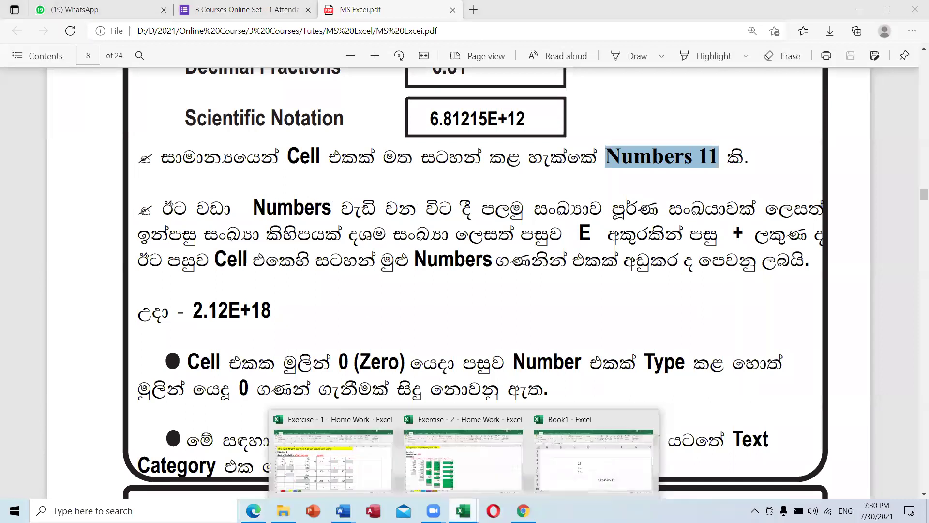
pyautogui.click(556, 462)
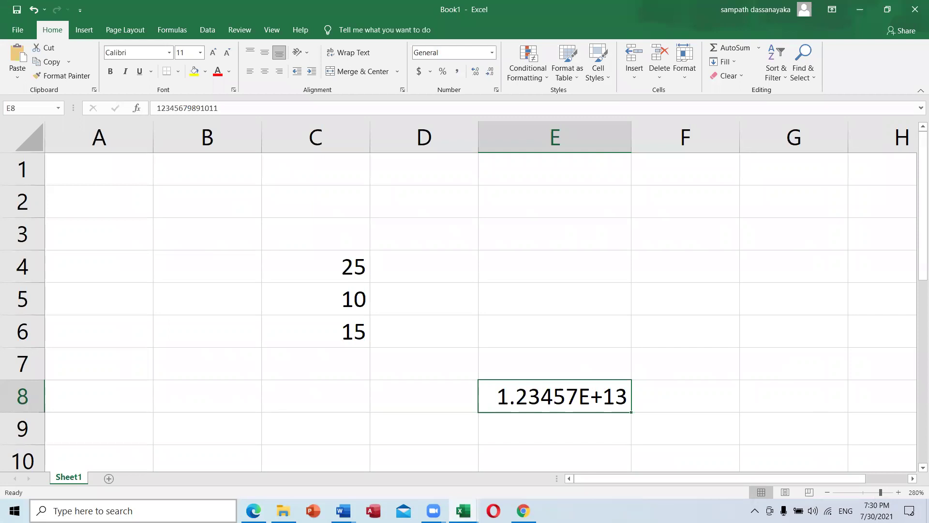
pyautogui.click(253, 510)
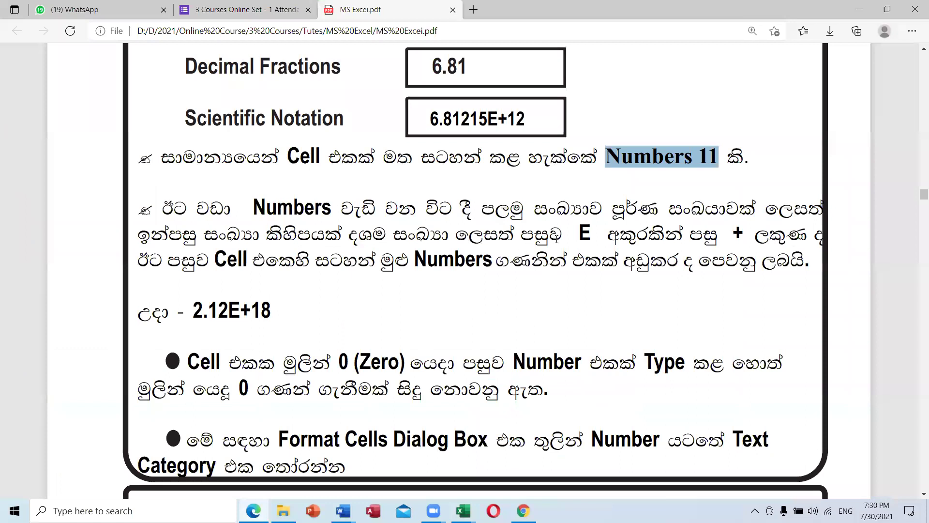
pyautogui.click(464, 508)
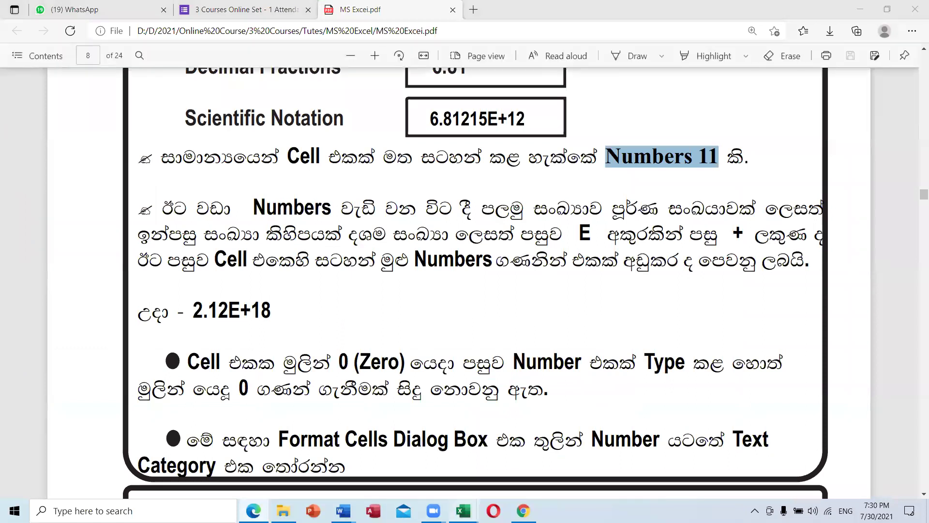
pyautogui.click(717, 460)
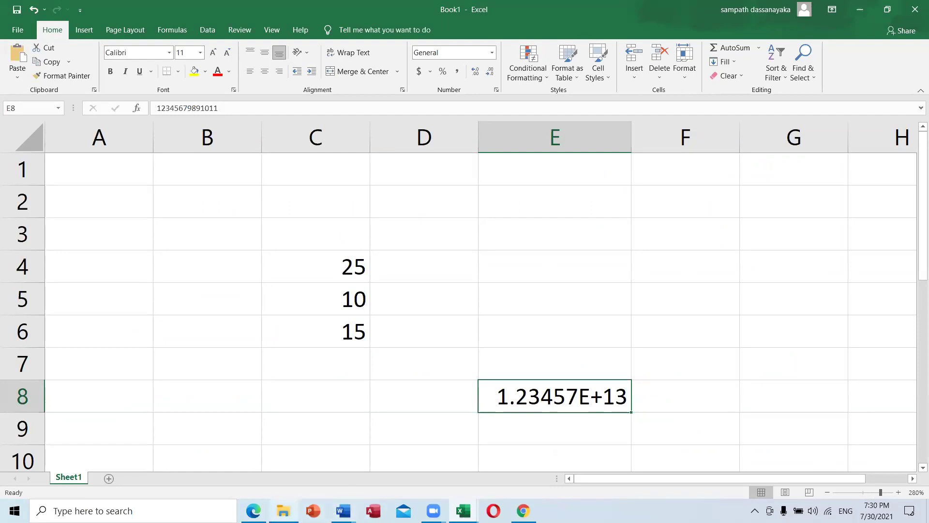
pyautogui.click(253, 511)
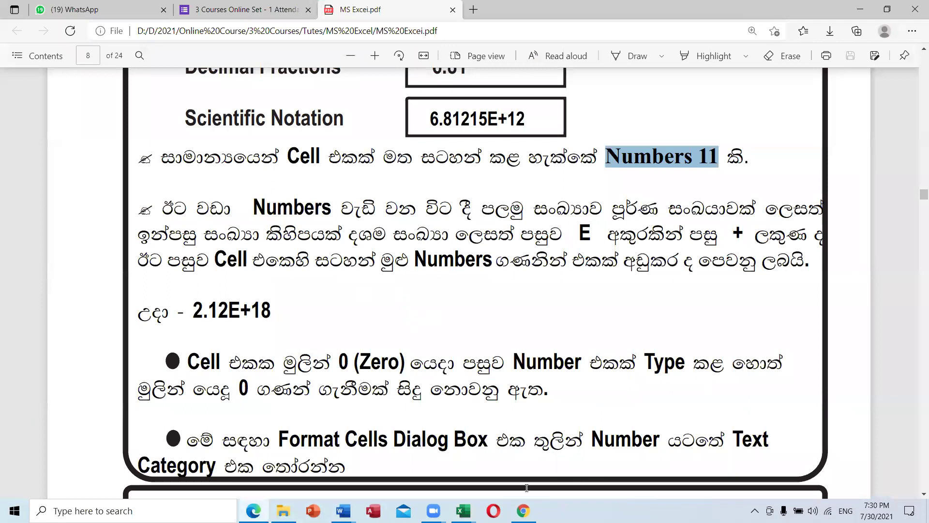
pyautogui.moveTo(464, 509)
pyautogui.click(558, 476)
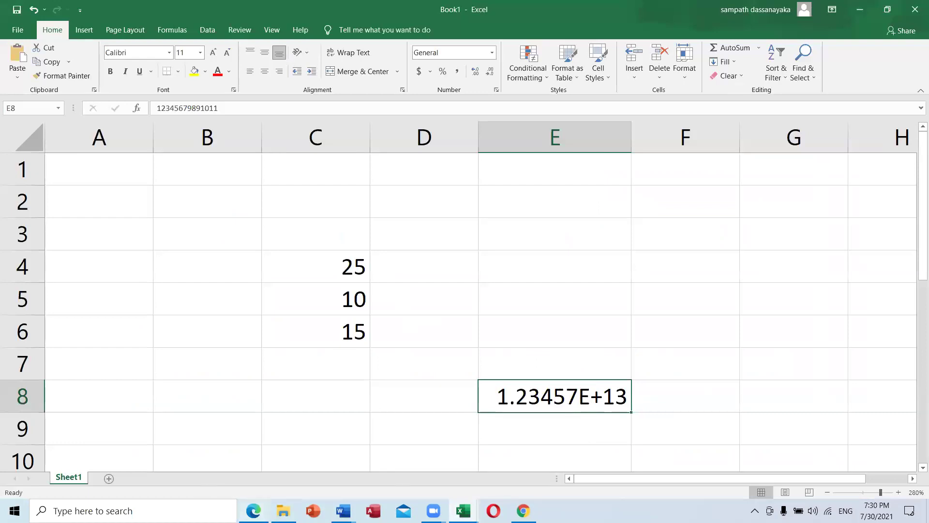
pyautogui.click(253, 508)
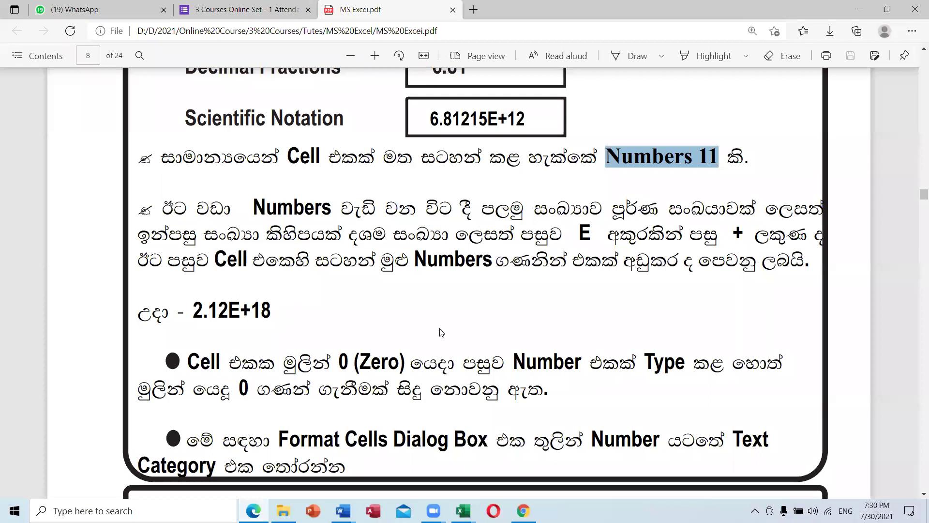
pyautogui.click(463, 511)
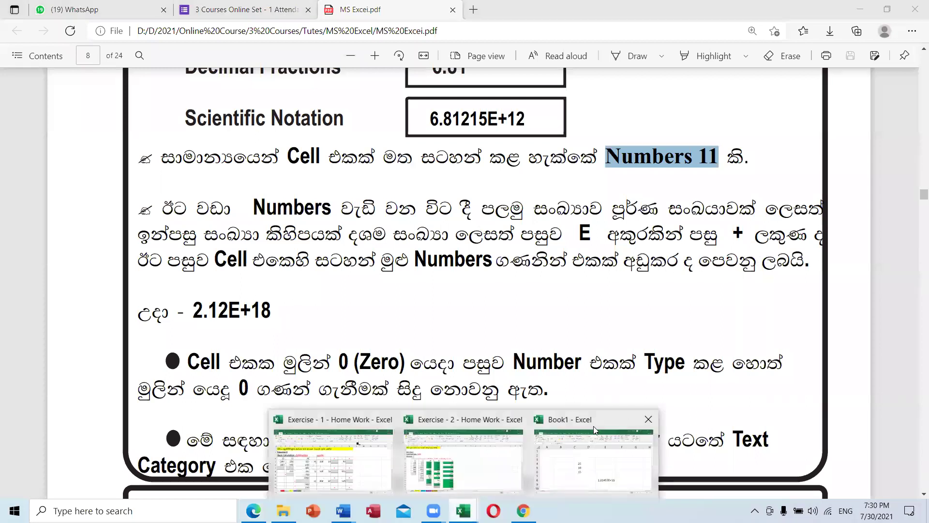
pyautogui.click(601, 455)
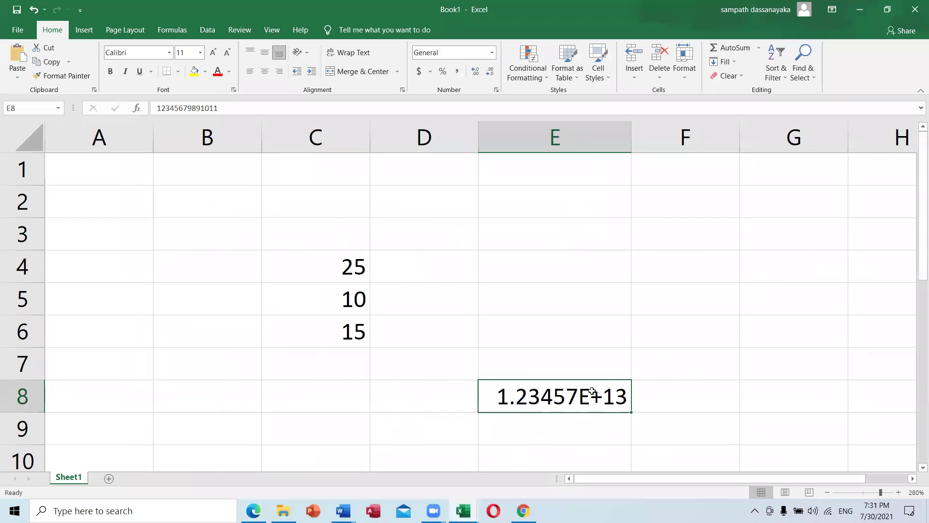
pyautogui.click(538, 337)
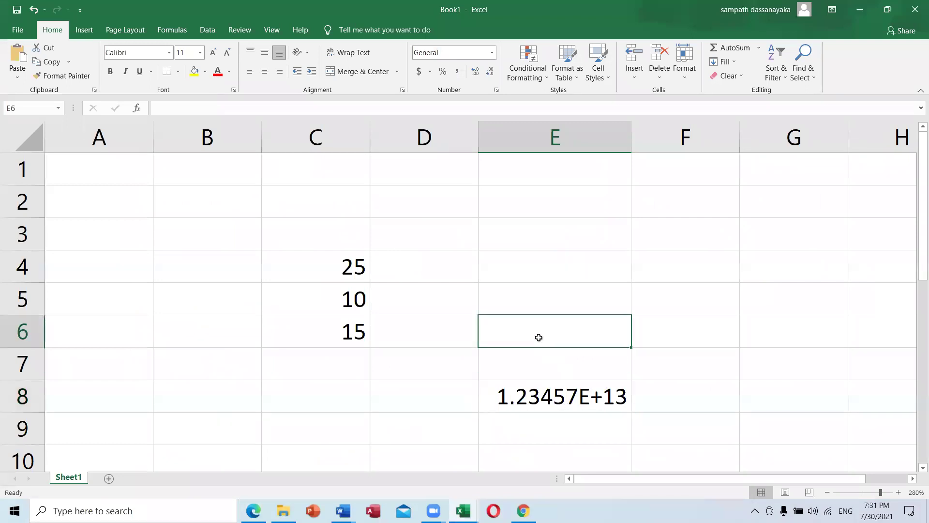
pyautogui.write('45851')
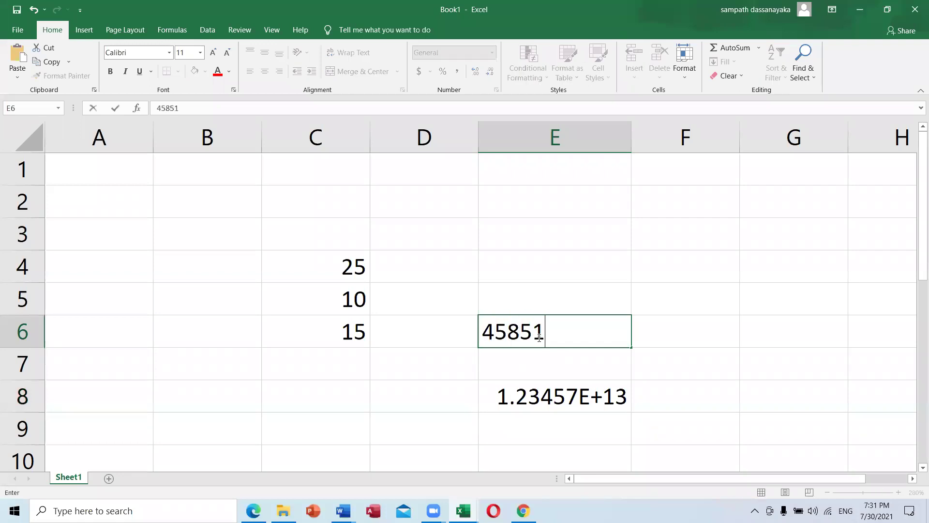
pyautogui.write('25458524552')
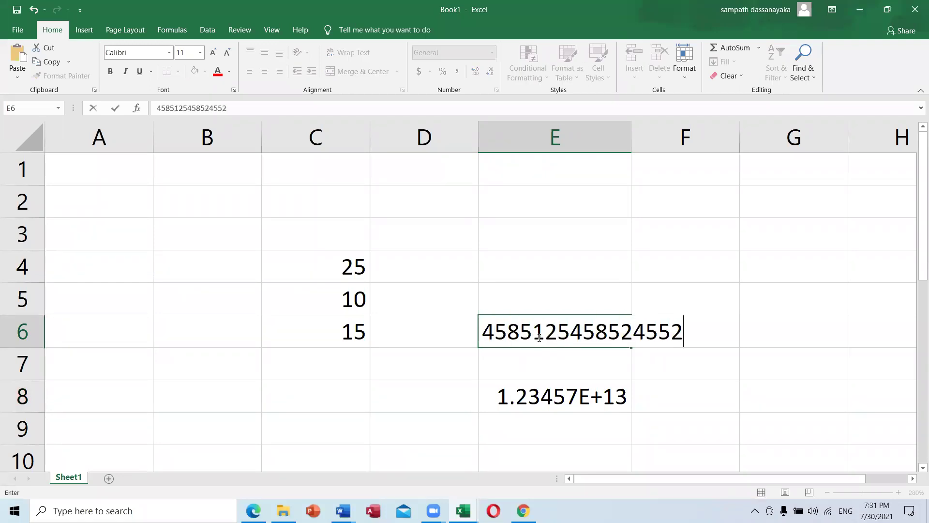
pyautogui.press('Return')
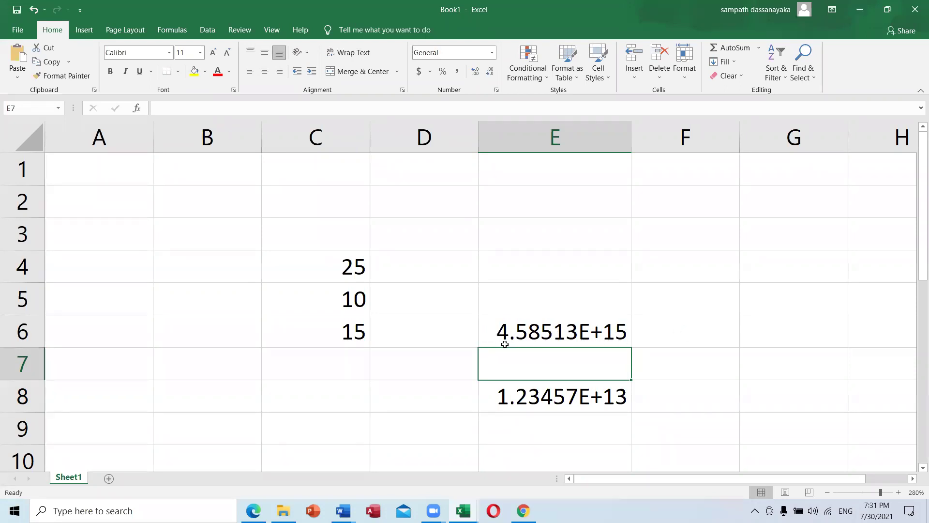
pyautogui.click(525, 298)
pyautogui.click(529, 272)
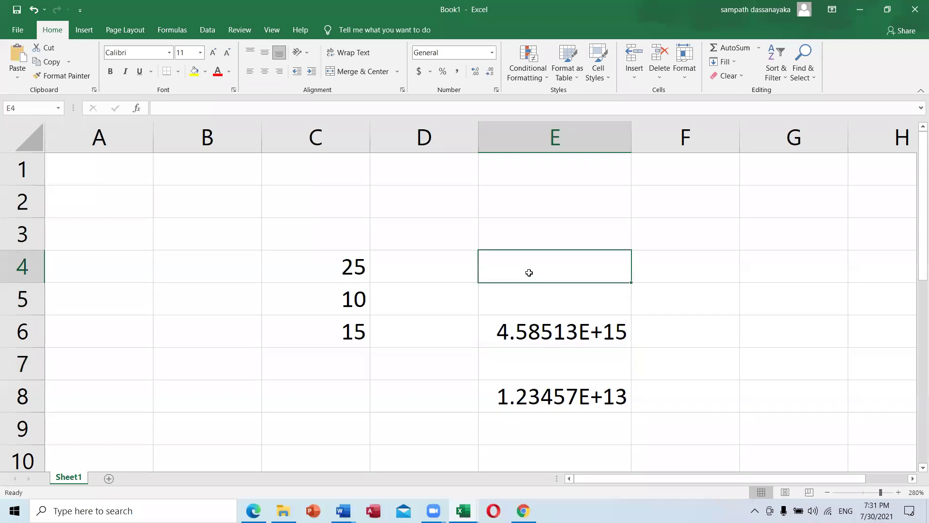
pyautogui.write('854252')
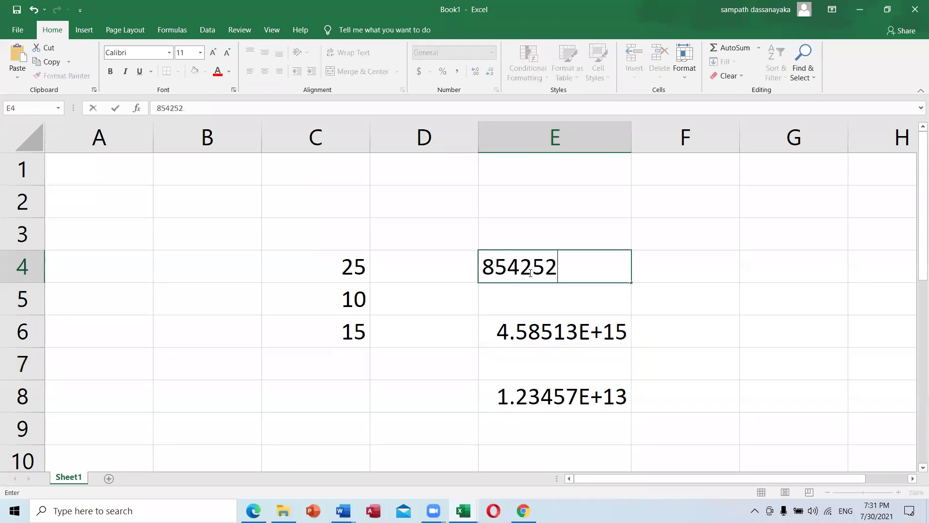
pyautogui.write('532632632223655')
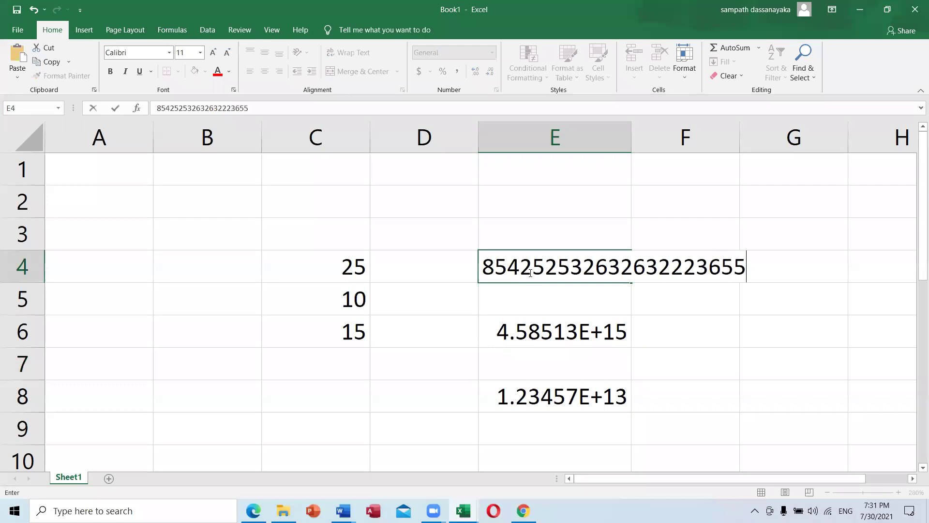
pyautogui.press('Return')
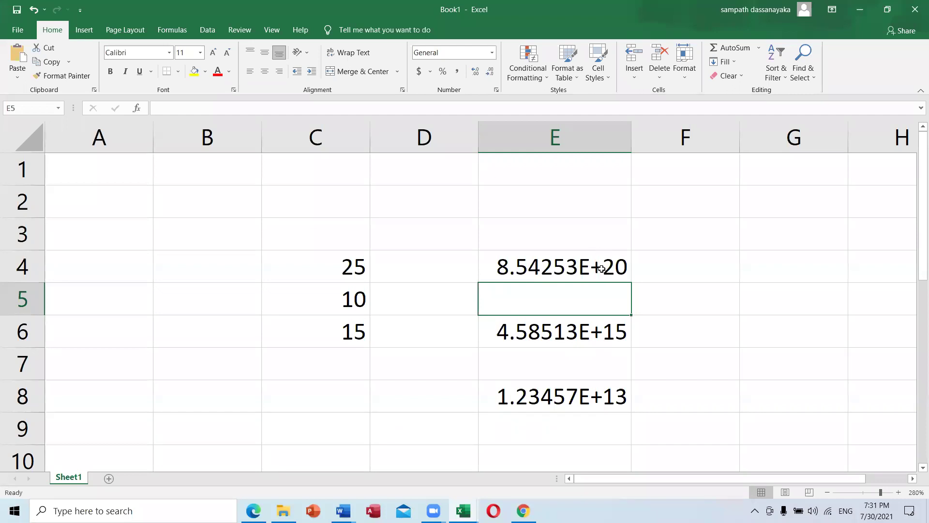
pyautogui.click(501, 261)
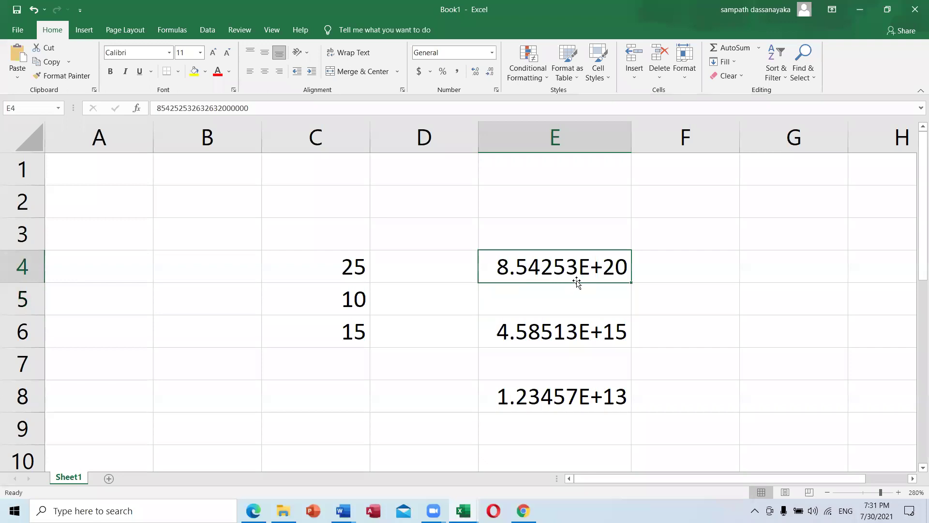
# Step: Bring the MS Excei.pdf notes on scientific notation back in front of Excel
pyautogui.moveTo(254, 509)
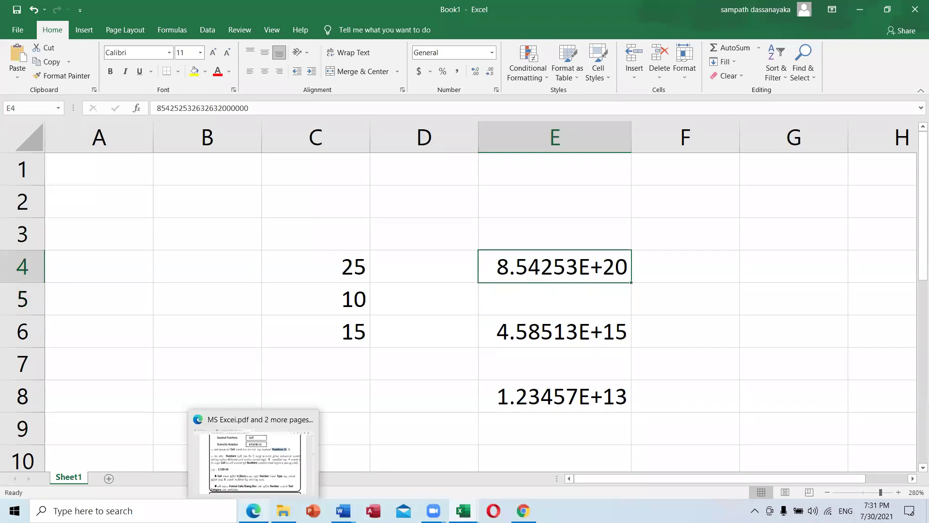
pyautogui.click(257, 484)
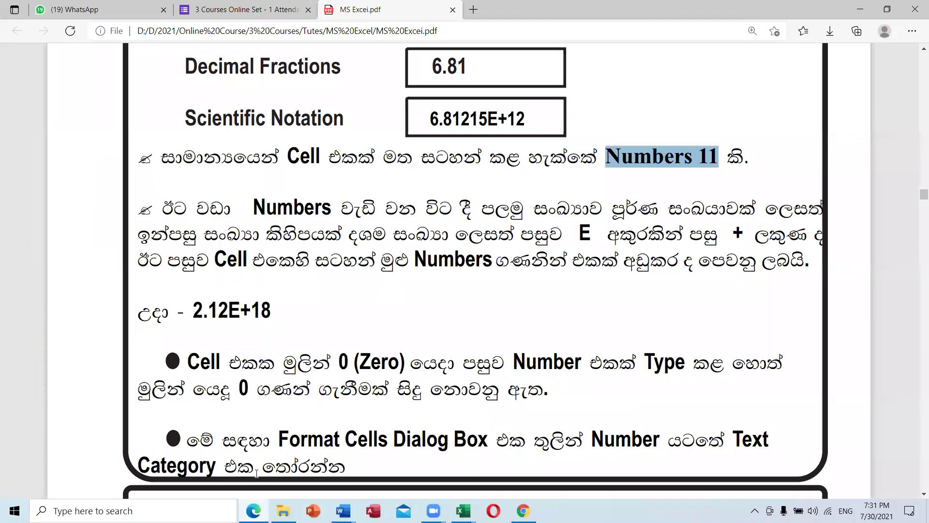
pyautogui.moveTo(655, 68)
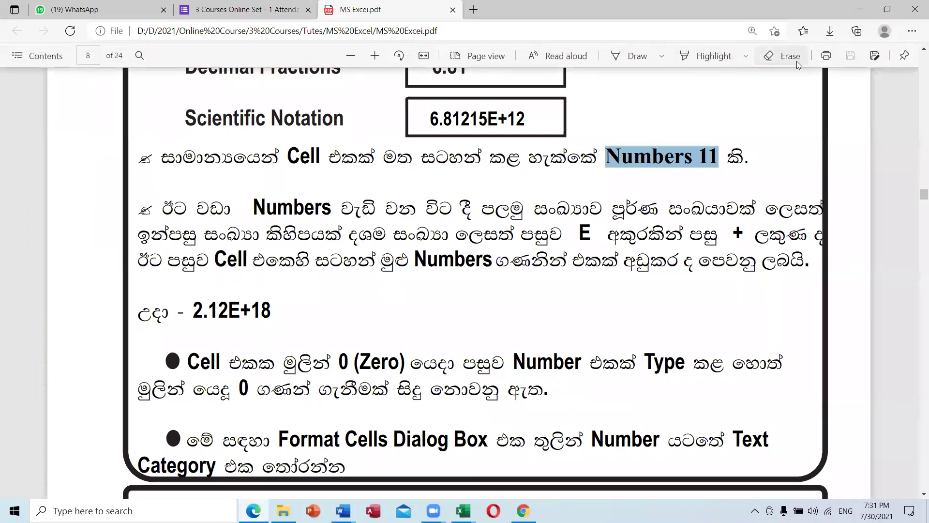
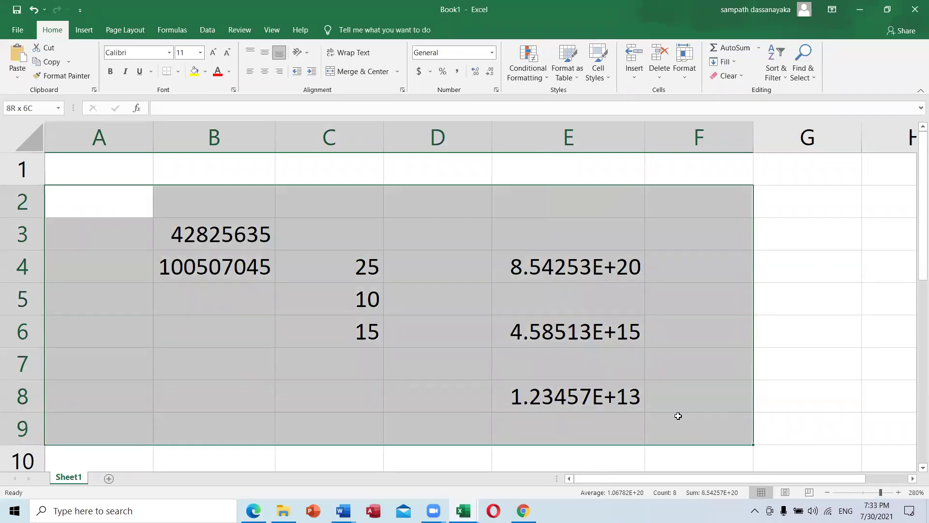
# Step: Delete every value in A2:F9, including the scientific-notation numbers
pyautogui.press('Delete')
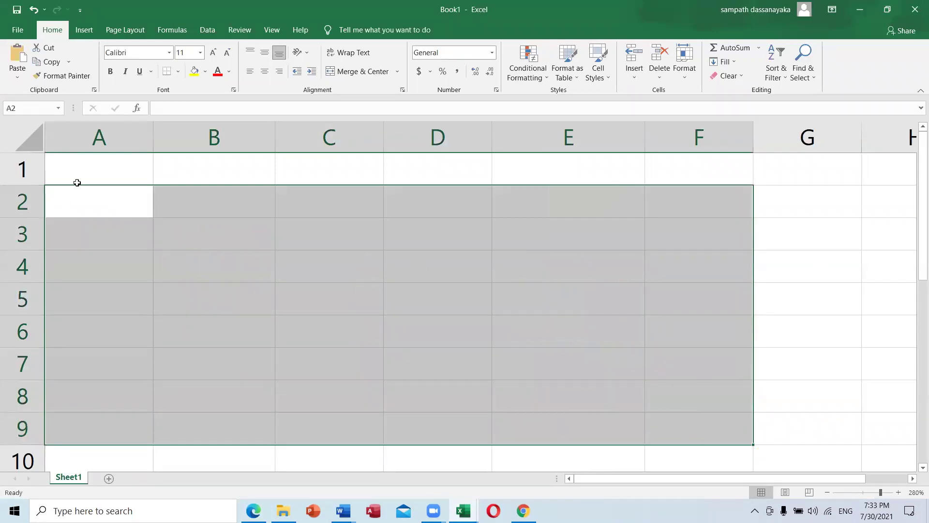
# Step: Type the 'Tel. Nos' heading in B2 with phone numbers 07742535, 071555 and 078 below it
pyautogui.click(223, 211)
pyautogui.write('T')
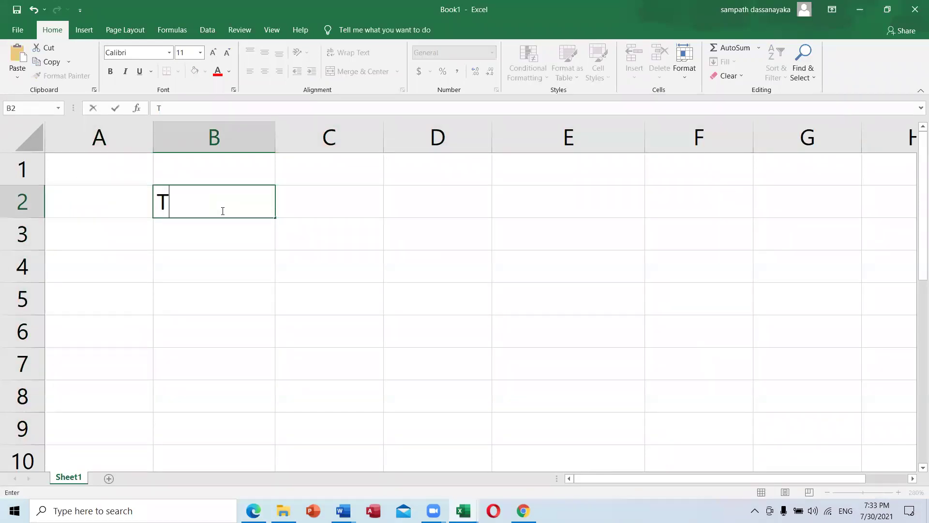
pyautogui.write('el. Nos')
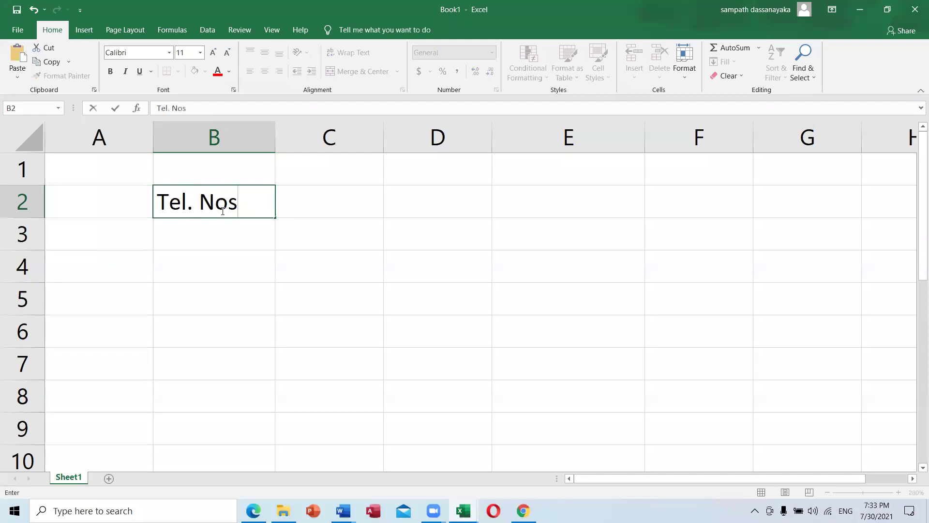
pyautogui.press('Return')
pyautogui.write('07742535')
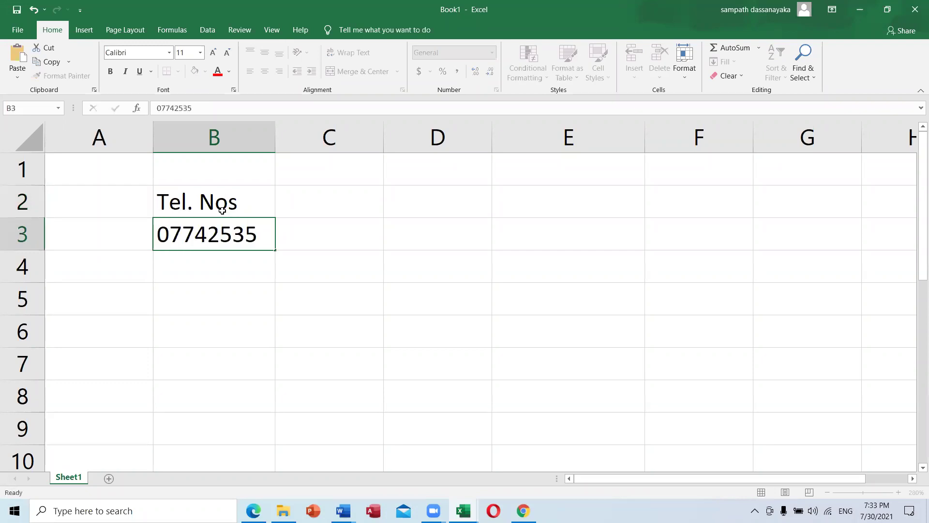
pyautogui.press('Return')
pyautogui.write('071555')
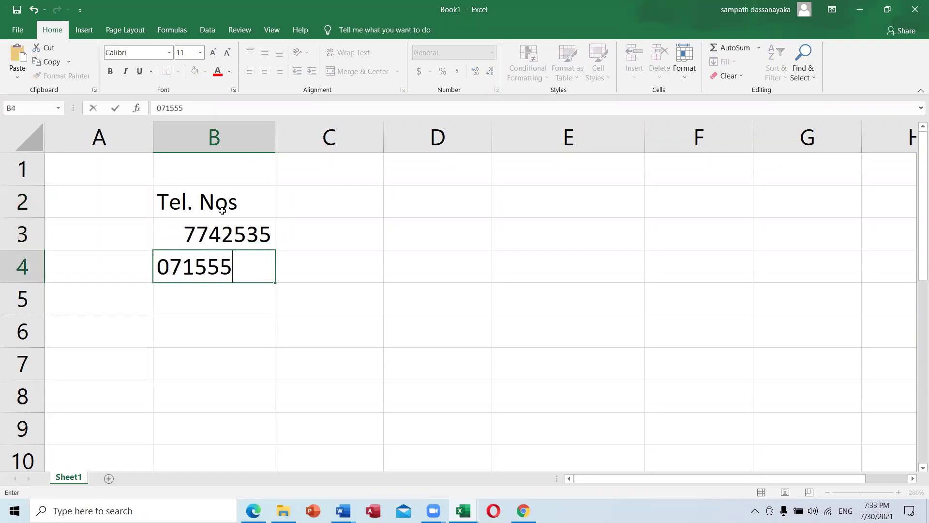
pyautogui.press('Return')
pyautogui.write('078')
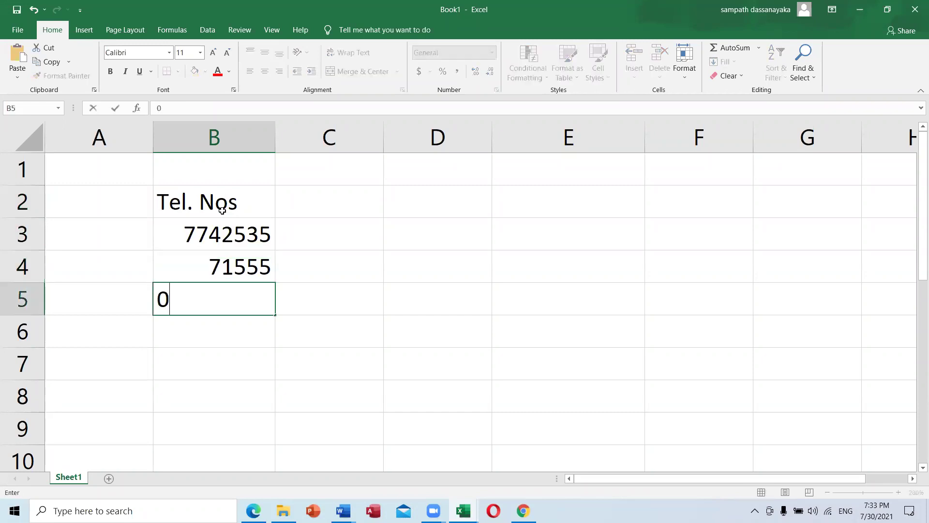
pyautogui.press('Return')
pyautogui.press('Return')
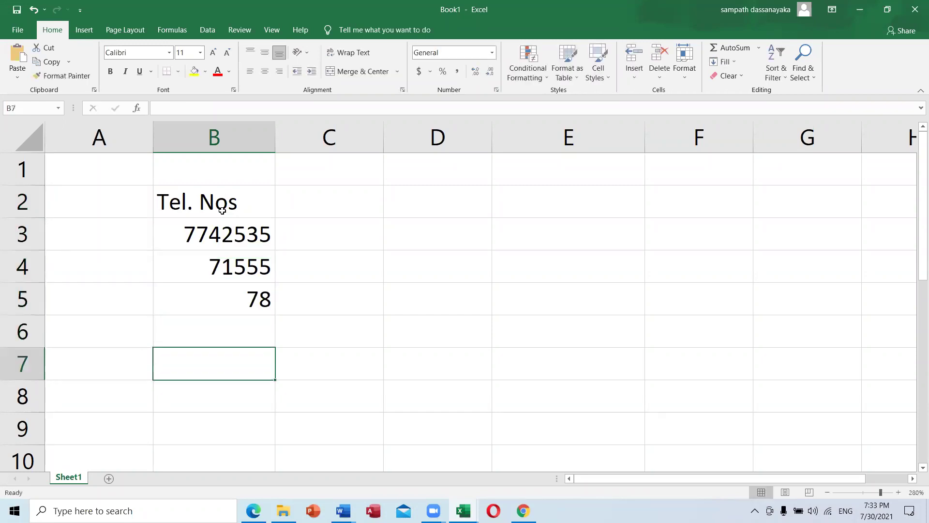
# Step: Re-enter B5 as 078253, then reselect the Tel. Nos heading in B2
pyautogui.click(238, 298)
pyautogui.write('07')
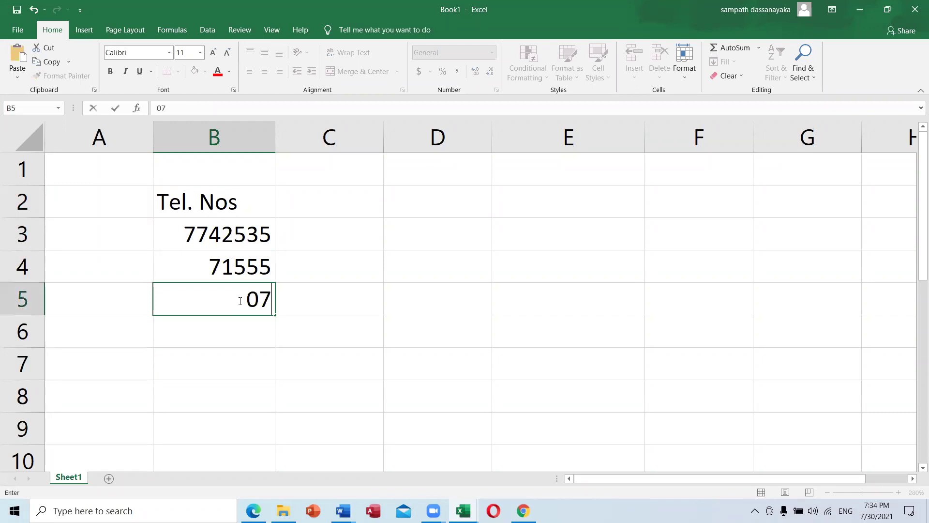
pyautogui.write('8253')
pyautogui.hotkey('ctrl', 'Return')
pyautogui.press('Return')
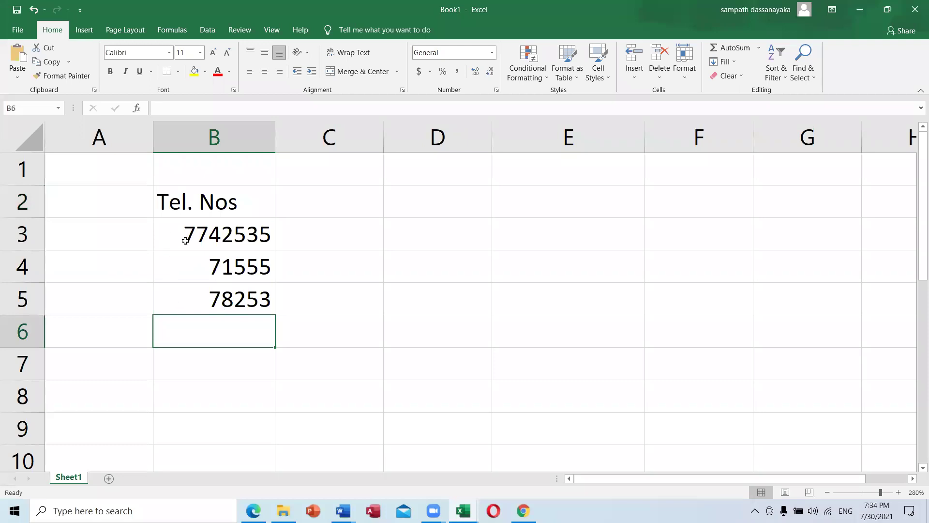
pyautogui.click(312, 204)
pyautogui.click(210, 193)
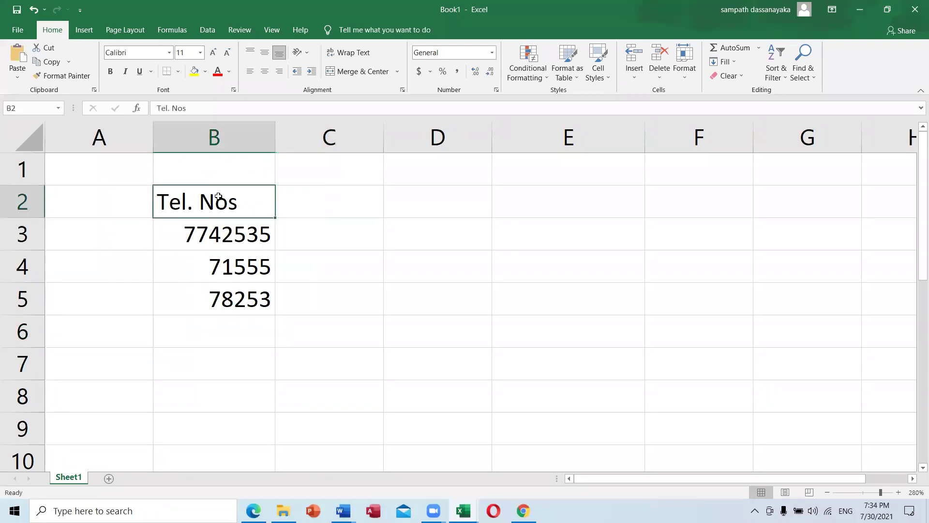
# Step: Copy the Tel. Nos heading into C2 and format C3:C9 as Text
pyautogui.hotkey('ctrl', 'c')
pyautogui.click(315, 199)
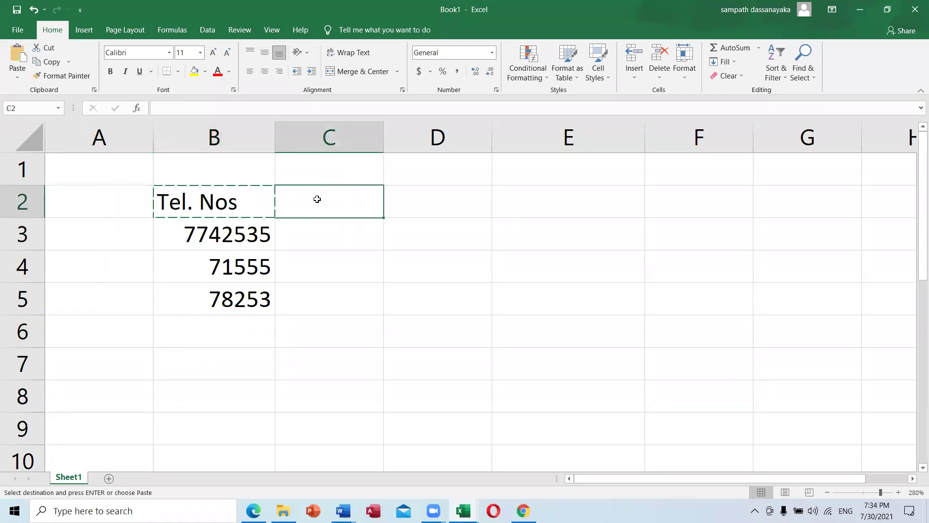
pyautogui.hotkey('ctrl', 'v')
pyautogui.click(319, 237)
pyautogui.press('Escape')
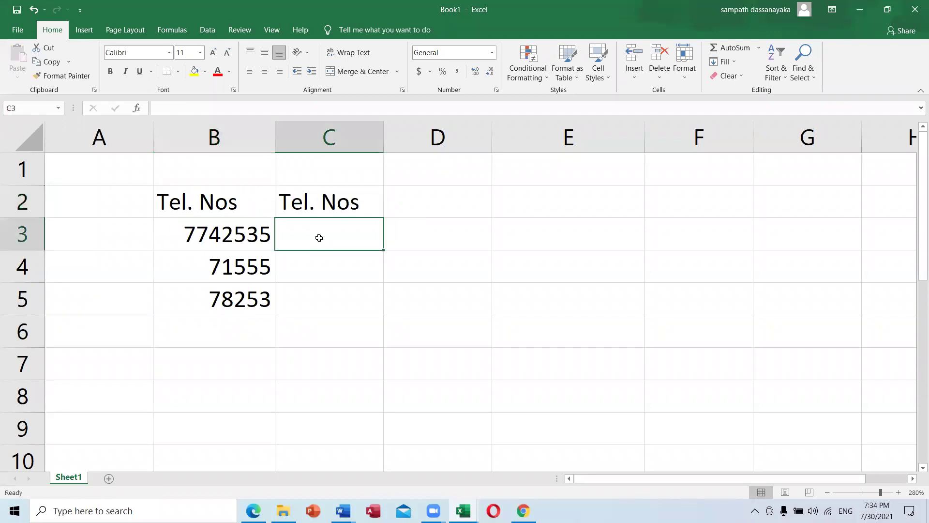
pyautogui.moveTo(314, 237); pyautogui.dragTo(331, 414)
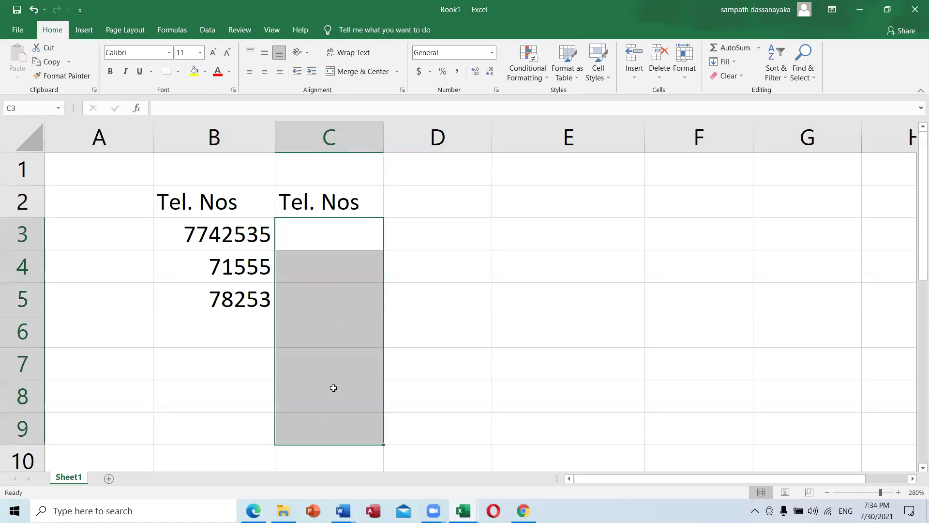
pyautogui.click(491, 53)
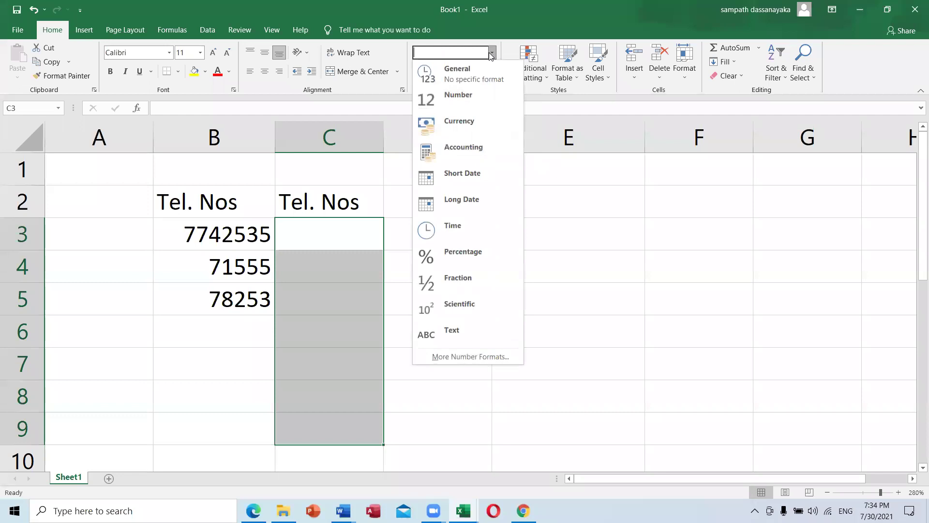
pyautogui.click(474, 341)
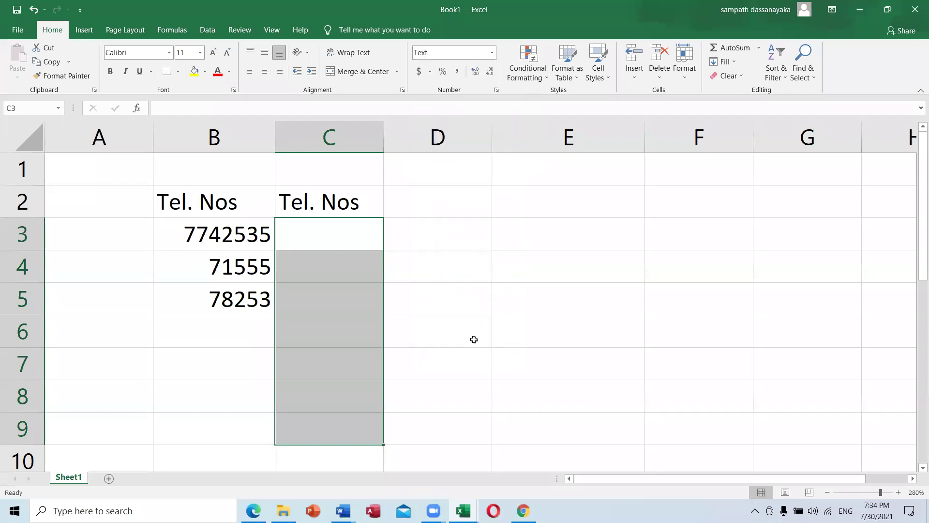
# Step: Enter 07782566, 0742553 and 071255566 in C3:C5, keeping their leading zeros
pyautogui.click(293, 225)
pyautogui.write('07782566')
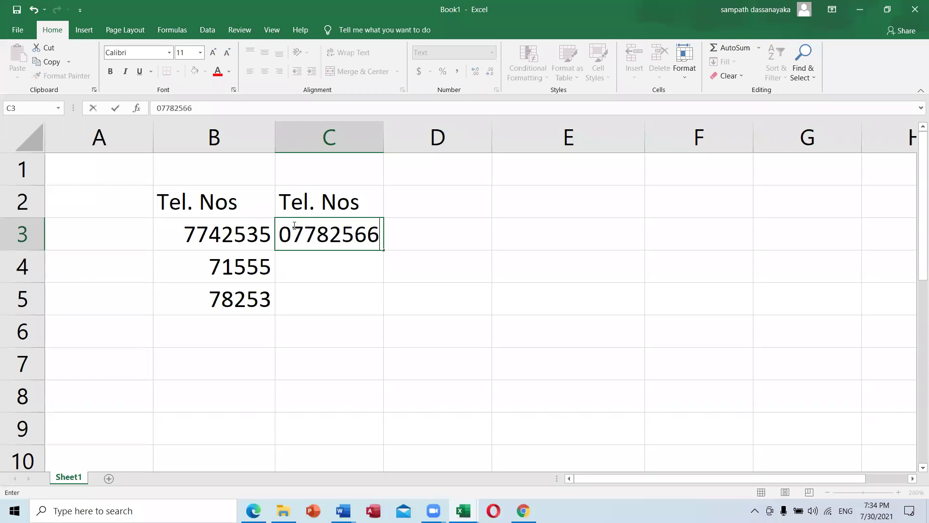
pyautogui.press('Return')
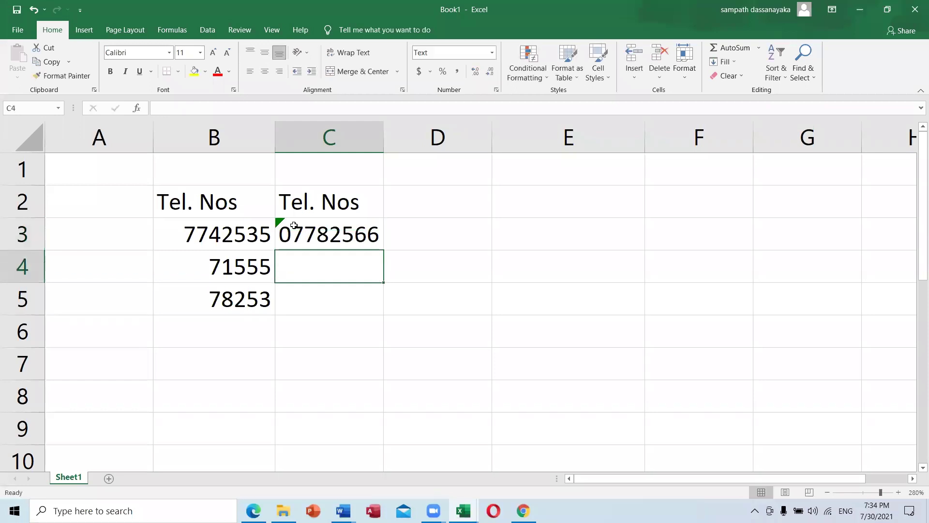
pyautogui.write('0742553')
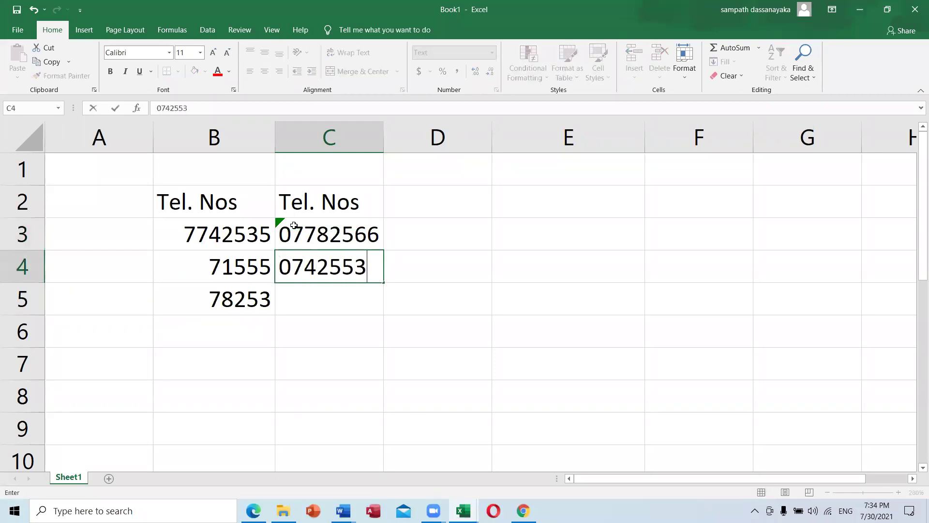
pyautogui.press('Return')
pyautogui.write('071')
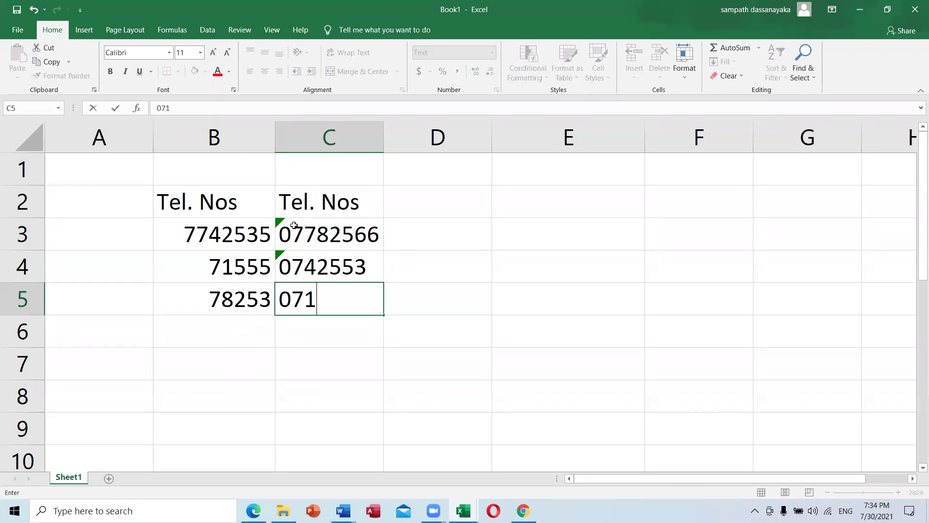
pyautogui.write('255566')
pyautogui.press('Return')
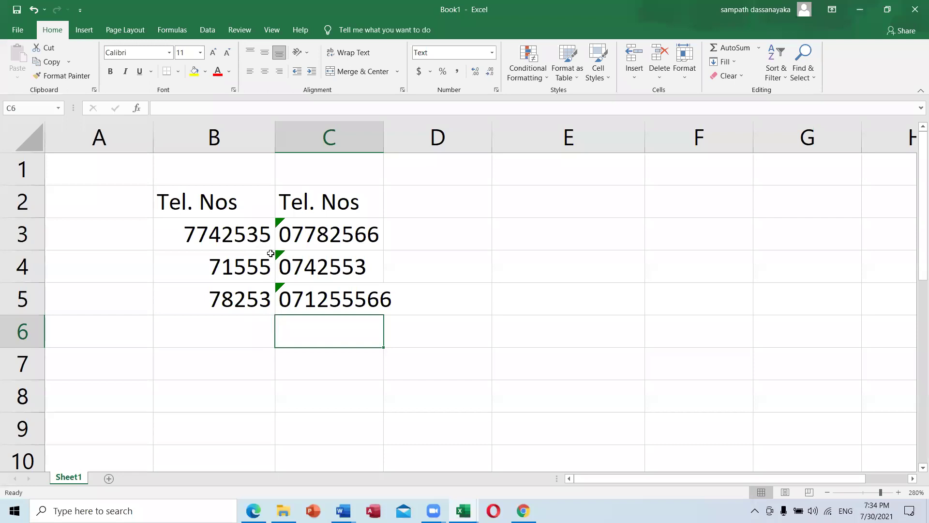
# Step: Inspect the values in C3:C5 and ignore the number-stored-as-text error on C5
pyautogui.click(282, 224)
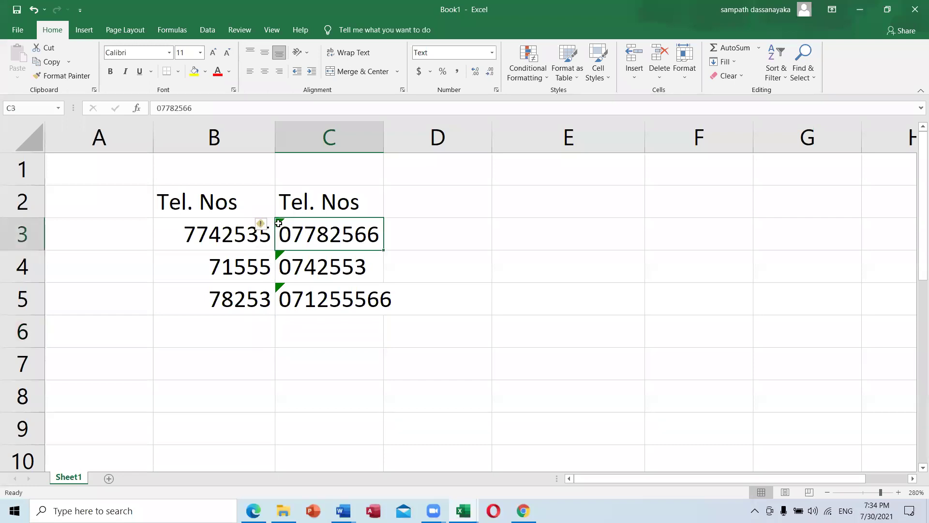
pyautogui.click(296, 265)
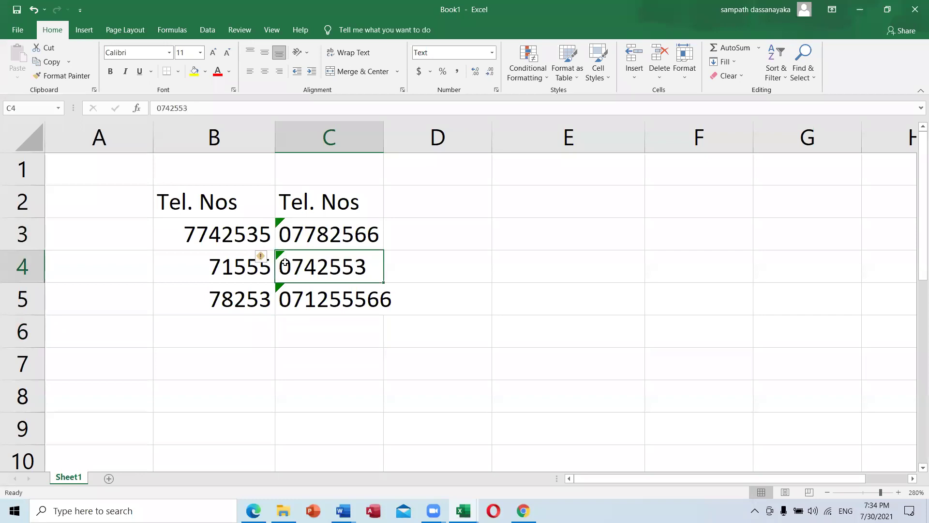
pyautogui.click(285, 235)
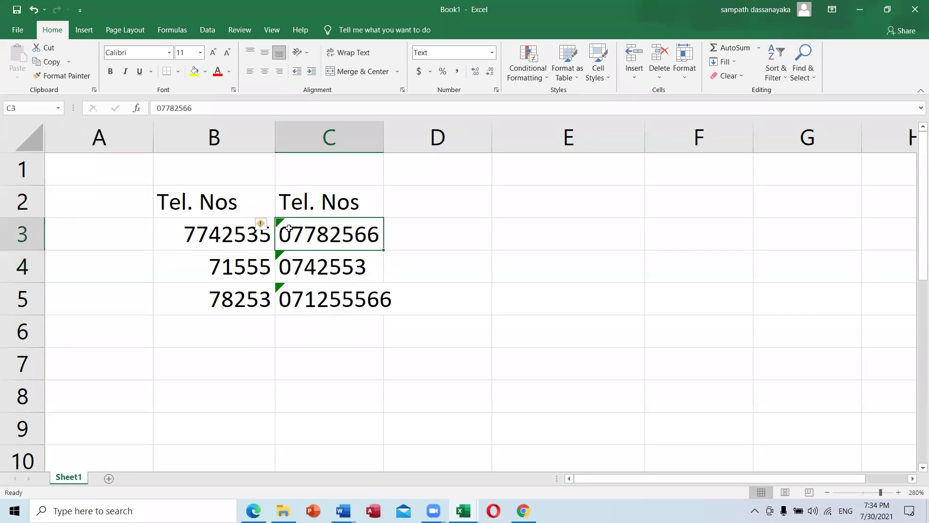
pyautogui.click(304, 298)
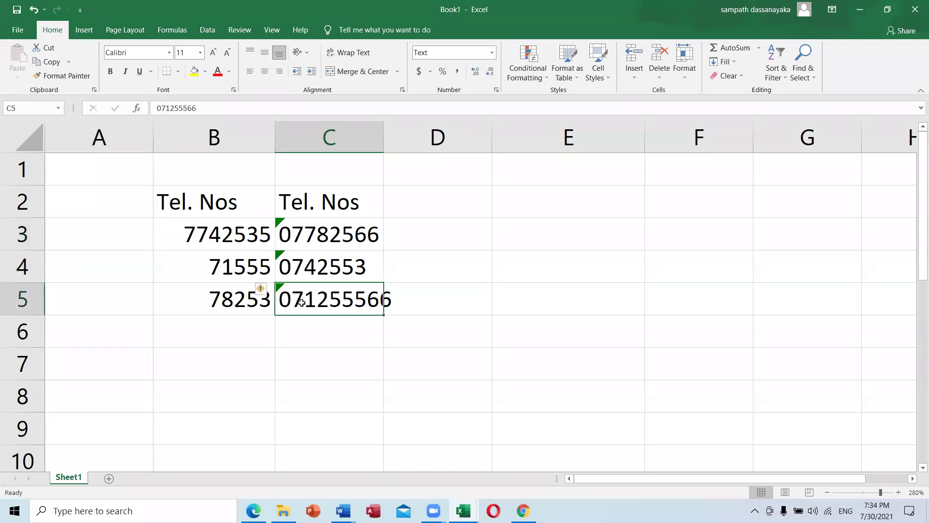
pyautogui.moveTo(261, 296)
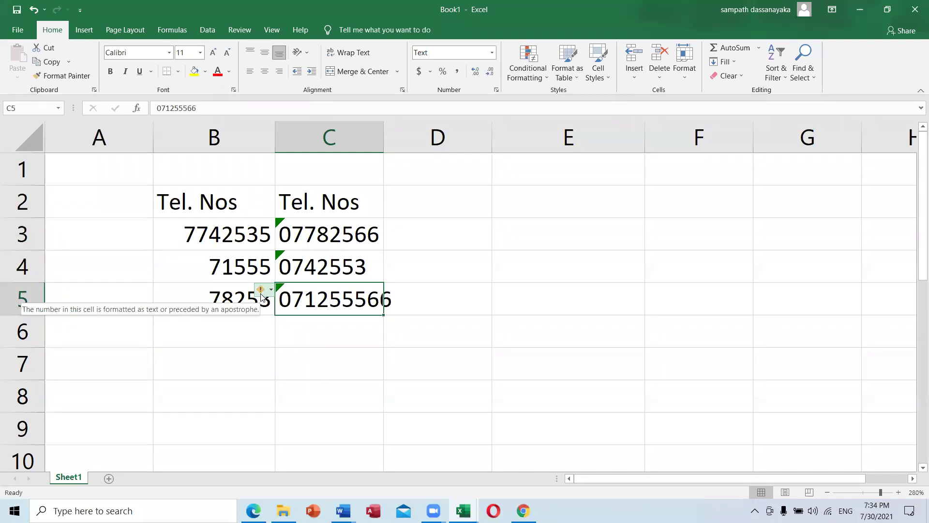
pyautogui.click(261, 293)
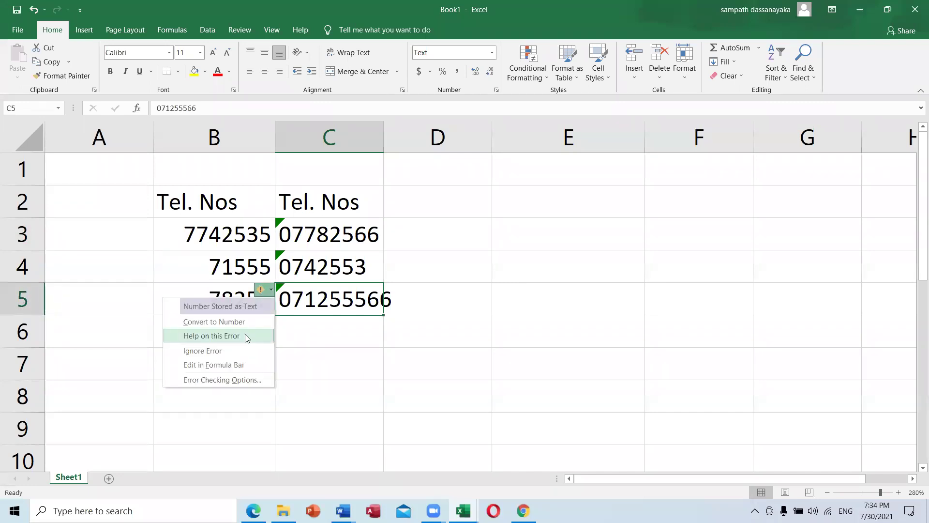
pyautogui.click(237, 350)
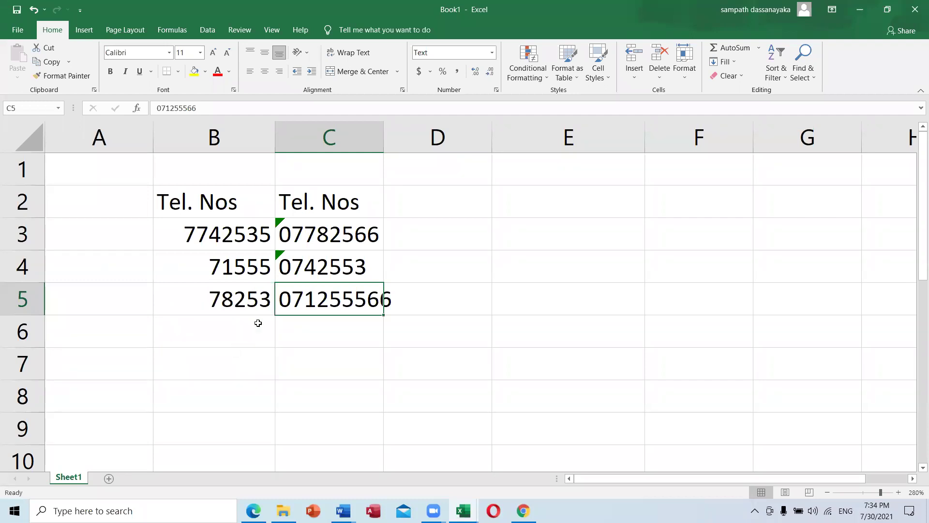
# Step: Ignore the same warning on C4 and C3, then select C3:C5 and deselect
pyautogui.click(295, 270)
pyautogui.click(261, 259)
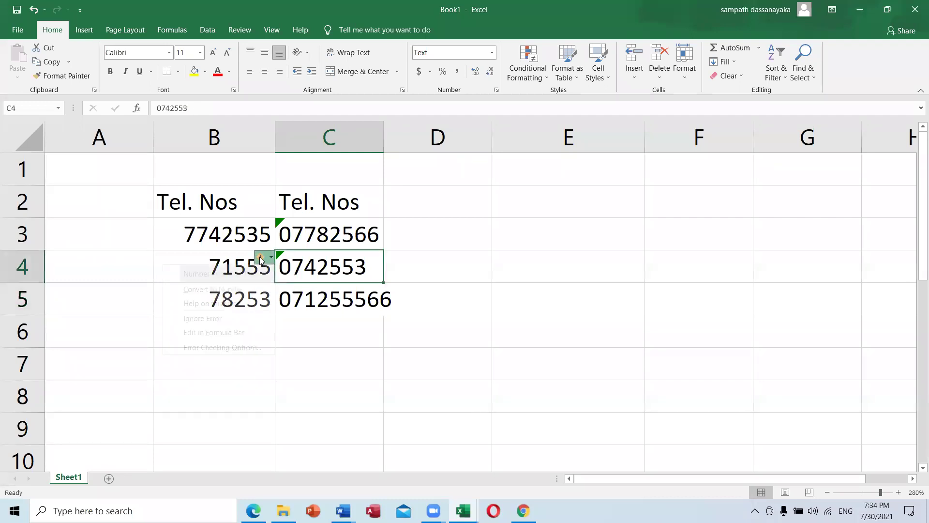
pyautogui.click(228, 317)
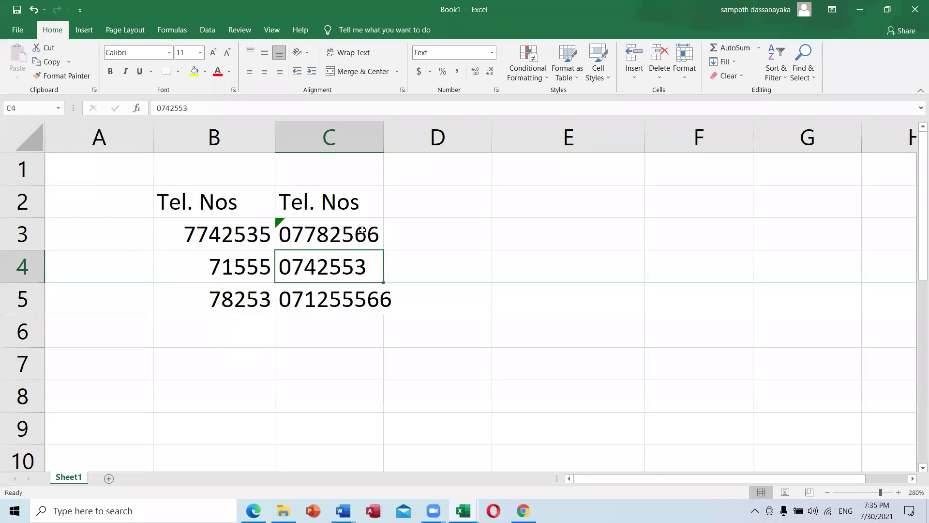
pyautogui.click(318, 233)
pyautogui.click(261, 224)
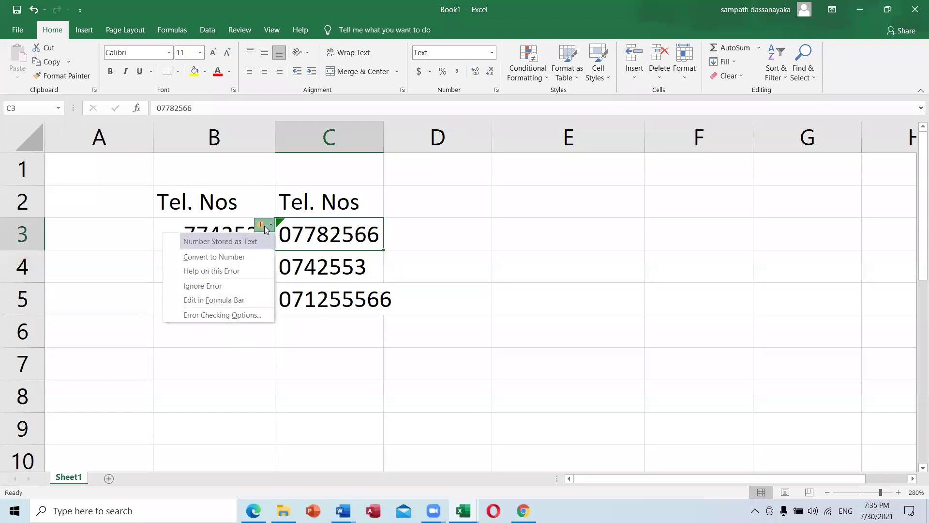
pyautogui.click(221, 286)
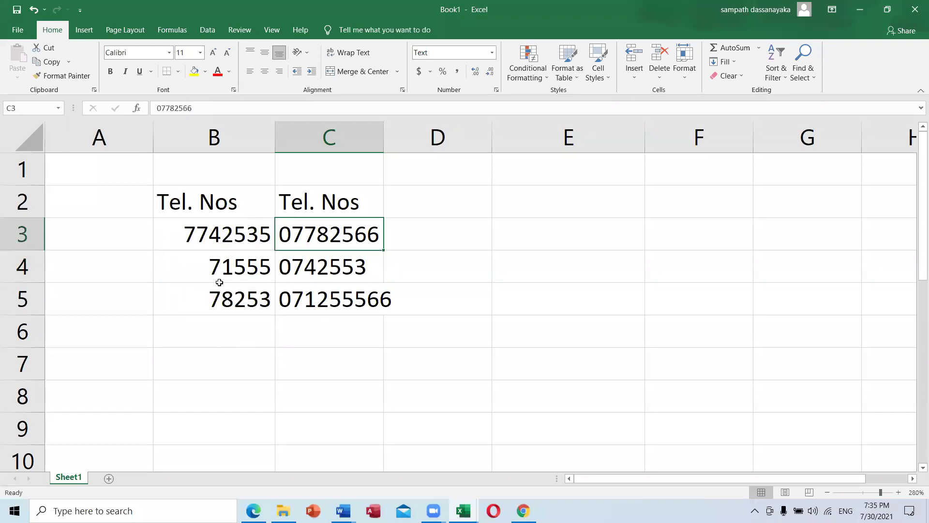
pyautogui.click(386, 345)
pyautogui.moveTo(311, 233); pyautogui.dragTo(325, 298)
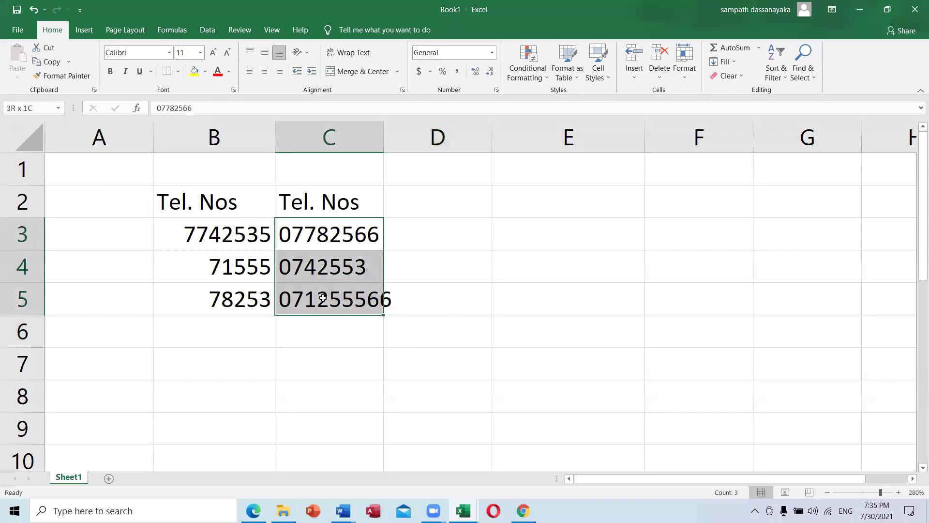
pyautogui.click(429, 365)
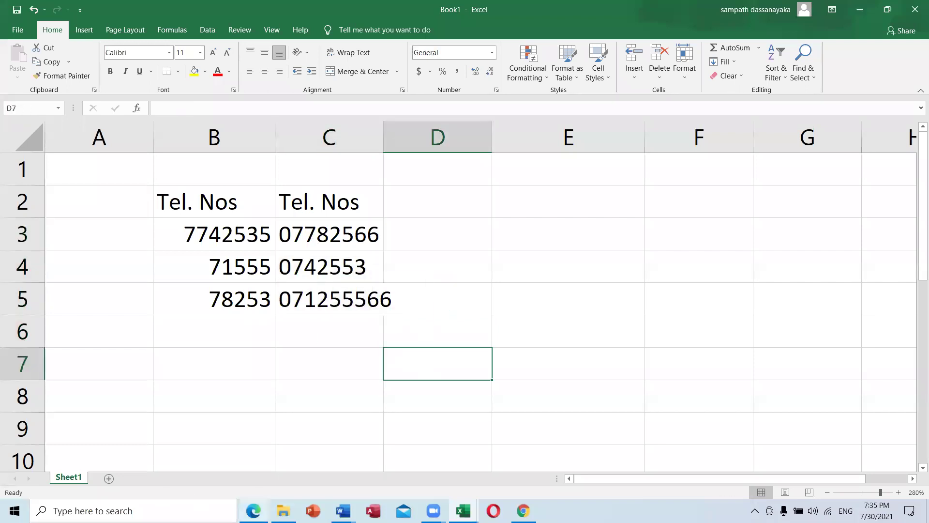
pyautogui.click(253, 511)
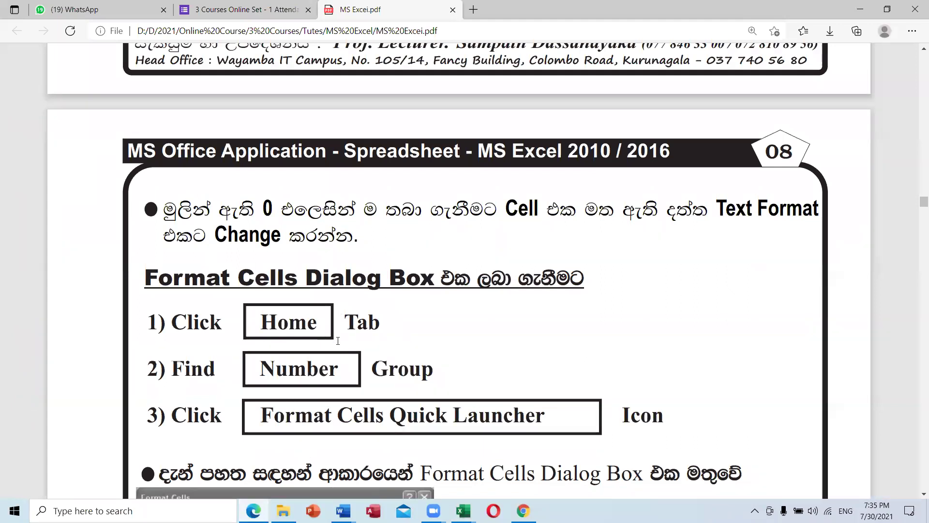
# Step: Scroll the MS Excel PDF to the Text-format steps and the 01, 009, 000078 example table
pyautogui.scroll(-2, 332, 316)
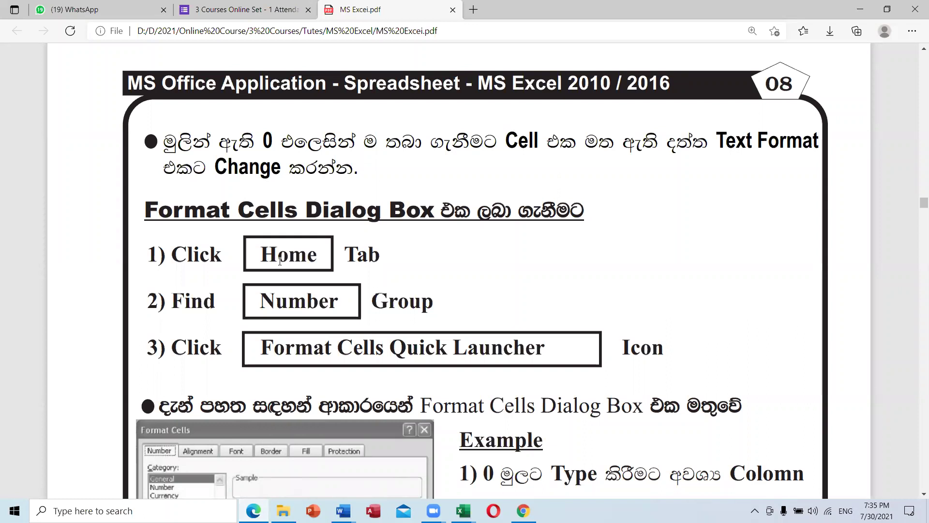
pyautogui.scroll(-8, 282, 256)
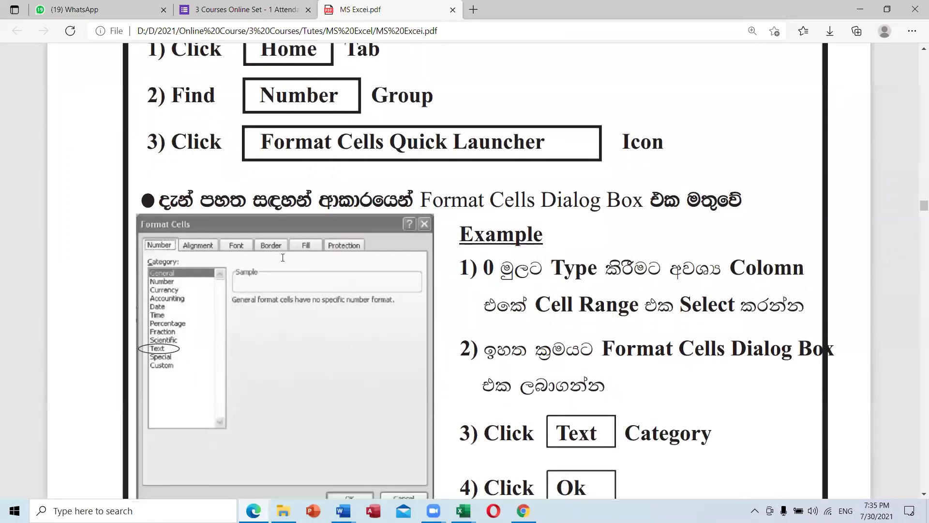
pyautogui.scroll(4, 282, 257)
pyautogui.scroll(-4, 282, 256)
pyautogui.scroll(5, 282, 257)
pyautogui.scroll(2, 283, 257)
pyautogui.scroll(-5, 282, 257)
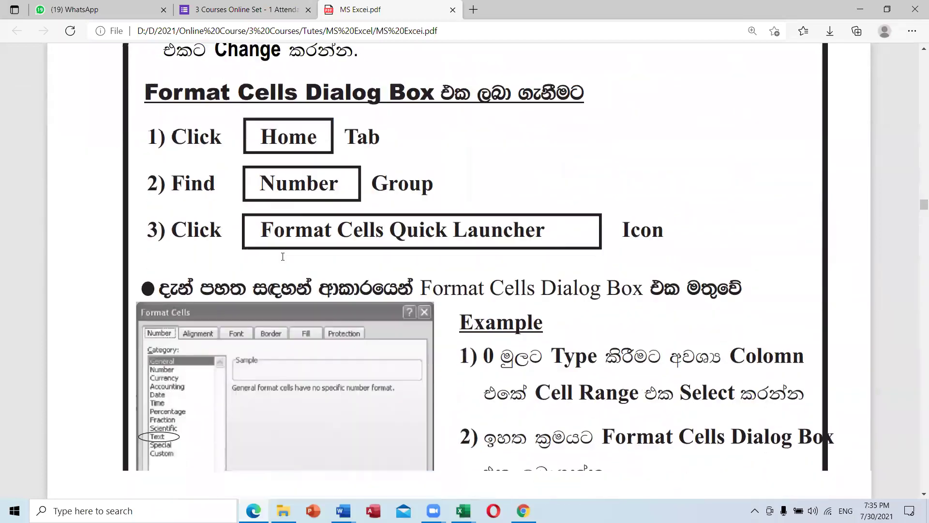
pyautogui.scroll(-3, 283, 256)
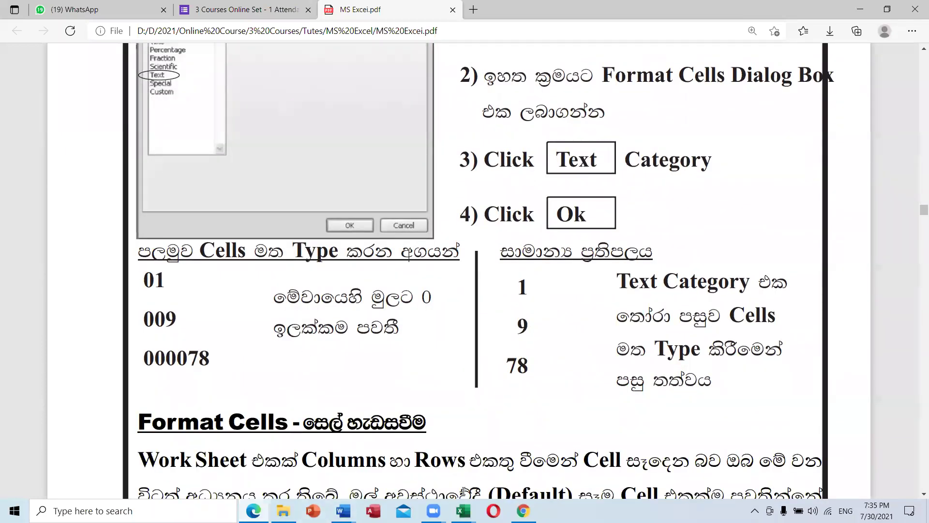
pyautogui.click(463, 510)
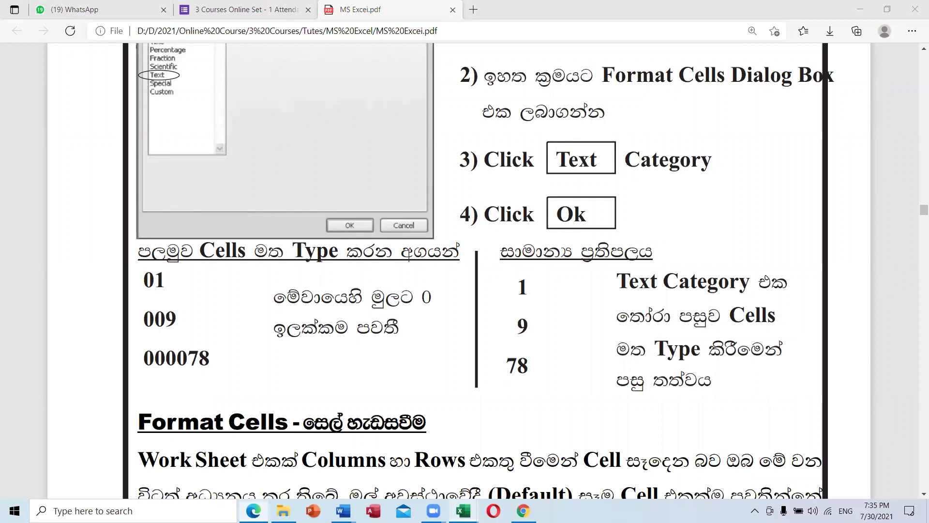
# Step: Apply the Text category to cell E2 in the Format Cells Number tab
pyautogui.moveTo(463, 510)
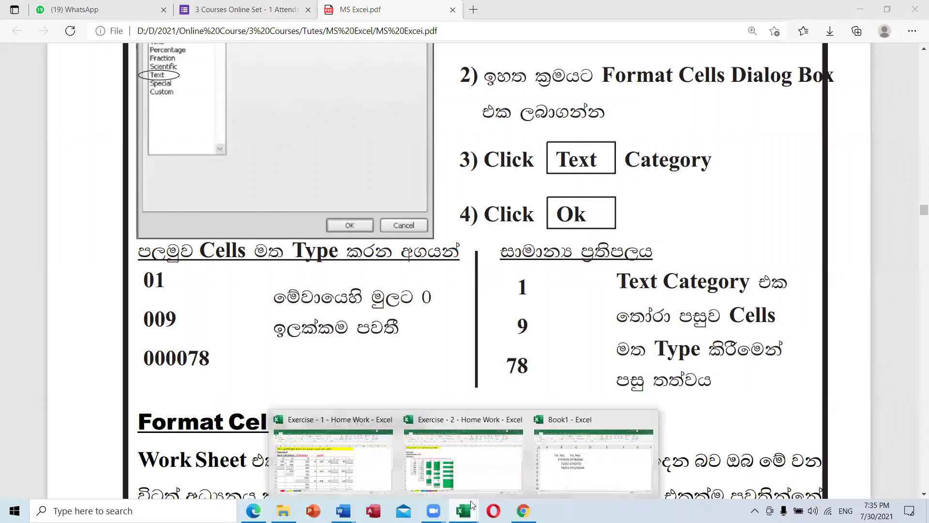
pyautogui.click(565, 483)
pyautogui.click(537, 195)
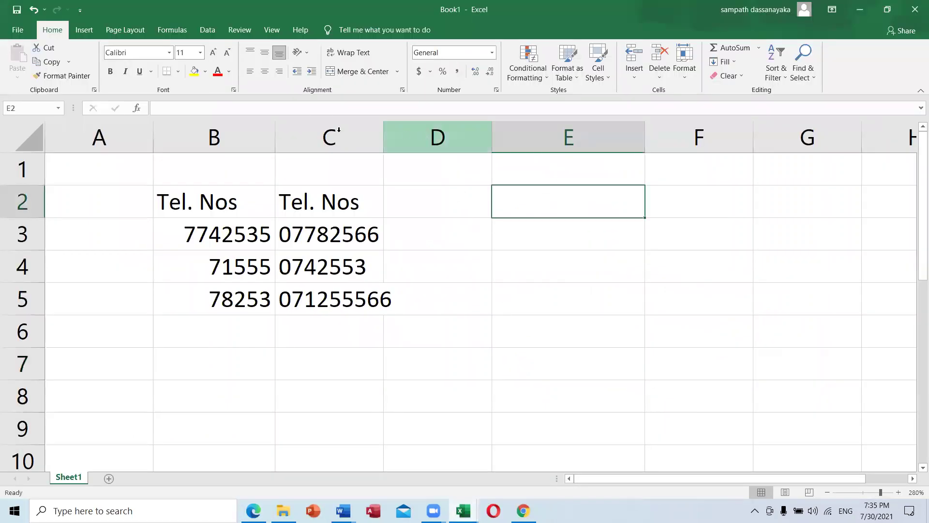
pyautogui.click(403, 90)
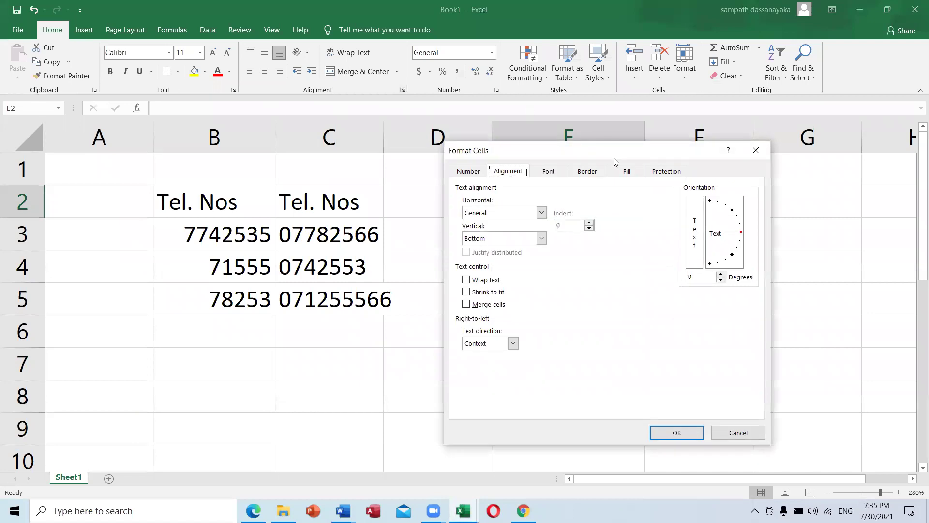
pyautogui.moveTo(598, 157); pyautogui.dragTo(262, 132)
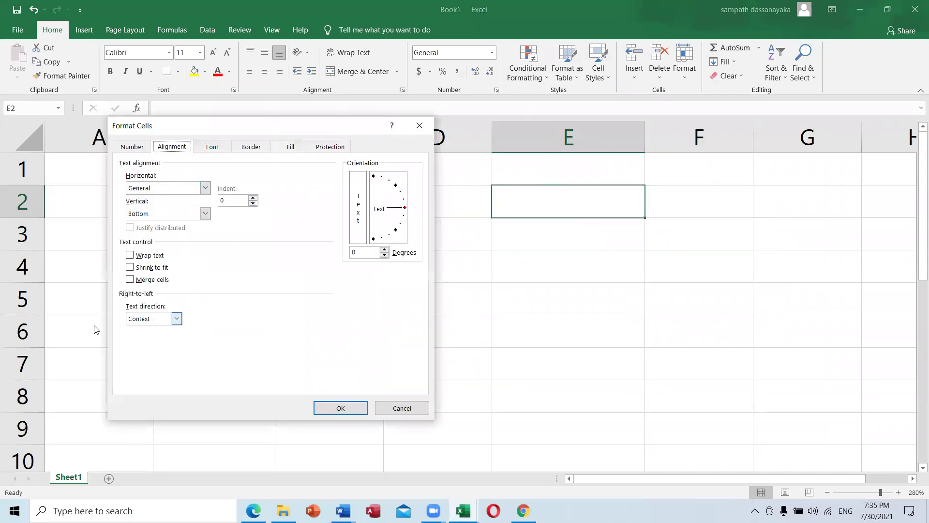
pyautogui.click(131, 149)
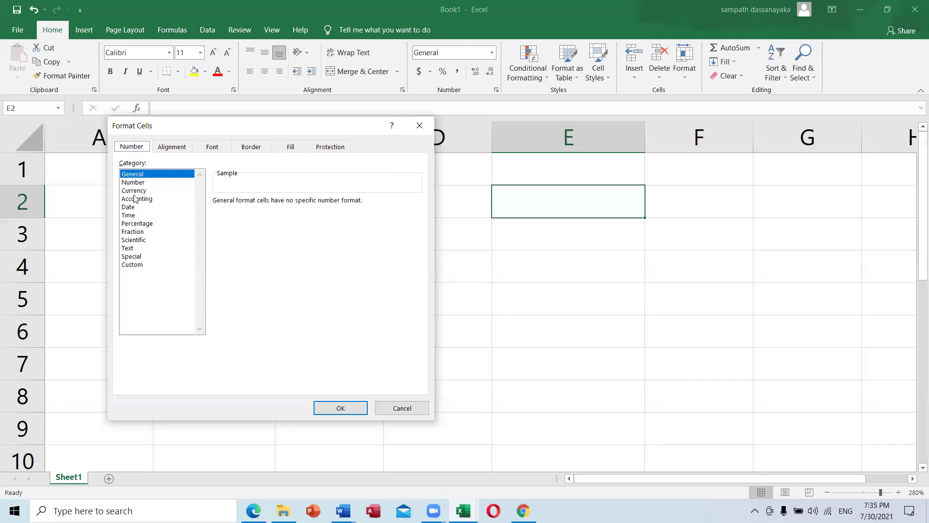
pyautogui.click(125, 248)
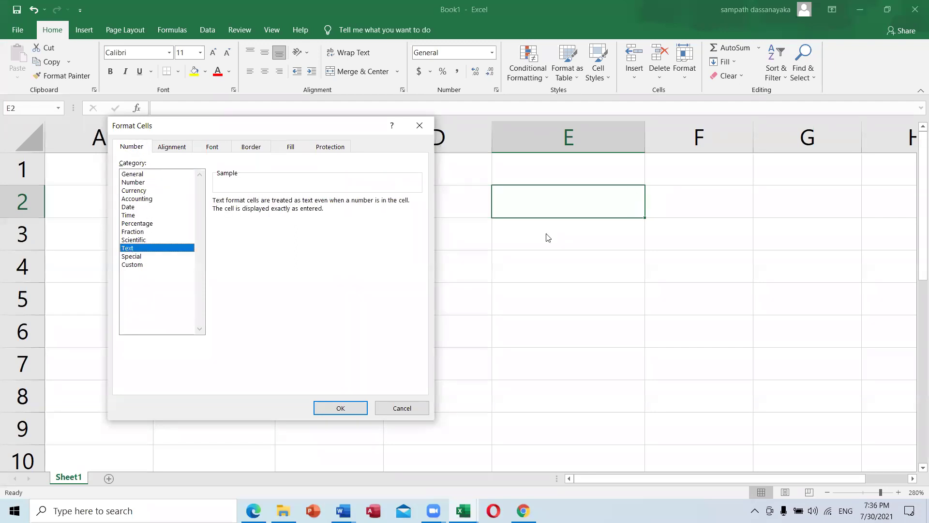
pyautogui.click(333, 410)
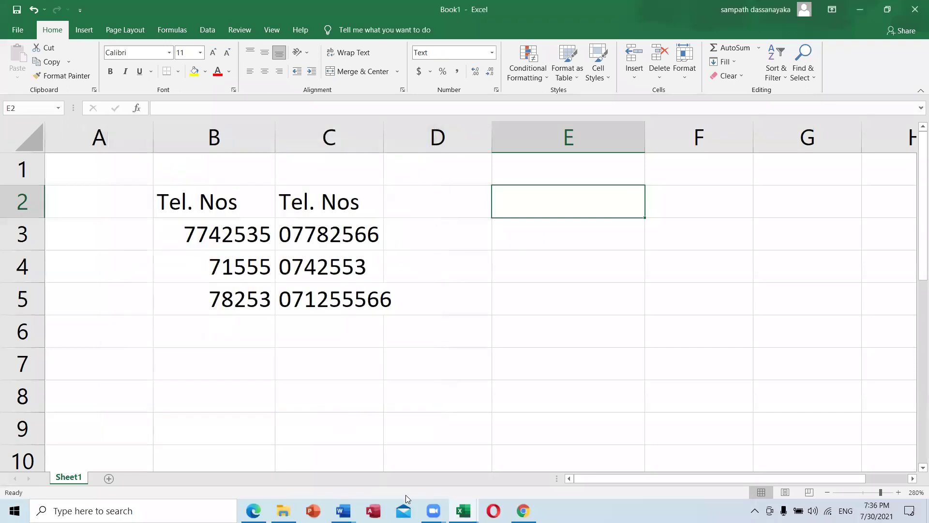
# Step: Highlight the leading zeros of 000078 and 01 in the PDF's example table
pyautogui.click(253, 510)
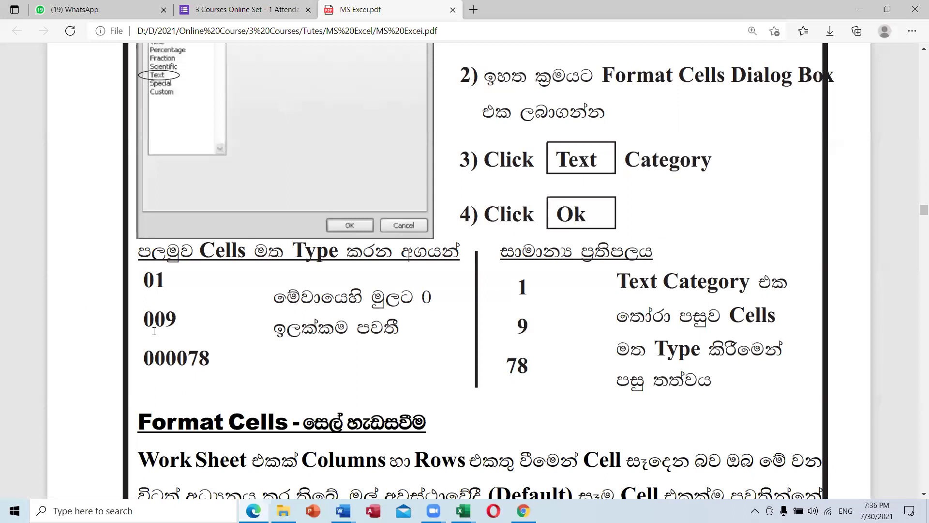
pyautogui.moveTo(186, 357); pyautogui.dragTo(119, 358)
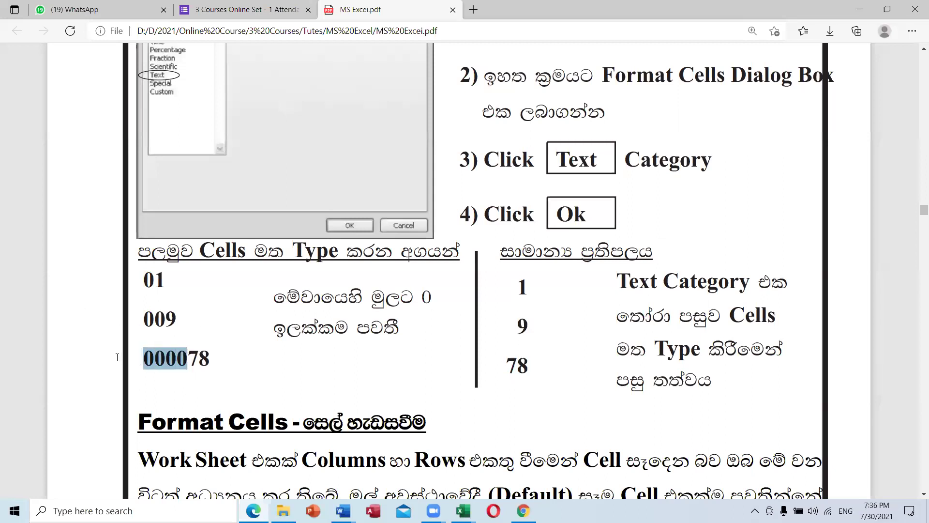
pyautogui.scroll(-5, 524, 317)
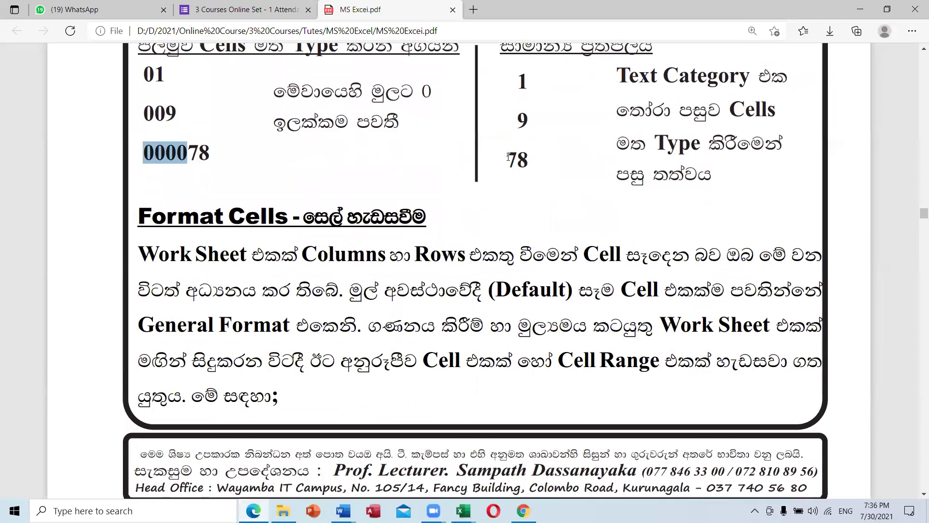
pyautogui.scroll(-7, 399, 252)
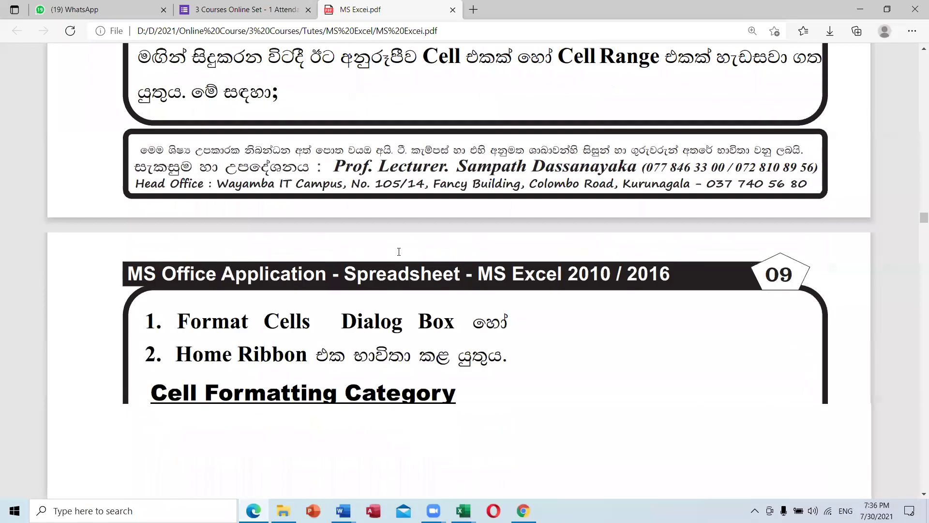
pyautogui.scroll(-3, 399, 252)
pyautogui.scroll(10, 316, 229)
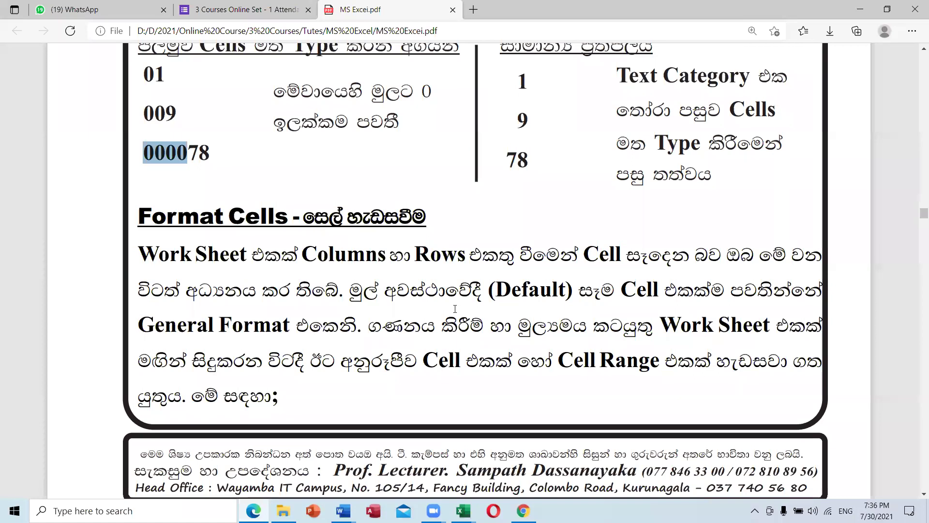
pyautogui.scroll(3, 412, 295)
pyautogui.click(163, 248)
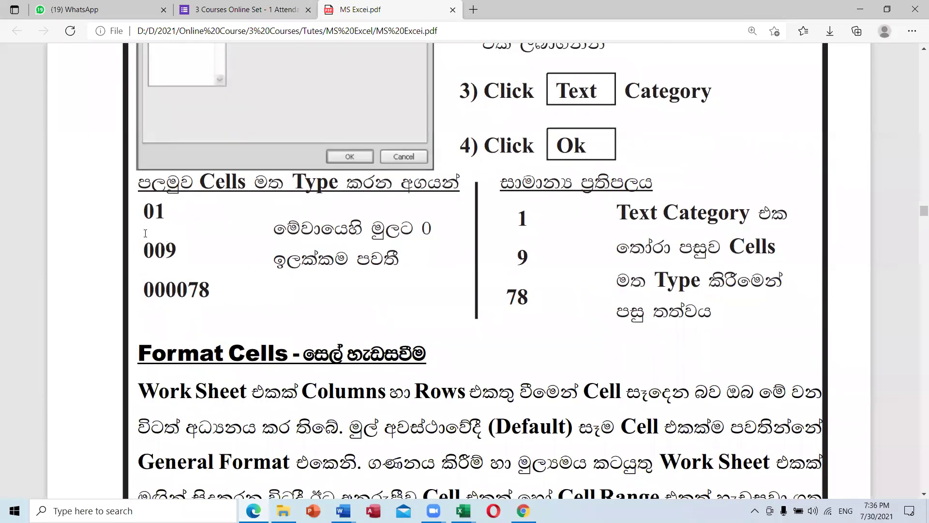
pyautogui.moveTo(146, 215); pyautogui.dragTo(154, 215)
pyautogui.click(162, 250)
pyautogui.moveTo(150, 289); pyautogui.dragTo(228, 289)
pyautogui.click(227, 288)
# Step: Return to Book1 and check several column E cells before reselecting E2
pyautogui.moveTo(463, 511)
pyautogui.click(591, 460)
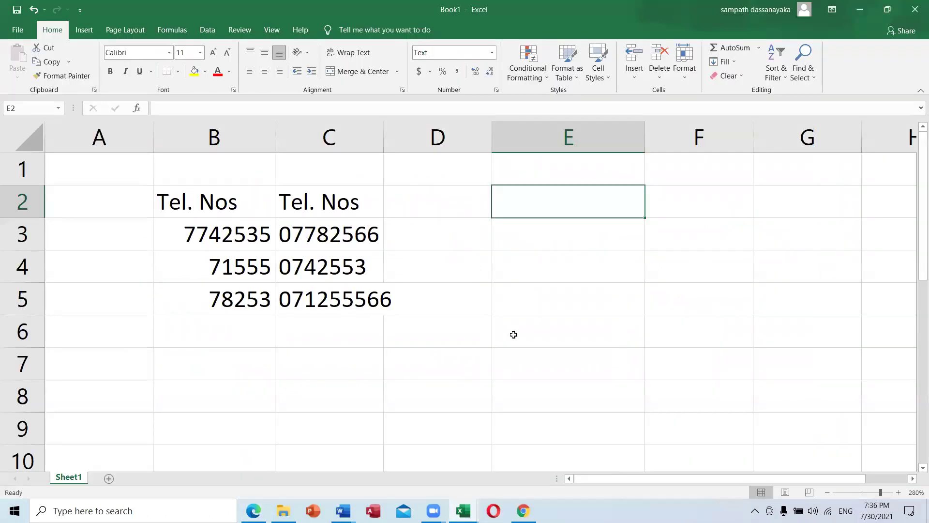
pyautogui.click(558, 339)
pyautogui.click(558, 267)
pyautogui.click(549, 242)
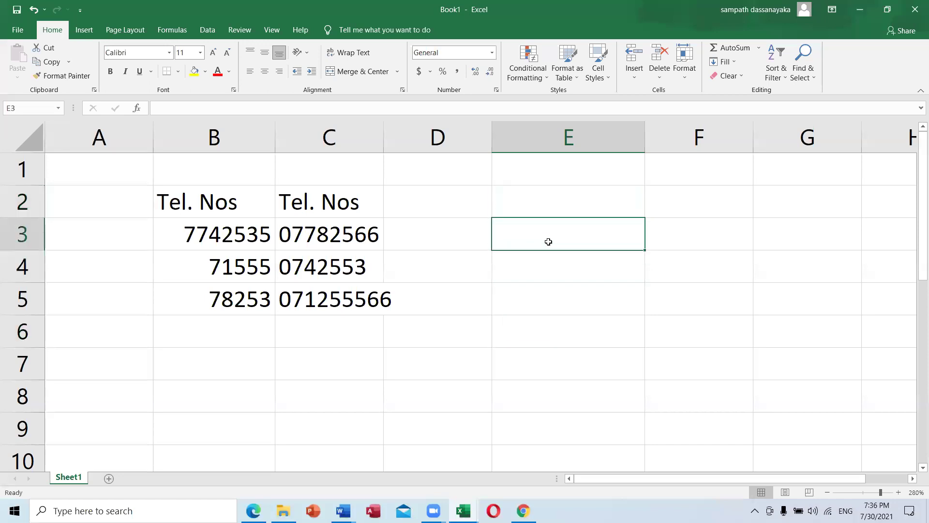
pyautogui.click(551, 183)
pyautogui.click(549, 201)
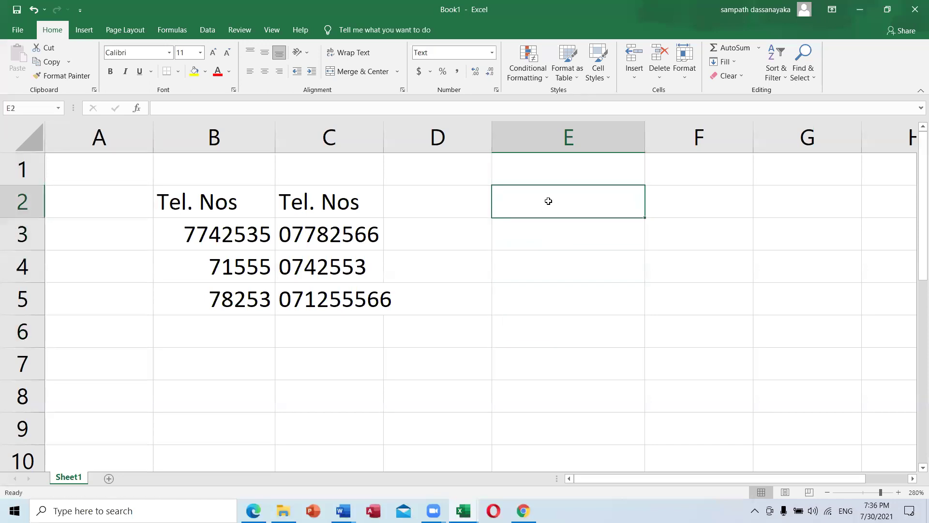
# Step: Try typing 045 into Text-formatted E2, then back it out so E2 stays empty
pyautogui.write('0')
pyautogui.write('45')
pyautogui.press('BackSpace')
pyautogui.press('BackSpace')
pyautogui.press('BackSpace')
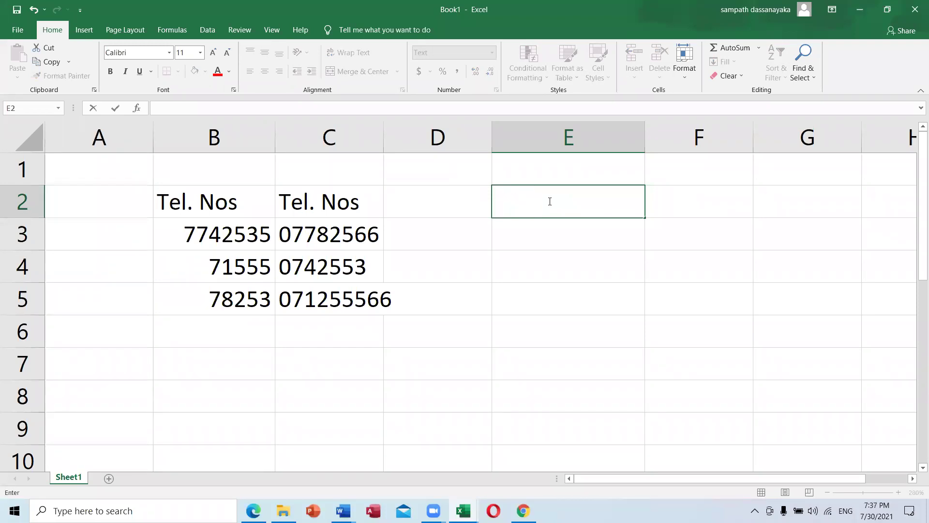
pyautogui.click(593, 284)
pyautogui.click(552, 204)
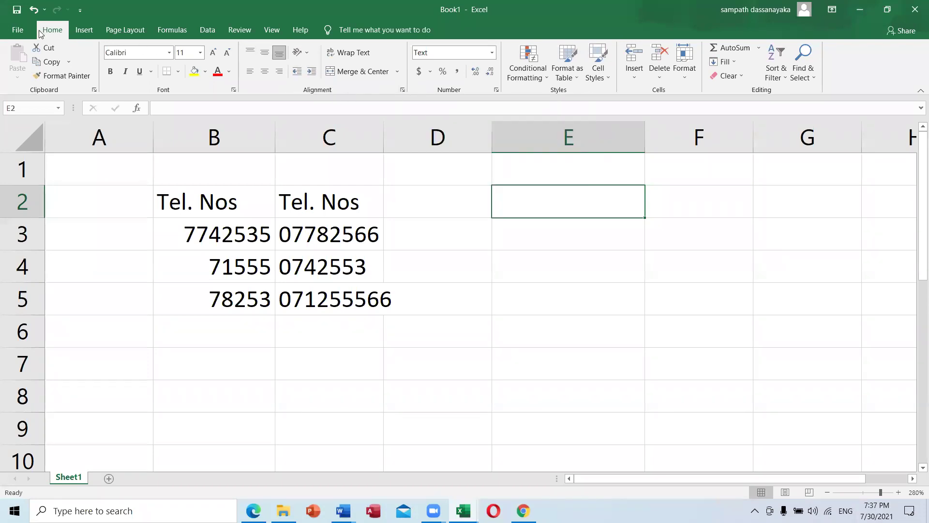
# Step: Browse the Font, Border, Fill, Protection and Alignment tabs, then reconfirm Text for E2
pyautogui.click(403, 90)
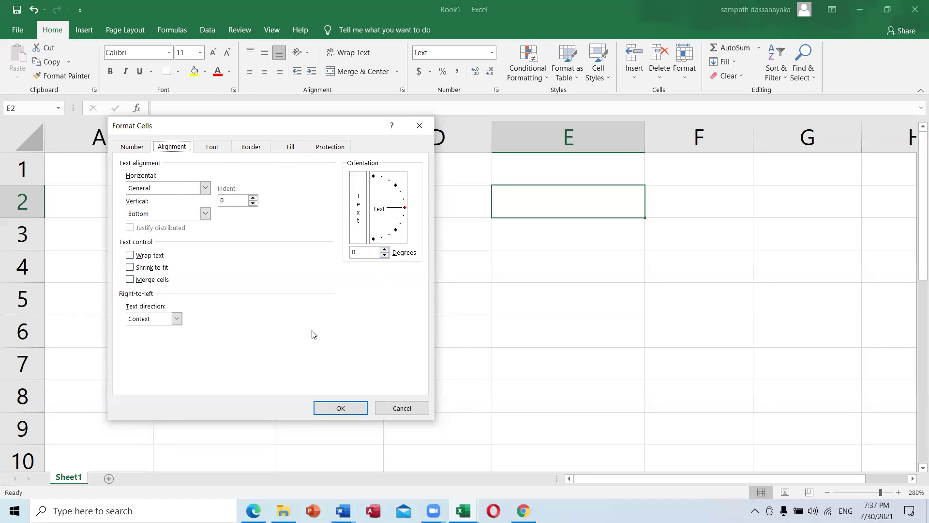
pyautogui.click(211, 151)
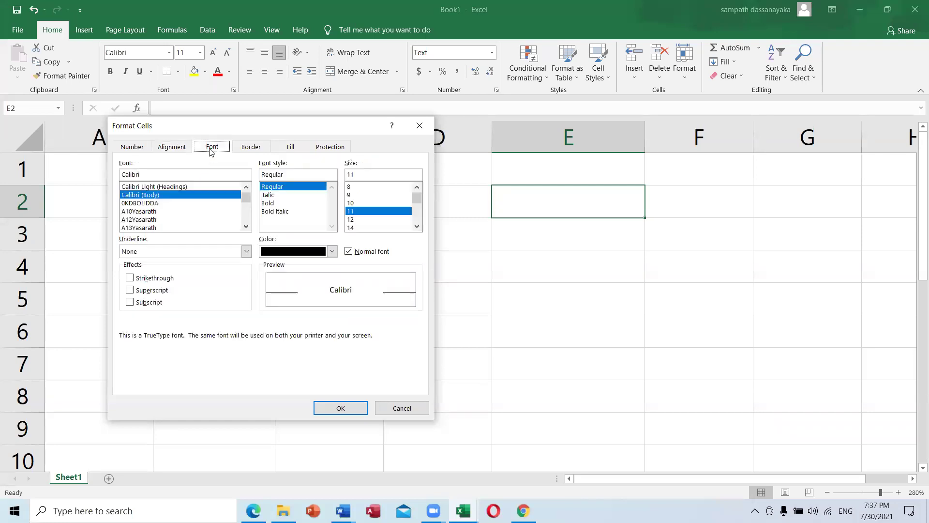
pyautogui.click(252, 150)
pyautogui.click(302, 150)
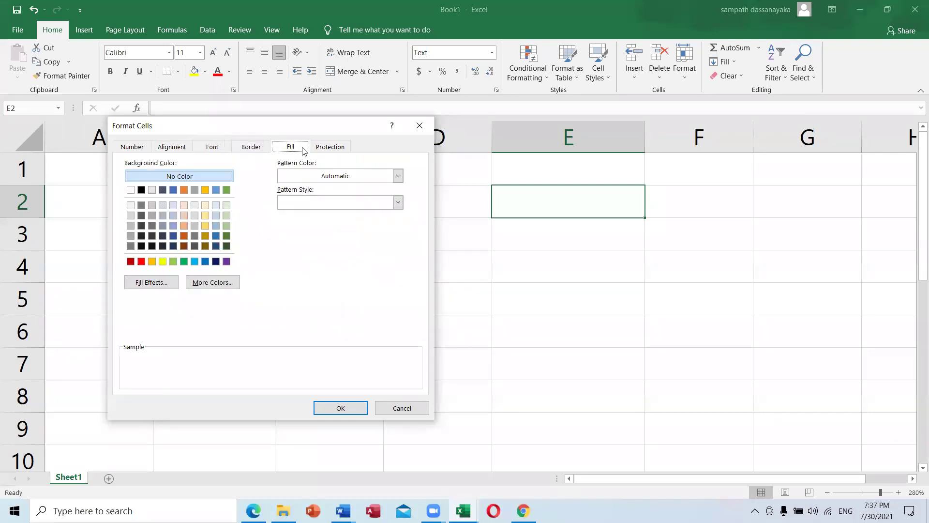
pyautogui.click(340, 150)
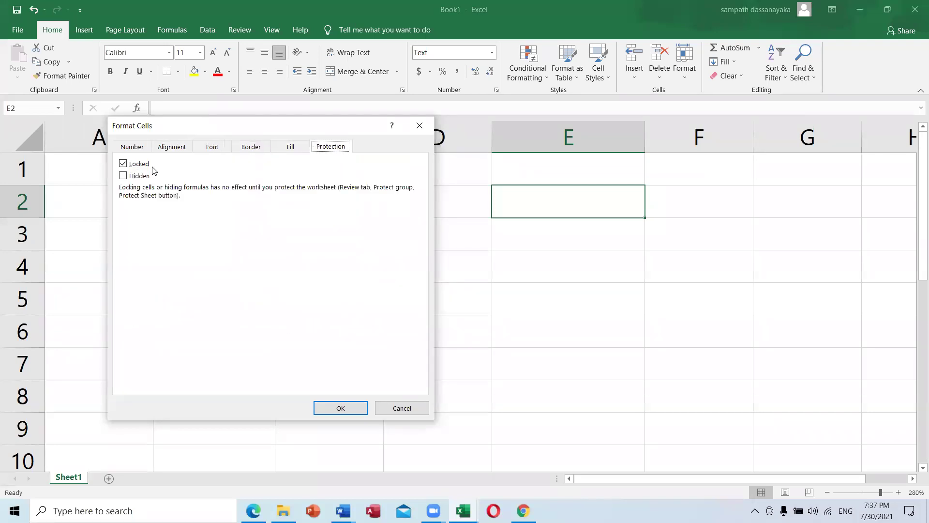
pyautogui.click(300, 149)
pyautogui.click(243, 150)
pyautogui.click(207, 150)
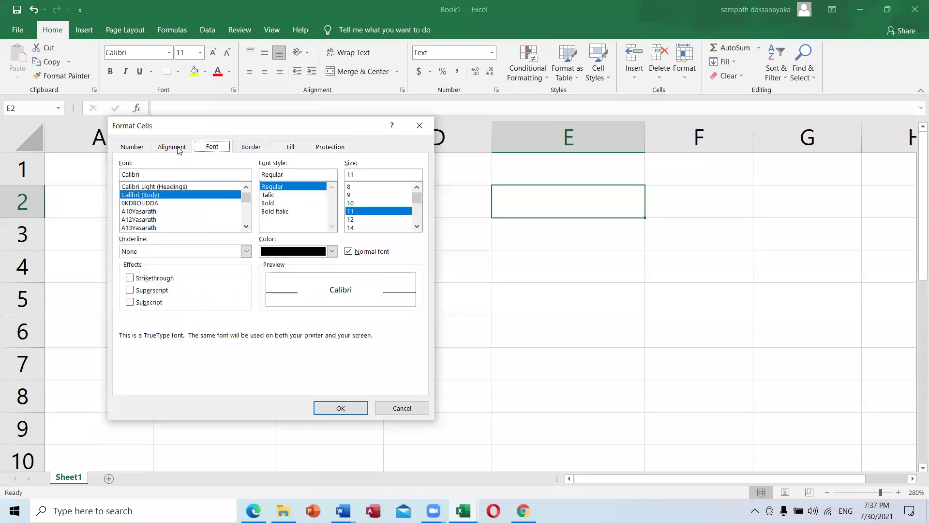
pyautogui.click(177, 150)
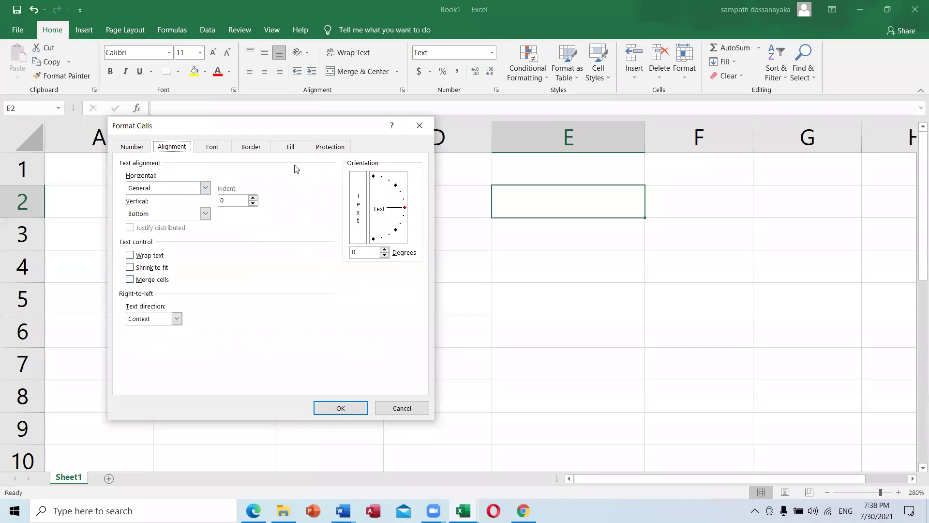
pyautogui.click(135, 150)
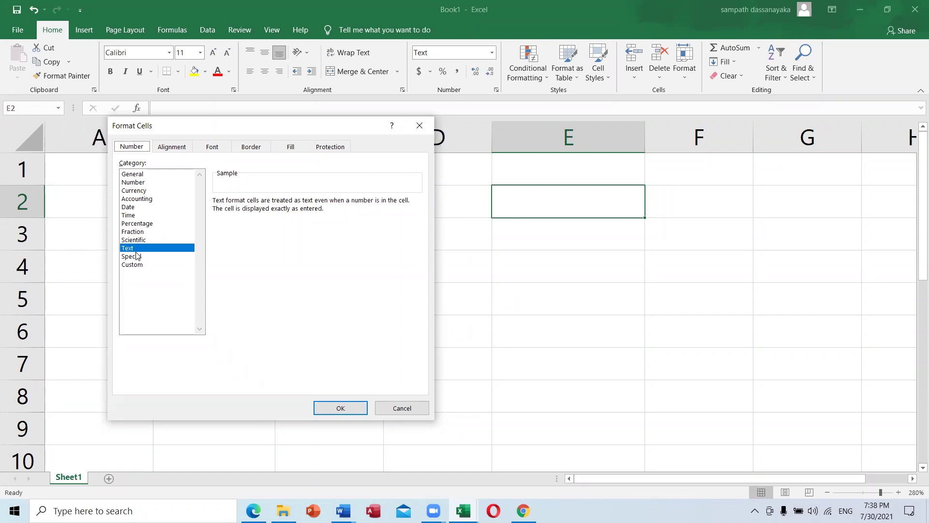
pyautogui.click(349, 411)
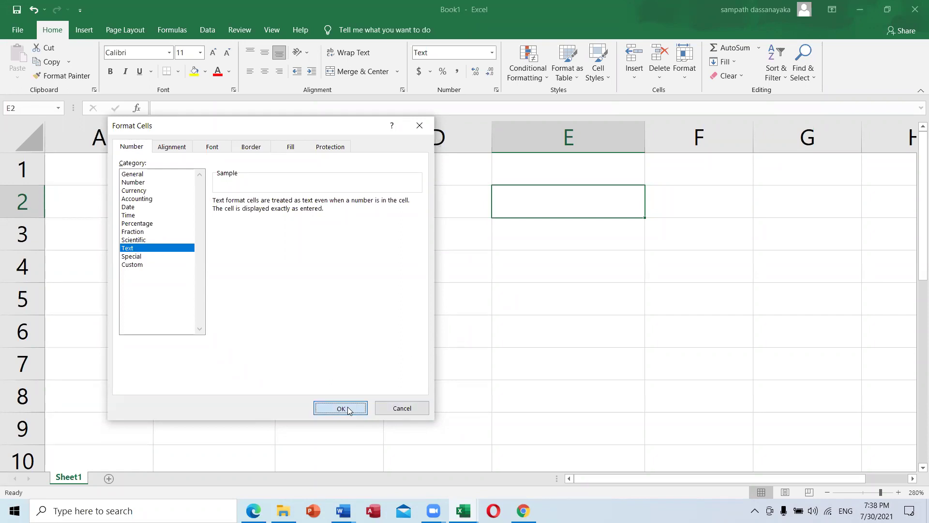
pyautogui.click(491, 53)
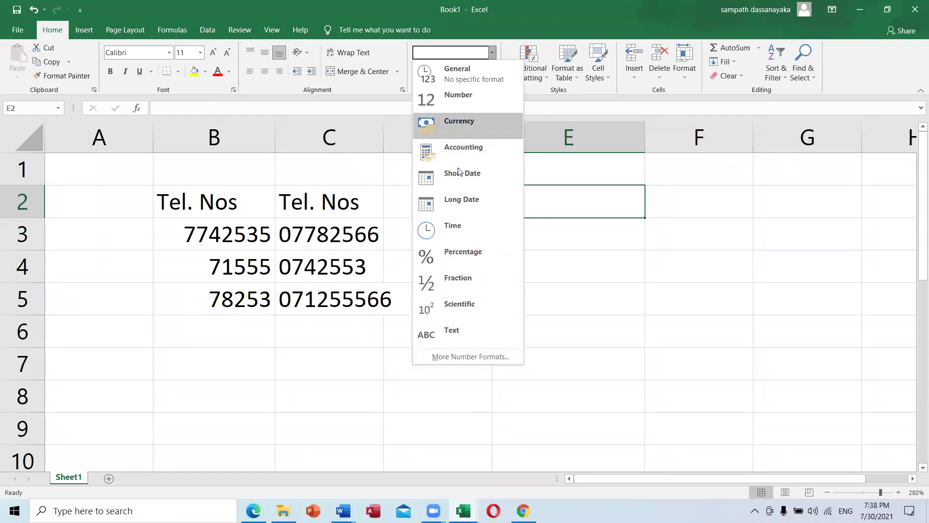
pyautogui.click(543, 261)
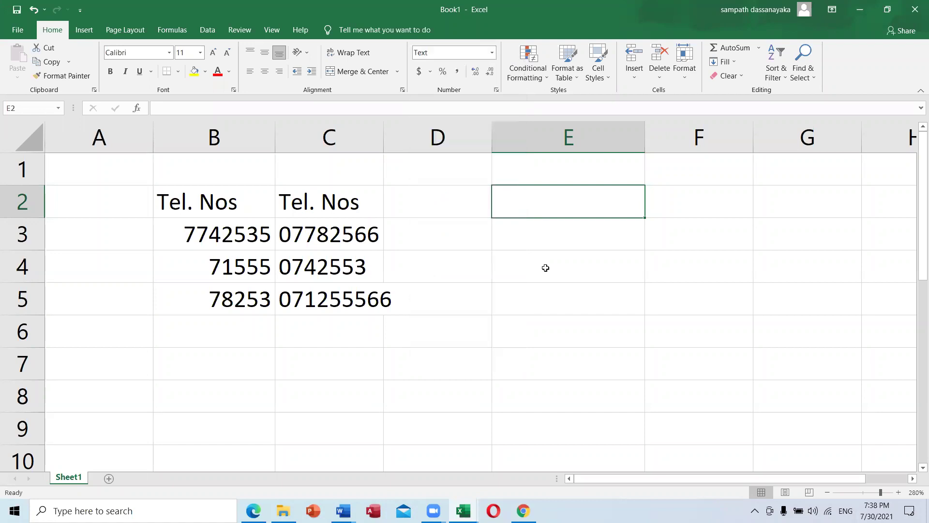
pyautogui.click(404, 90)
pyautogui.click(135, 147)
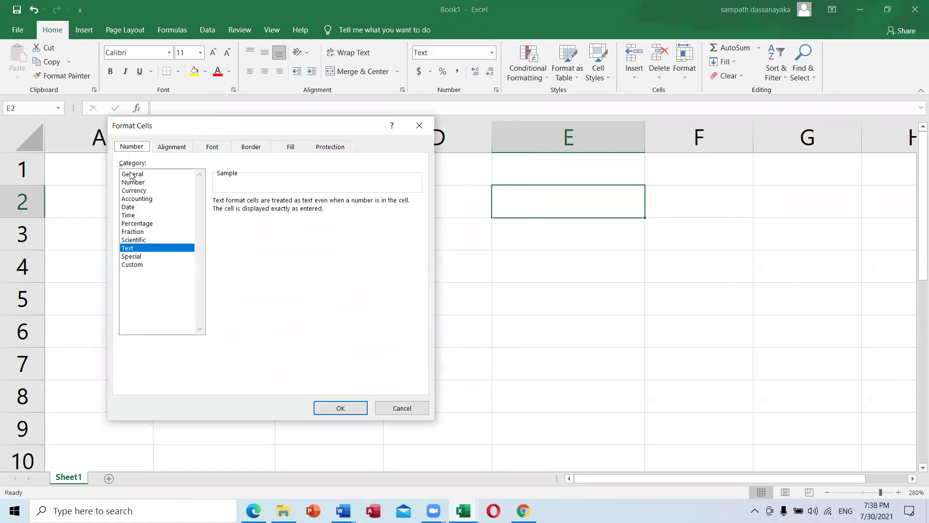
pyautogui.click(419, 408)
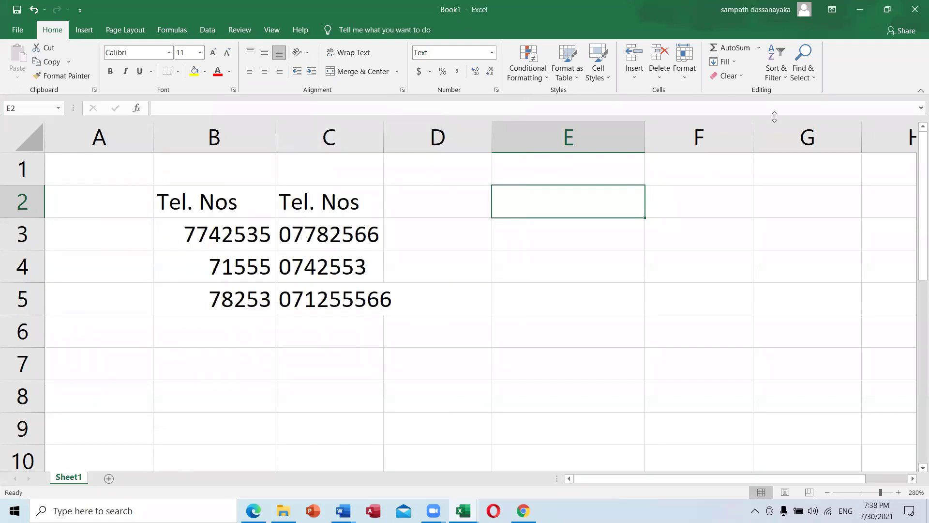
pyautogui.click(649, 72)
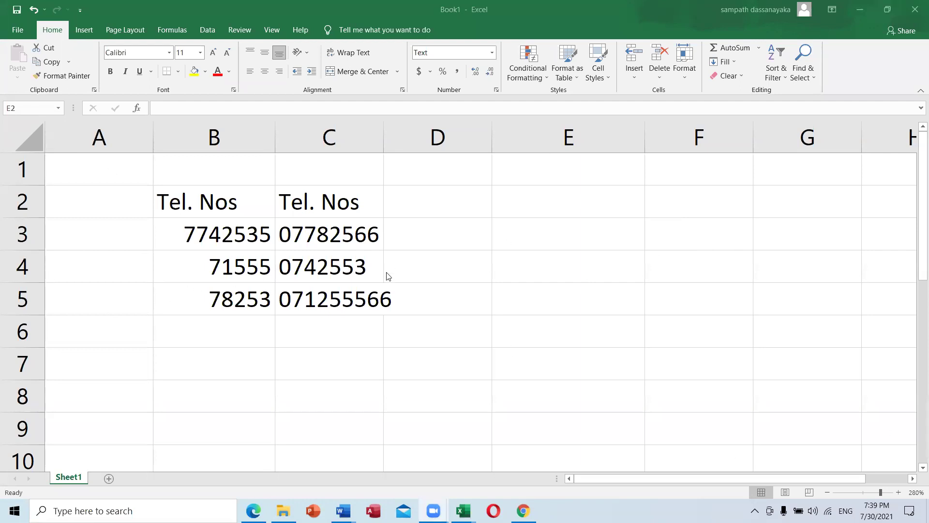
pyautogui.moveTo(283, 511)
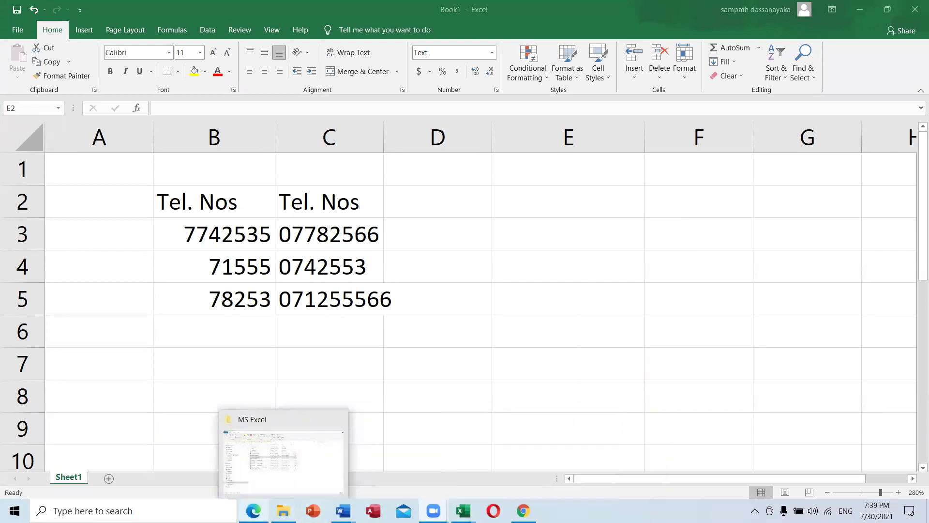
# Step: Scroll the PDF to the Cell Formatting Category list and select the word Text
pyautogui.click(253, 511)
pyautogui.scroll(-1, 342, 392)
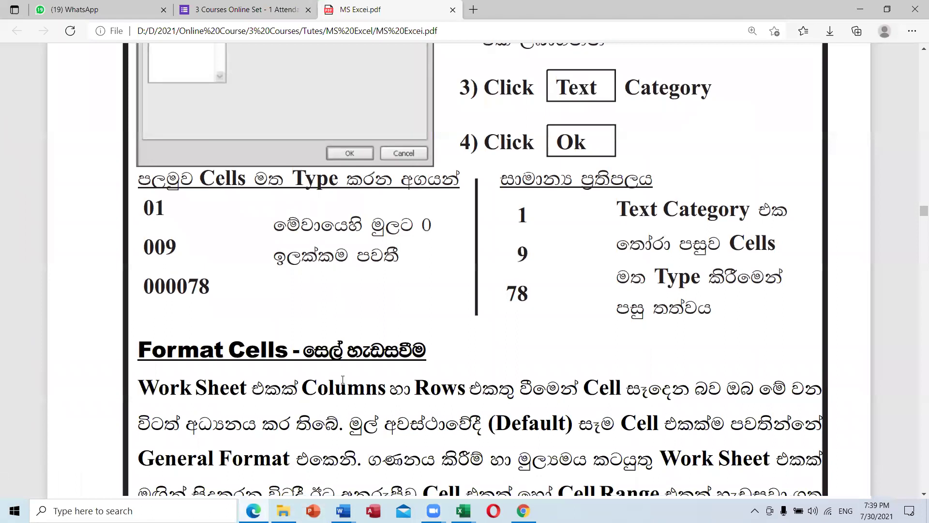
pyautogui.scroll(-8, 342, 379)
pyautogui.scroll(-1, 342, 379)
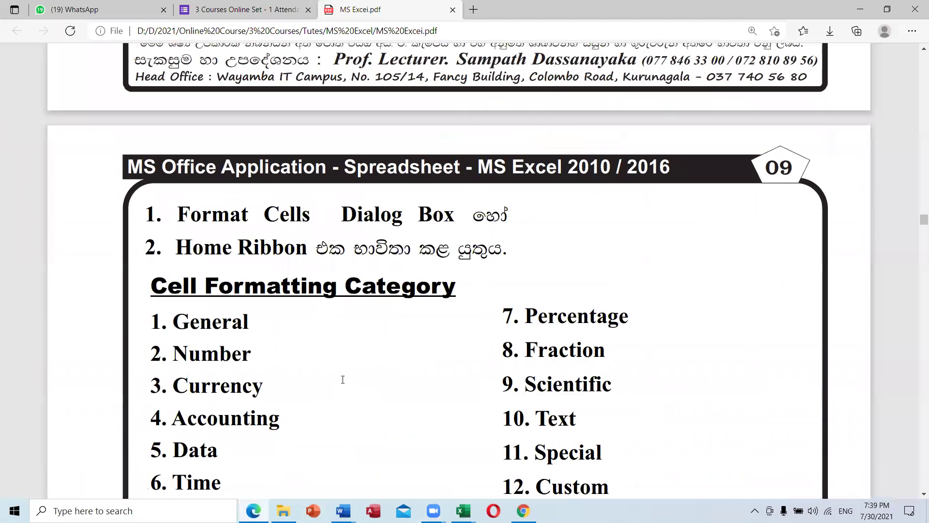
pyautogui.scroll(5, 343, 379)
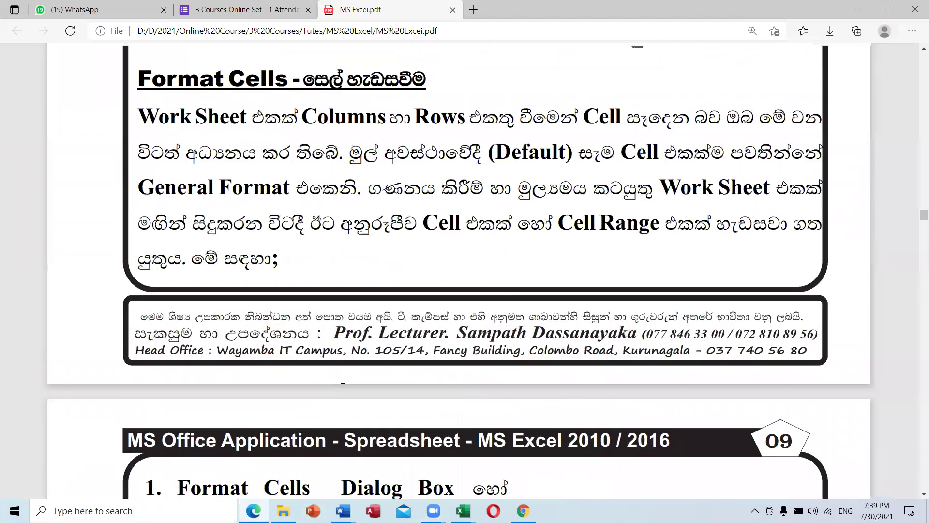
pyautogui.scroll(1, 253, 101)
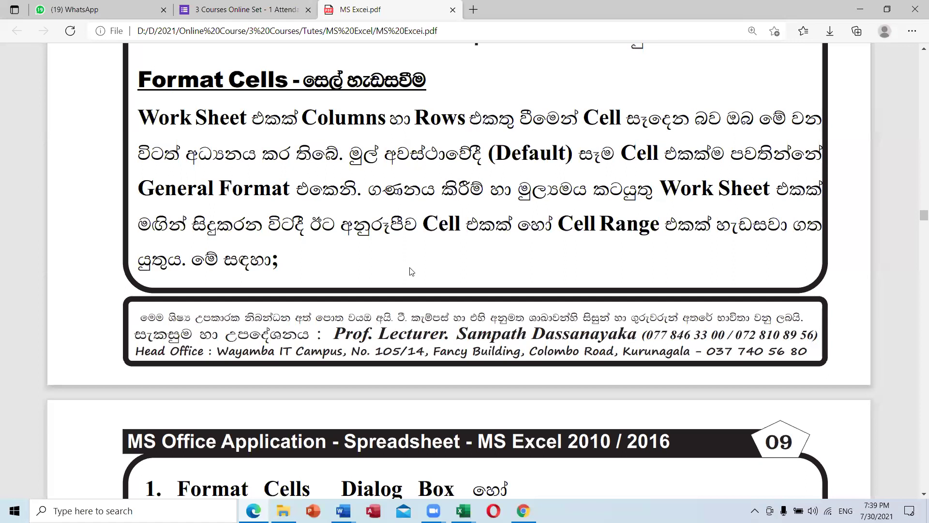
pyautogui.scroll(-4, 228, 215)
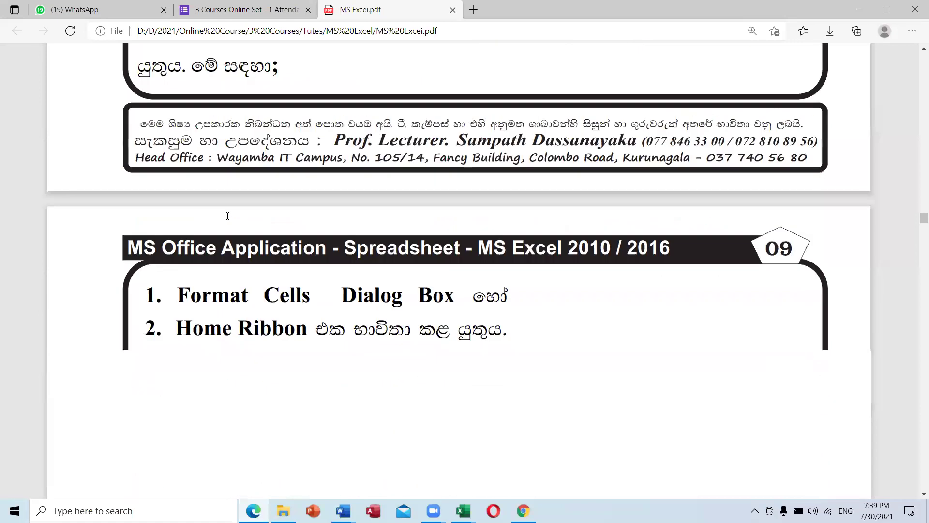
pyautogui.scroll(-3, 227, 215)
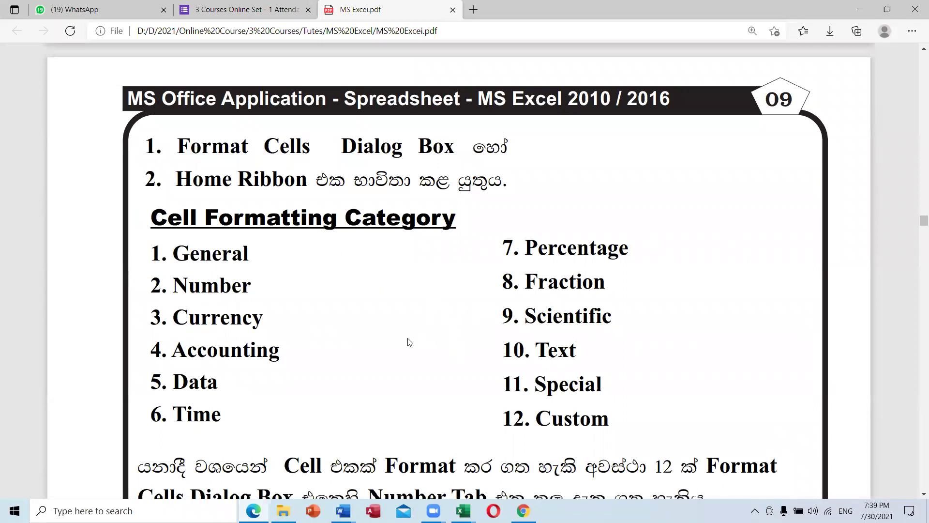
pyautogui.doubleClick(543, 355)
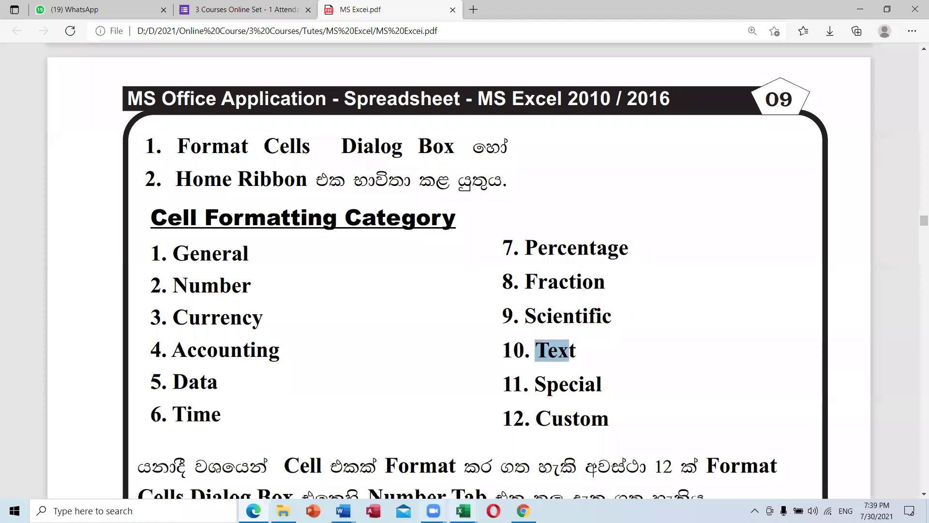
# Step: Return to Book1 and select cells E2:E9
pyautogui.click(464, 510)
pyautogui.click(593, 460)
pyautogui.click(498, 297)
pyautogui.click(551, 211)
pyautogui.moveTo(551, 211); pyautogui.dragTo(576, 426)
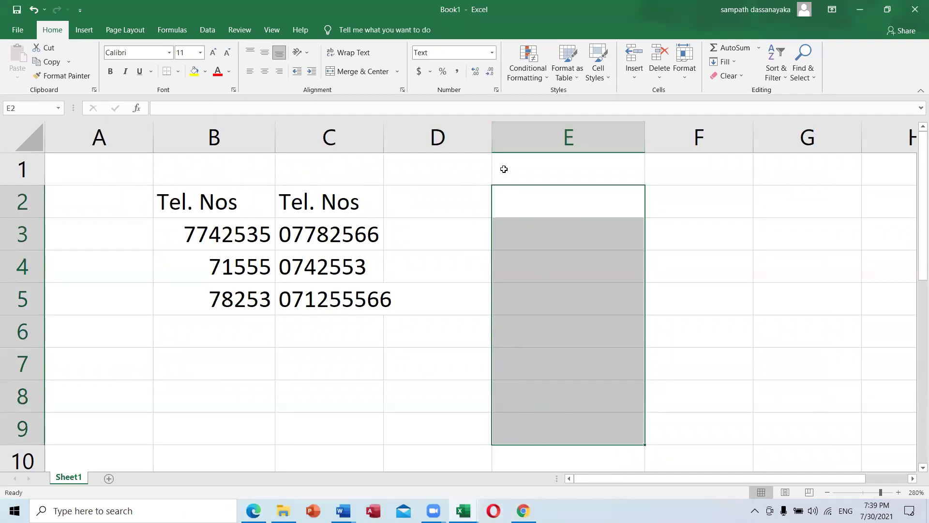
# Step: Apply the Text number format to cells E2:E9
pyautogui.click(403, 90)
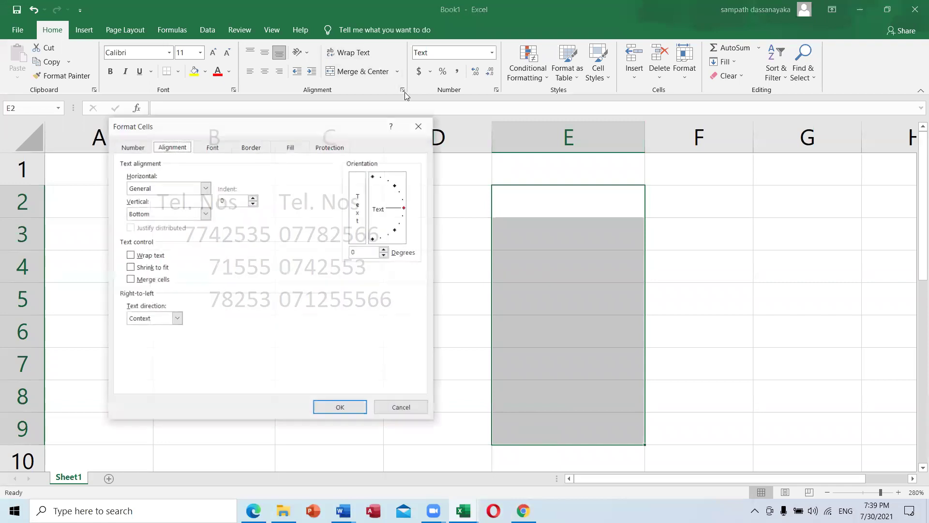
pyautogui.click(132, 146)
pyautogui.click(133, 247)
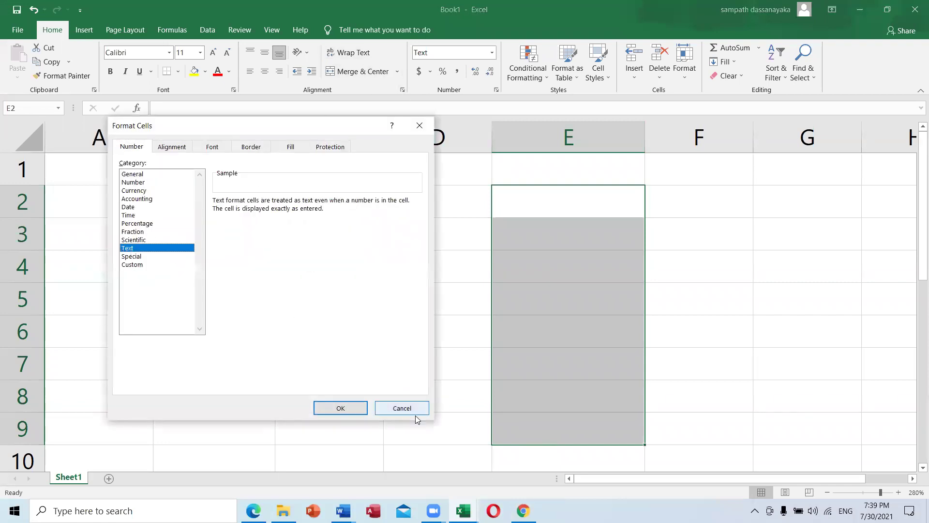
pyautogui.click(347, 409)
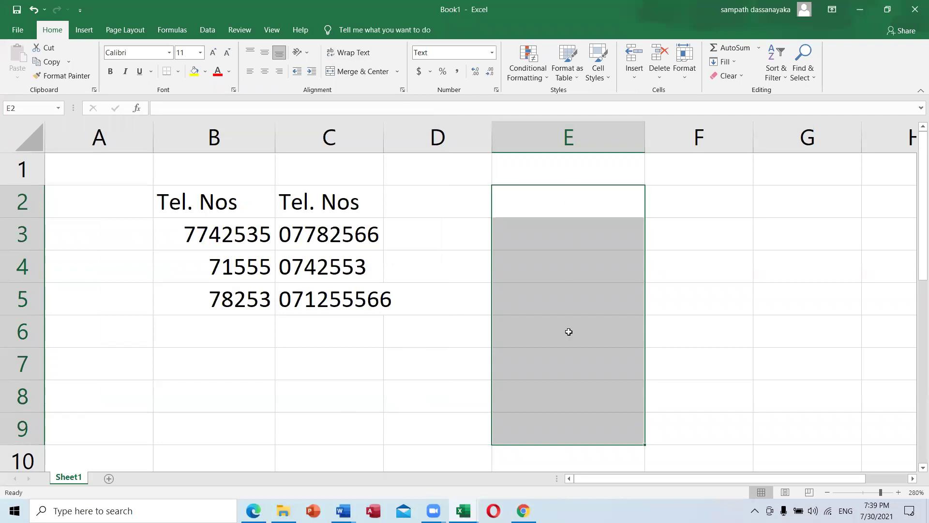
# Step: Enter 045558 in E2 and 05785225 in E7, then check E7's stored value
pyautogui.click(545, 205)
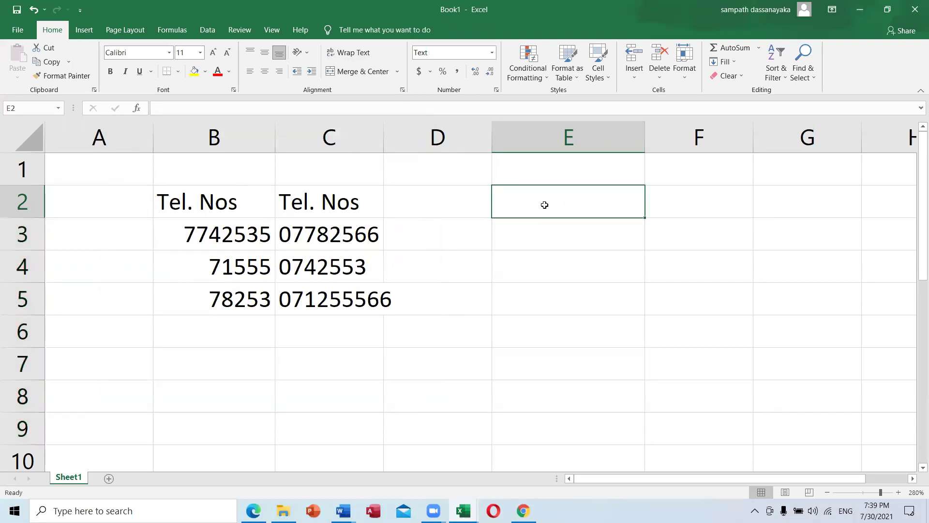
pyautogui.write('045558')
pyautogui.press('Return')
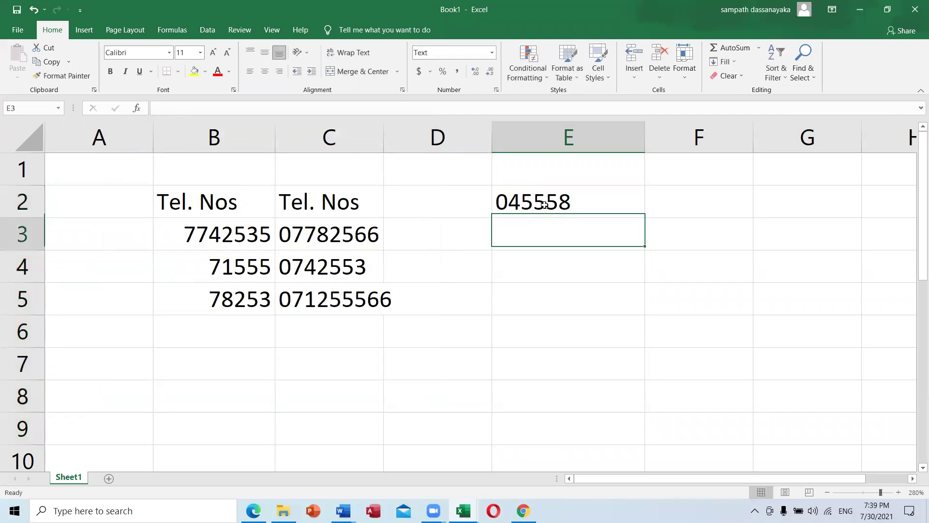
pyautogui.click(532, 351)
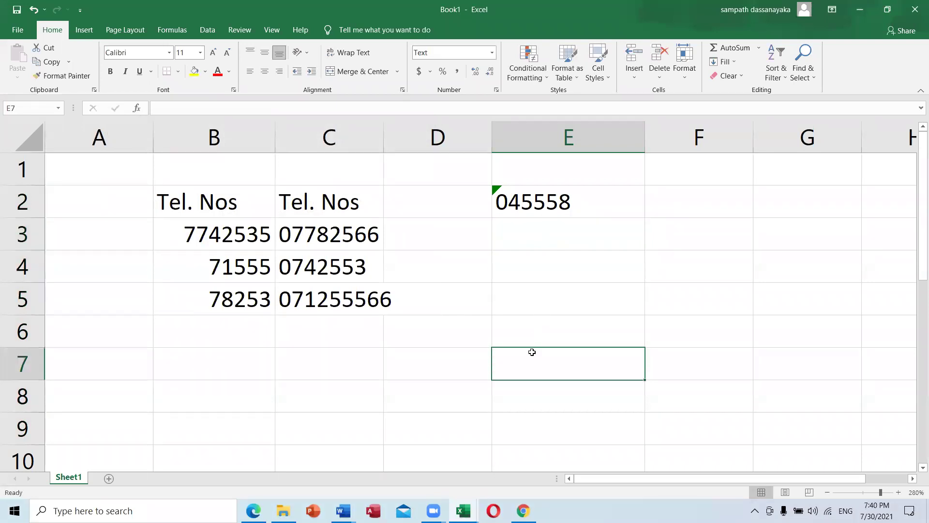
pyautogui.write('05785225')
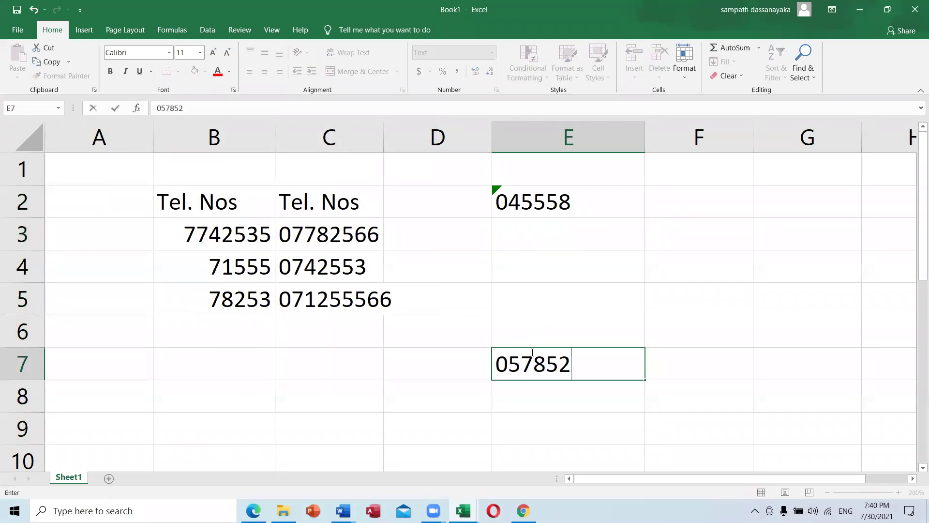
pyautogui.press('Return')
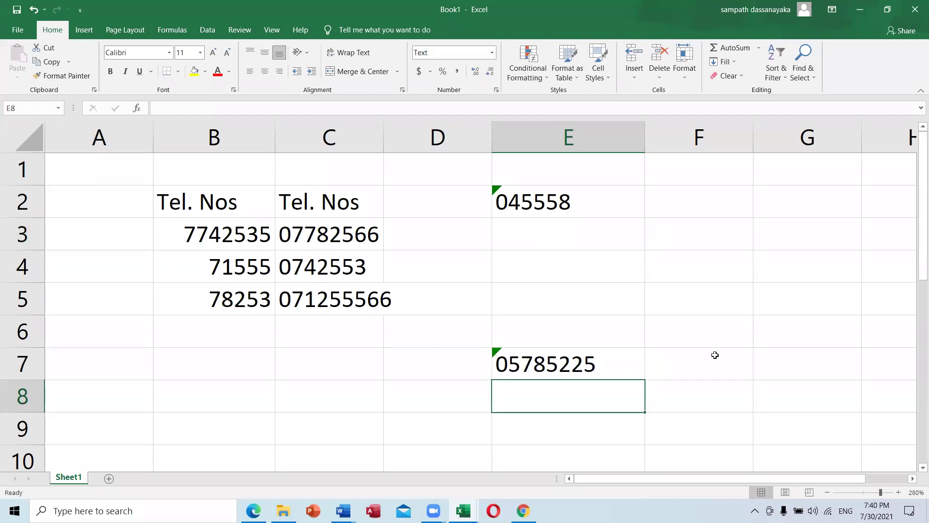
pyautogui.click(490, 364)
pyautogui.click(516, 359)
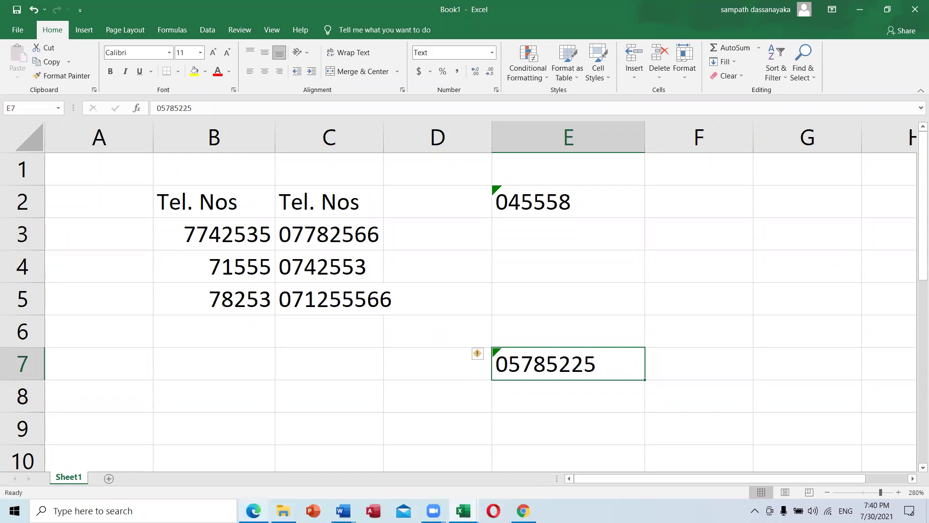
pyautogui.click(253, 511)
# Step: Scroll to the Clipboard Launcher Icon section on page 10 and highlight 'Copy' in point 1
pyautogui.scroll(-3, 312, 349)
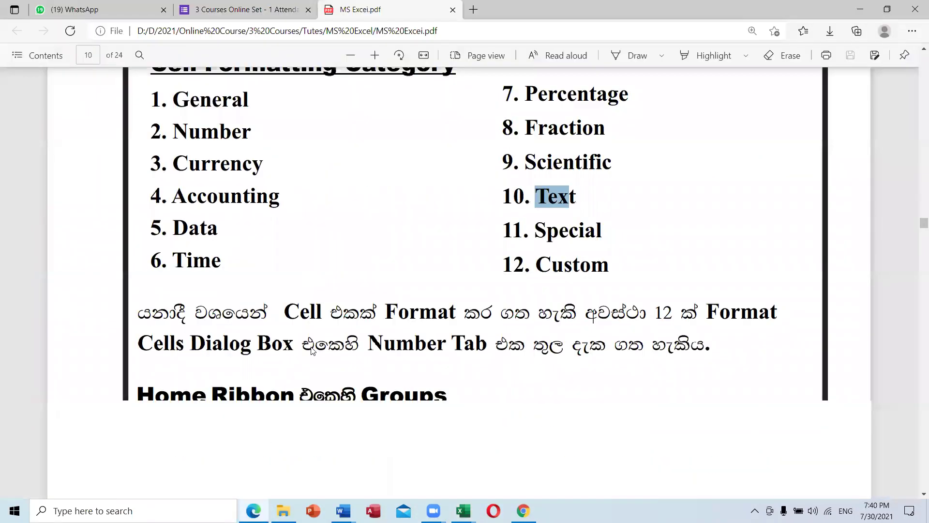
pyautogui.scroll(-3, 312, 349)
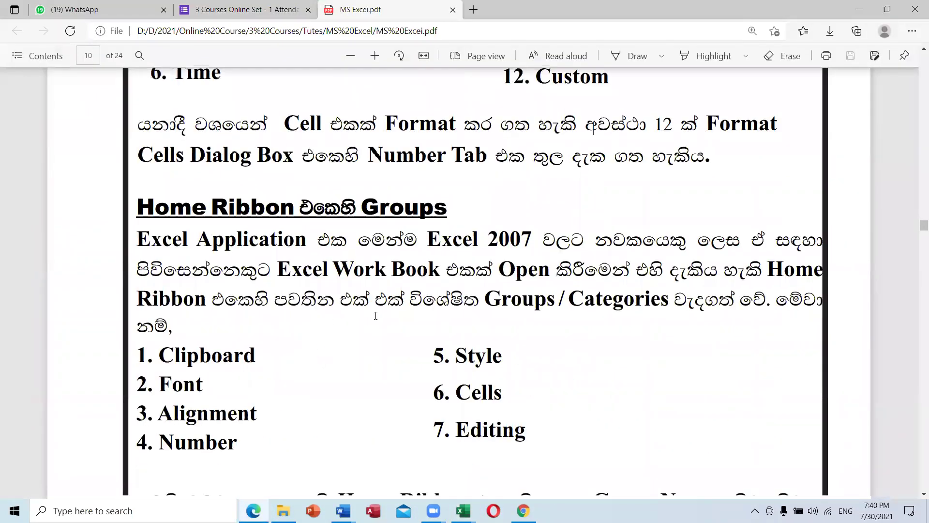
pyautogui.scroll(-1, 329, 320)
pyautogui.scroll(-4, 325, 307)
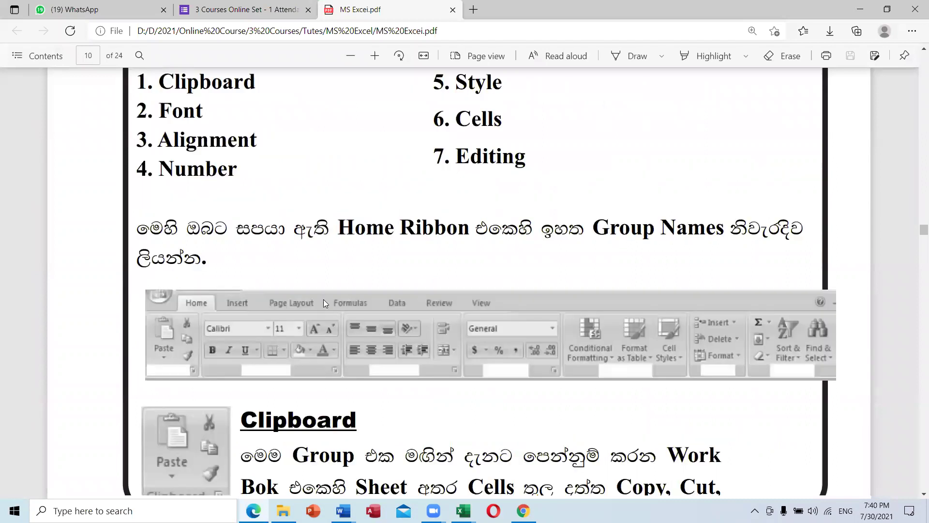
pyautogui.scroll(-3, 321, 312)
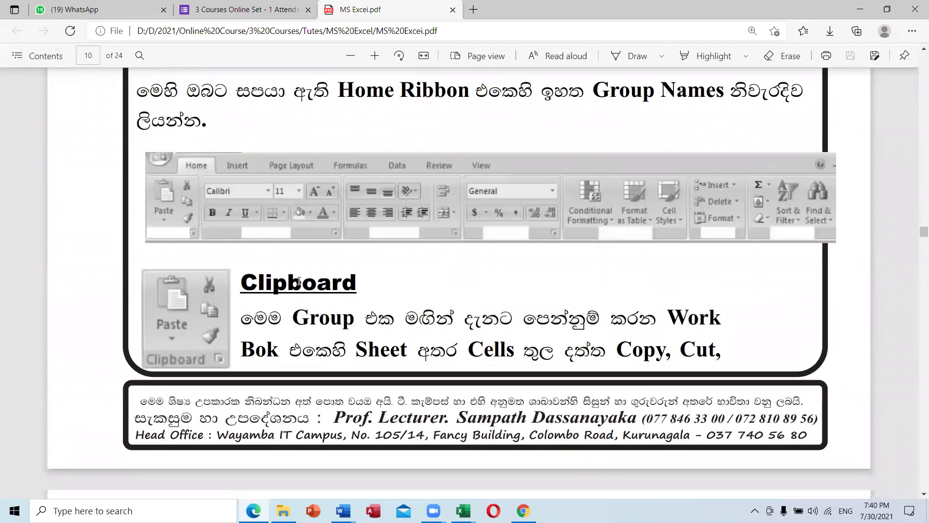
pyautogui.scroll(-4, 227, 314)
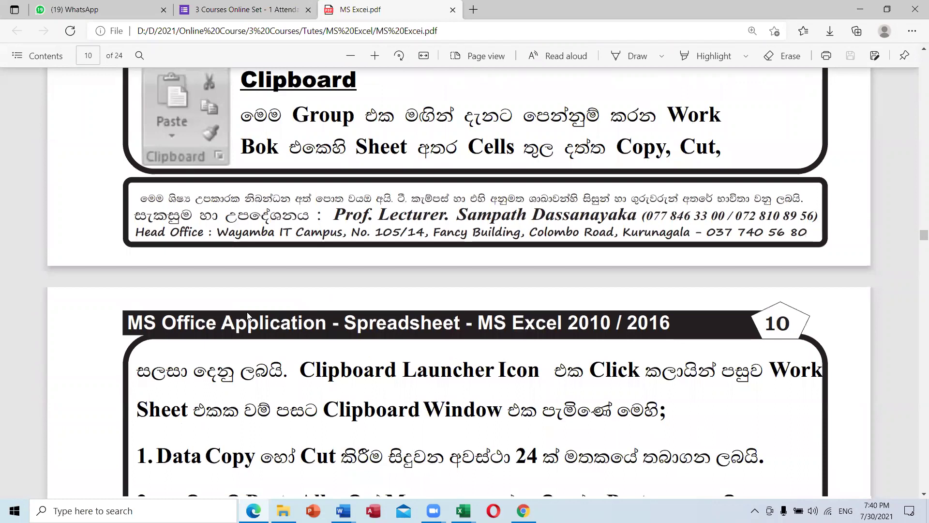
pyautogui.scroll(-3, 248, 315)
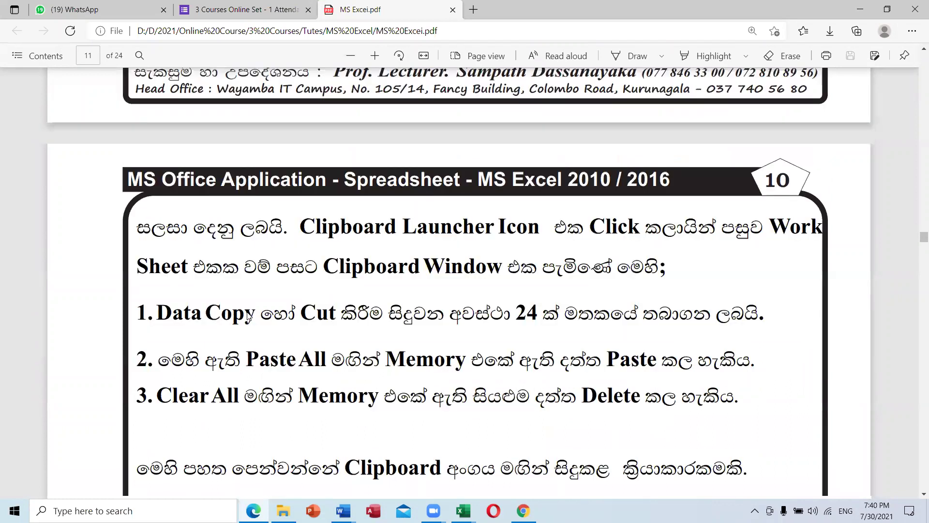
pyautogui.scroll(3, 249, 316)
pyautogui.scroll(3, 248, 315)
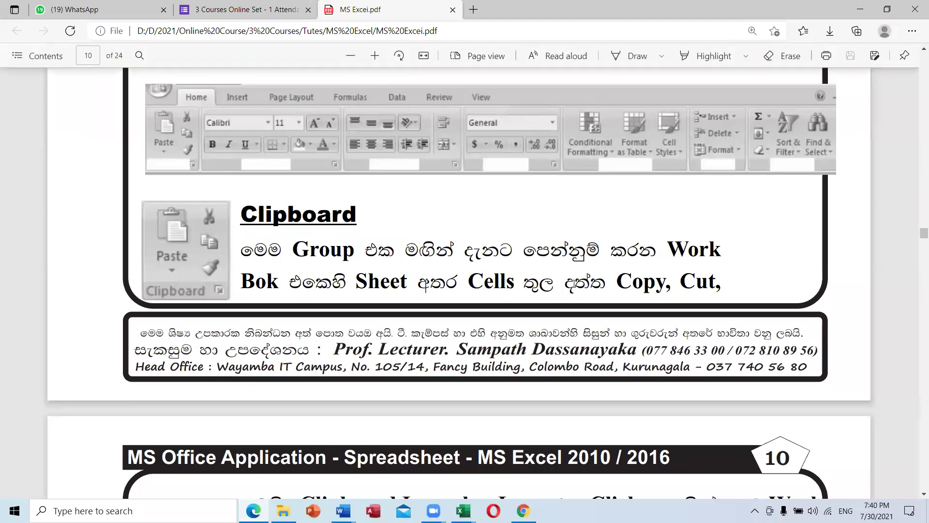
pyautogui.scroll(-3, 572, 286)
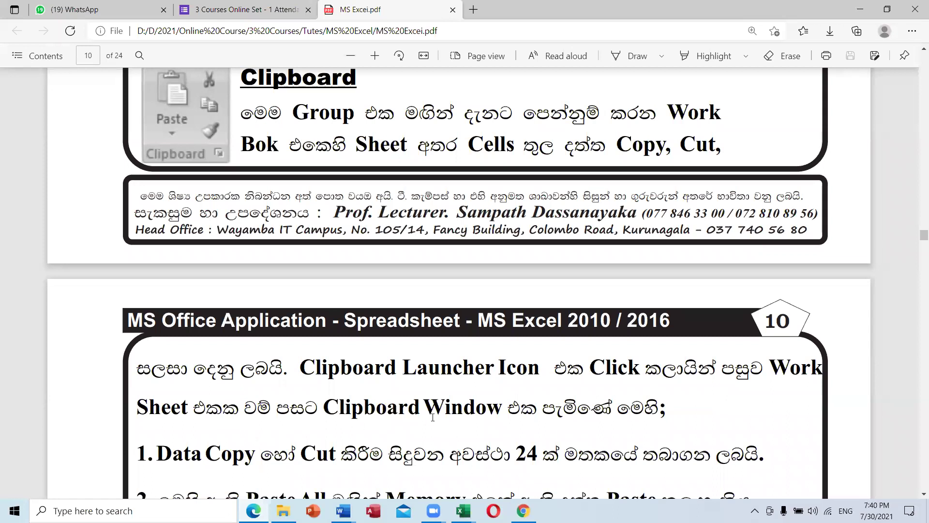
pyautogui.scroll(-3, 491, 415)
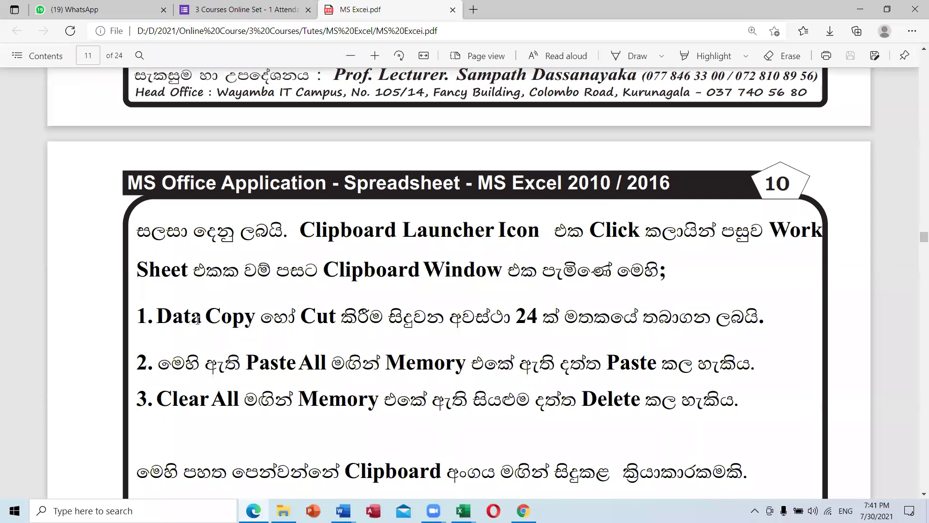
pyautogui.moveTo(192, 316); pyautogui.dragTo(274, 317)
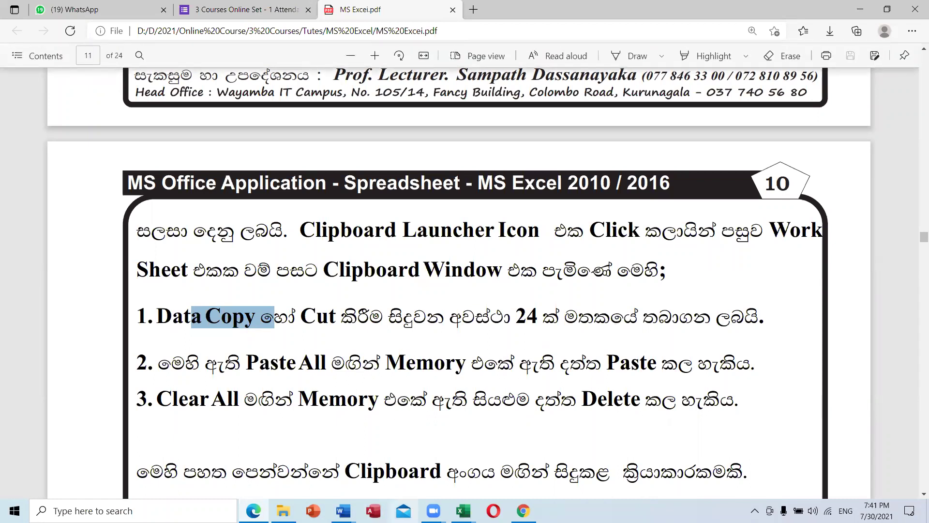
pyautogui.click(463, 510)
# Step: Show the Clipboard pane, copy 045558 from E2 and paste it into F5
pyautogui.click(578, 452)
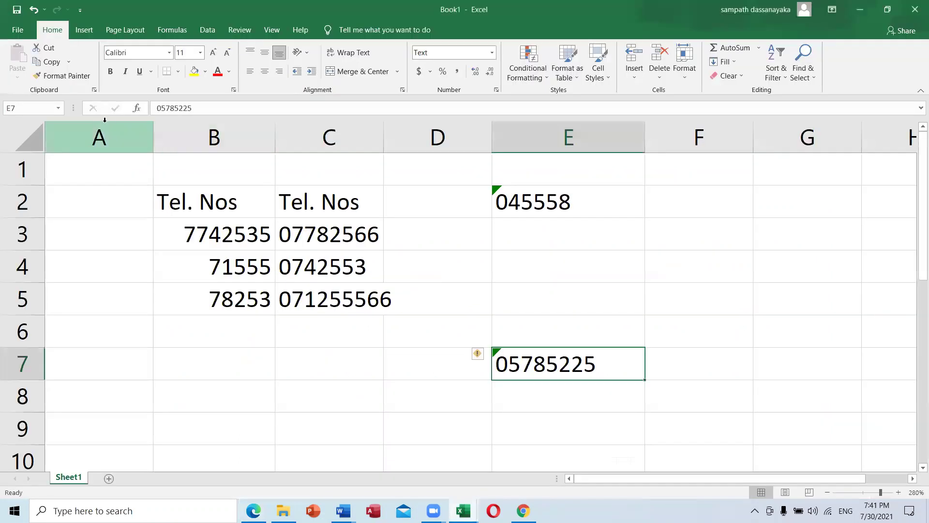
pyautogui.click(95, 90)
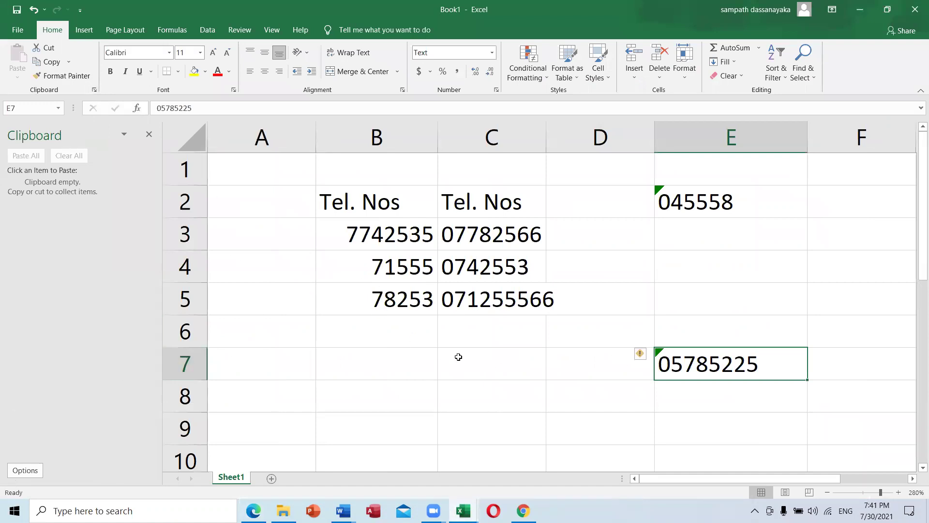
pyautogui.click(706, 198)
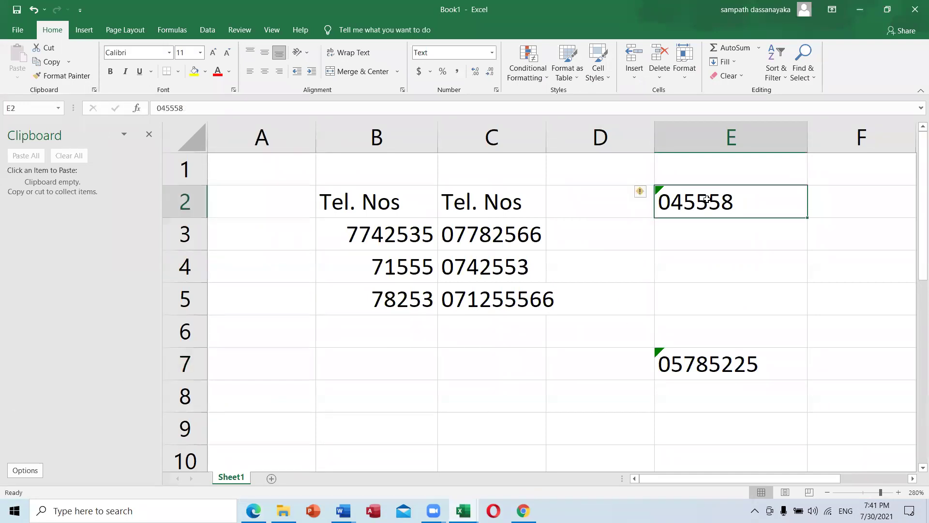
pyautogui.hotkey('ctrl', 'c')
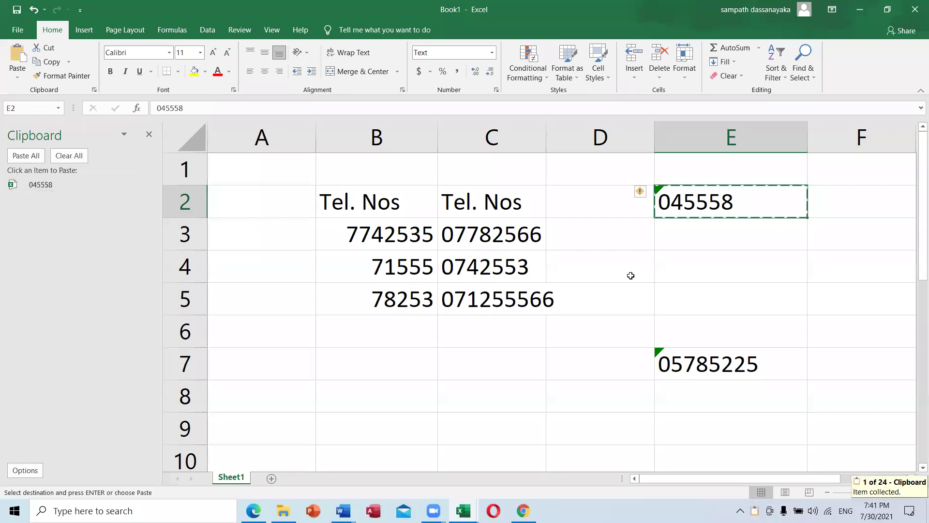
pyautogui.click(820, 288)
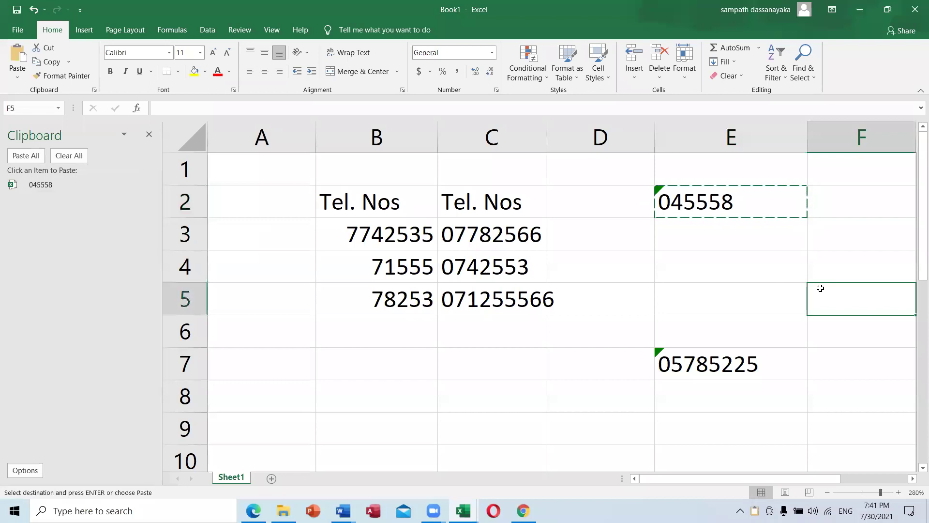
pyautogui.hotkey('ctrl', 'v')
# Step: Paste the saved 045558 clipboard item into E6, then select the phone numbers in B3:C5
pyautogui.click(740, 325)
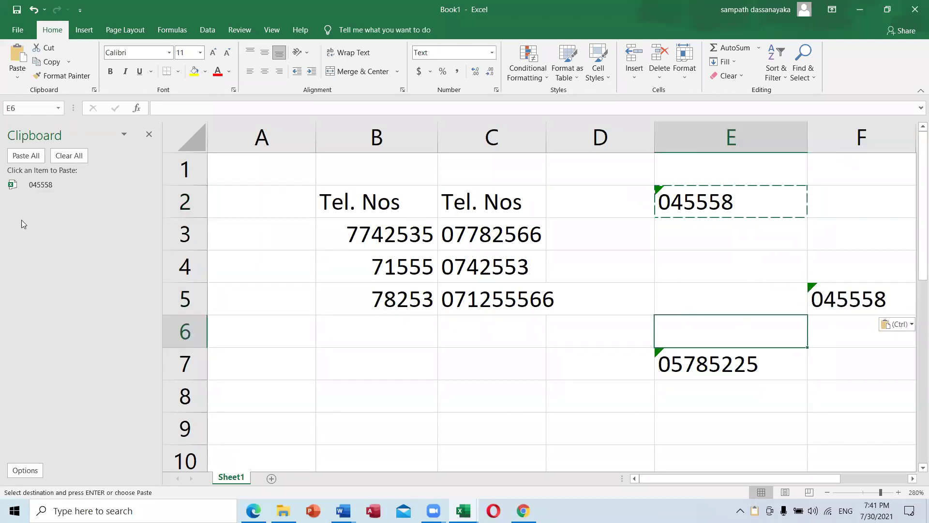
pyautogui.click(26, 156)
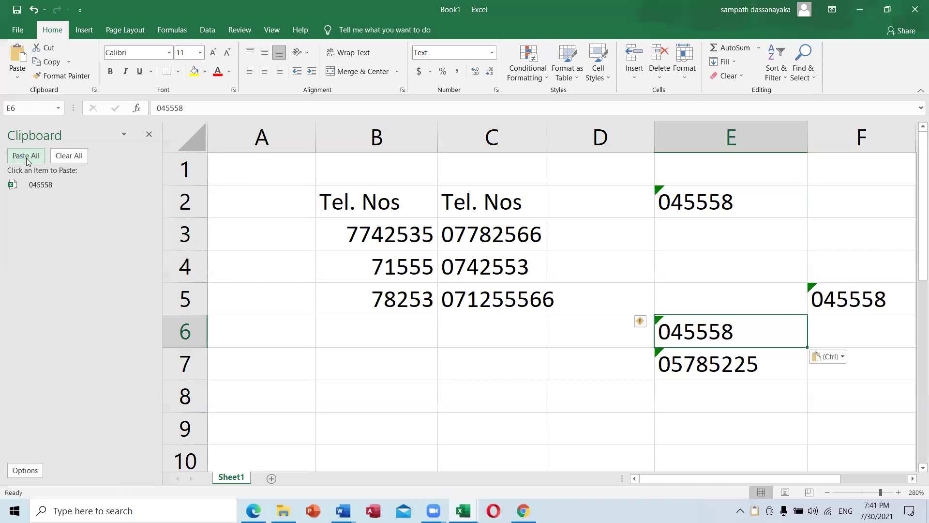
pyautogui.click(407, 297)
pyautogui.moveTo(357, 230); pyautogui.dragTo(535, 292)
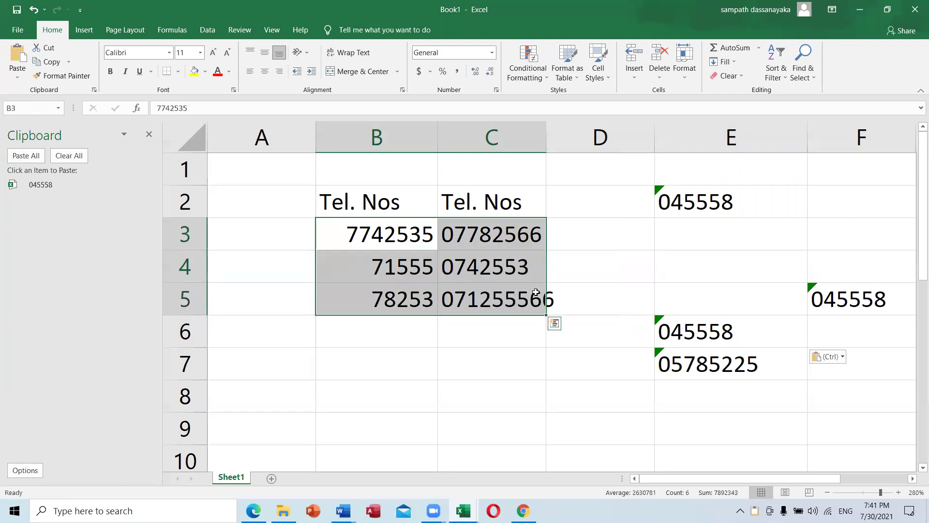
# Step: Copy the B3:C5 phone numbers and paste all clipboard items at B14 and E35
pyautogui.hotkey('ctrl', 'c')
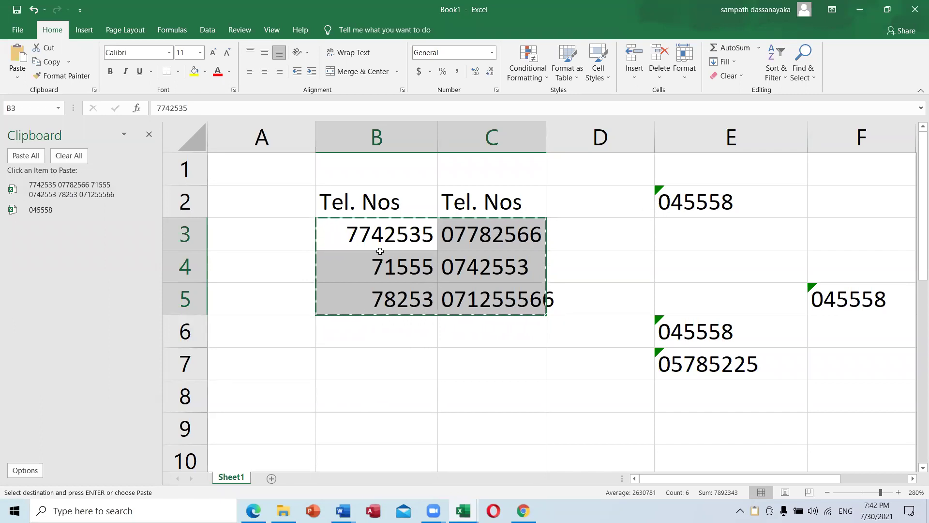
pyautogui.scroll(-3, 423, 304)
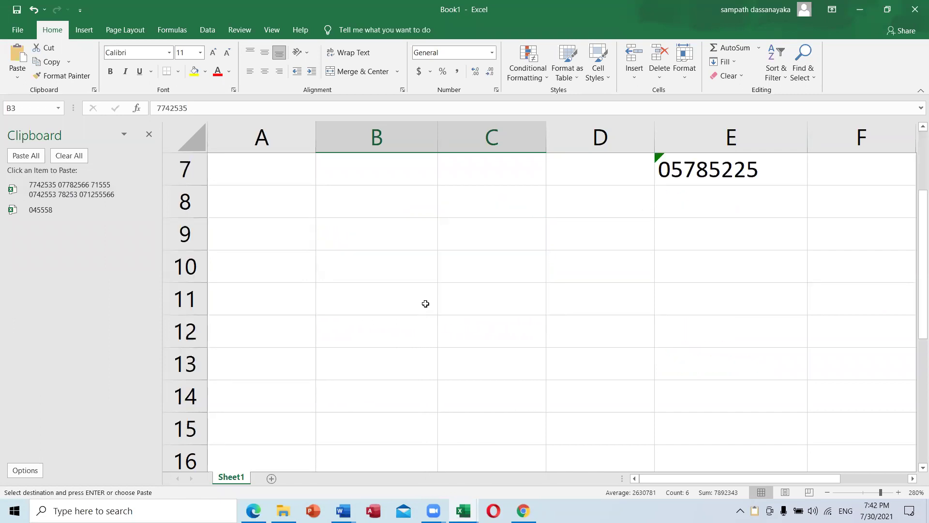
pyautogui.click(380, 307)
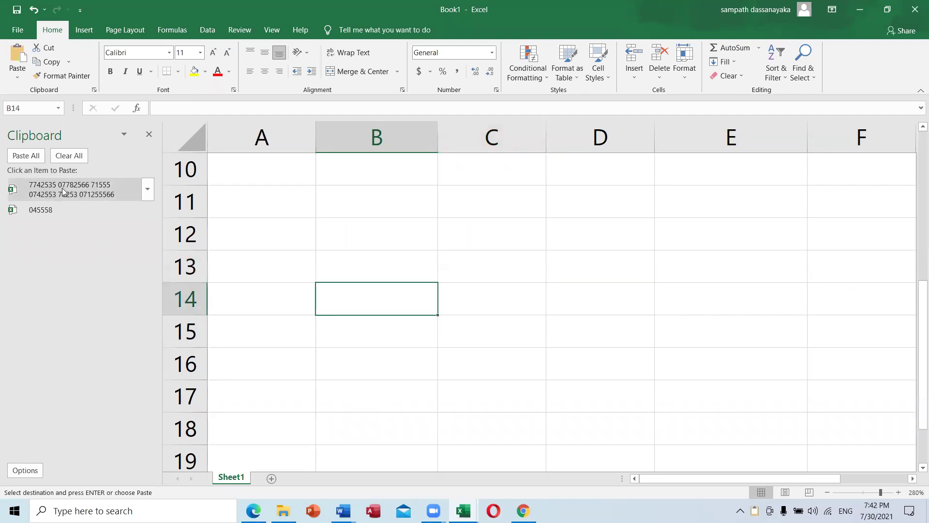
pyautogui.click(26, 155)
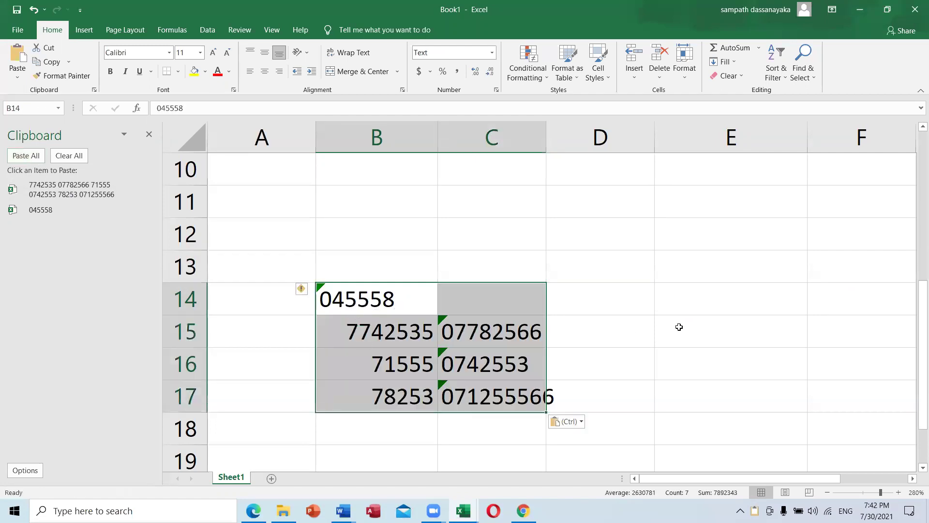
pyautogui.scroll(-6, 679, 327)
pyautogui.click(742, 386)
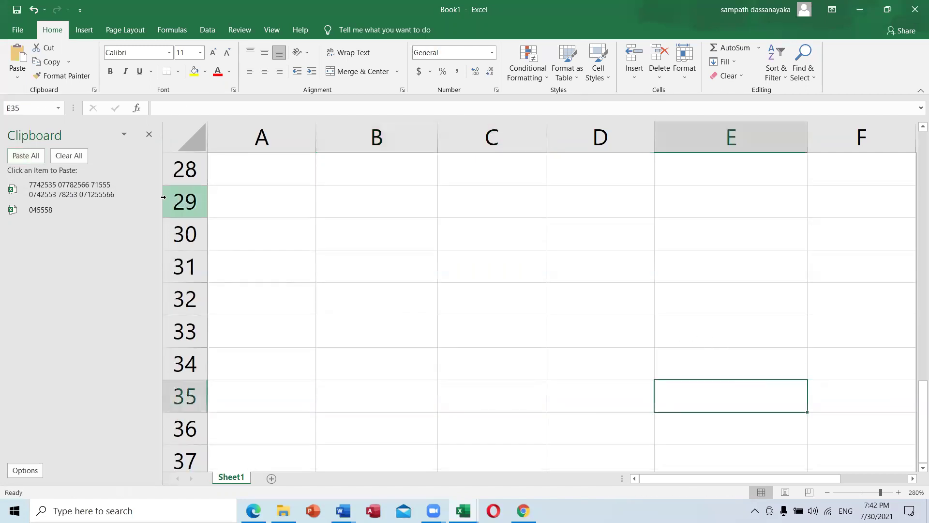
pyautogui.click(27, 156)
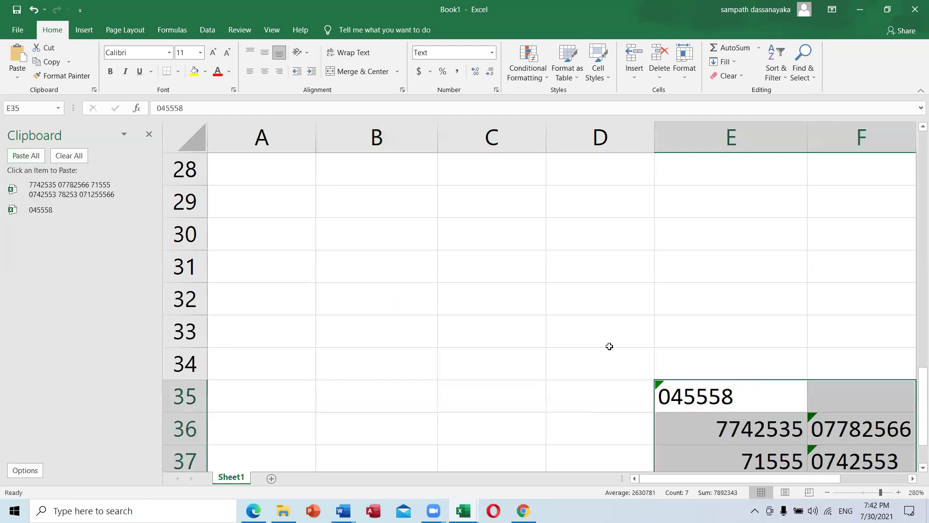
# Step: Paste all clipboard items at B46, then only the phone-number block at F56
pyautogui.scroll(-4, 609, 346)
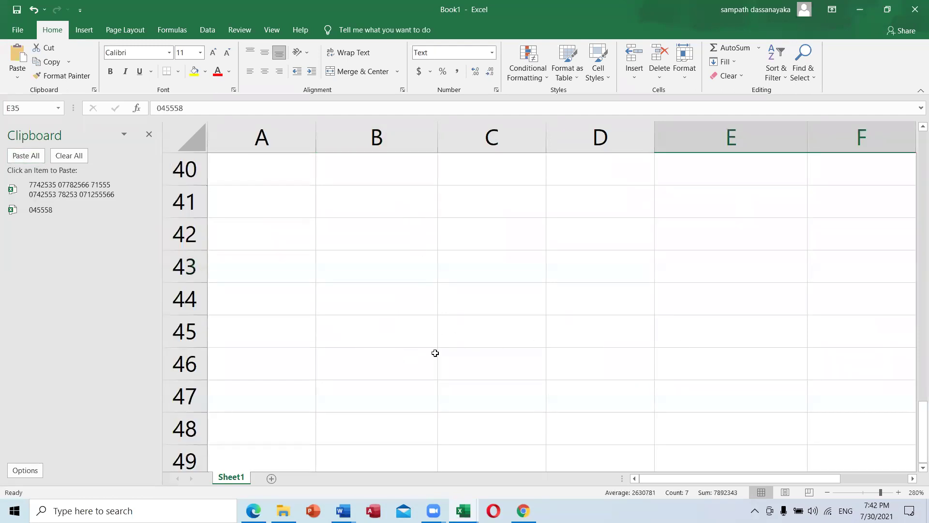
pyautogui.click(338, 360)
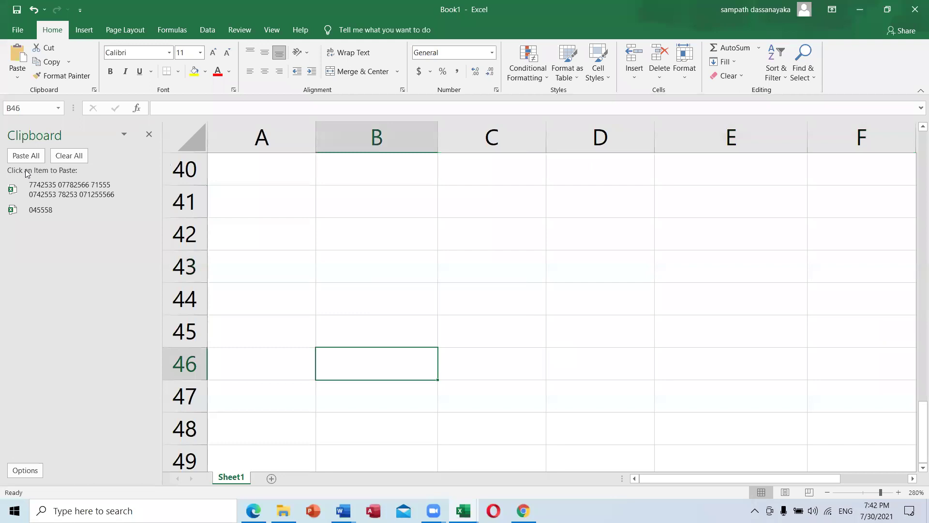
pyautogui.click(22, 151)
pyautogui.scroll(-3, 450, 294)
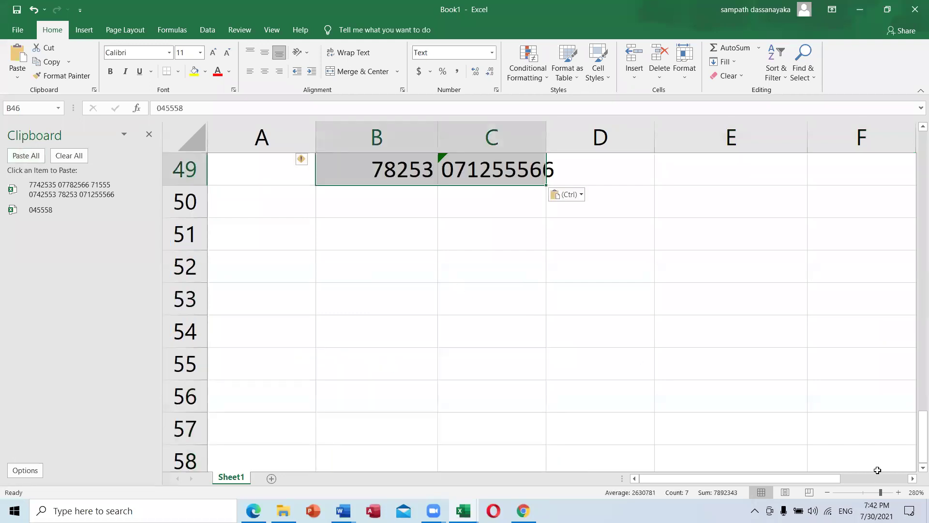
pyautogui.click(833, 409)
pyautogui.click(42, 192)
pyautogui.scroll(10, 461, 358)
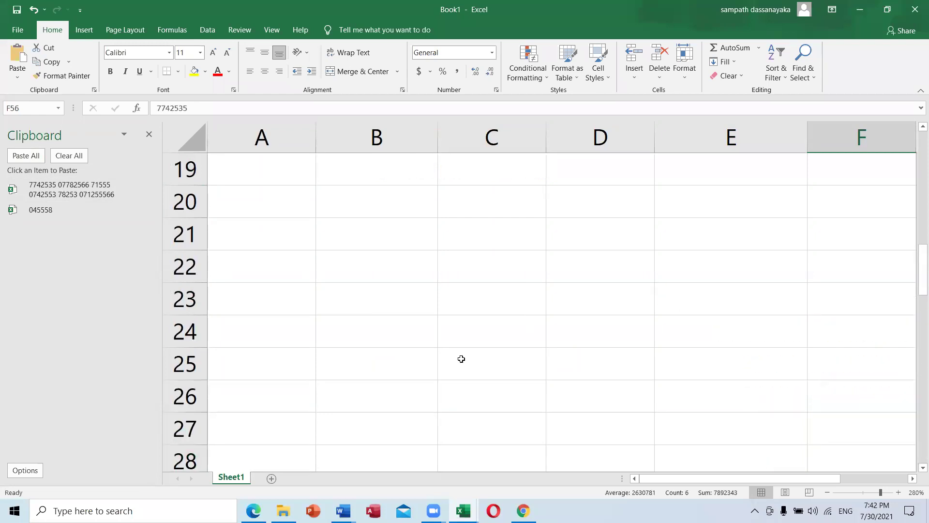
pyautogui.scroll(6, 463, 357)
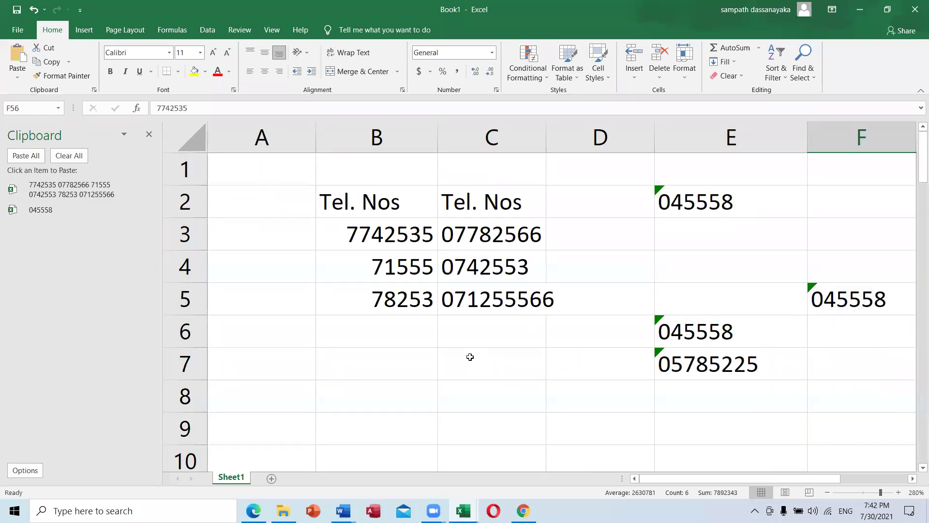
# Step: Clear all clipboard items and undo the extra pastes, redoing the last two changes
pyautogui.click(59, 157)
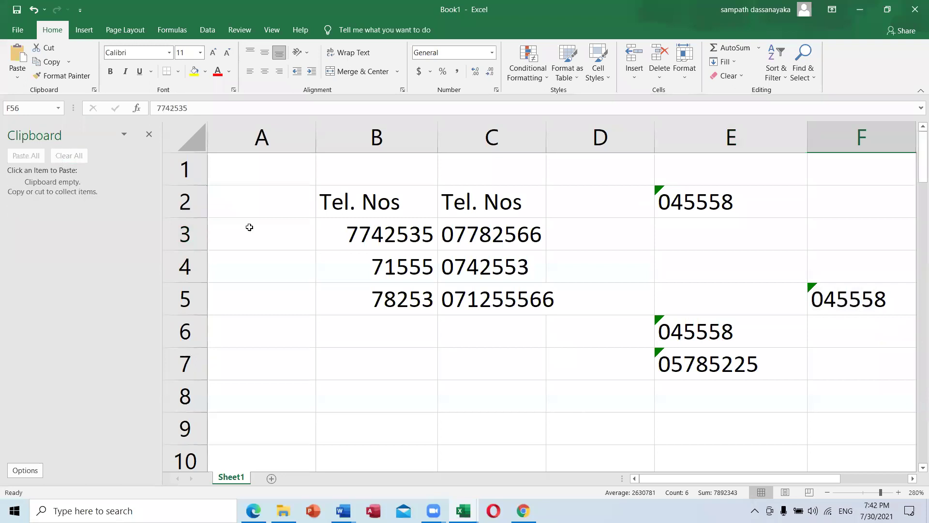
pyautogui.scroll(-2, 417, 425)
pyautogui.scroll(-7, 451, 380)
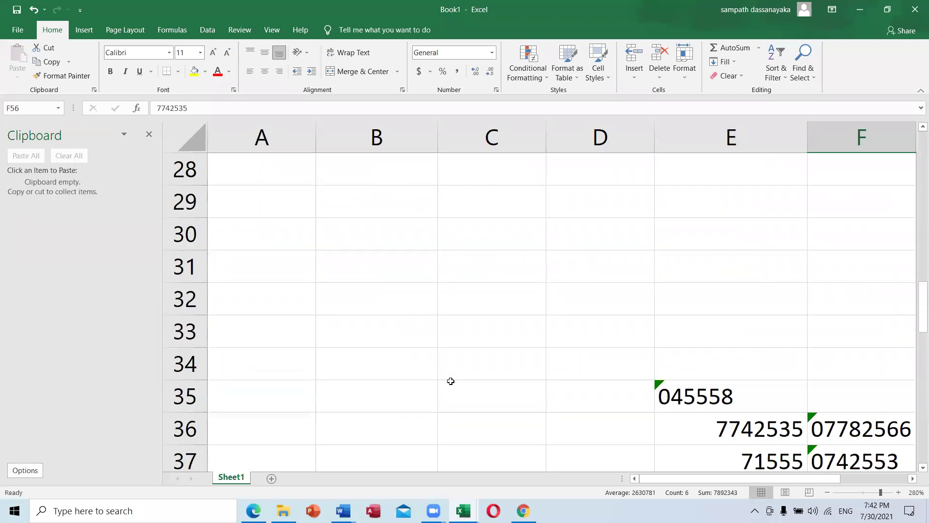
pyautogui.scroll(9, 450, 381)
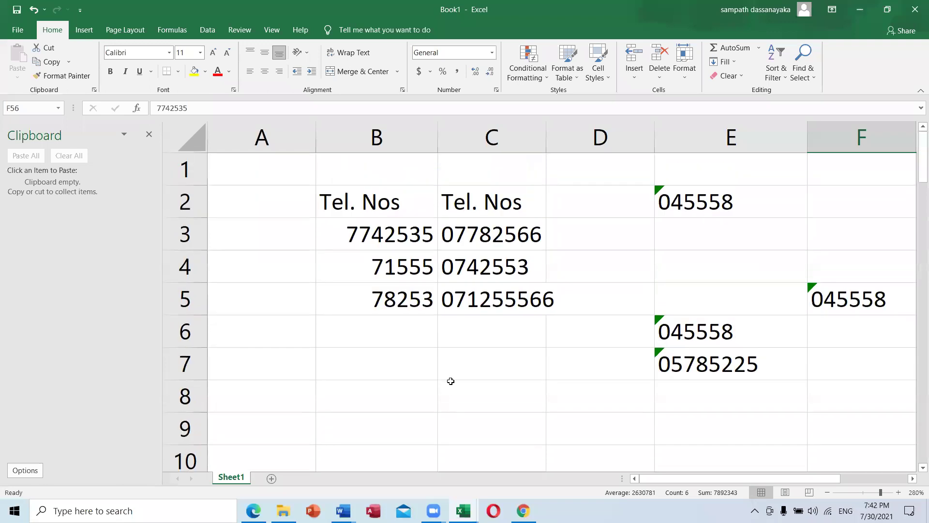
pyautogui.hotkey('ctrl', 'z')
pyautogui.hotkey('ctrl', 'z')
pyautogui.hotkey('ctrl', 'z')
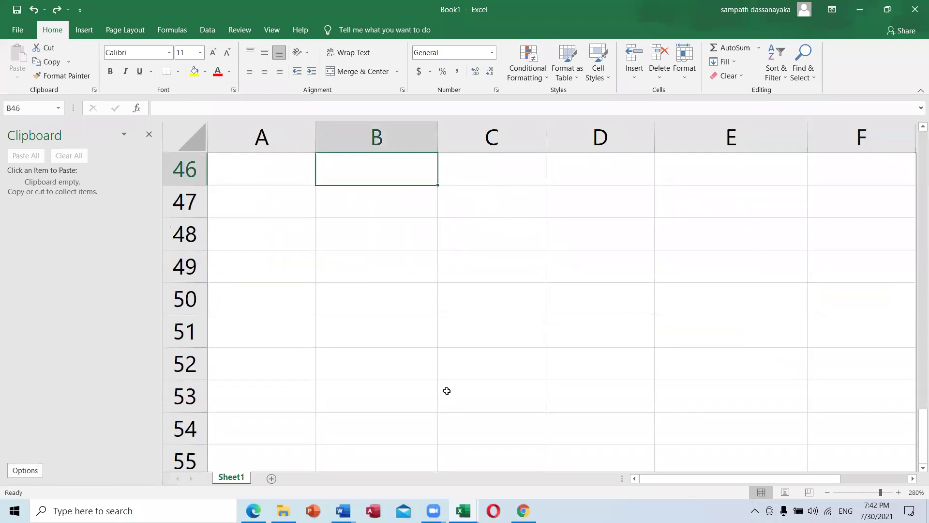
pyautogui.hotkey('ctrl', 'z')
pyautogui.hotkey('ctrl', 'z')
pyautogui.hotkey('ctrl', 'z')
pyautogui.hotkey('ctrl', 'z')
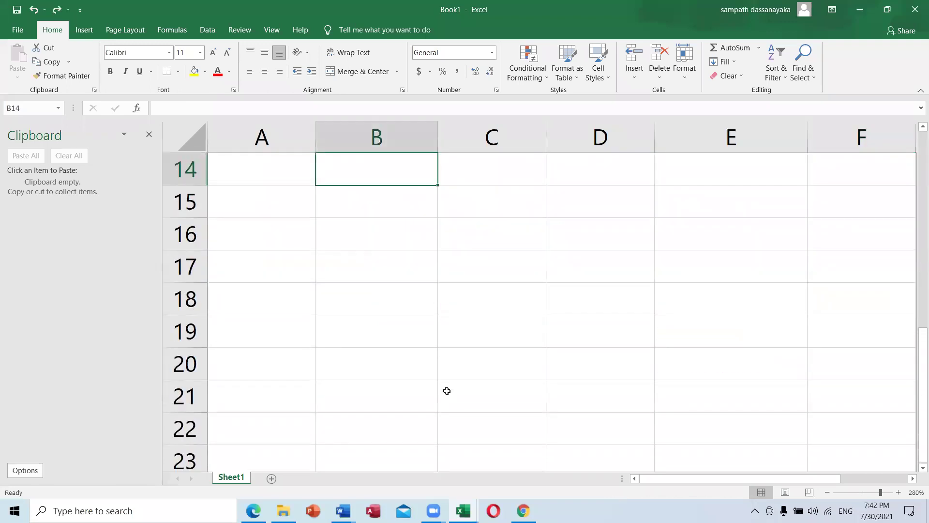
pyautogui.hotkey('ctrl', 'z')
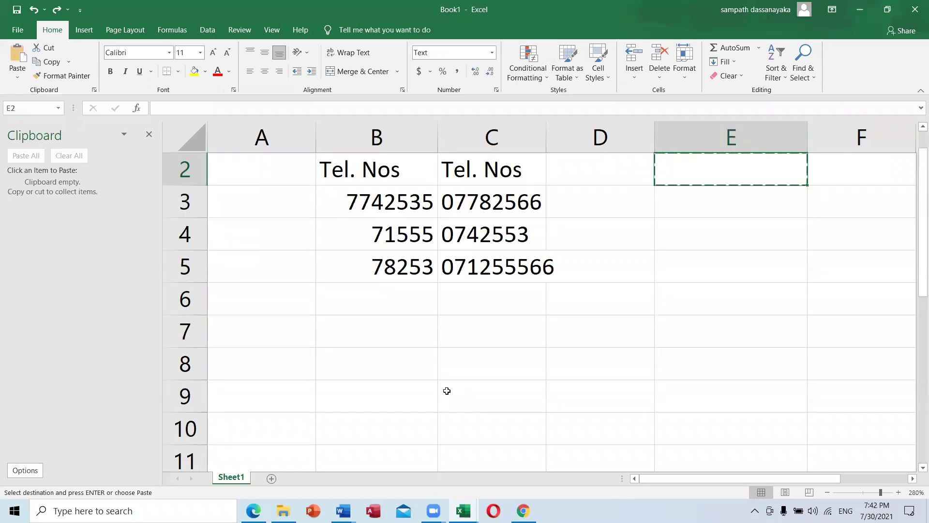
pyautogui.hotkey('ctrl', 'z')
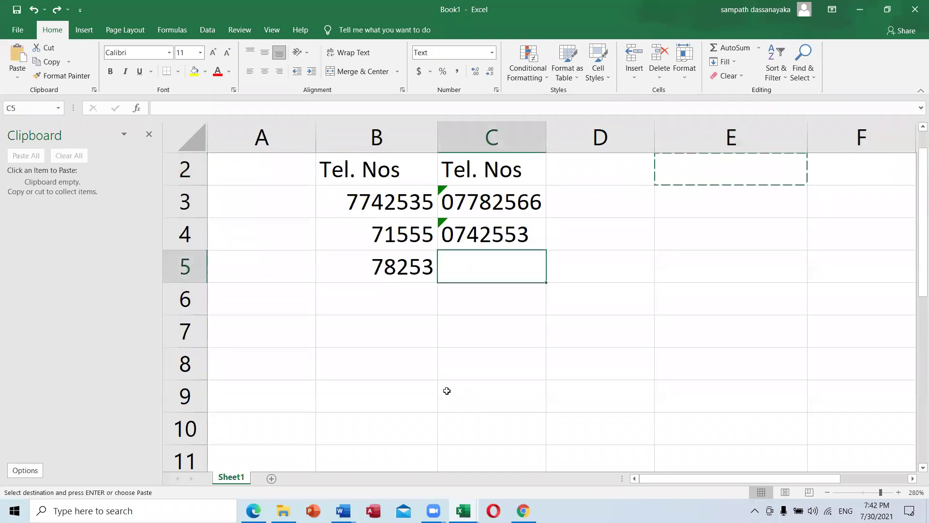
pyautogui.hotkey('ctrl', 'y')
pyautogui.hotkey('ctrl', 'y')
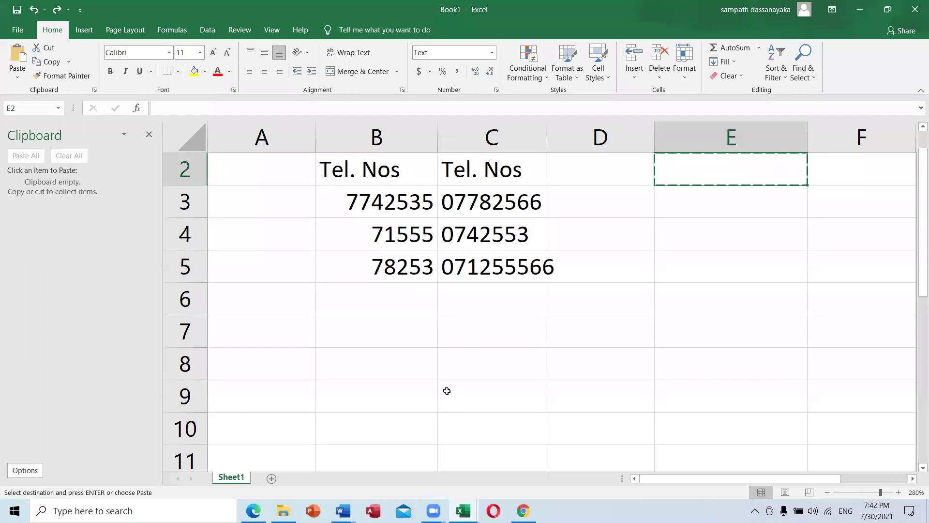
pyautogui.hotkey('ctrl', 'y')
pyautogui.hotkey('ctrl', 'y')
# Step: Select empty cell B9 and close the Clipboard pane
pyautogui.click(360, 406)
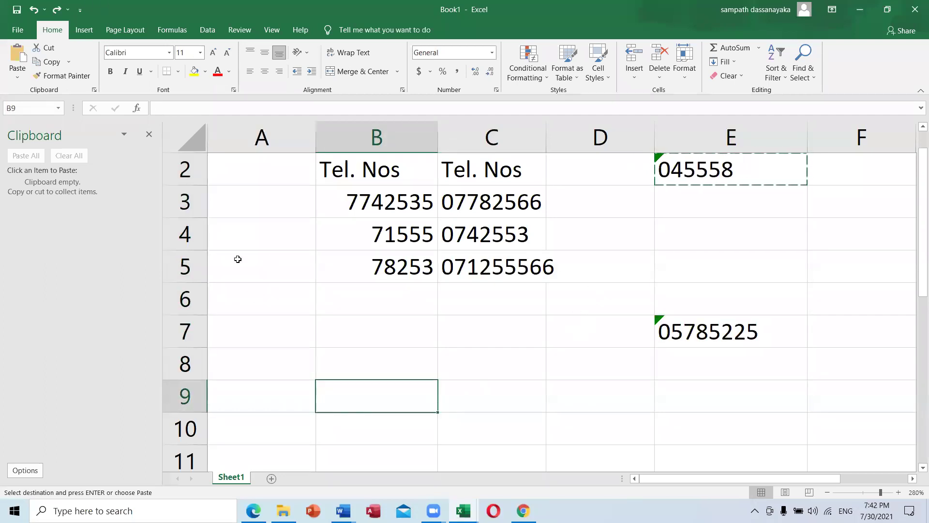
pyautogui.click(149, 134)
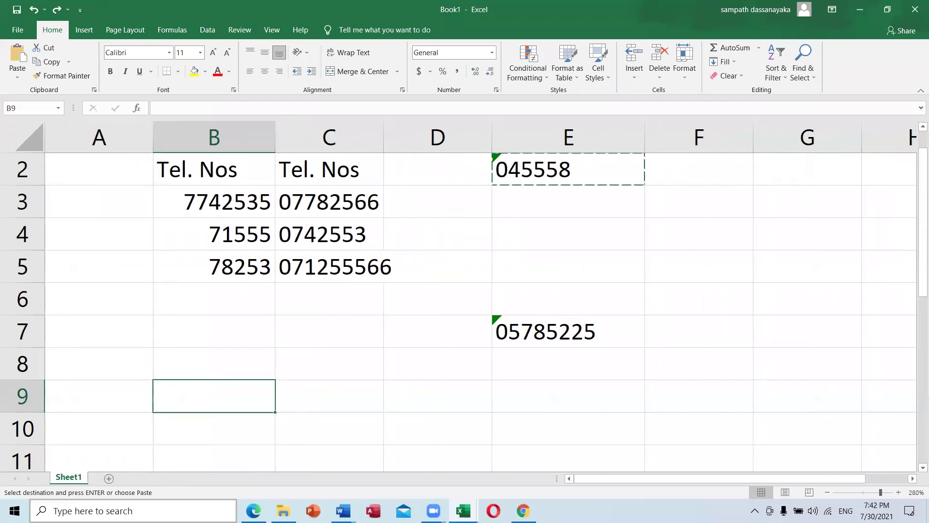
pyautogui.click(253, 511)
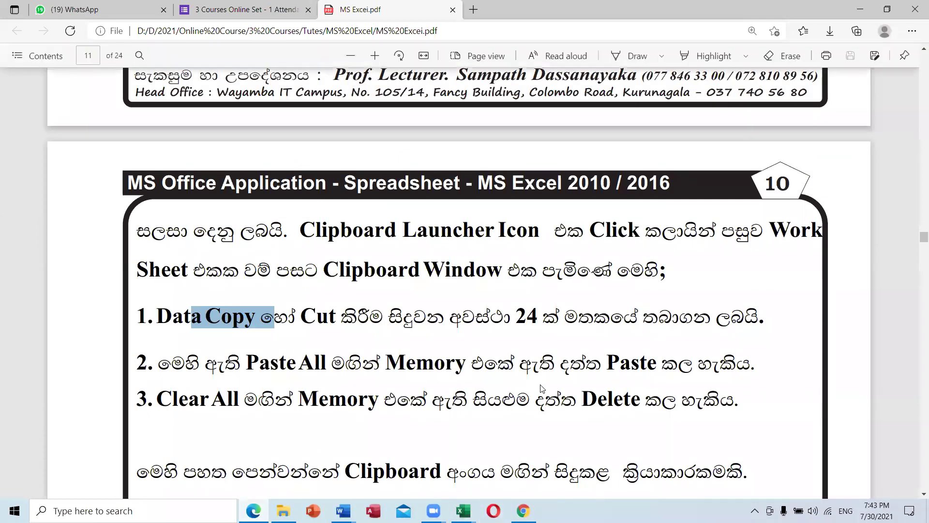
# Step: Scroll past the clipboard screenshot and Exercise box to page 12's Font Group section
pyautogui.scroll(-3, 430, 310)
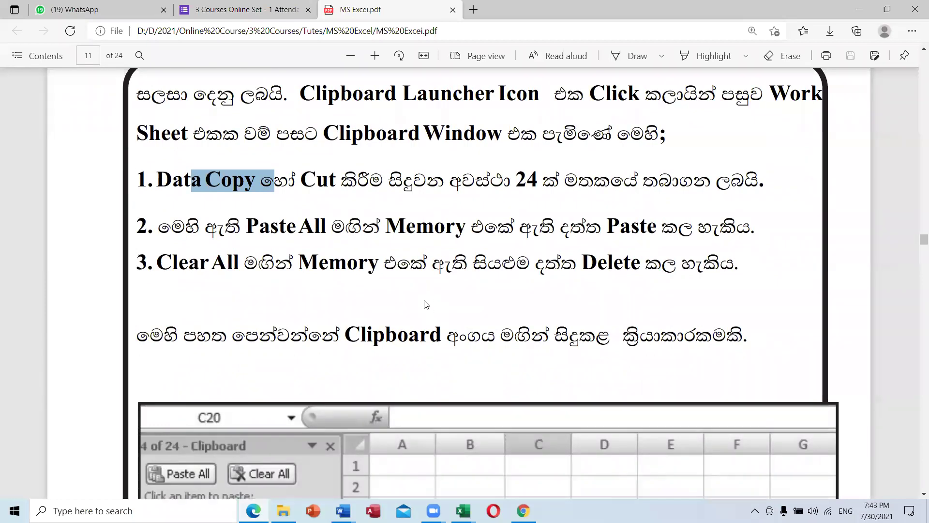
pyautogui.scroll(-3, 367, 226)
pyautogui.scroll(3, 368, 226)
pyautogui.scroll(-3, 322, 345)
pyautogui.scroll(-3, 321, 345)
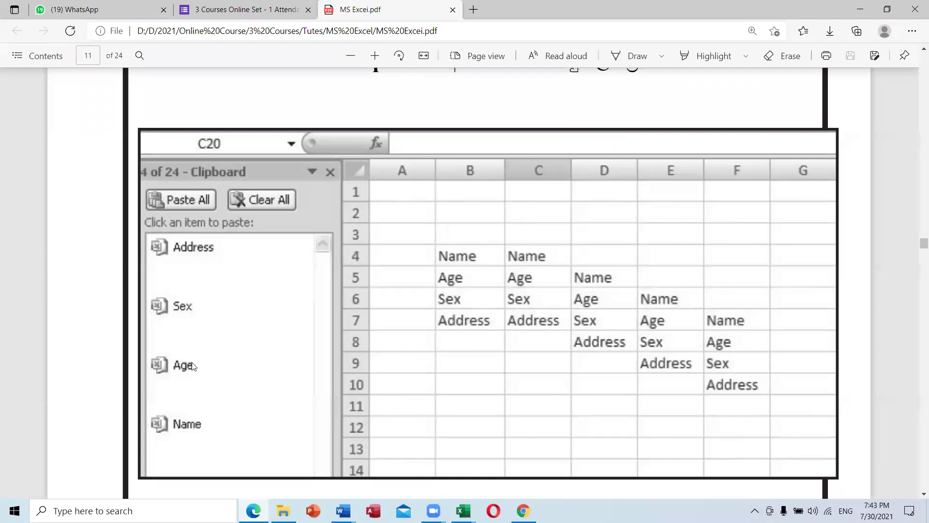
pyautogui.scroll(-2, 193, 367)
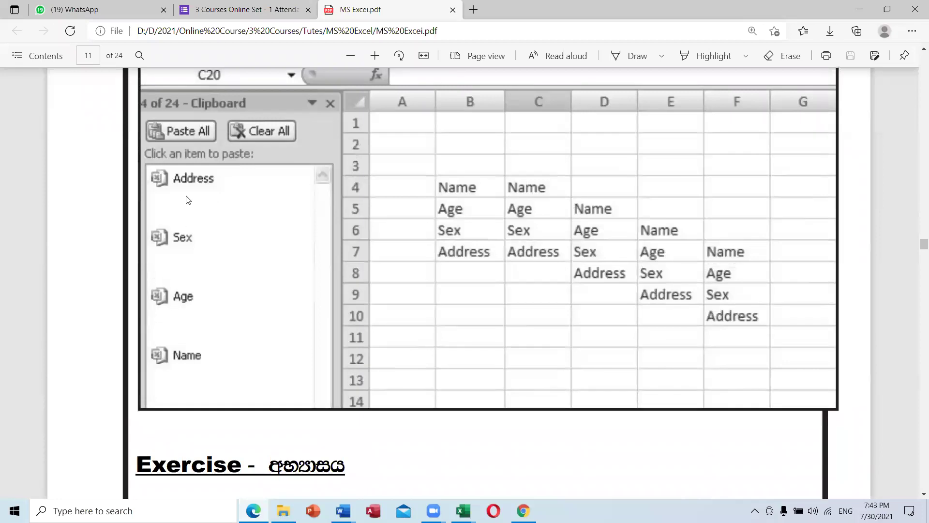
pyautogui.scroll(-5, 222, 342)
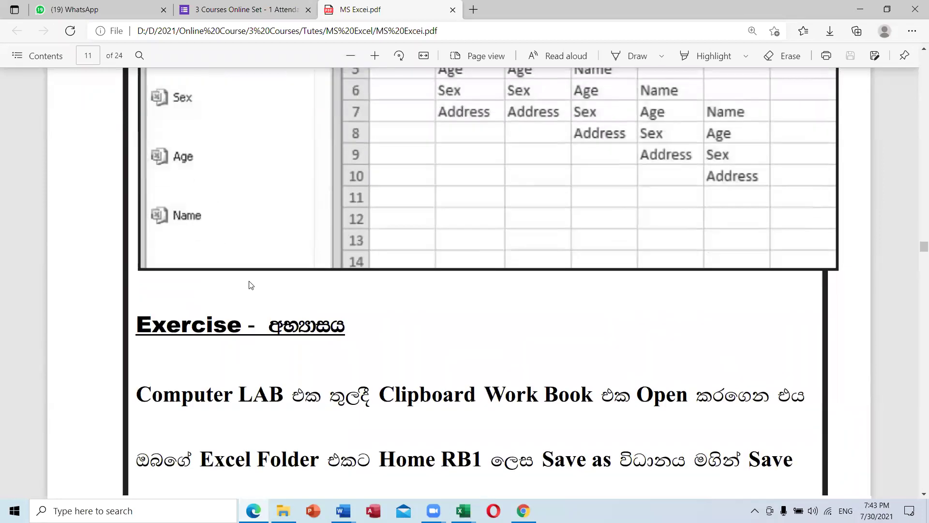
pyautogui.scroll(-8, 444, 320)
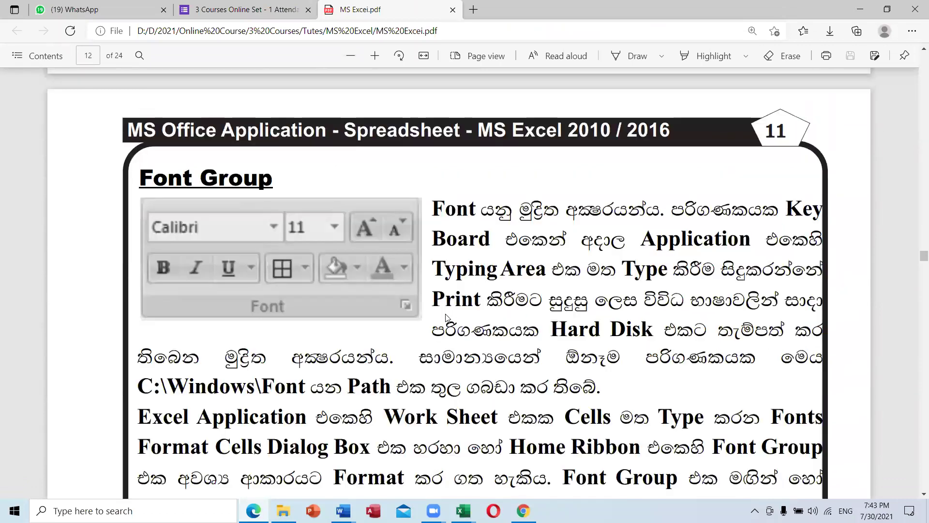
pyautogui.scroll(8, 446, 318)
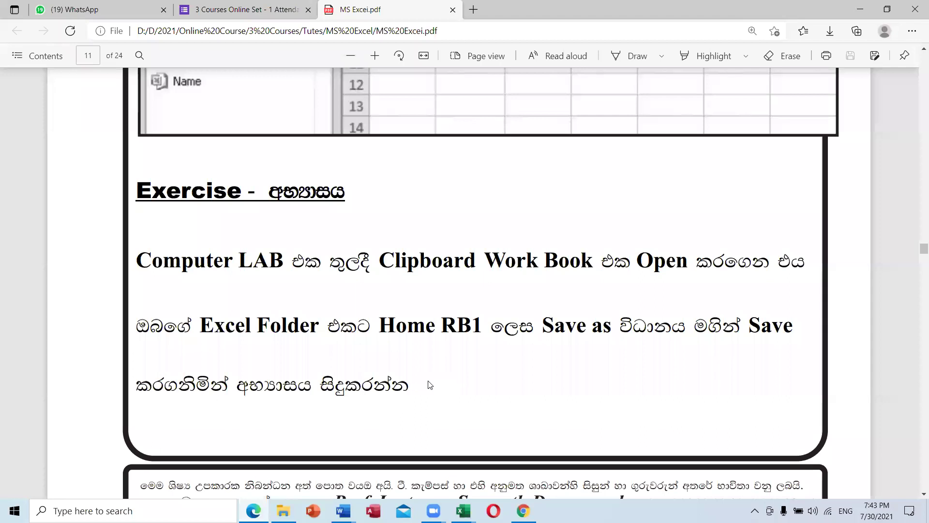
pyautogui.scroll(6, 428, 385)
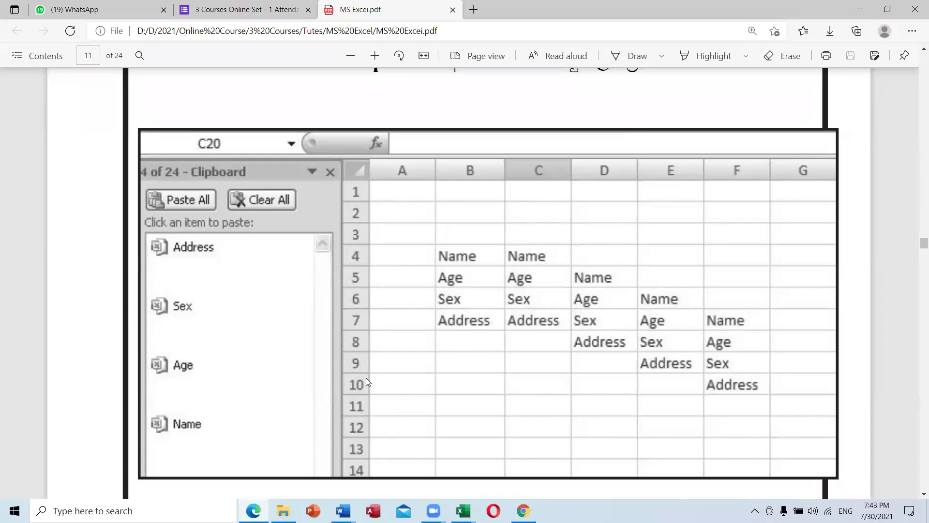
pyautogui.scroll(-7, 521, 329)
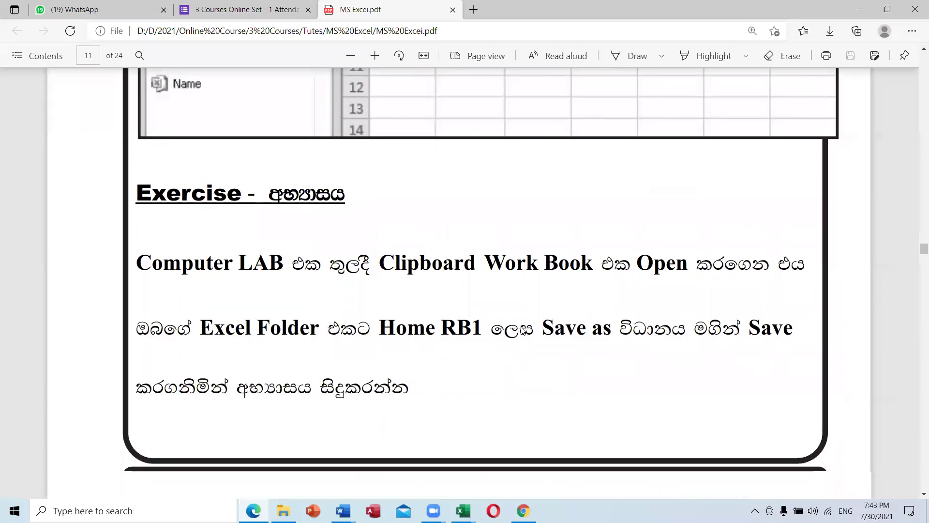
pyautogui.scroll(-6, 521, 331)
pyautogui.scroll(-6, 523, 327)
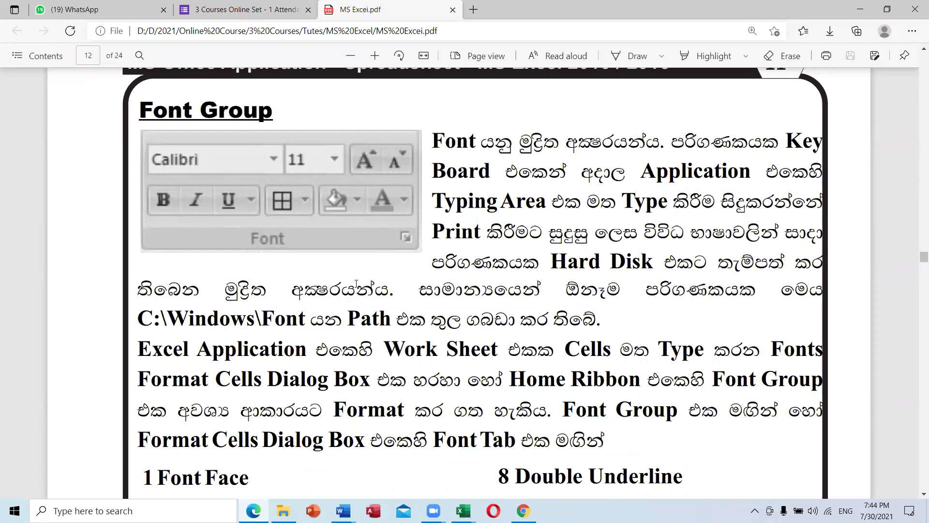
# Step: Select the Font Group's opening paragraph, from its first full stop back to the word Font
pyautogui.doubleClick(390, 289)
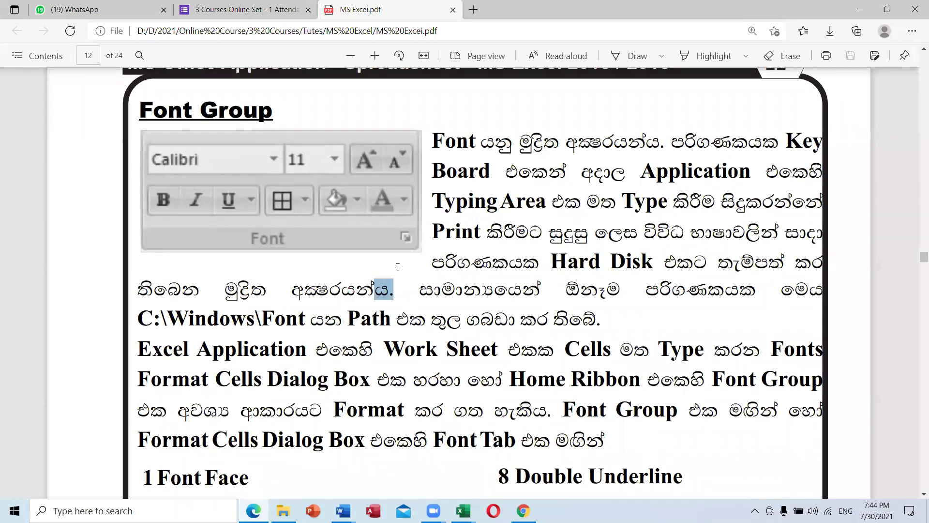
pyautogui.moveTo(411, 236); pyautogui.dragTo(416, 146)
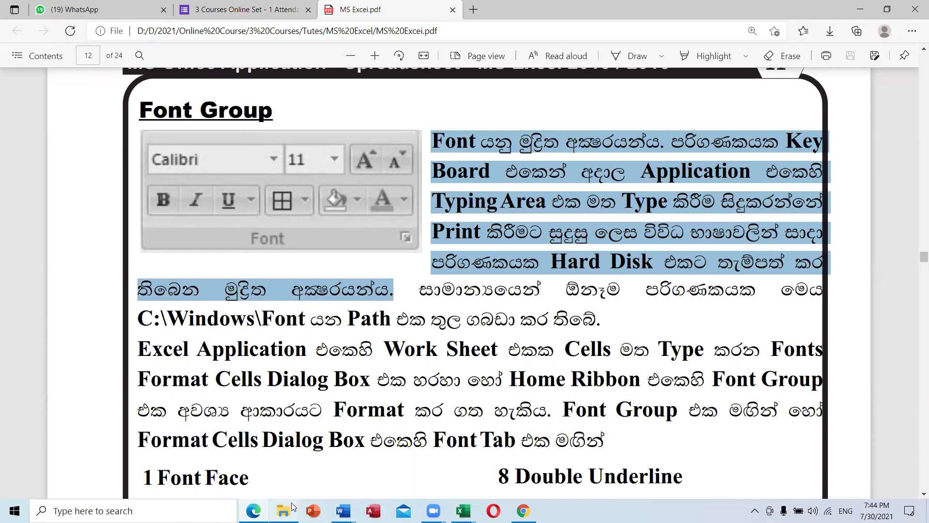
# Step: Minimize the Edge, Excel, Word, File Explorer and Chrome windows one after another
pyautogui.click(854, 10)
pyautogui.click(855, 10)
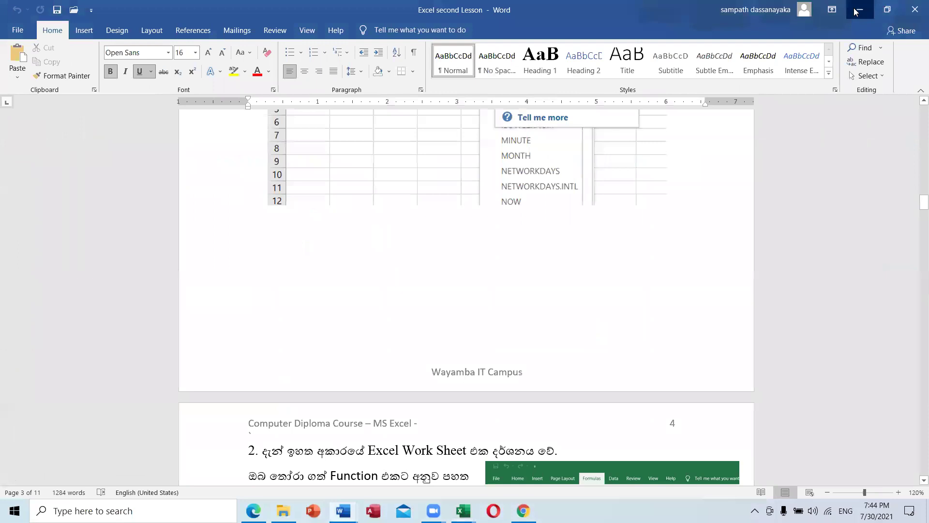
pyautogui.click(854, 10)
pyautogui.click(855, 11)
pyautogui.click(855, 11)
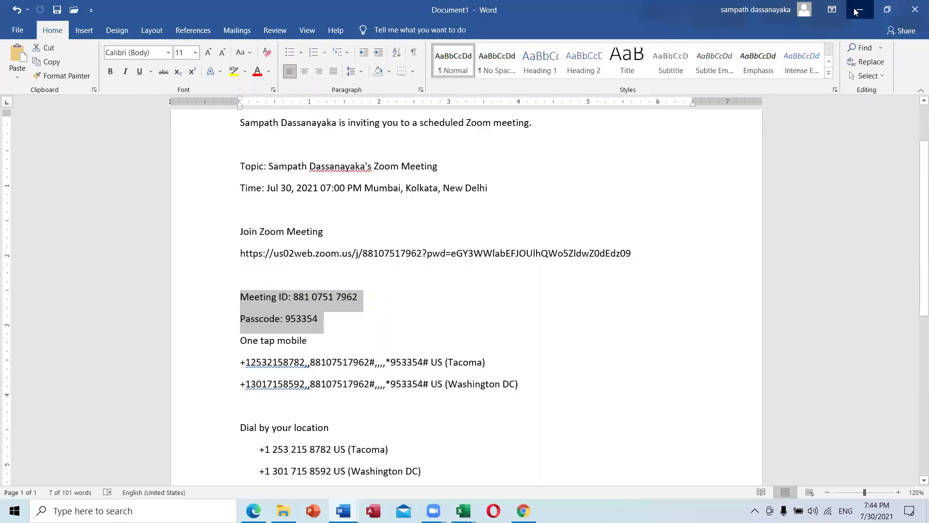
pyautogui.click(855, 11)
pyautogui.click(856, 10)
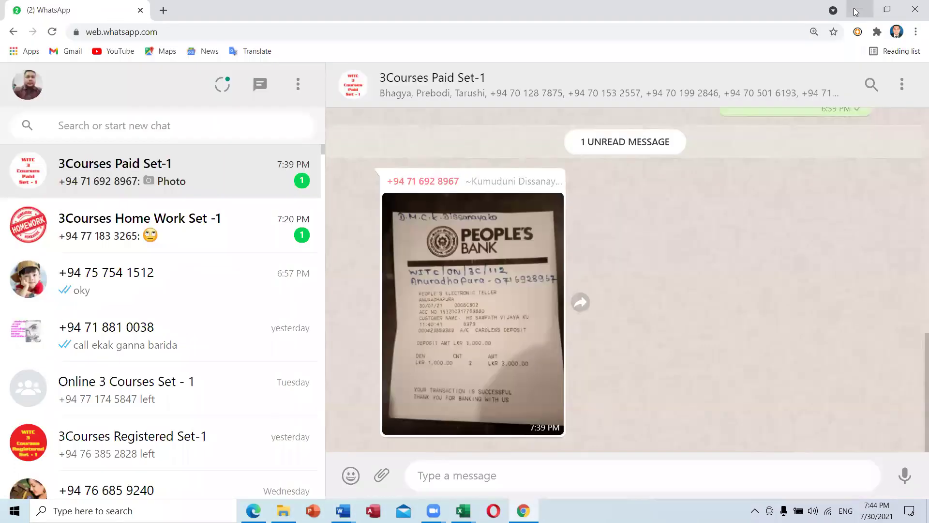
pyautogui.click(855, 11)
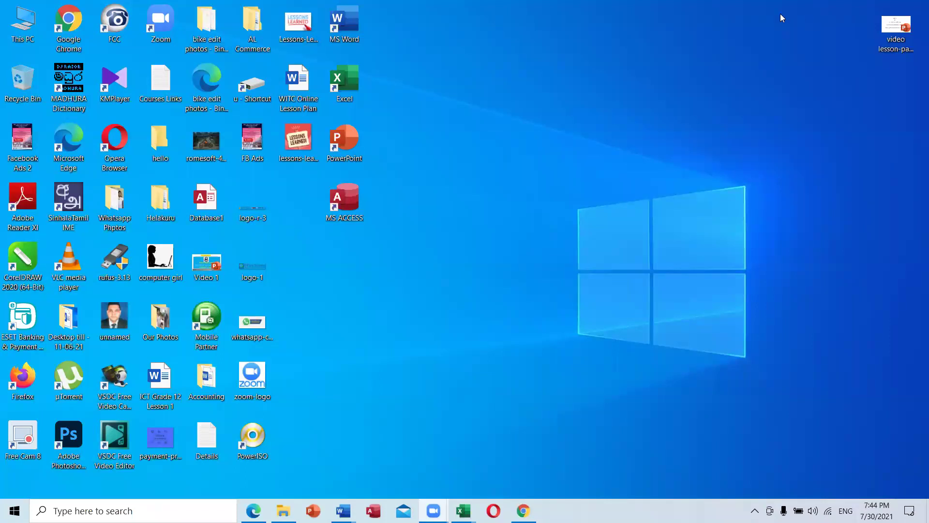
# Step: Open This PC, then Local Disk (C:), then the Windows folder
pyautogui.doubleClick(22, 22)
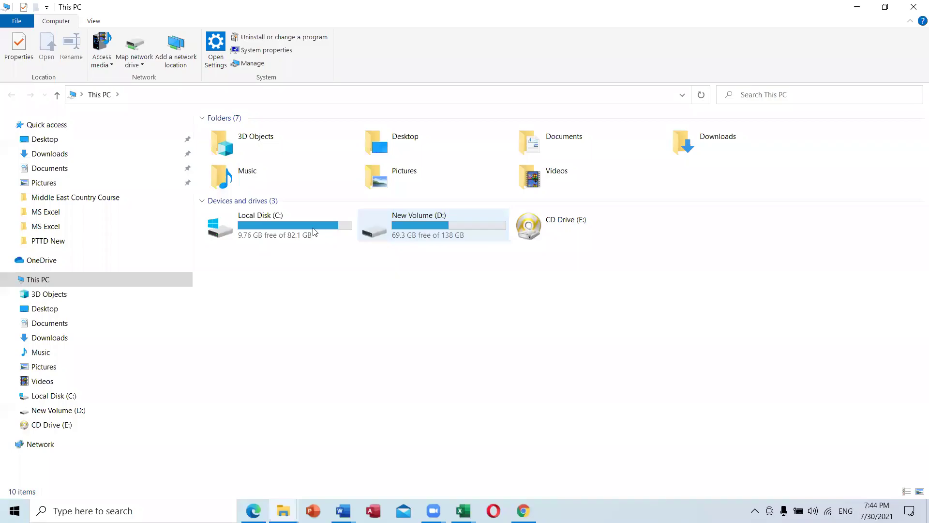
pyautogui.doubleClick(306, 226)
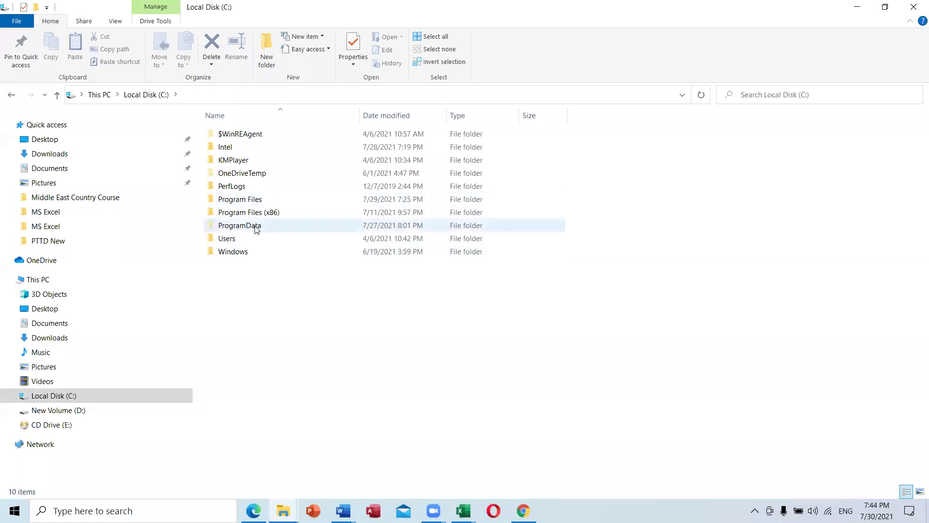
pyautogui.click(248, 252)
pyautogui.doubleClick(249, 251)
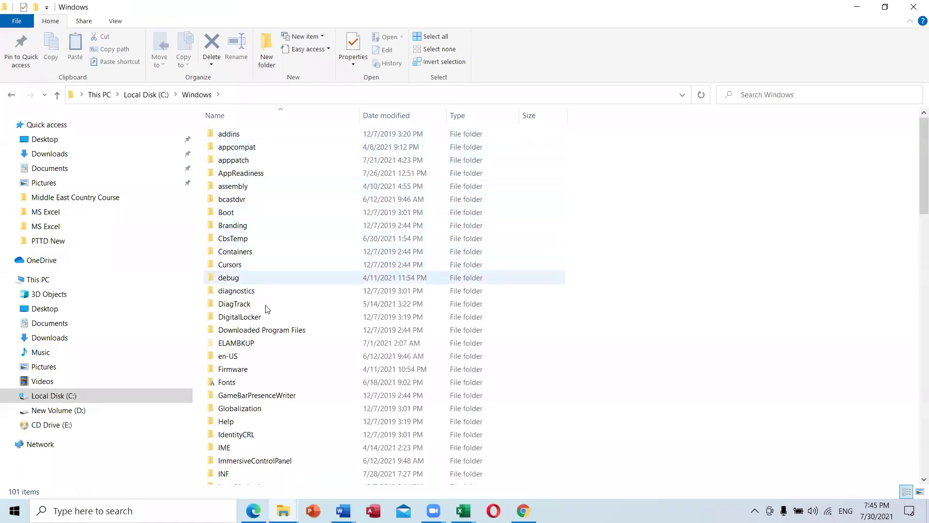
# Step: Scroll through the Windows folder's 101 items to bring the Fonts folder into view
pyautogui.scroll(-2, 276, 389)
pyautogui.scroll(-7, 277, 387)
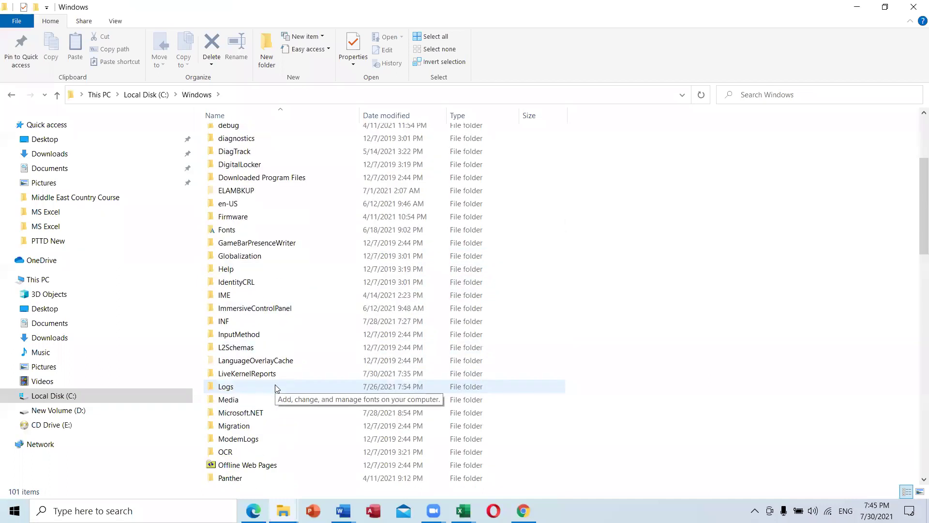
pyautogui.scroll(-5, 277, 387)
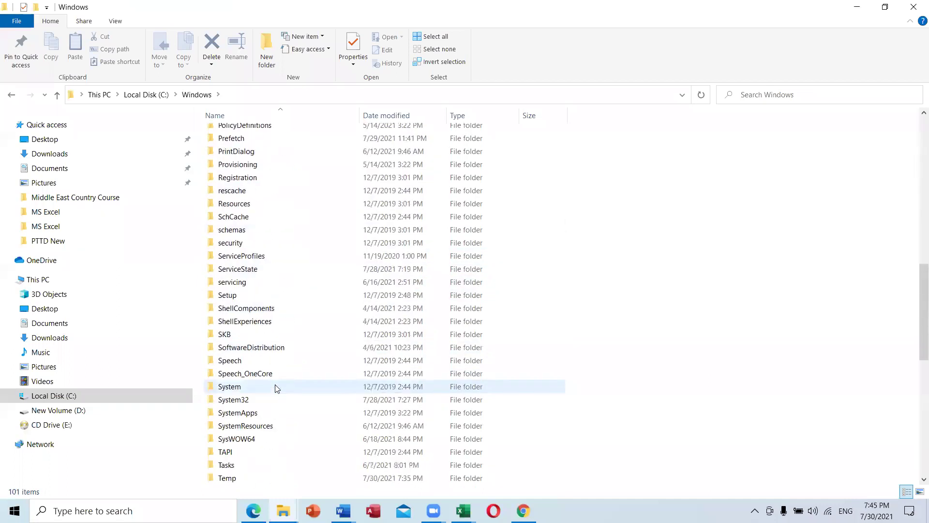
pyautogui.scroll(3, 268, 301)
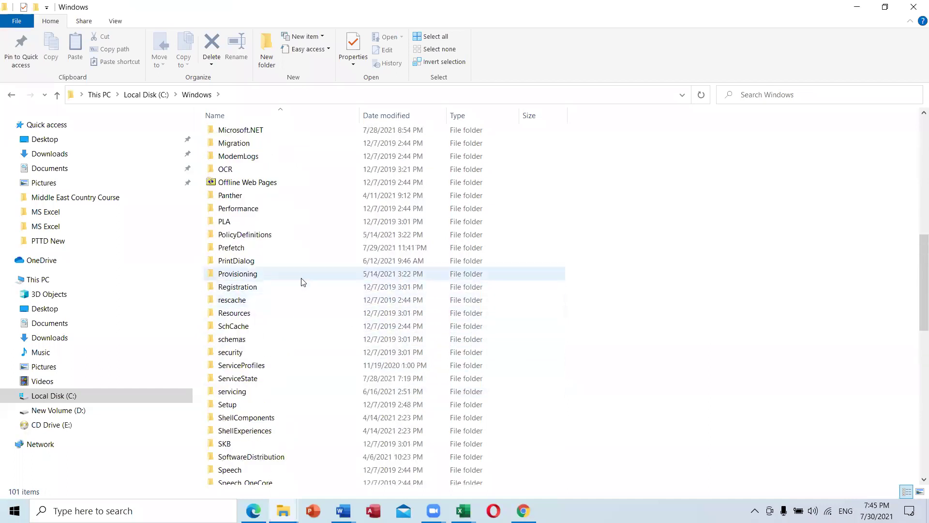
pyautogui.scroll(-1, 303, 282)
pyautogui.scroll(5, 303, 282)
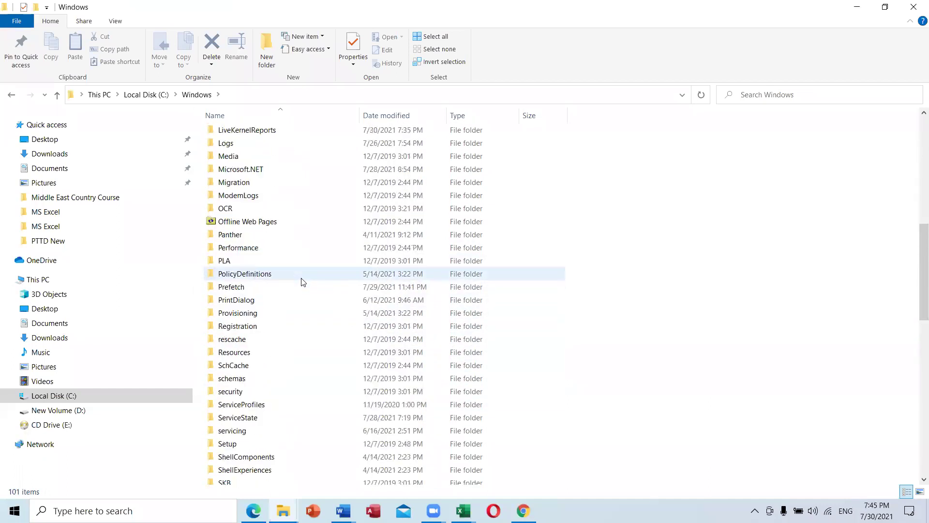
pyautogui.scroll(2, 303, 282)
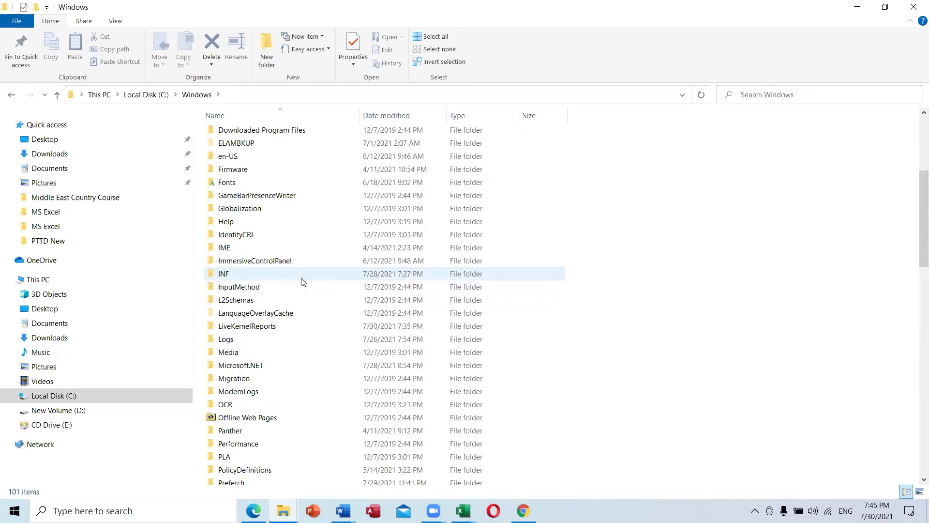
pyautogui.scroll(-10, 303, 281)
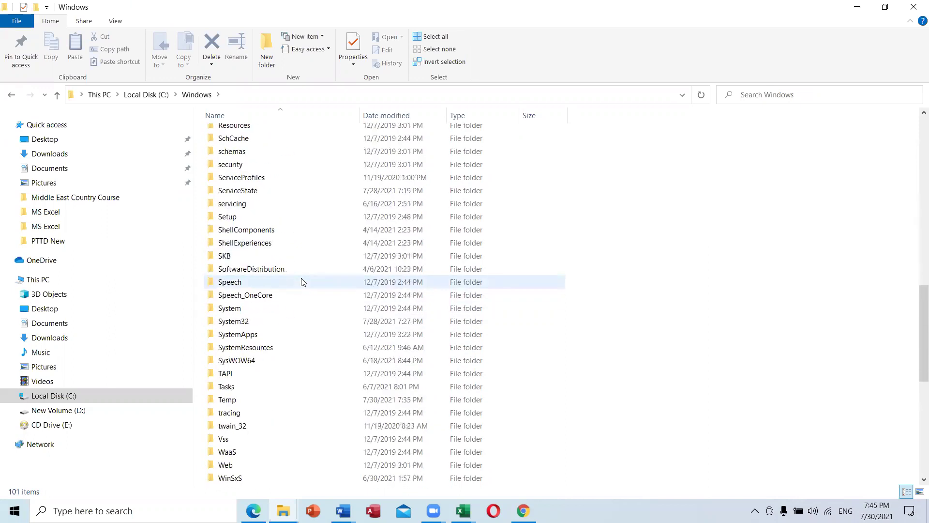
pyautogui.scroll(-2, 303, 282)
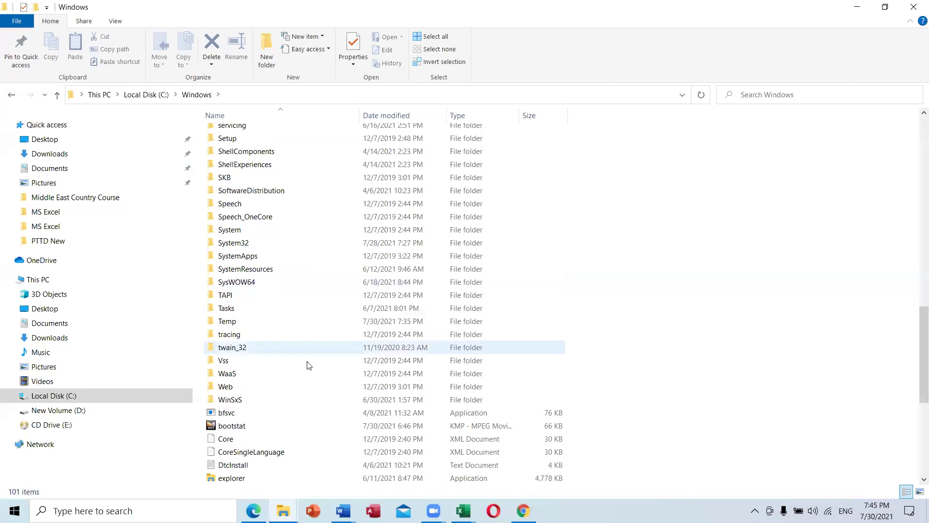
pyautogui.scroll(3, 280, 323)
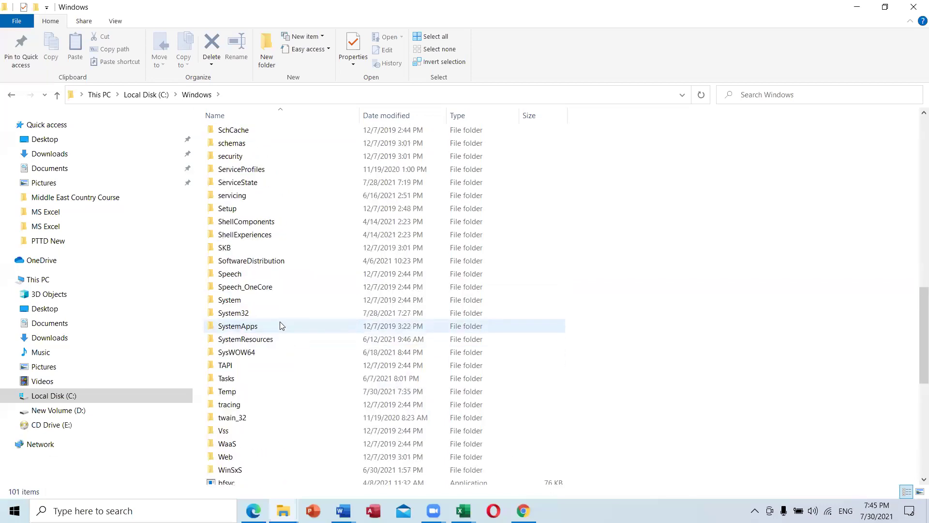
pyautogui.scroll(4, 280, 322)
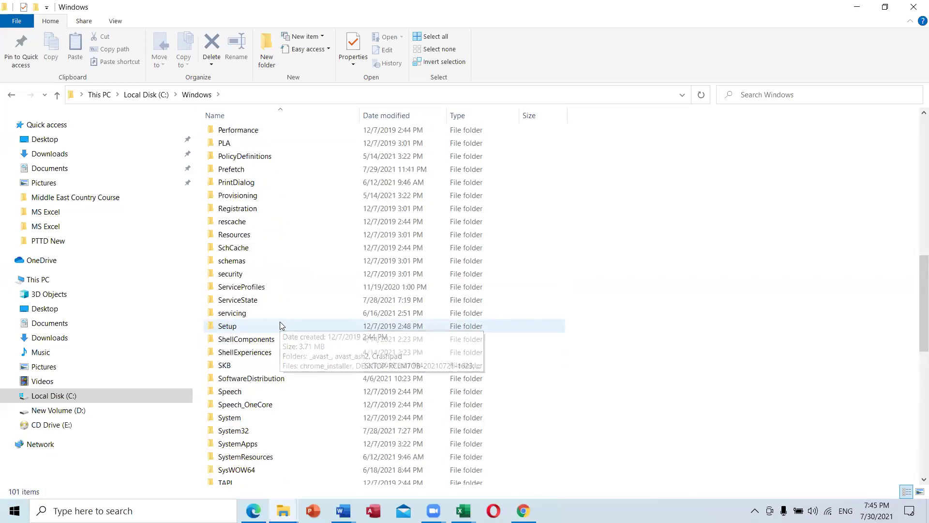
pyautogui.scroll(6, 279, 322)
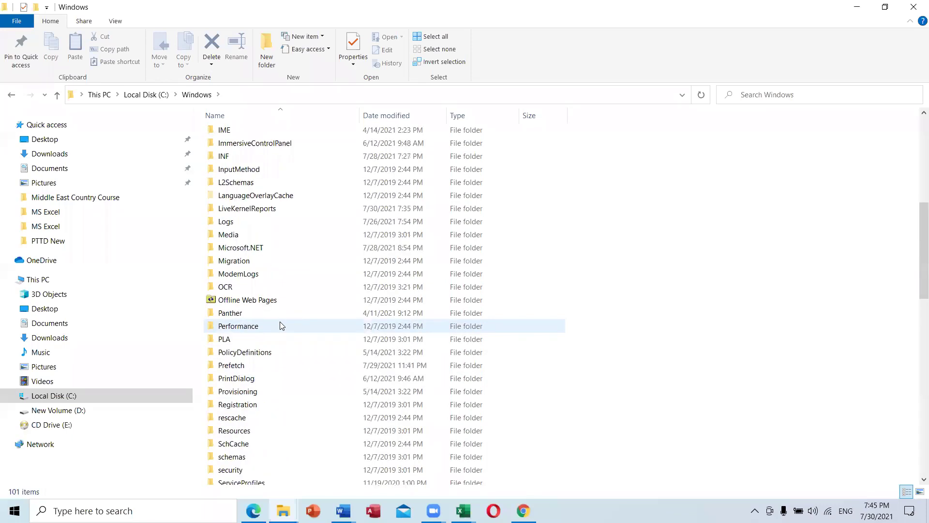
pyautogui.scroll(1, 280, 325)
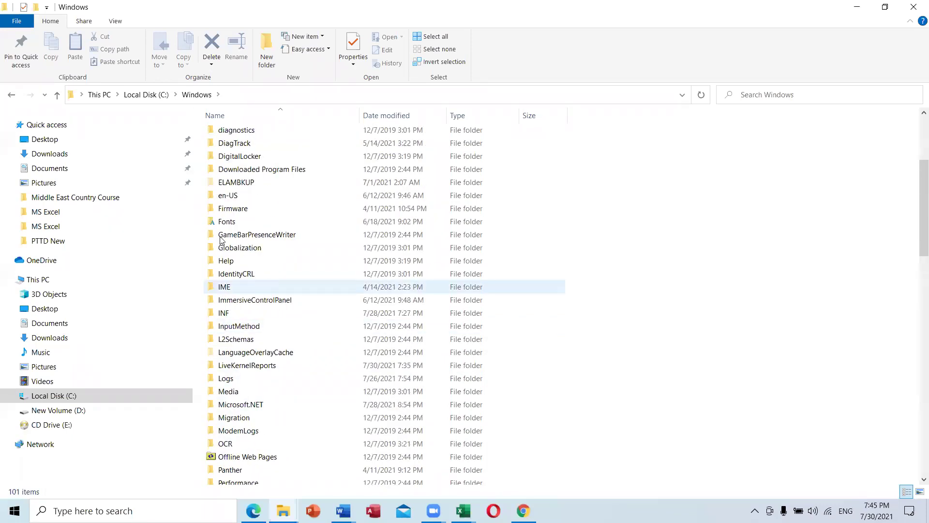
# Step: Open C:\Windows\Fonts and scroll through the 528 font previews and back up
pyautogui.doubleClick(244, 224)
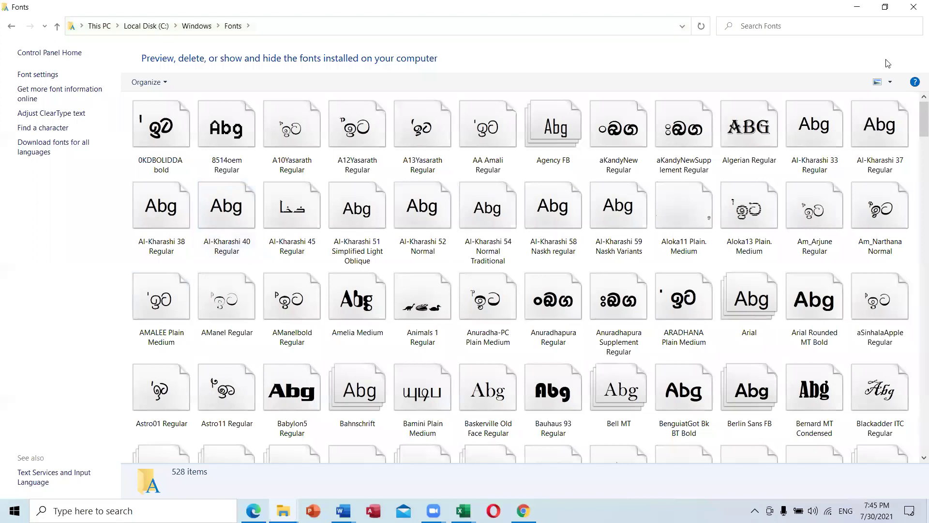
pyautogui.scroll(-10, 414, 205)
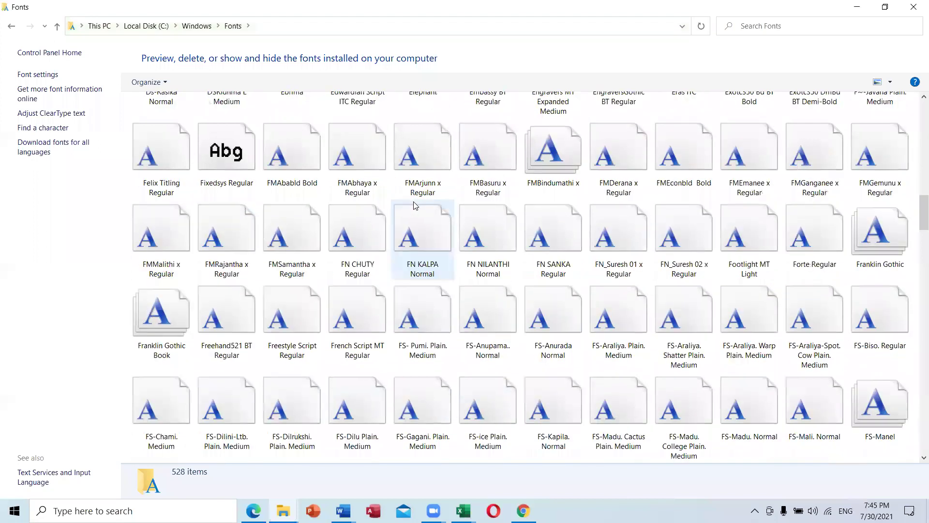
pyautogui.scroll(-10, 600, 280)
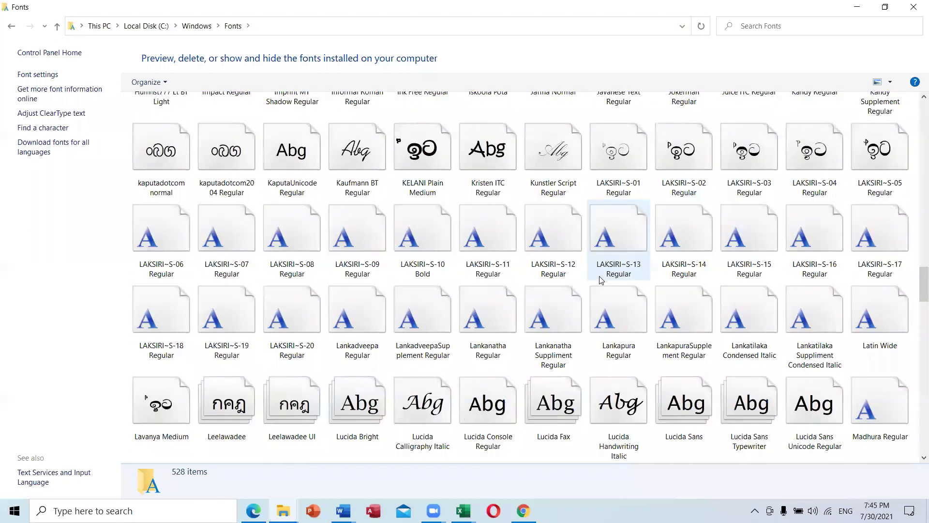
pyautogui.scroll(-12, 600, 280)
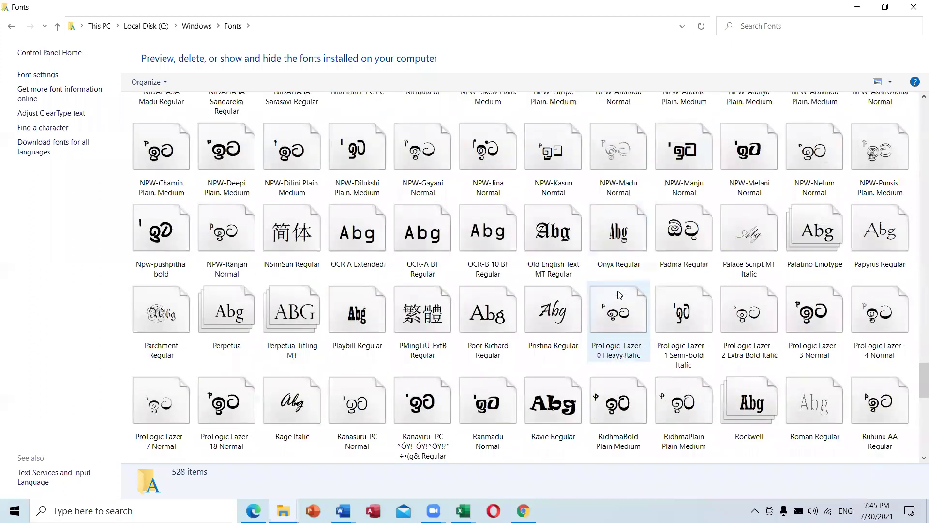
pyautogui.scroll(-10, 620, 294)
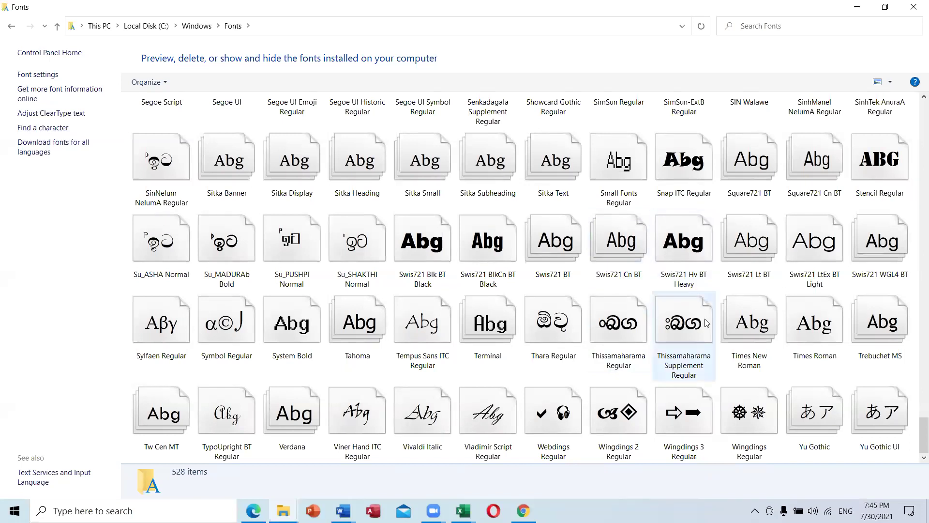
pyautogui.scroll(10, 706, 319)
pyautogui.scroll(15, 706, 321)
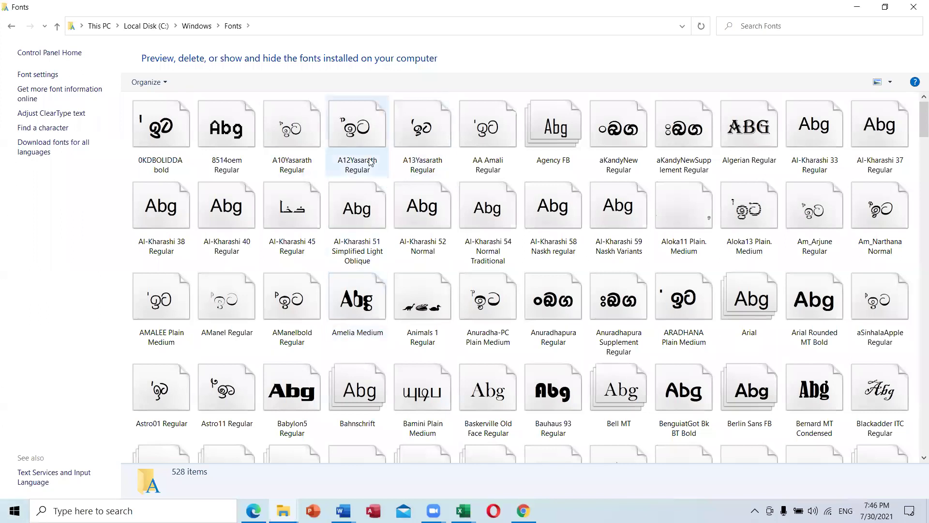
# Step: Preview and close the A12Yasarath and GS-Manel Bold fonts
pyautogui.doubleClick(362, 129)
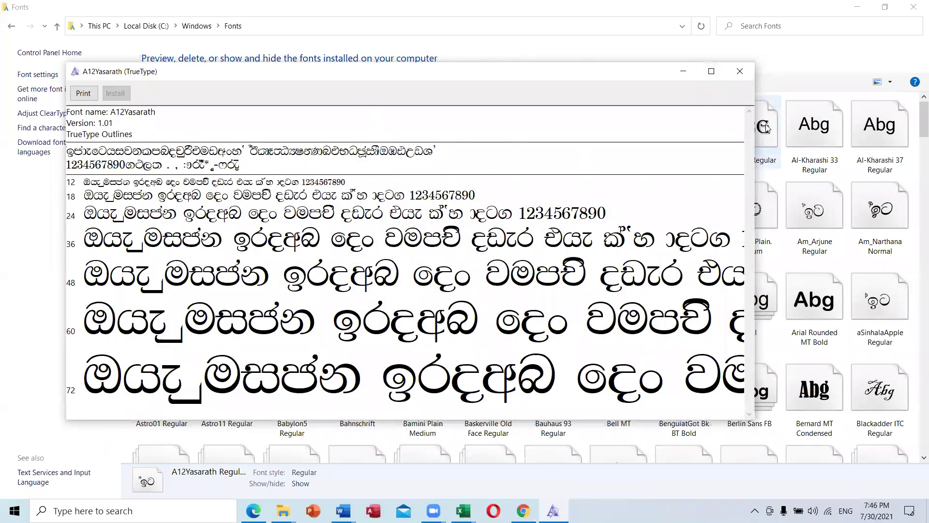
pyautogui.click(737, 71)
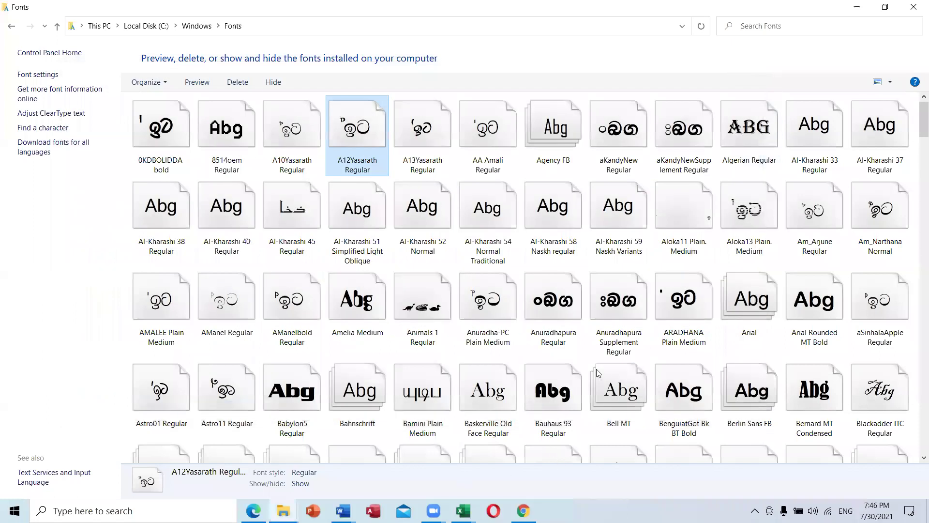
pyautogui.scroll(-5, 532, 332)
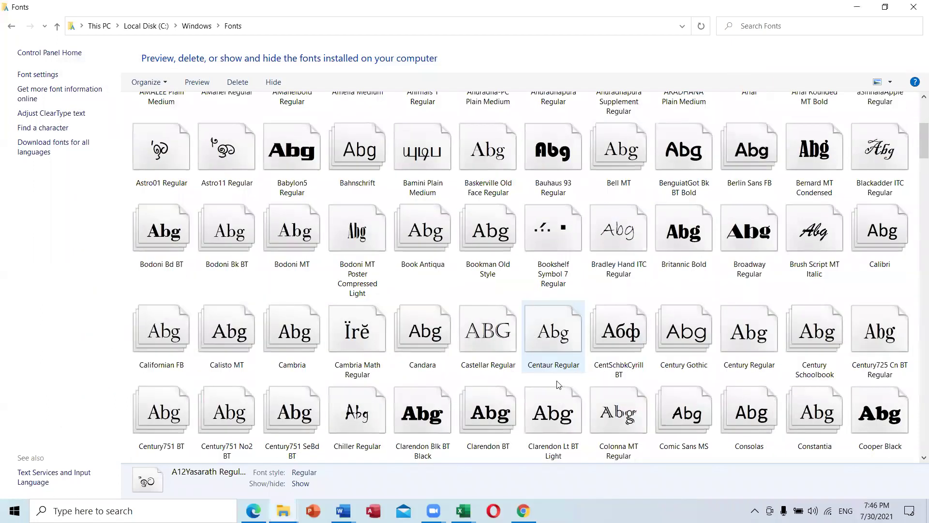
pyautogui.scroll(-10, 533, 402)
pyautogui.doubleClick(405, 425)
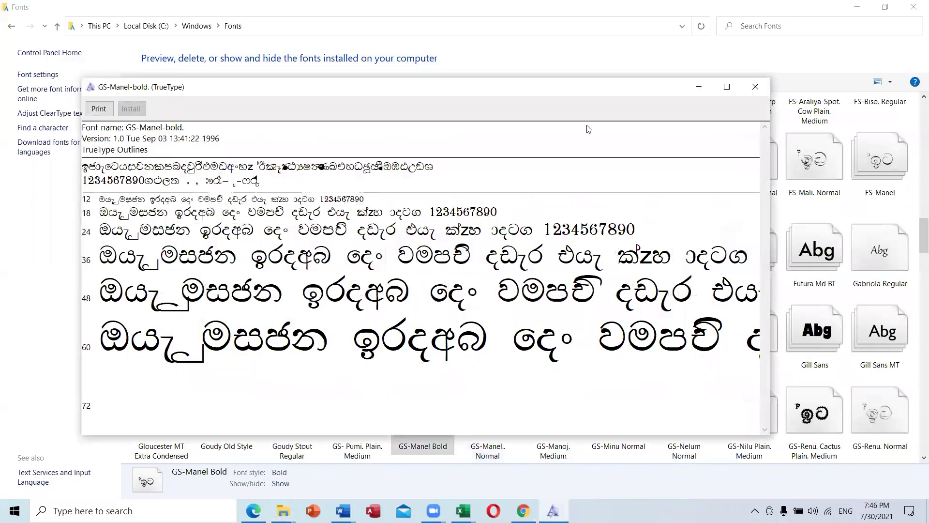
pyautogui.hotkey('alt', 'F4')
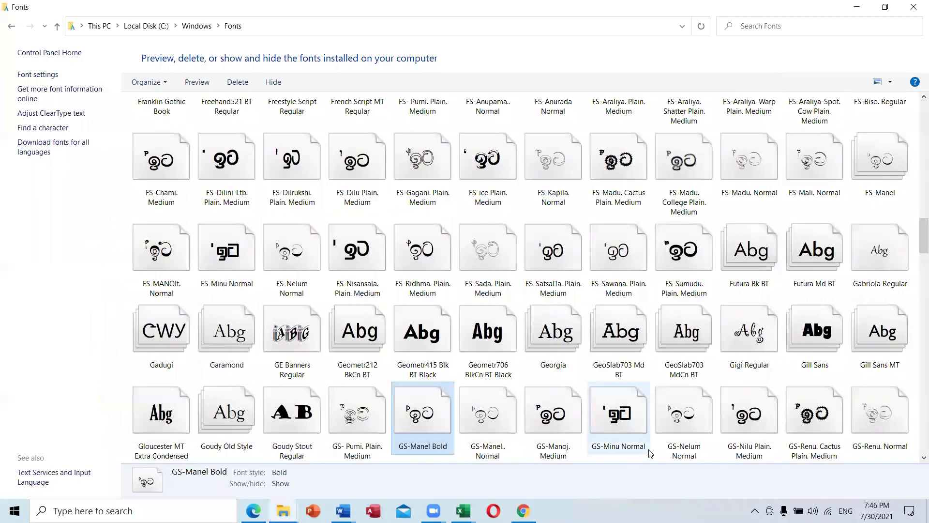
# Step: Preview and close Lankatilaka, then open the SARA-SERASILI ornament font's sample sheet
pyautogui.scroll(-5, 672, 425)
pyautogui.doubleClick(727, 334)
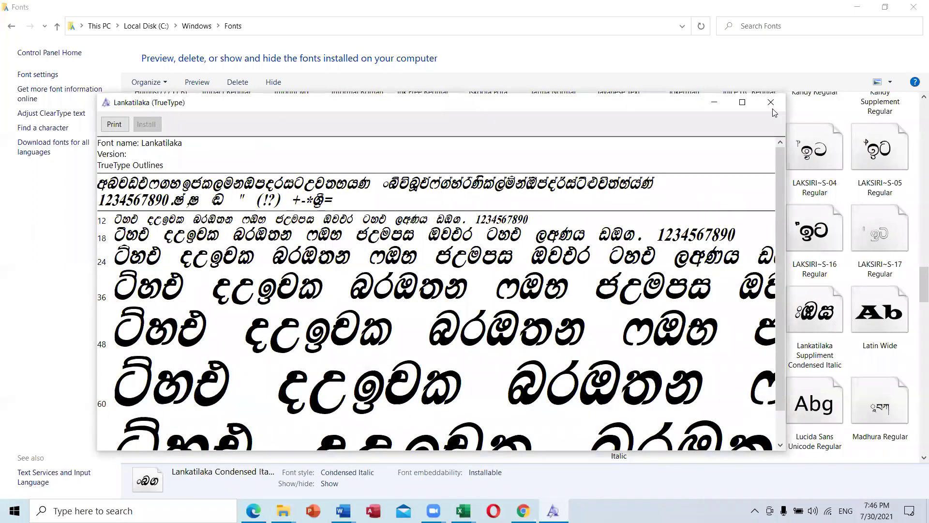
pyautogui.hotkey('alt', 'F4')
pyautogui.scroll(-15, 367, 405)
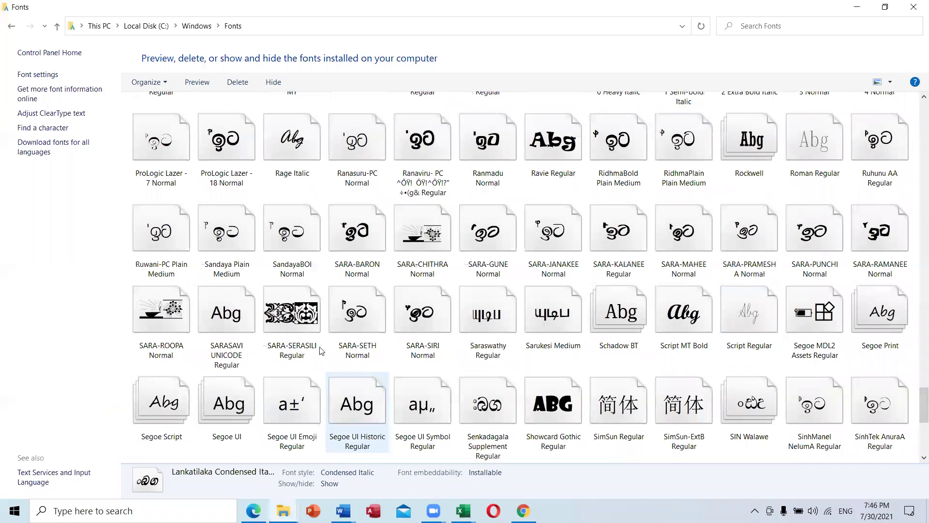
pyautogui.doubleClick(310, 322)
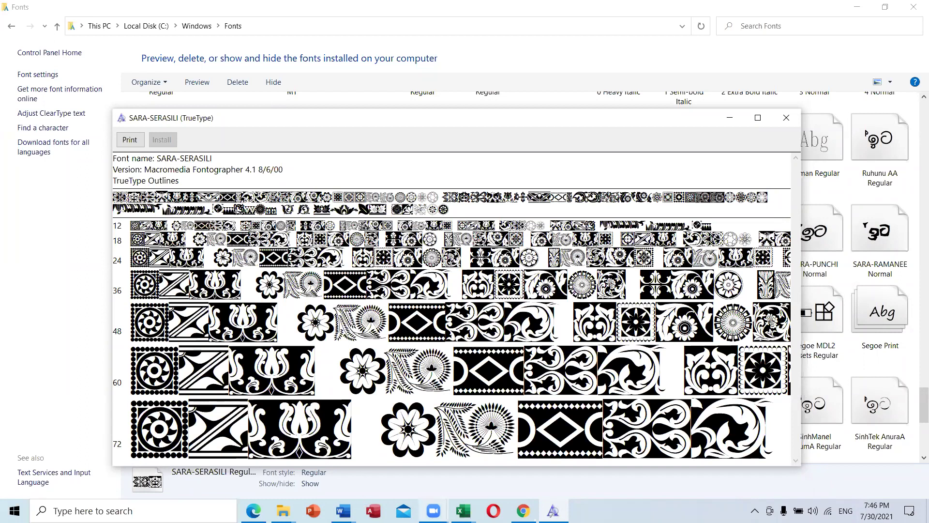
# Step: Check the taskbar windows, then minimize the Word lesson, SARA-SERASILI preview and Fonts folder
pyautogui.click(423, 502)
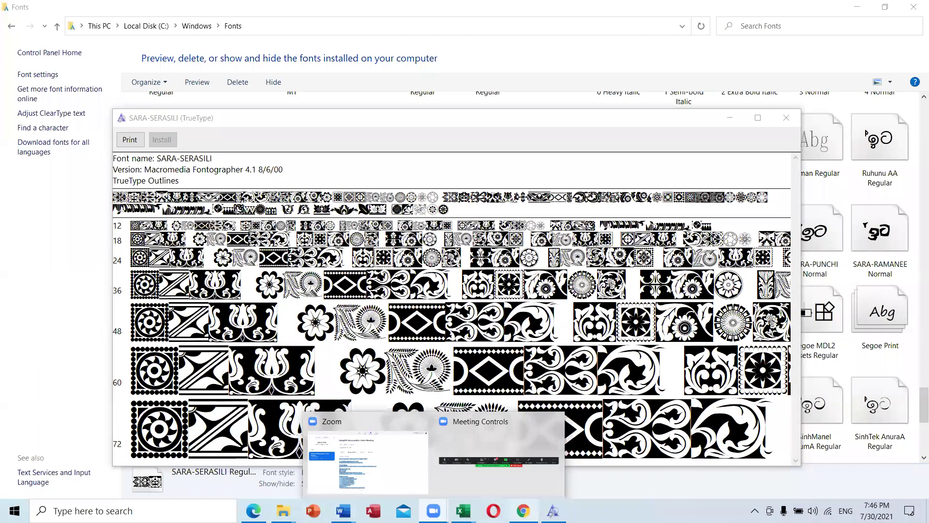
pyautogui.click(491, 329)
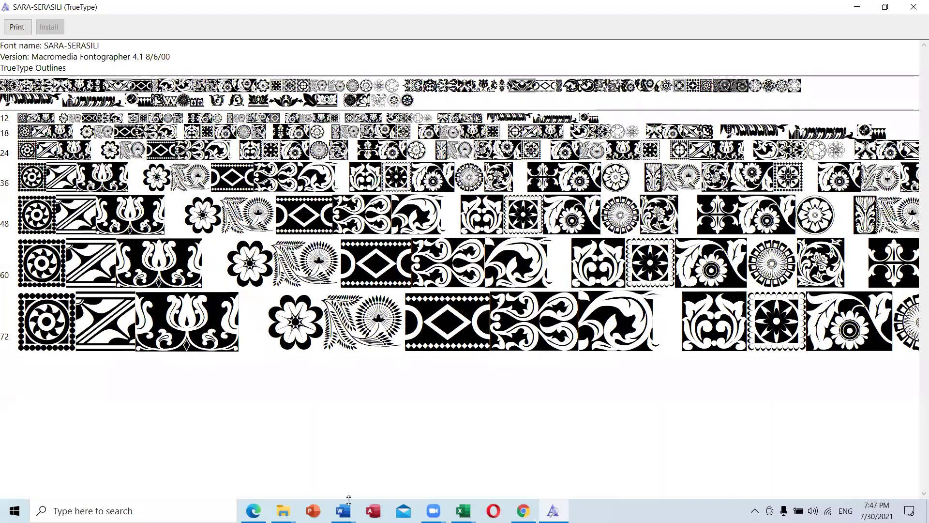
pyautogui.moveTo(343, 510)
pyautogui.click(415, 452)
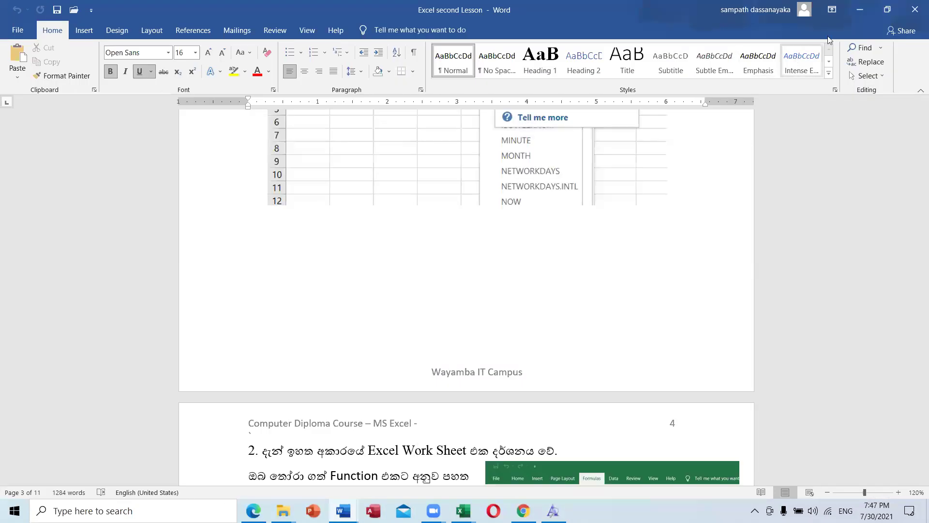
pyautogui.click(860, 10)
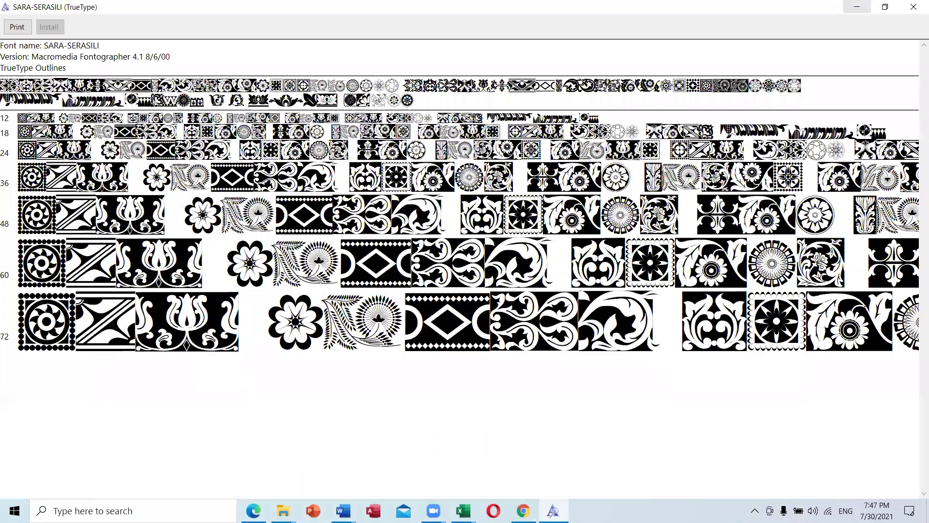
pyautogui.click(864, 7)
pyautogui.click(864, 7)
# Step: Launch CorelDRAW 2020 and create Untitled-1 at the default A4 size, keeping the page size unchanged
pyautogui.doubleClick(23, 261)
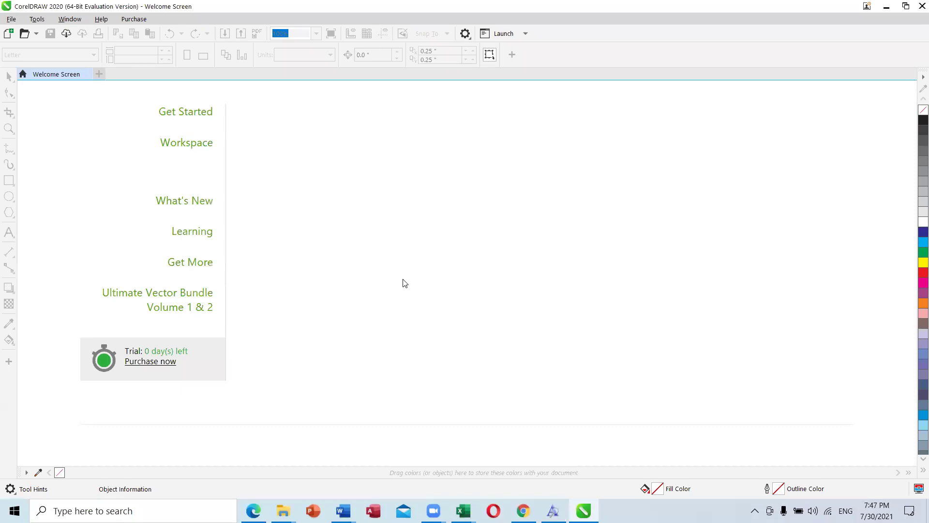
pyautogui.hotkey('ctrl', 'n')
pyautogui.click(515, 363)
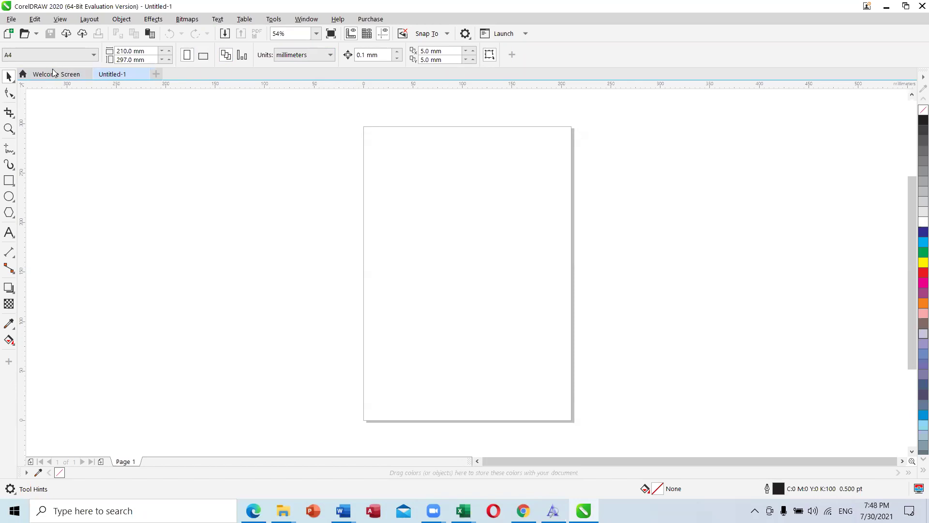
pyautogui.click(73, 54)
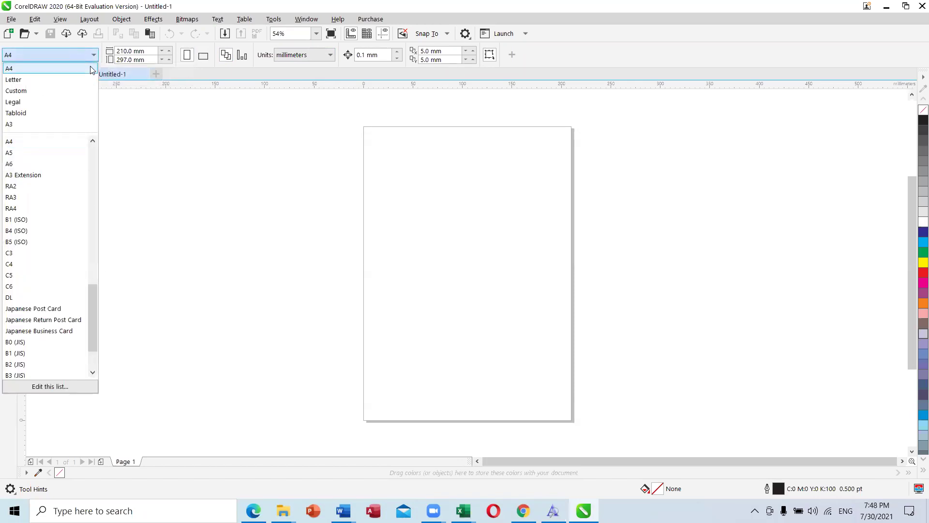
pyautogui.moveTo(92, 332); pyautogui.dragTo(100, 133)
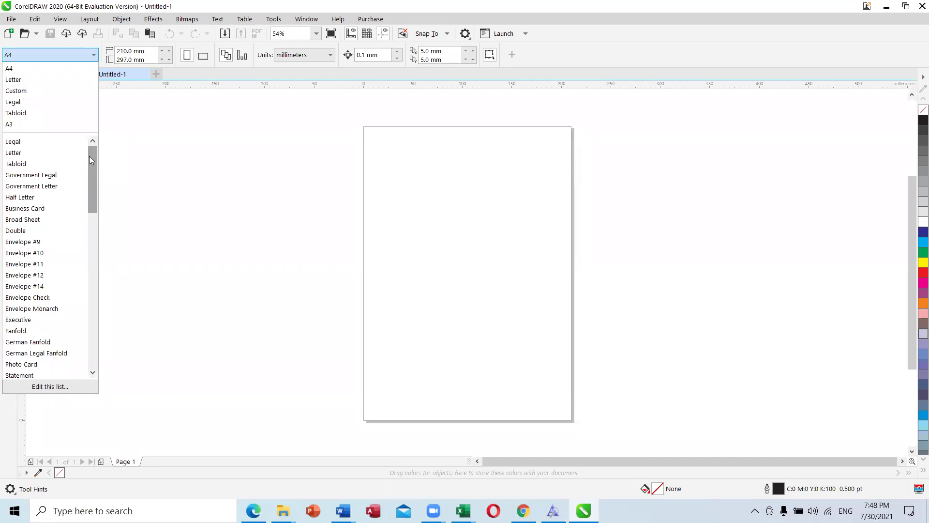
pyautogui.click(141, 148)
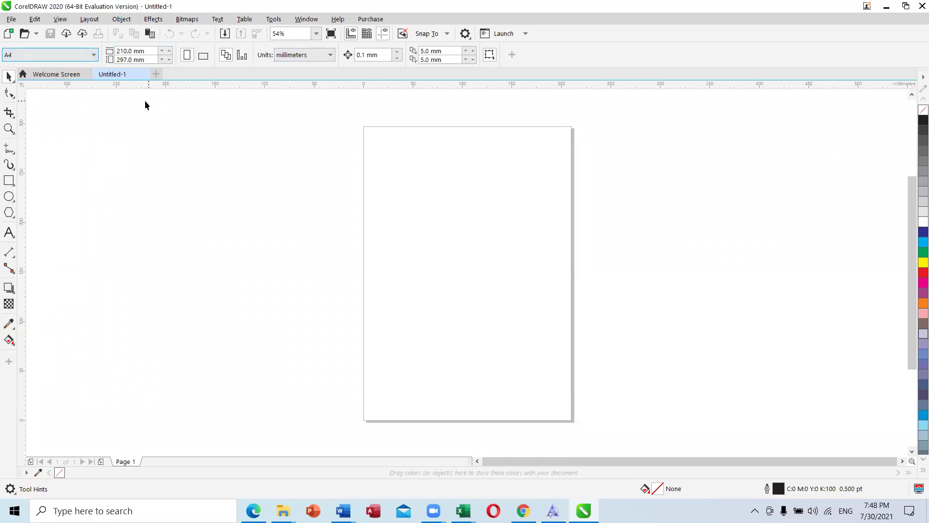
# Step: Set SARA-SERASILI as the default paragraph text font in the Text tool's font box
pyautogui.click(8, 235)
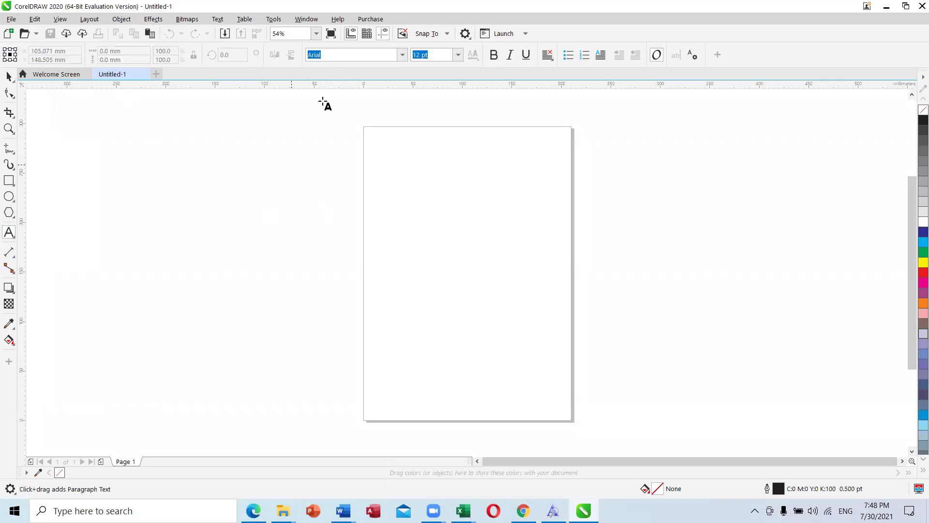
pyautogui.click(401, 56)
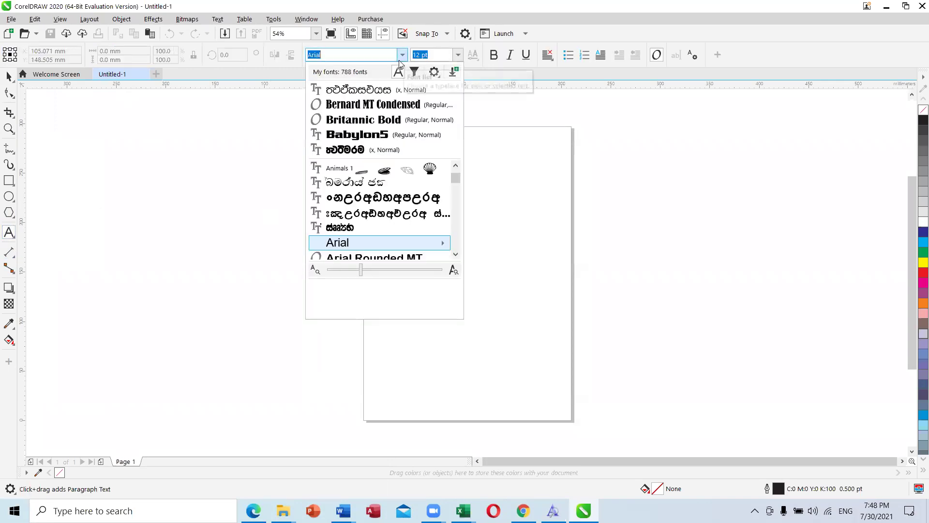
pyautogui.write('sa')
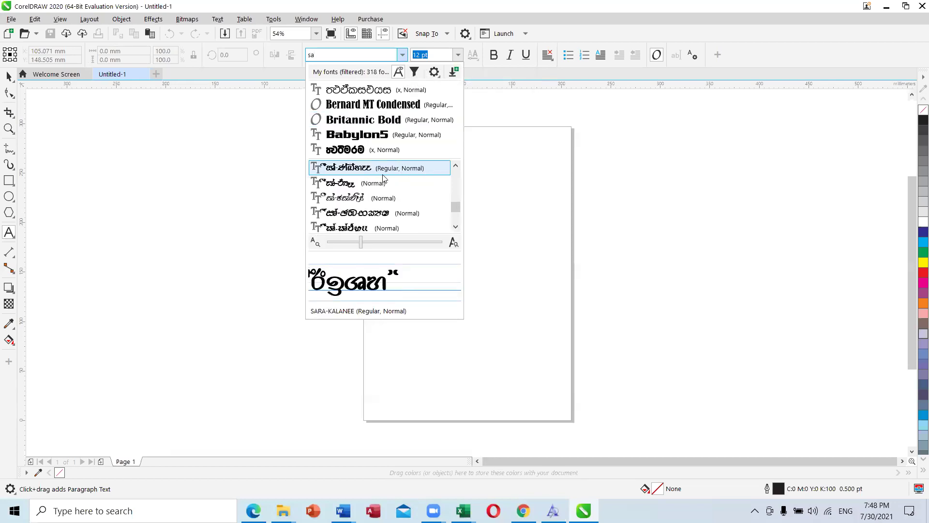
pyautogui.click(406, 170)
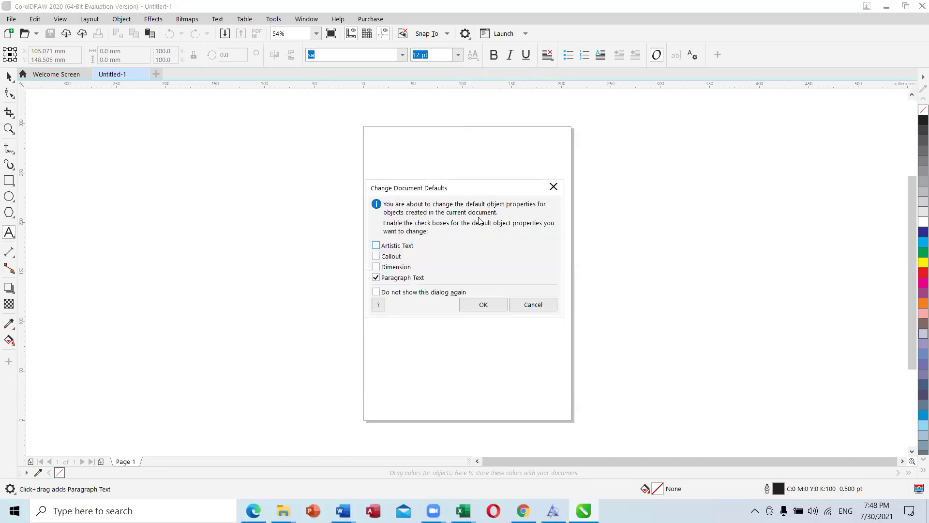
pyautogui.click(482, 305)
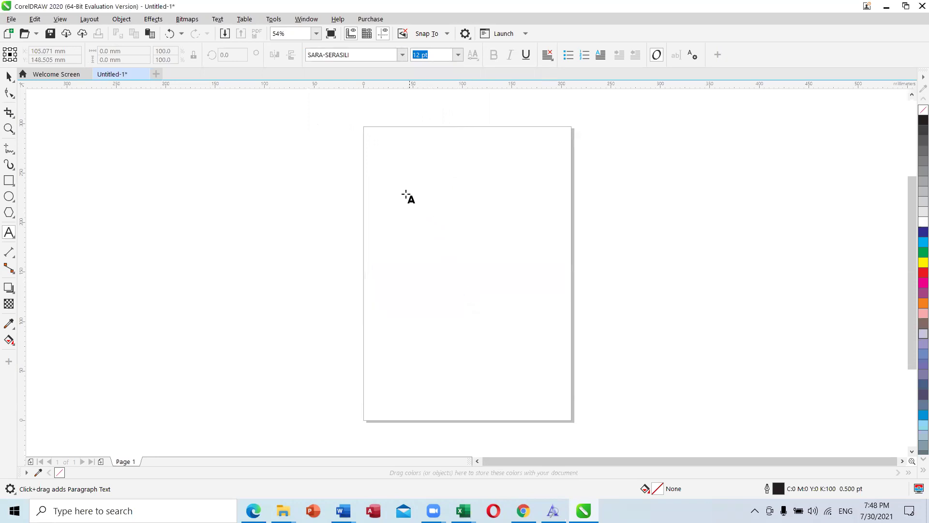
# Step: Type the test letters 'a' and 'cd', trying another font on 'a' and erasing 'cd'
pyautogui.scroll(3, 450, 172)
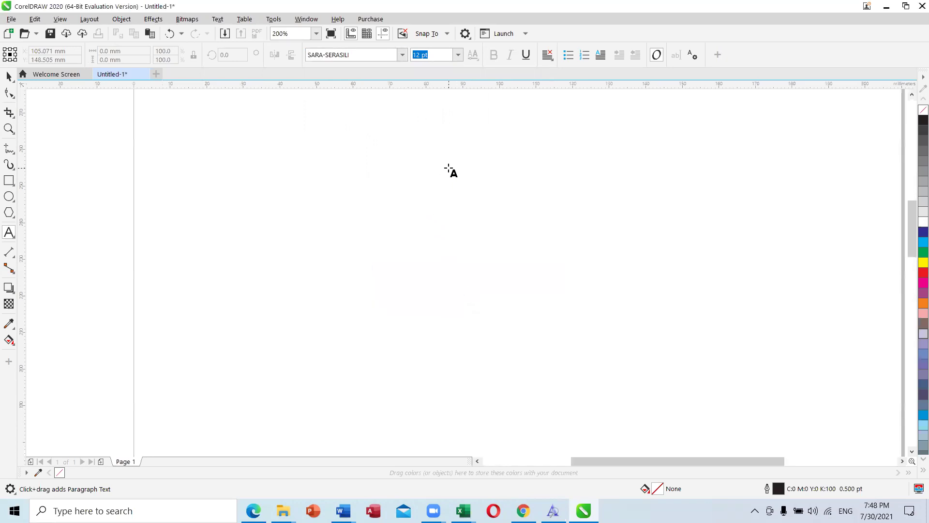
pyautogui.click(285, 183)
pyautogui.write('a')
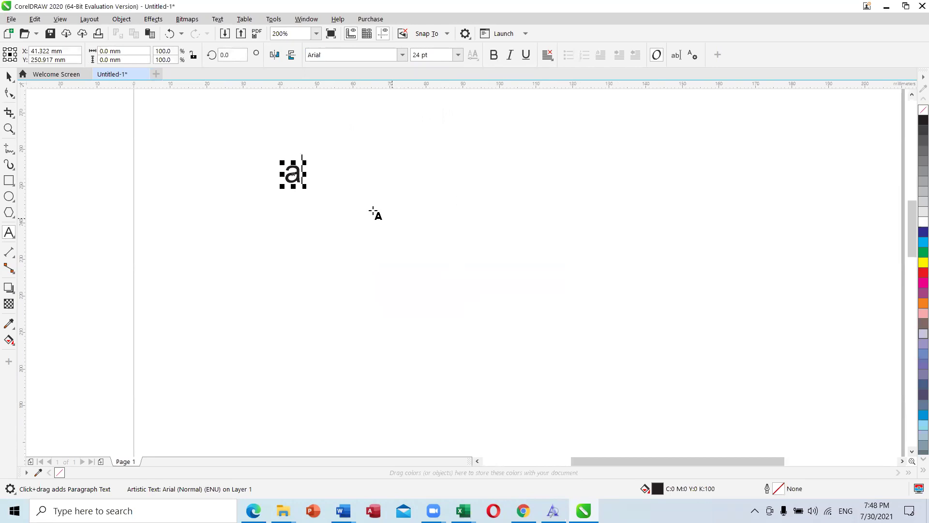
pyautogui.click(404, 54)
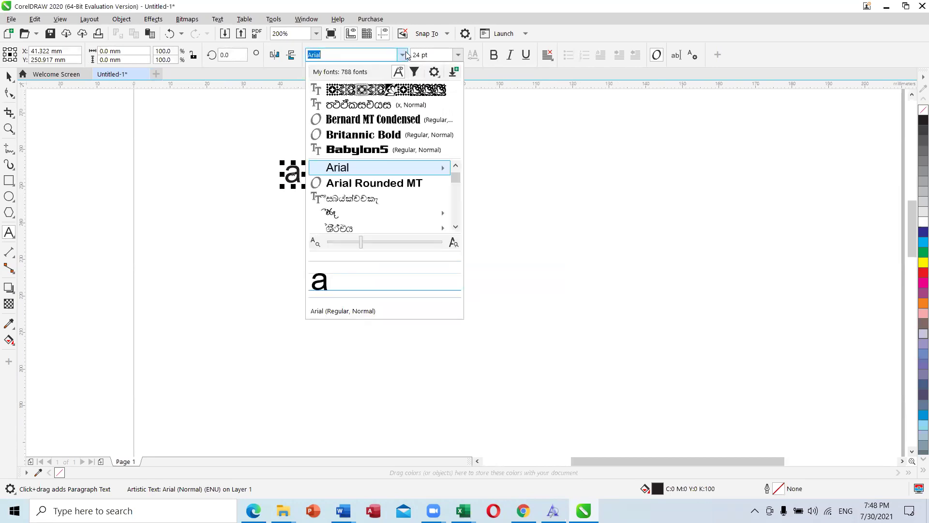
pyautogui.click(386, 89)
pyautogui.click(371, 210)
pyautogui.write('cd')
pyautogui.press('BackSpace')
pyautogui.press('BackSpace')
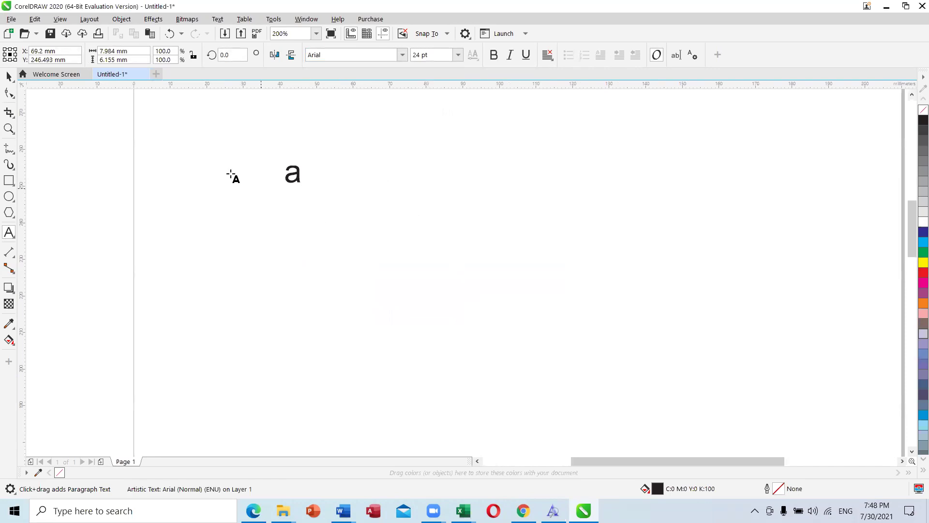
# Step: Select and delete the letter 'a', leaving the page blank with millimetre units kept
pyautogui.click(9, 74)
pyautogui.click(292, 175)
pyautogui.press('Delete')
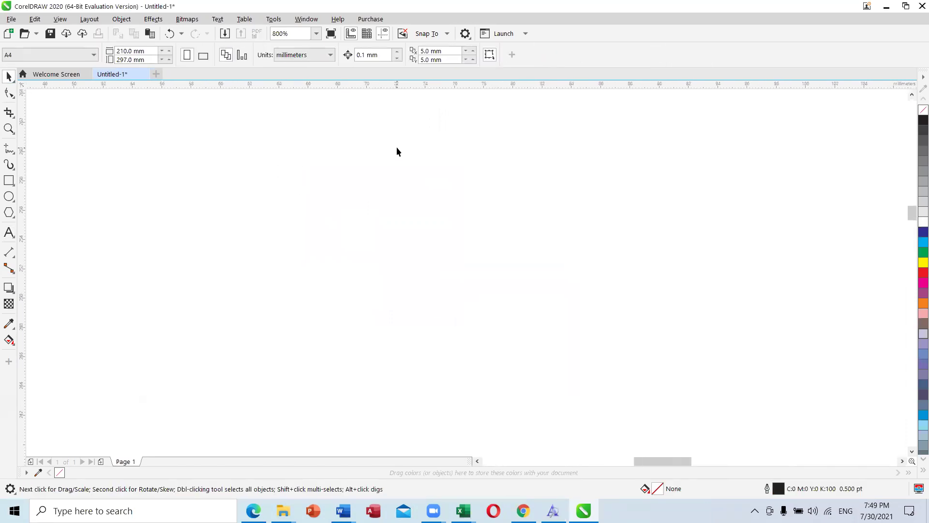
pyautogui.click(326, 58)
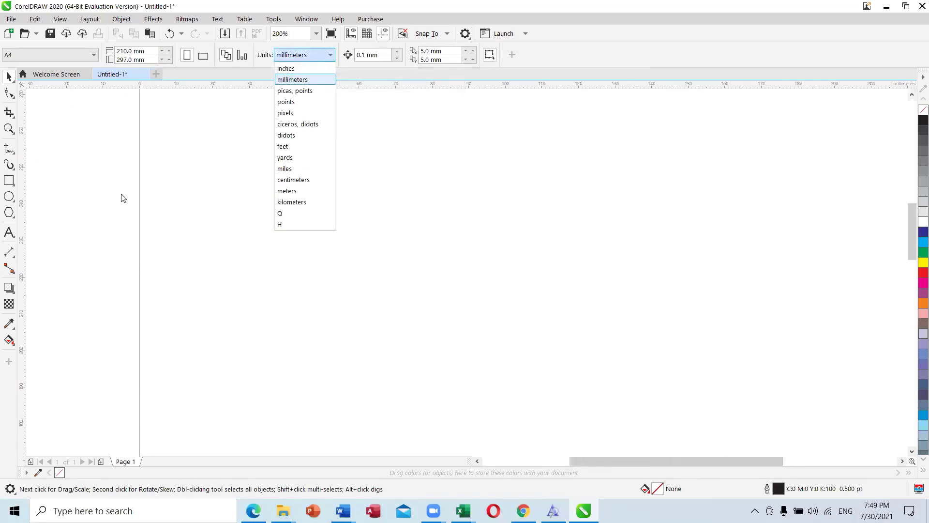
pyautogui.click(414, 247)
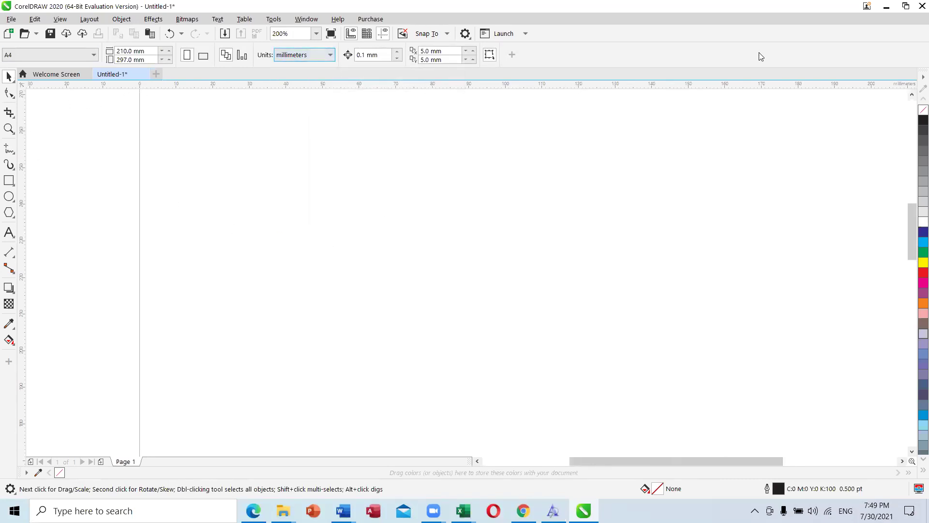
# Step: Restore the CorelDRAW window and turn on Text > Show Non-Printing Characters
pyautogui.doubleClick(817, 5)
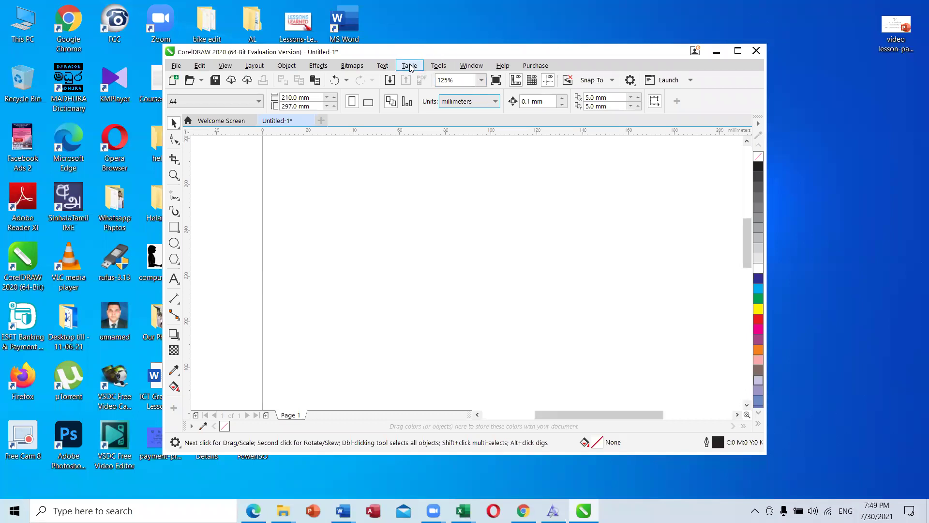
pyautogui.click(379, 67)
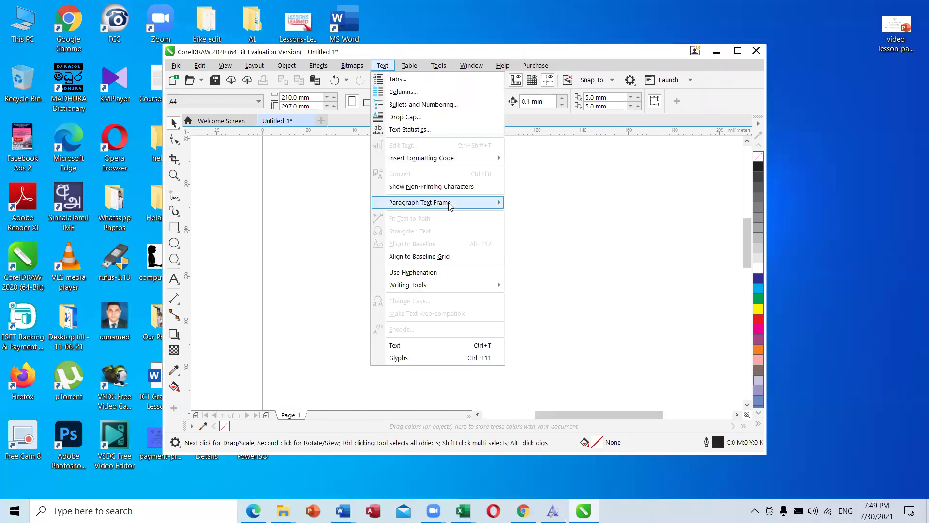
pyautogui.moveTo(451, 200)
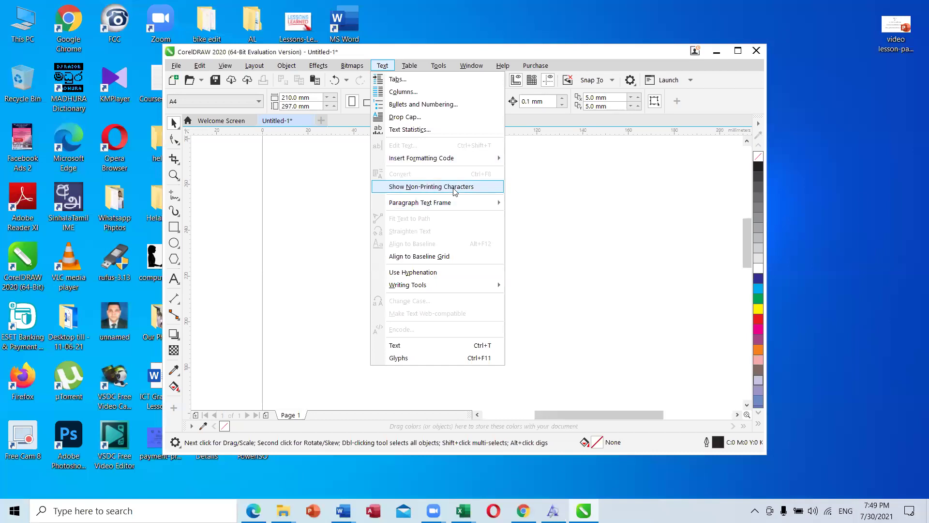
pyautogui.click(455, 188)
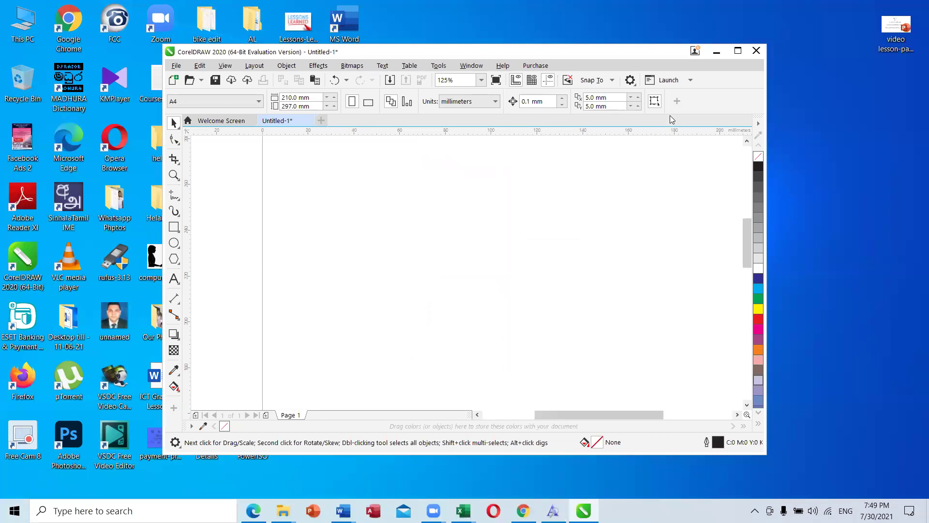
# Step: Recheck the Text menu, browse the Tools menu, then minimize CorelDRAW
pyautogui.click(383, 68)
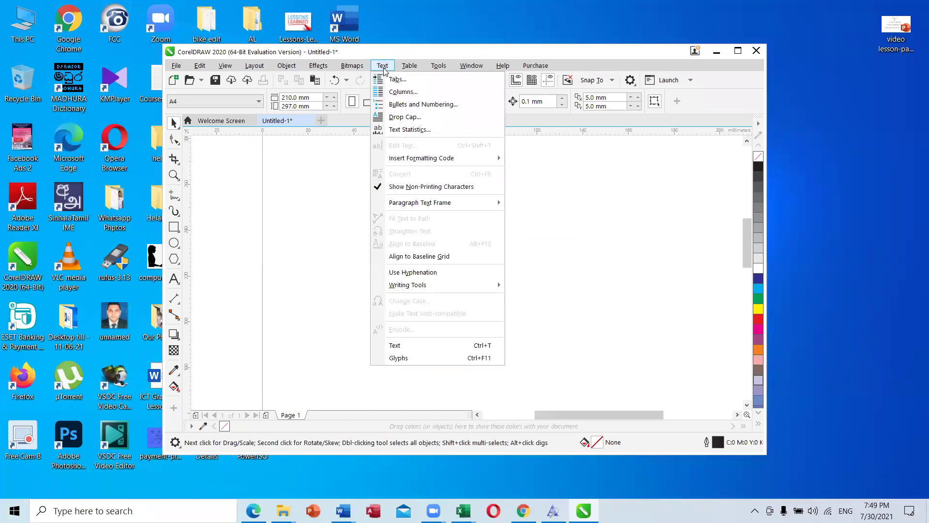
pyautogui.moveTo(440, 157)
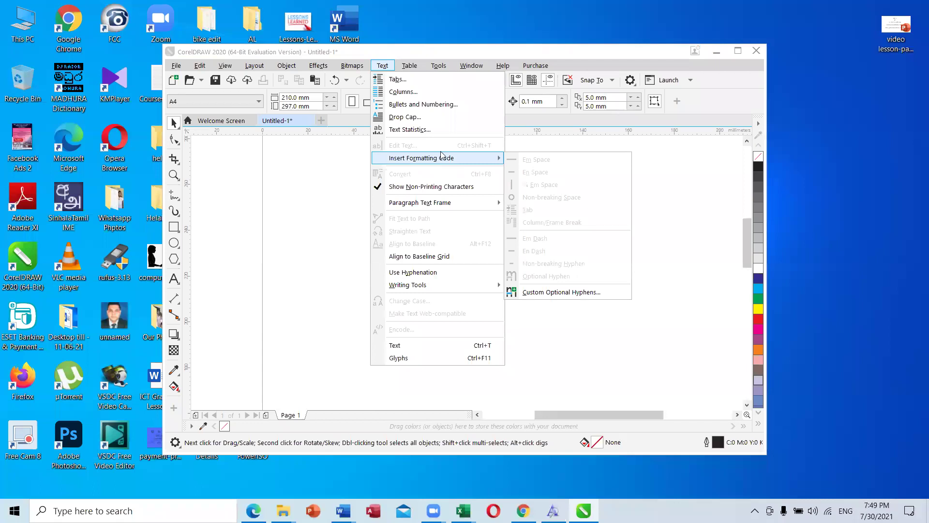
pyautogui.moveTo(444, 207)
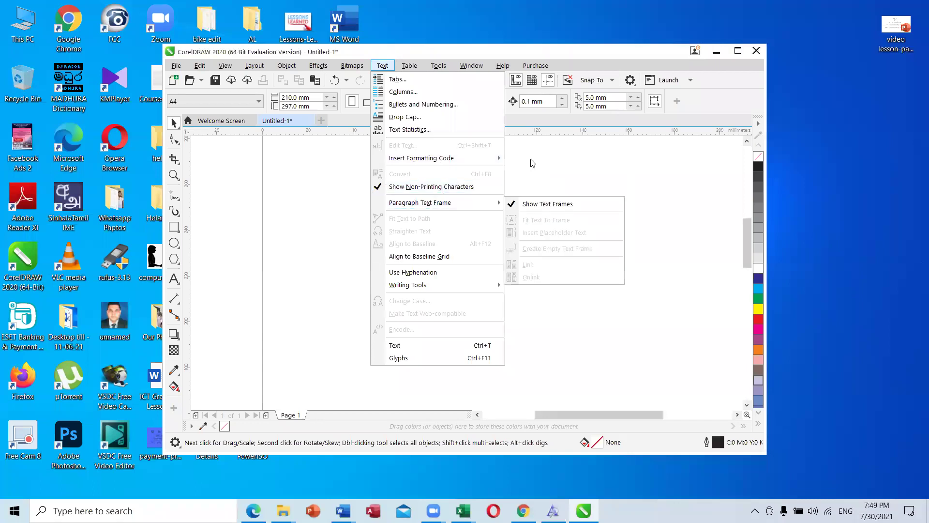
pyautogui.click(383, 65)
pyautogui.click(410, 65)
pyautogui.moveTo(435, 70)
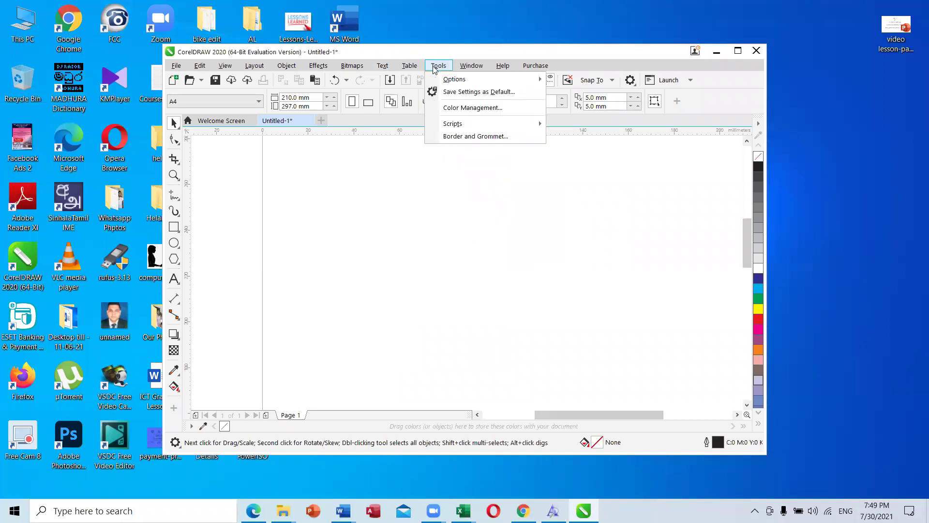
pyautogui.moveTo(382, 66)
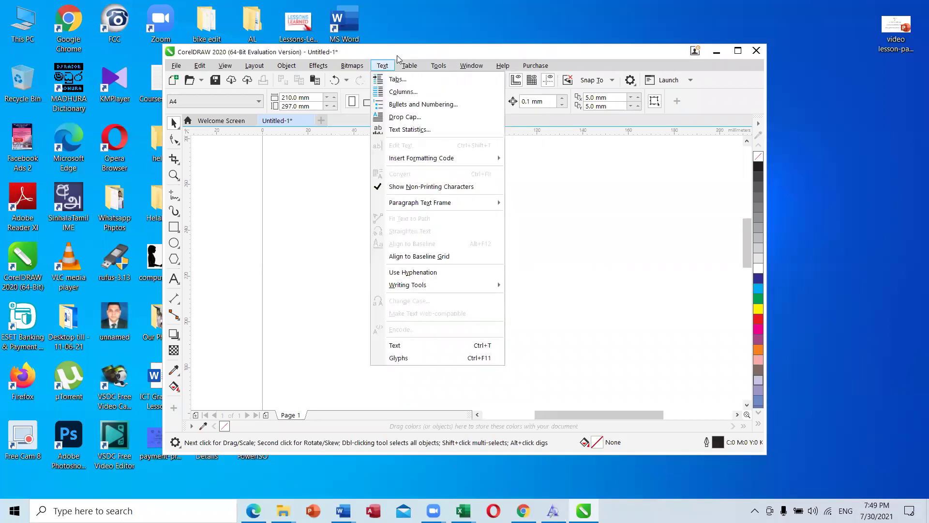
pyautogui.press('Escape')
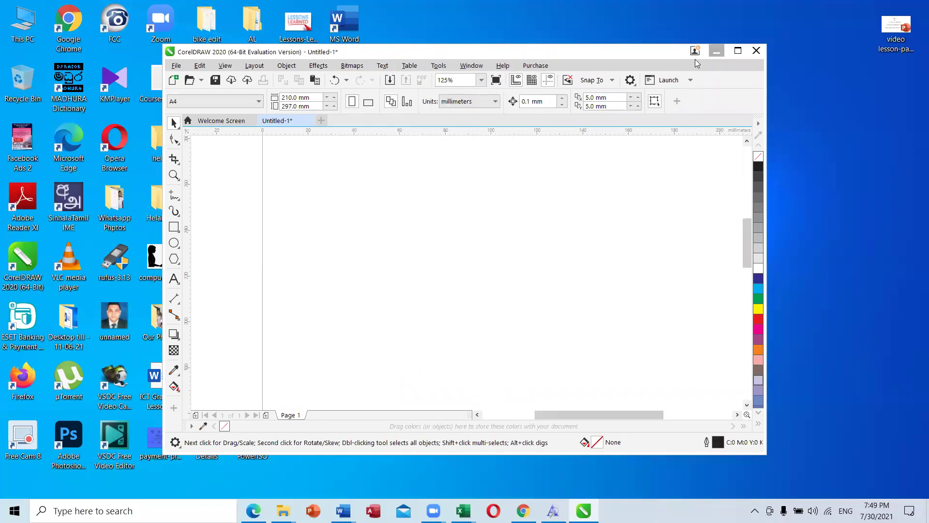
pyautogui.click(717, 52)
# Step: Create a new blank Word document and open Insert > Symbol > More Symbols
pyautogui.moveTo(343, 510)
pyautogui.click(420, 468)
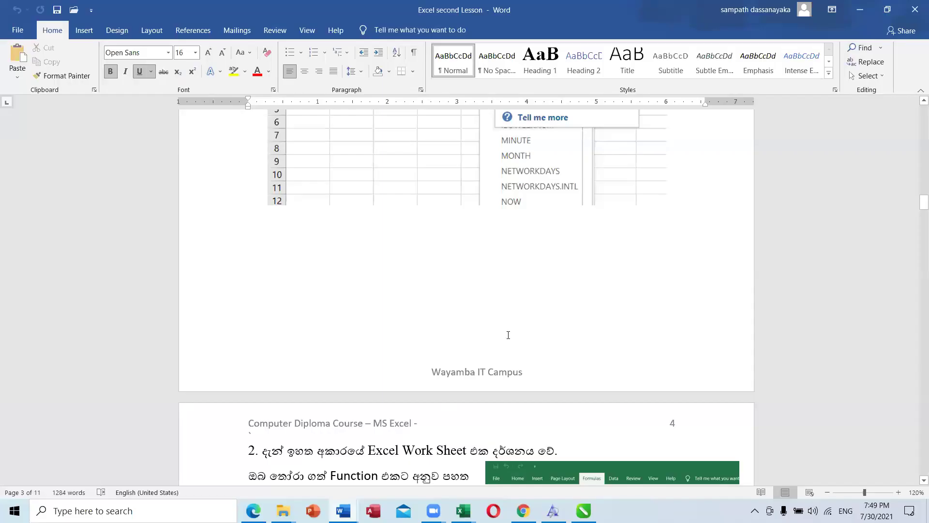
pyautogui.hotkey('ctrl', 'n')
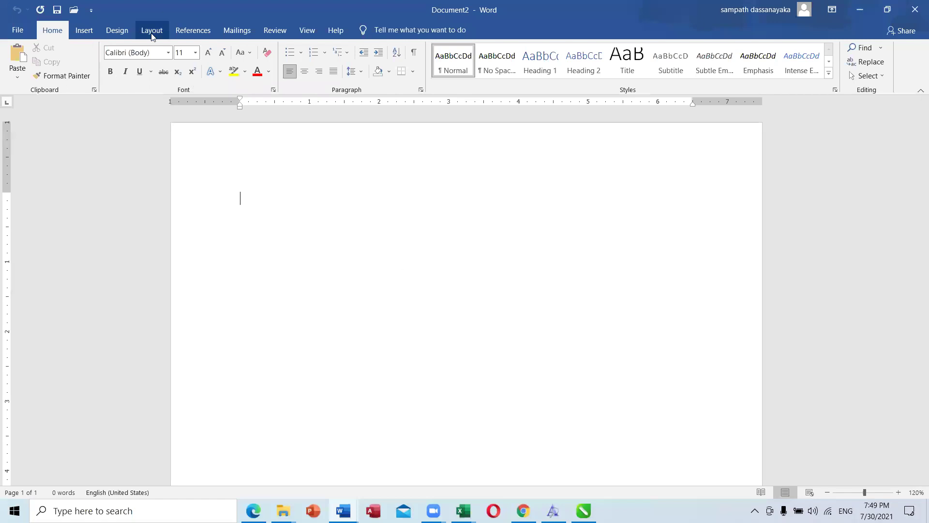
pyautogui.click(84, 30)
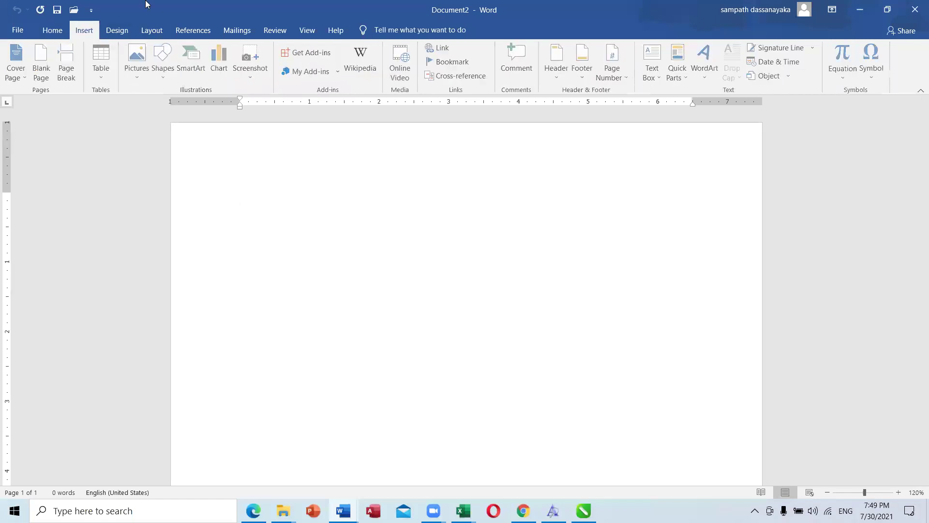
pyautogui.click(877, 59)
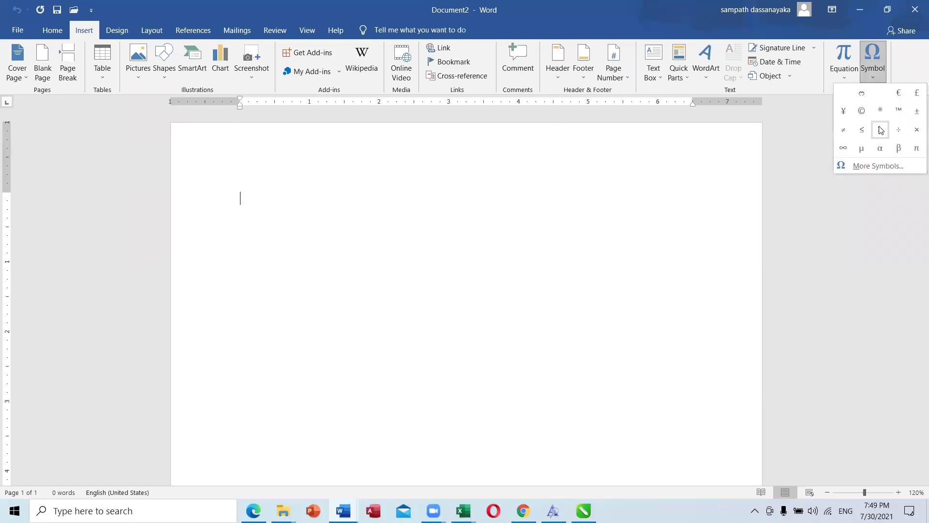
pyautogui.click(878, 167)
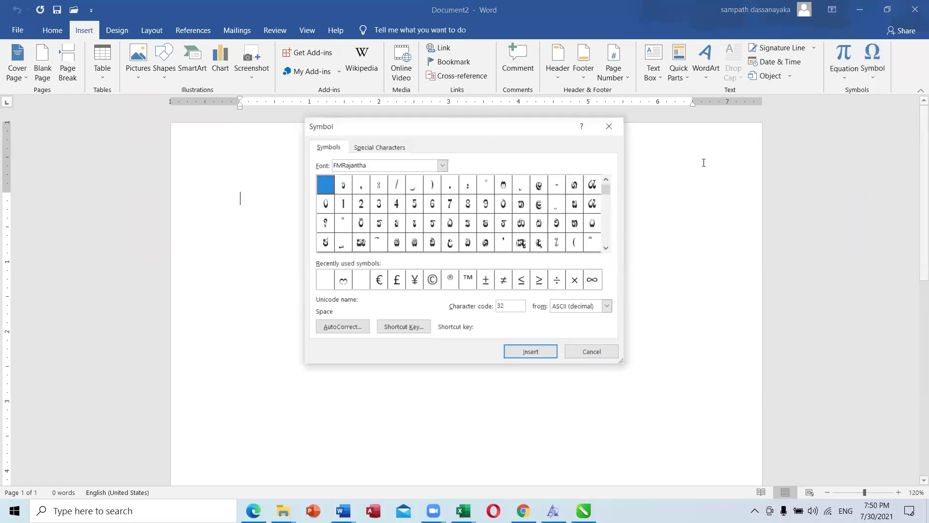
# Step: Choose SARA-SERASILI from the Symbol dialog's Font list
pyautogui.click(442, 165)
pyautogui.write('sa')
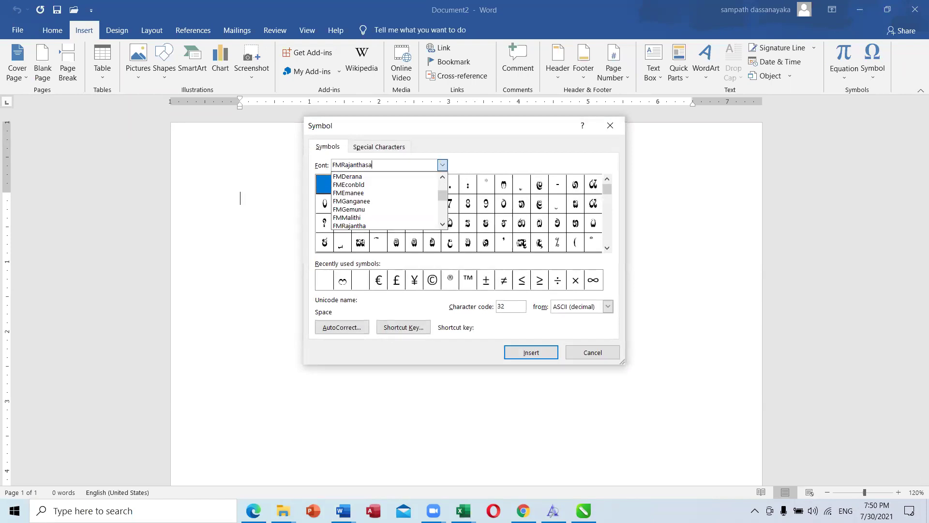
pyautogui.press('BackSpace')
pyautogui.press('BackSpace')
pyautogui.press('BackSpace')
pyautogui.press('BackSpace')
pyautogui.press('BackSpace')
pyautogui.press('BackSpace')
pyautogui.press('BackSpace')
pyautogui.press('BackSpace')
pyautogui.press('BackSpace')
pyautogui.press('BackSpace')
pyautogui.press('BackSpace')
pyautogui.press('BackSpace')
pyautogui.write('sa')
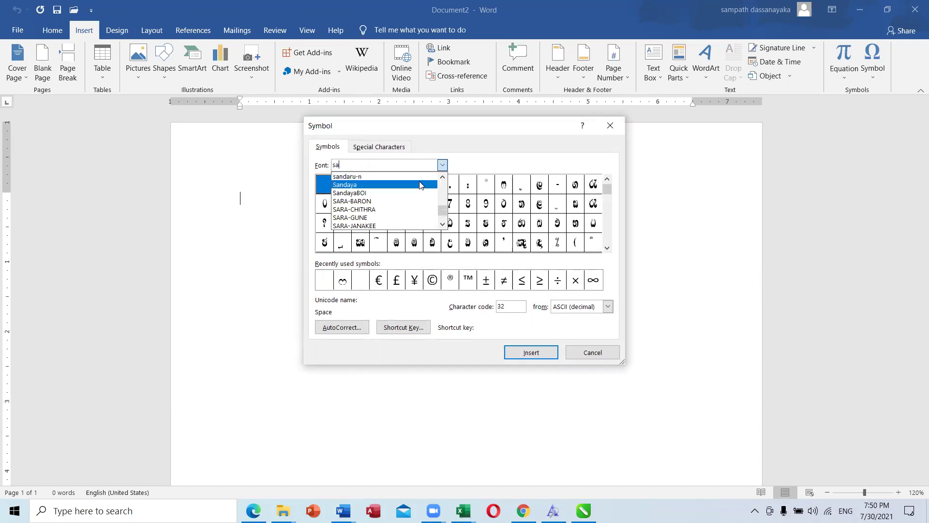
pyautogui.click(443, 224)
pyautogui.click(443, 224)
pyautogui.click(442, 224)
pyautogui.click(443, 225)
pyautogui.click(443, 224)
pyautogui.click(442, 224)
pyautogui.click(442, 224)
pyautogui.click(443, 224)
pyautogui.click(442, 224)
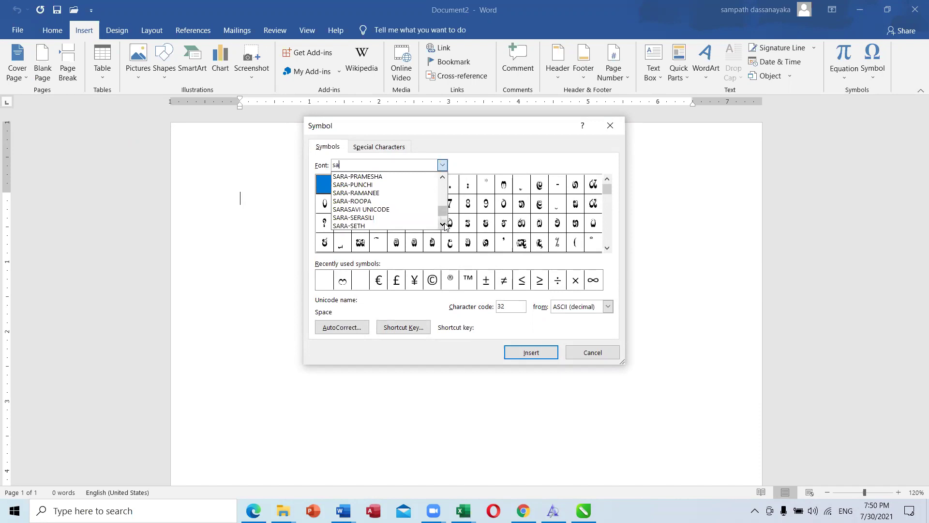
pyautogui.click(420, 218)
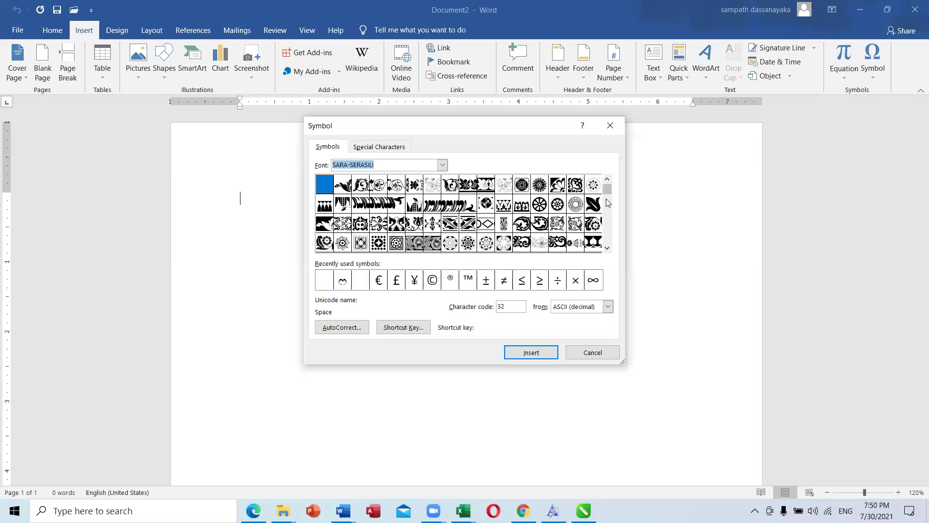
# Step: Scroll through the SARA-SERASILI ornament glyph grid
pyautogui.moveTo(608, 189); pyautogui.dragTo(608, 237)
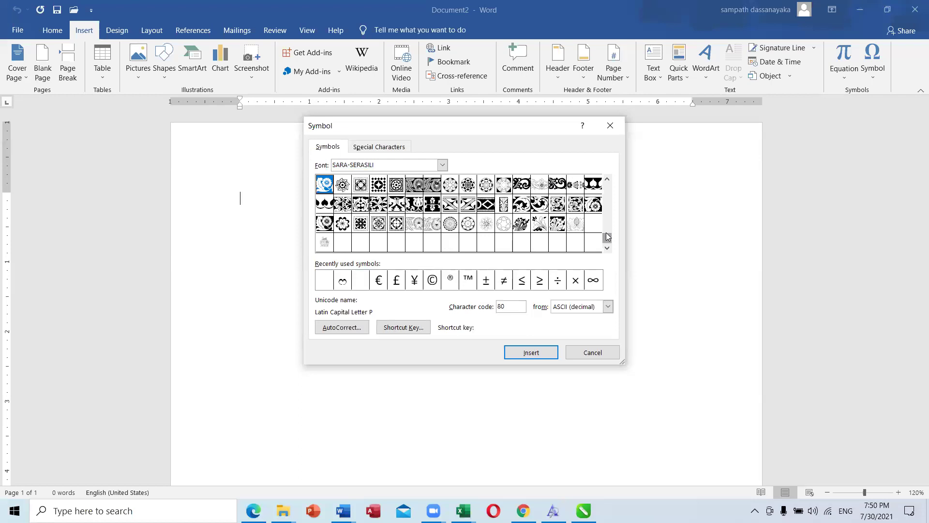
pyautogui.click(608, 227)
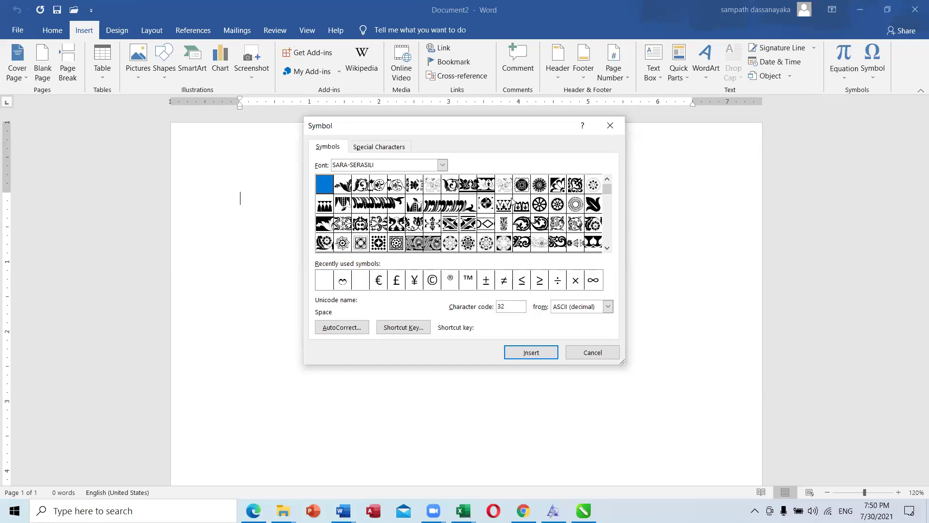
pyautogui.click(608, 249)
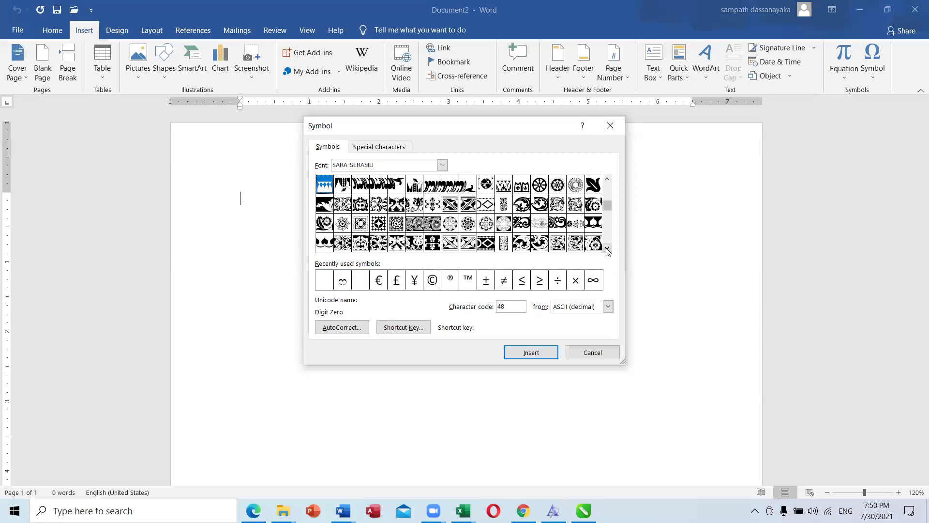
pyautogui.click(607, 249)
pyautogui.click(607, 248)
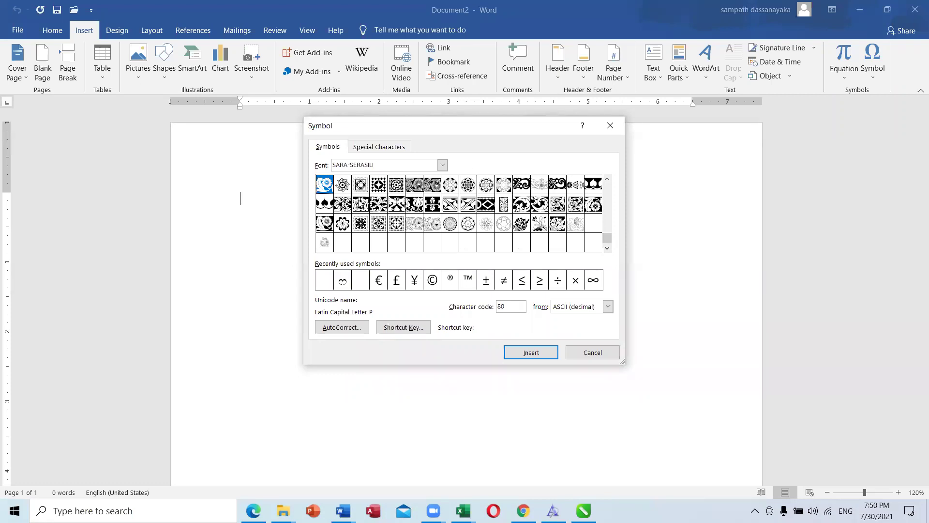
# Step: Insert one SARA-SERASILI ornament into Document2 and select it
pyautogui.doubleClick(362, 203)
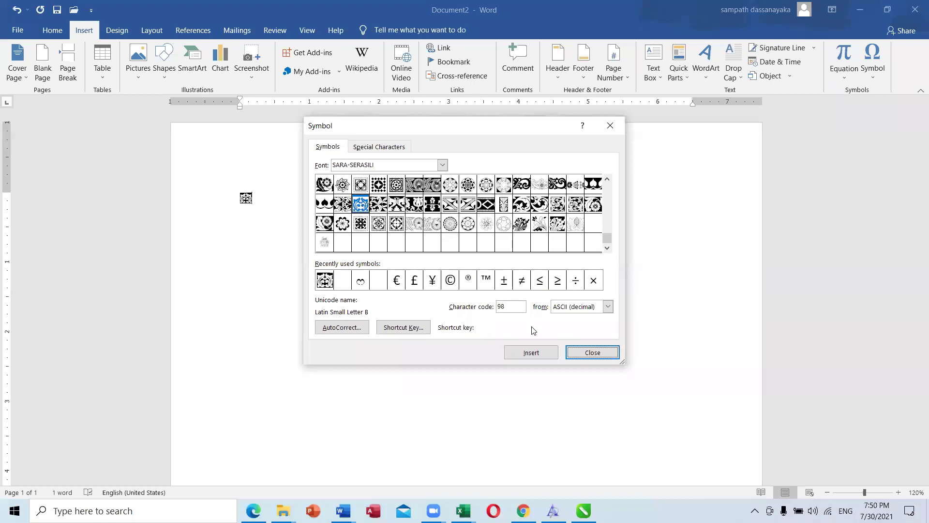
pyautogui.click(583, 352)
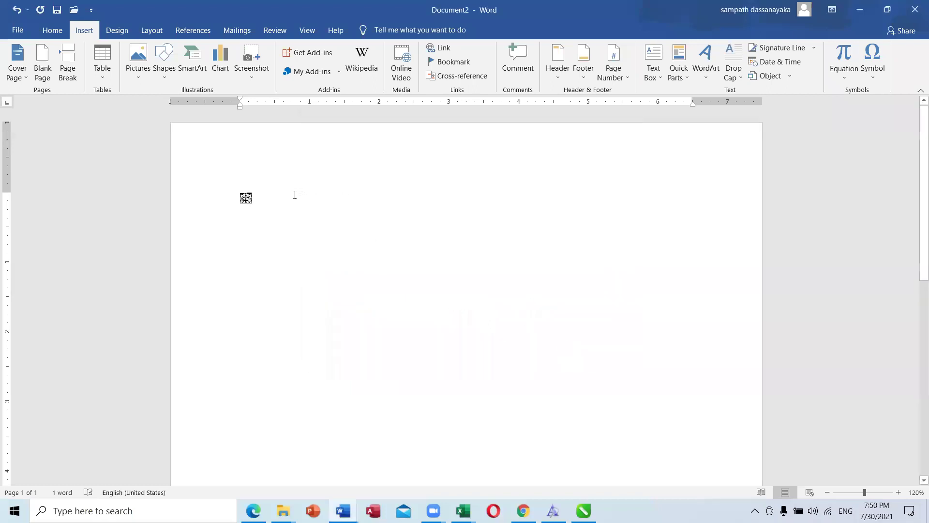
pyautogui.click(221, 202)
# Step: Enlarge the ornament to several inches with Ctrl+Shift+., then minimize Document2
pyautogui.hotkey('ctrl', 'shift', '.')
pyautogui.hotkey('ctrl', 'shift', '.')
pyautogui.hotkey('ctrl', 'shift', '.')
pyautogui.hotkey('ctrl', 'shift', '.')
pyautogui.hotkey('ctrl', 'shift', '.')
pyautogui.hotkey('ctrl', 'shift', '.')
pyautogui.hotkey('ctrl', 'shift', '.')
pyautogui.hotkey('ctrl', 'shift', '.')
pyautogui.hotkey('ctrl', 'shift', '.')
pyautogui.hotkey('ctrl', 'shift', '.')
pyautogui.hotkey('ctrl', 'shift', '.')
pyautogui.hotkey('ctrl', 'shift', '.')
pyautogui.hotkey('ctrl', 'shift', '.')
pyautogui.hotkey('ctrl', 'shift', '.')
pyautogui.hotkey('ctrl', 'shift', '.')
pyautogui.hotkey('ctrl', 'shift', '.')
pyautogui.hotkey('ctrl', 'shift', '.')
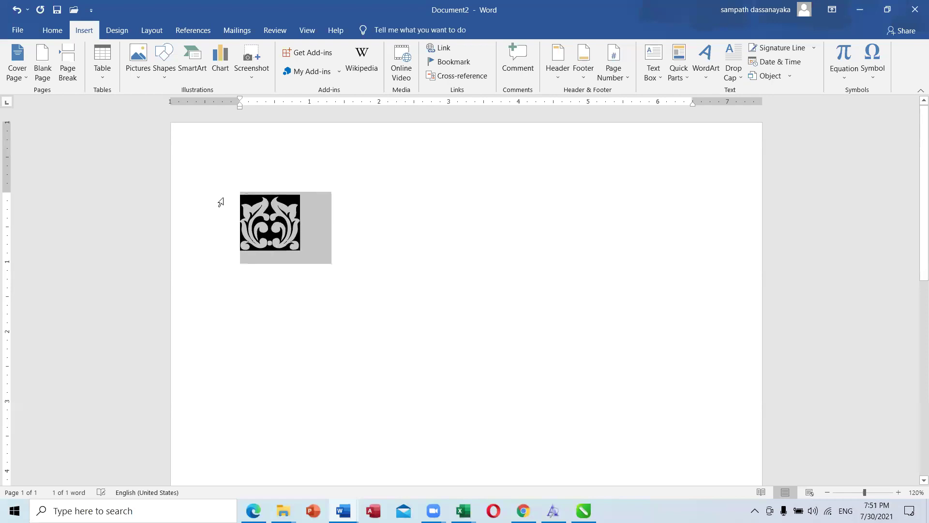
pyautogui.hotkey('ctrl', 'shift', '.')
pyautogui.hotkey('ctrl', 'shift', '.')
pyautogui.hotkey('ctrl', 'shift', '.')
pyautogui.hotkey('ctrl', 'shift', '.')
pyautogui.hotkey('ctrl', 'shift', '.')
pyautogui.hotkey('ctrl', 'shift', '.')
pyautogui.hotkey('ctrl', 'shift', '.')
pyautogui.hotkey('ctrl', 'shift', '.')
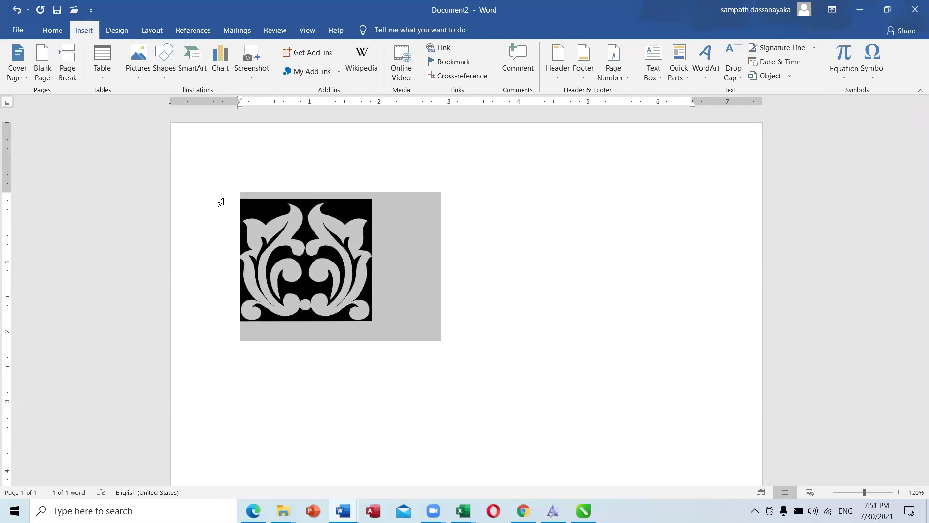
pyautogui.hotkey('ctrl', 'shift', '.')
pyautogui.hotkey('ctrl', 'shift', '.')
pyautogui.hotkey('ctrl', 'shift', '.')
pyautogui.hotkey('ctrl', 'shift', '.')
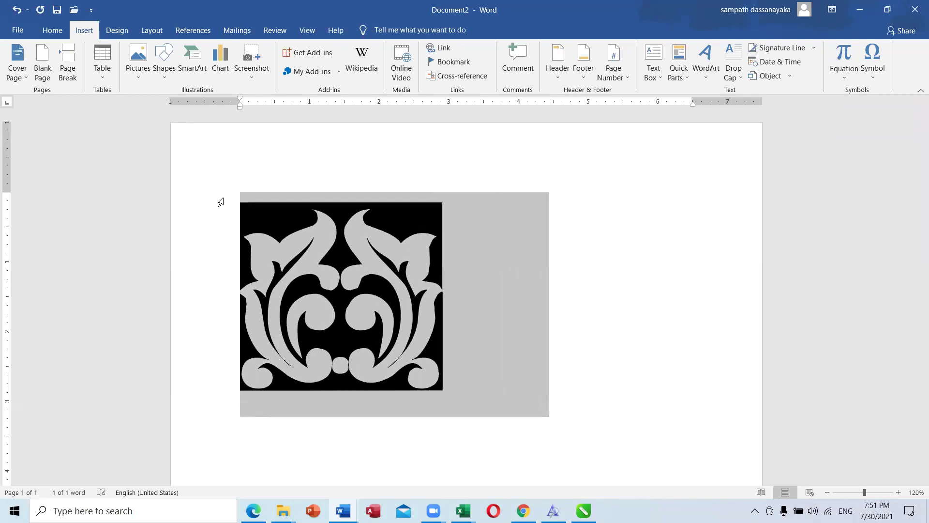
pyautogui.click(608, 305)
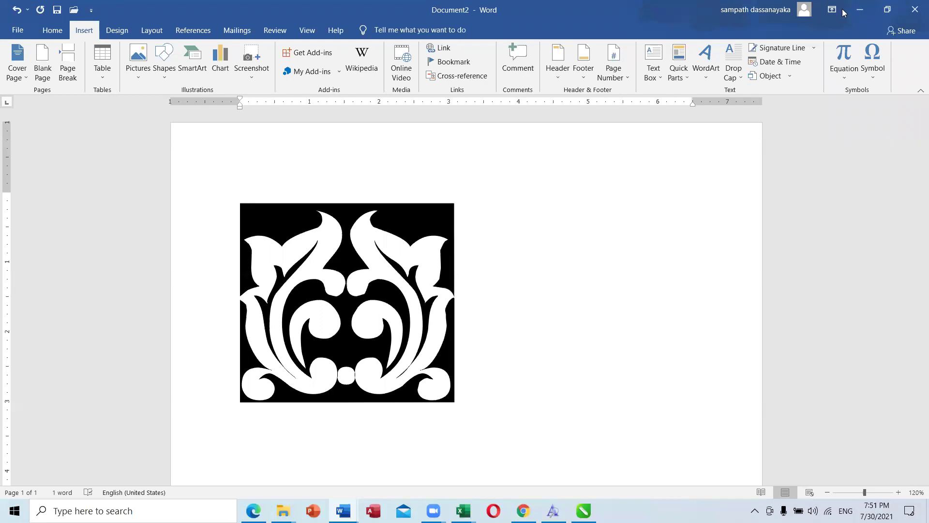
pyautogui.click(862, 12)
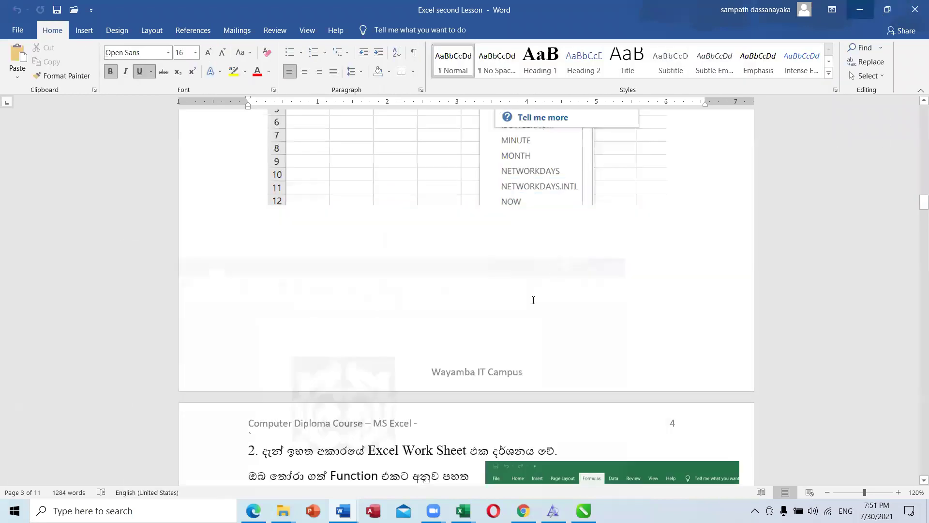
# Step: Close CorelDRAW without saving the drawing
pyautogui.click(583, 511)
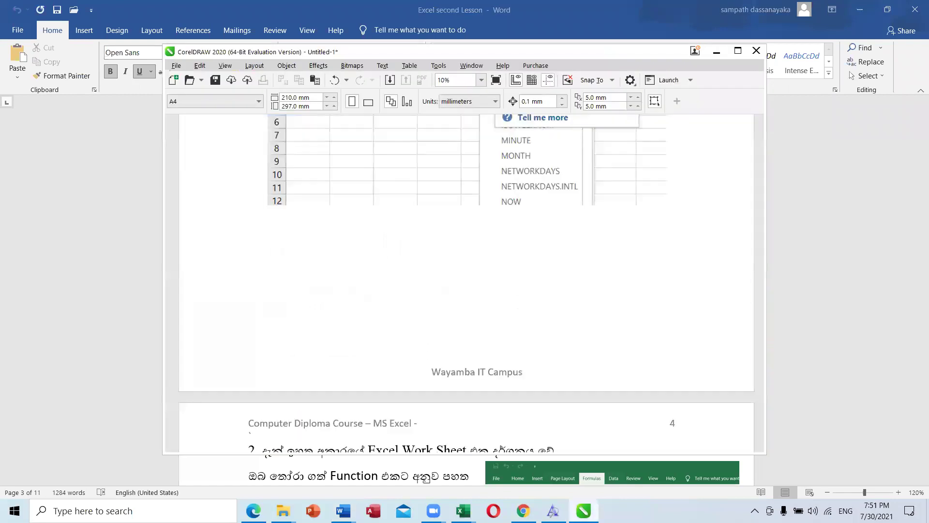
pyautogui.click(757, 51)
pyautogui.click(452, 280)
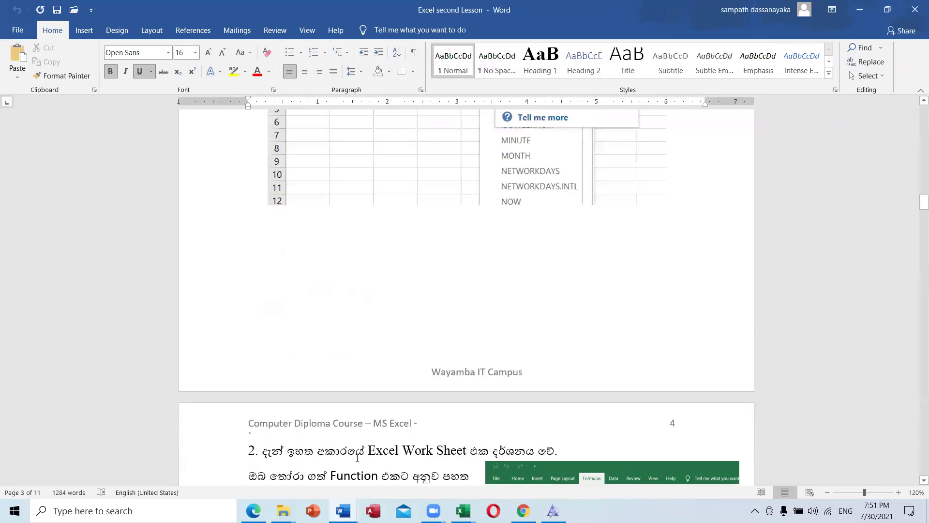
# Step: Preview the Wingdings Regular font from the Fonts folder and close it
pyautogui.moveTo(283, 511)
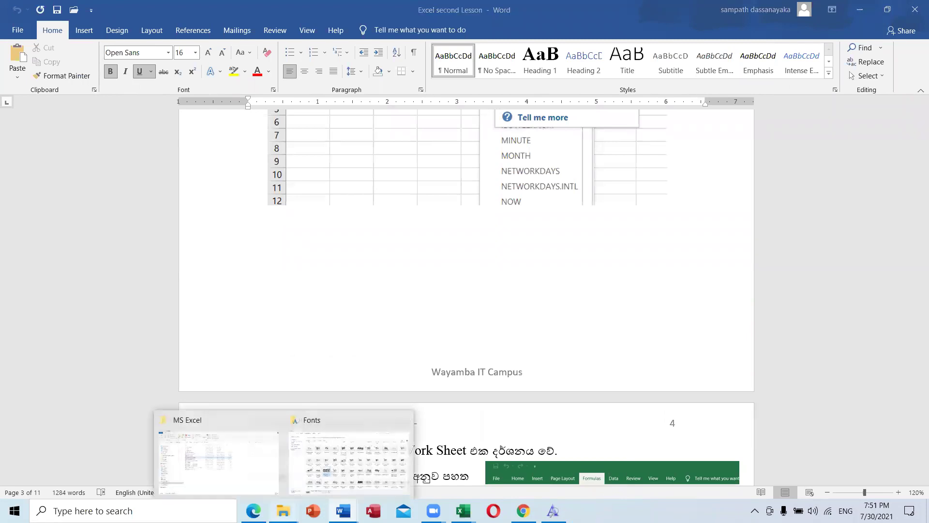
pyautogui.click(331, 472)
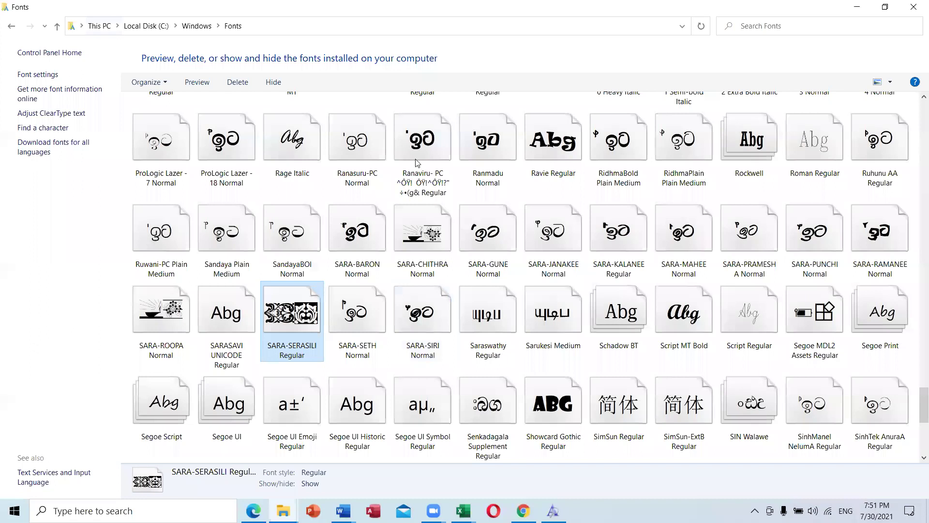
pyautogui.scroll(-5, 613, 287)
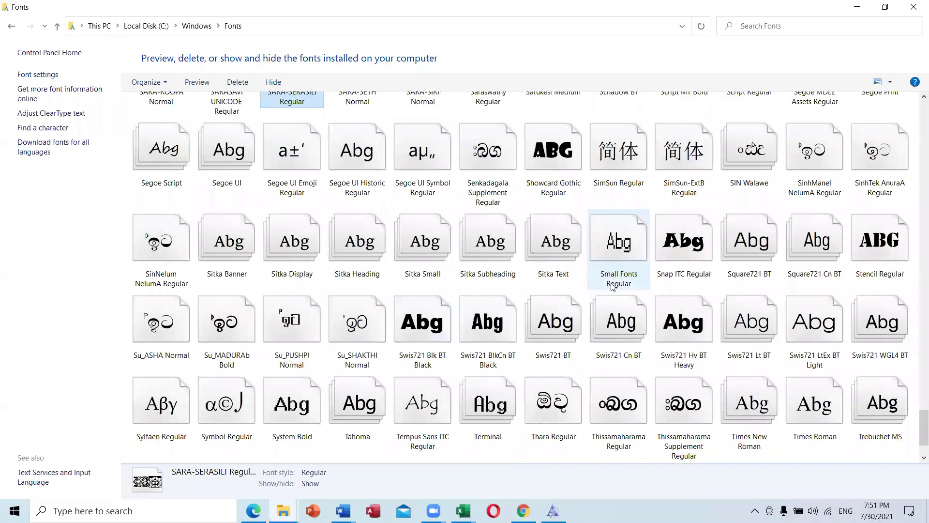
pyautogui.scroll(-2, 612, 287)
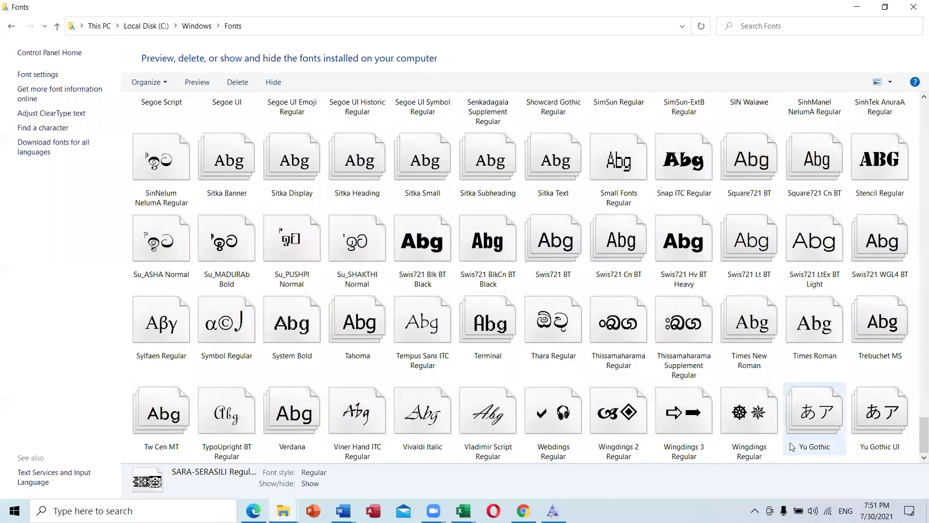
pyautogui.click(752, 425)
pyautogui.doubleClick(752, 425)
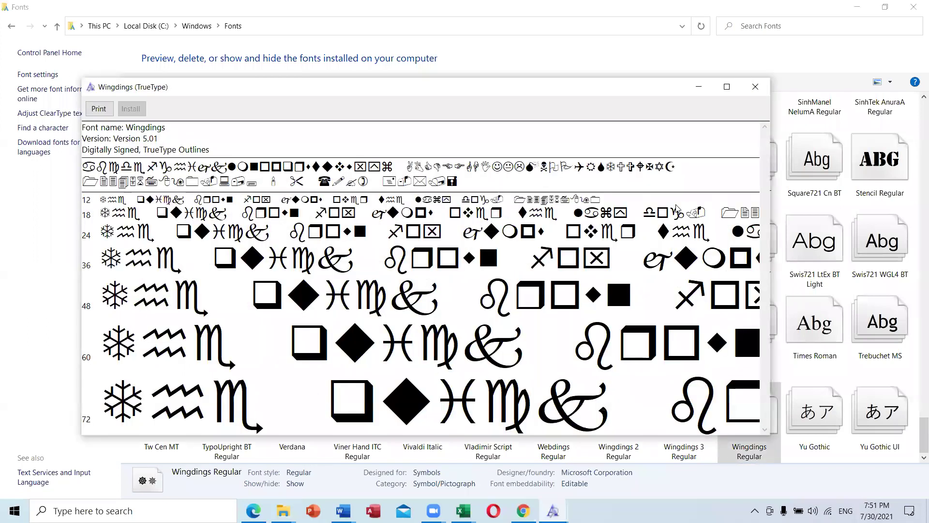
pyautogui.click(754, 87)
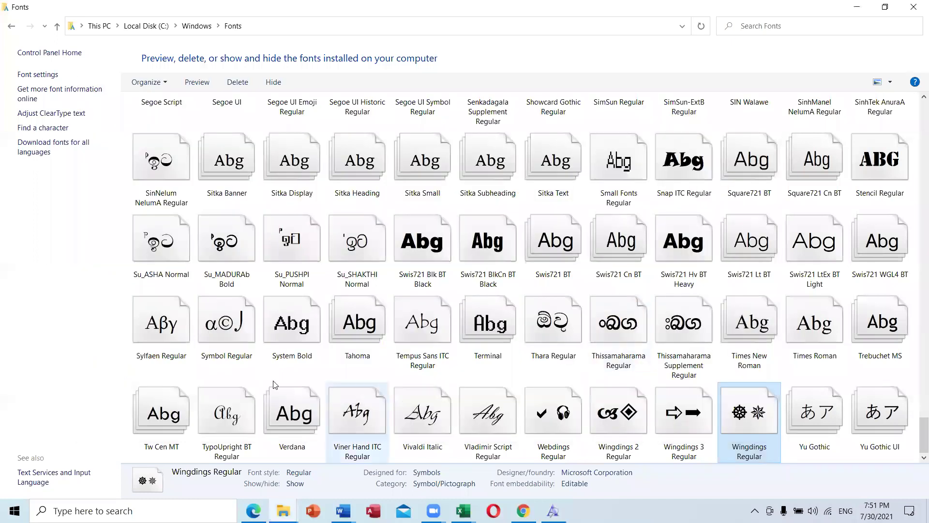
# Step: Preview PMingLiU-ExtB Regular, then close the Fonts folder
pyautogui.scroll(10, 392, 293)
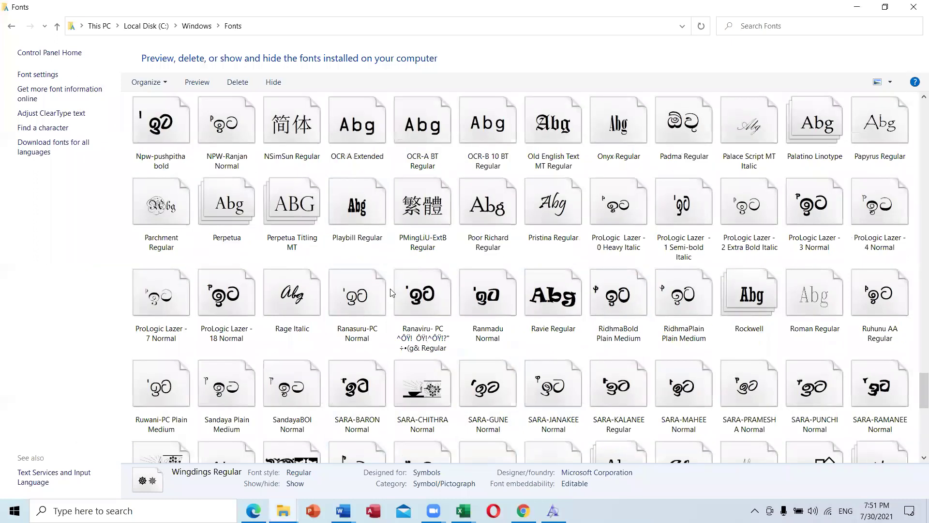
pyautogui.doubleClick(422, 212)
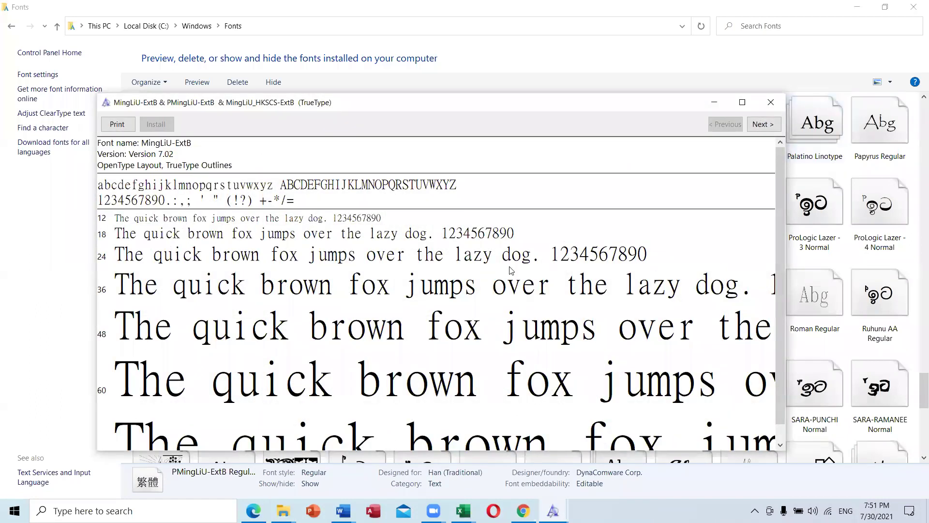
pyautogui.hotkey('alt', 'F4')
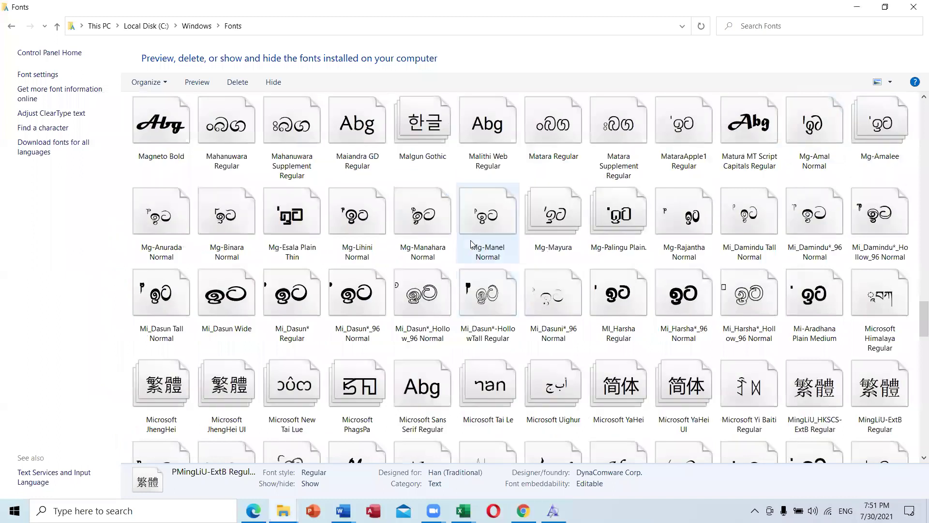
pyautogui.click(915, 8)
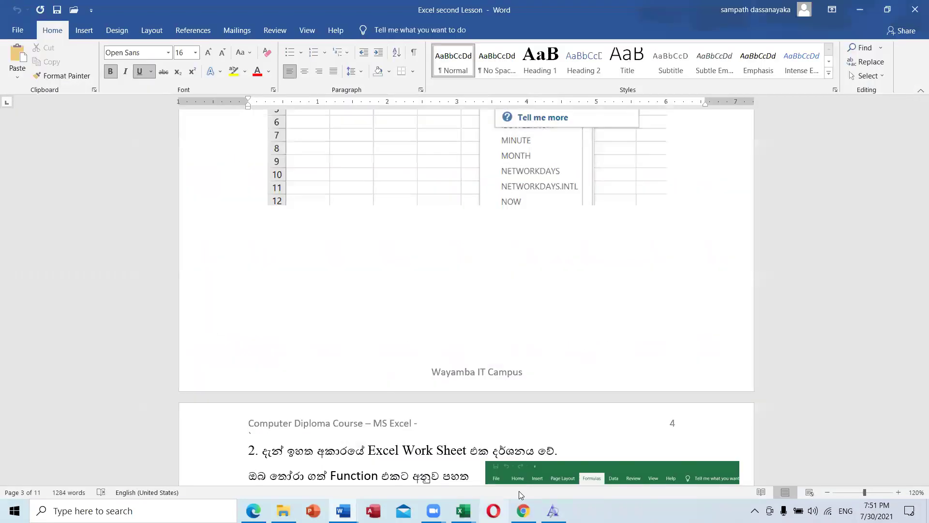
# Step: Show MS Excei.pdf in Edge, scrolled to the 14 font attributes from Font Face to Subscript
pyautogui.click(256, 509)
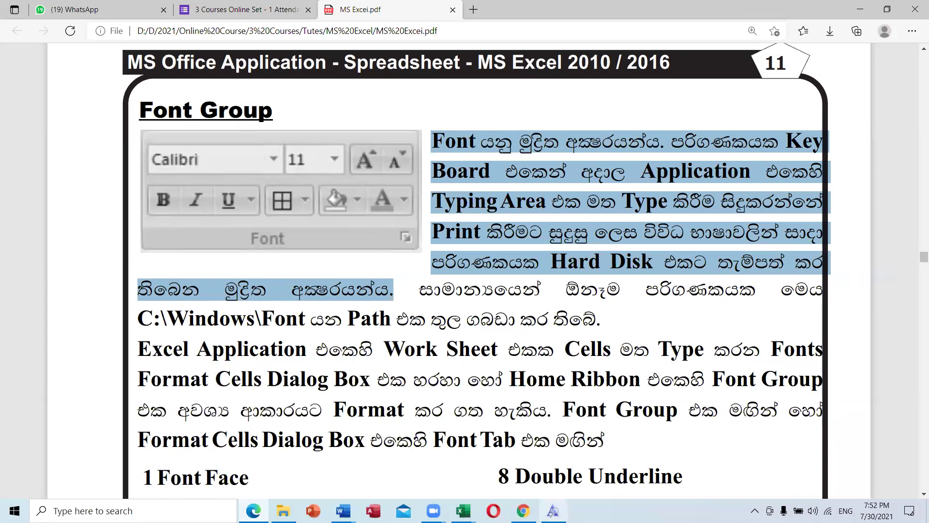
pyautogui.scroll(-3, 464, 325)
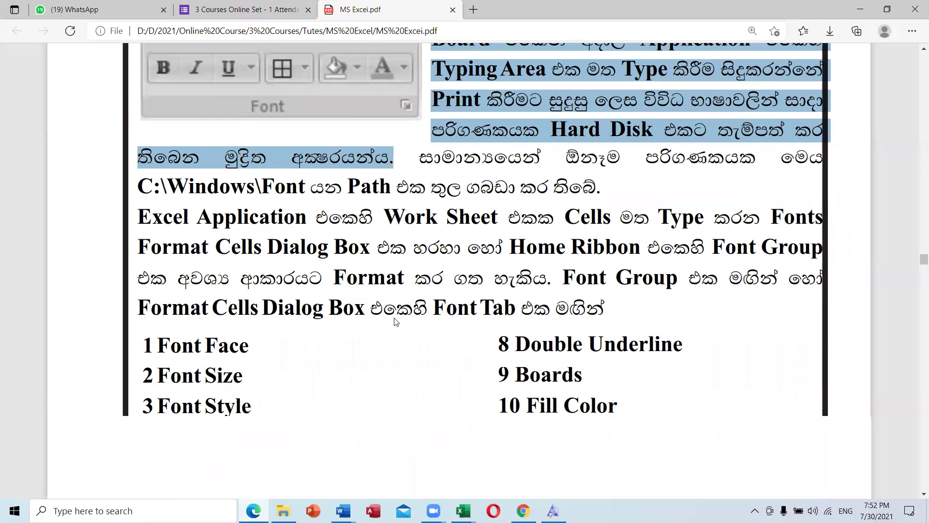
pyautogui.scroll(-3, 333, 354)
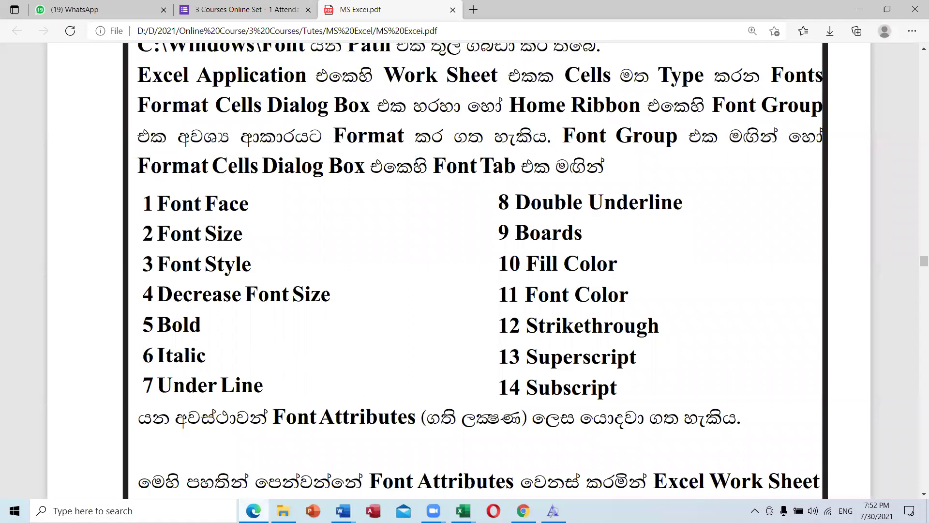
pyautogui.moveTo(433, 510)
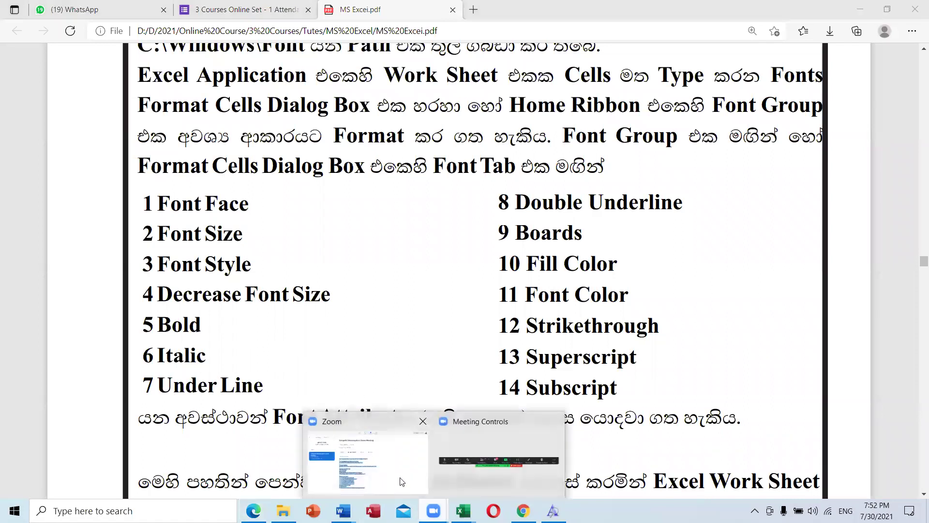
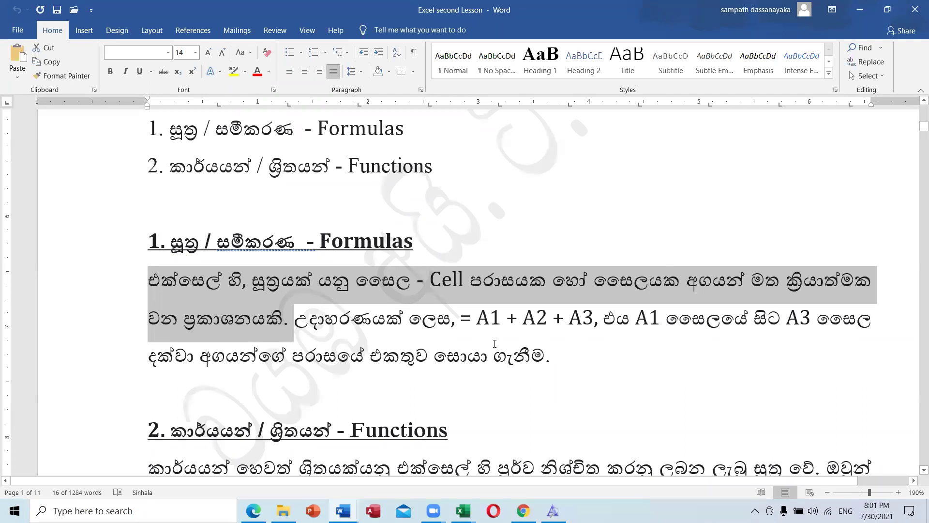
# Step: Highlight the first sentence of the Functions paragraph in yellow
pyautogui.click(521, 325)
pyautogui.moveTo(477, 320)
pyautogui.mouseDown()
pyautogui.moveTo(583, 318)
pyautogui.moveTo(476, 320)
pyautogui.mouseUp()
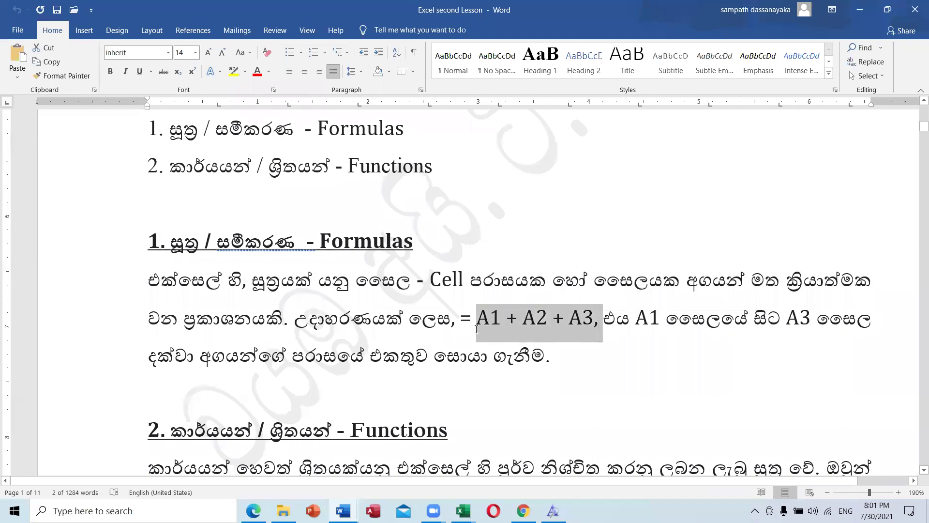
pyautogui.click(709, 353)
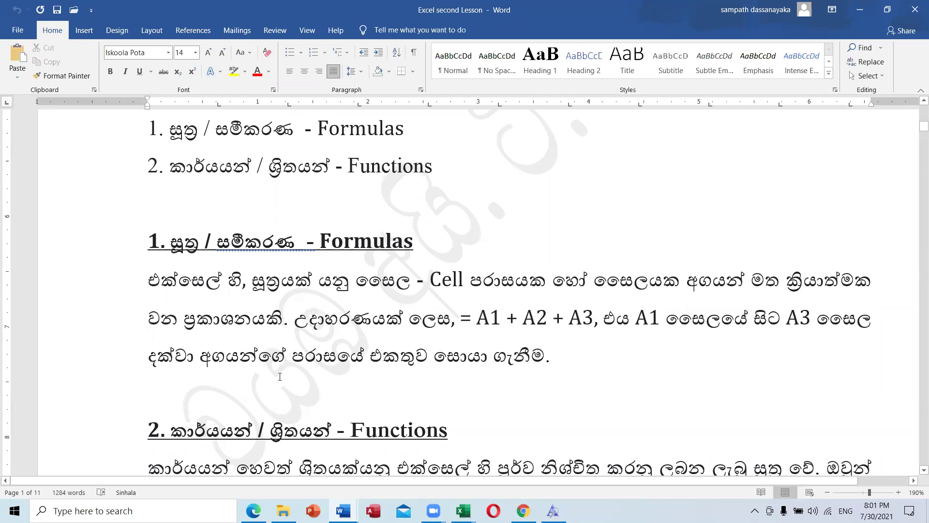
pyautogui.moveTo(571, 354); pyautogui.dragTo(184, 273)
pyautogui.scroll(-3, 587, 394)
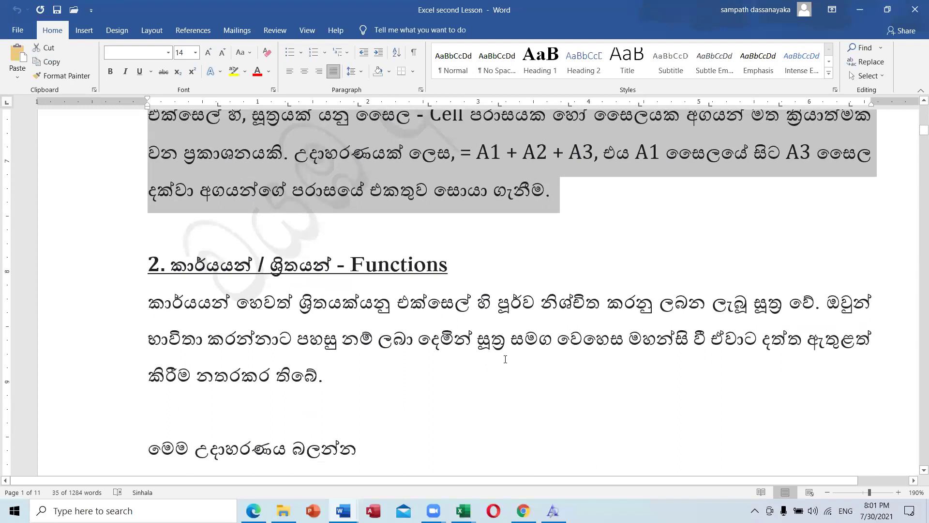
pyautogui.scroll(-1, 505, 359)
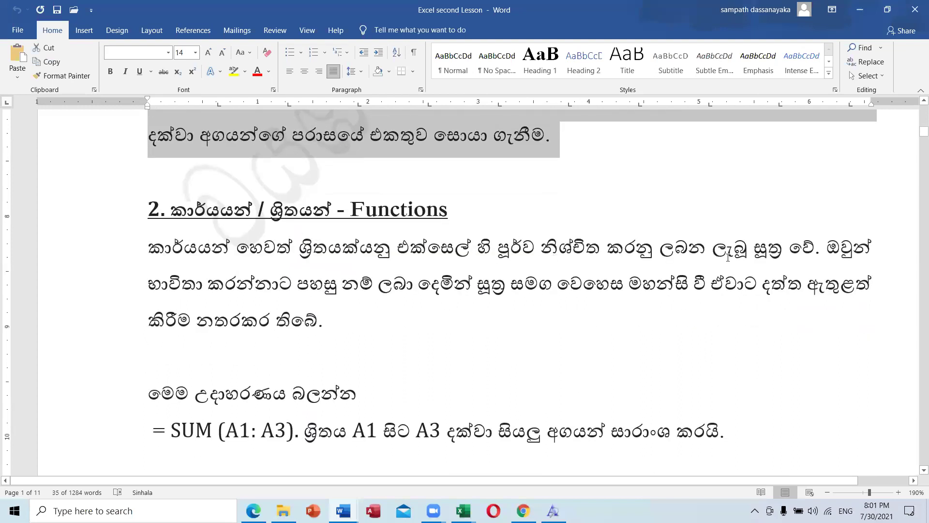
pyautogui.moveTo(825, 249); pyautogui.dragTo(175, 242)
pyautogui.click(234, 71)
pyautogui.click(467, 366)
# Step: Highlight the first sentence of the Formulas paragraph in yellow
pyautogui.scroll(3, 466, 366)
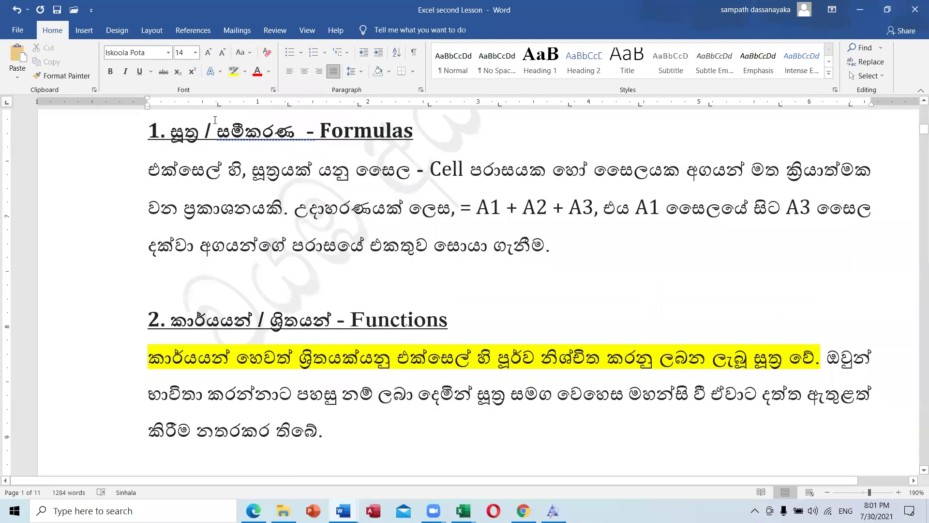
pyautogui.moveTo(149, 168); pyautogui.dragTo(294, 215)
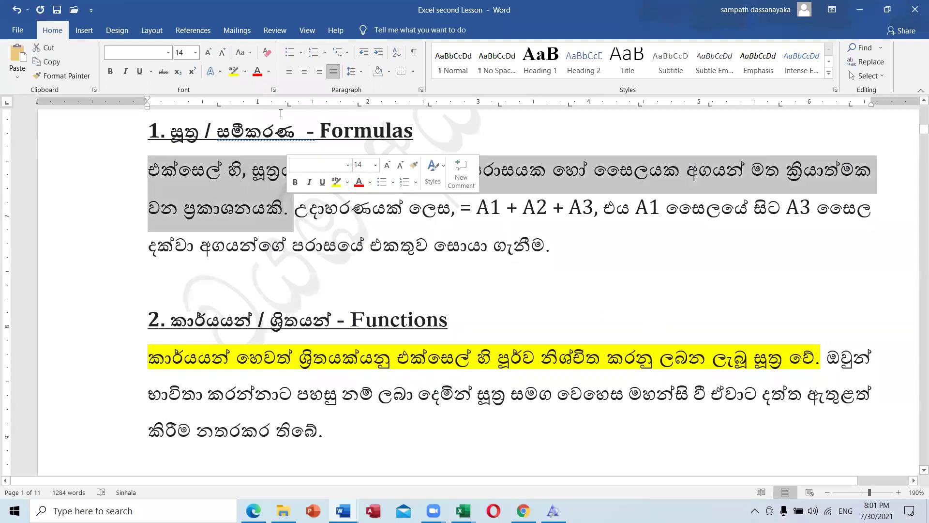
pyautogui.click(237, 71)
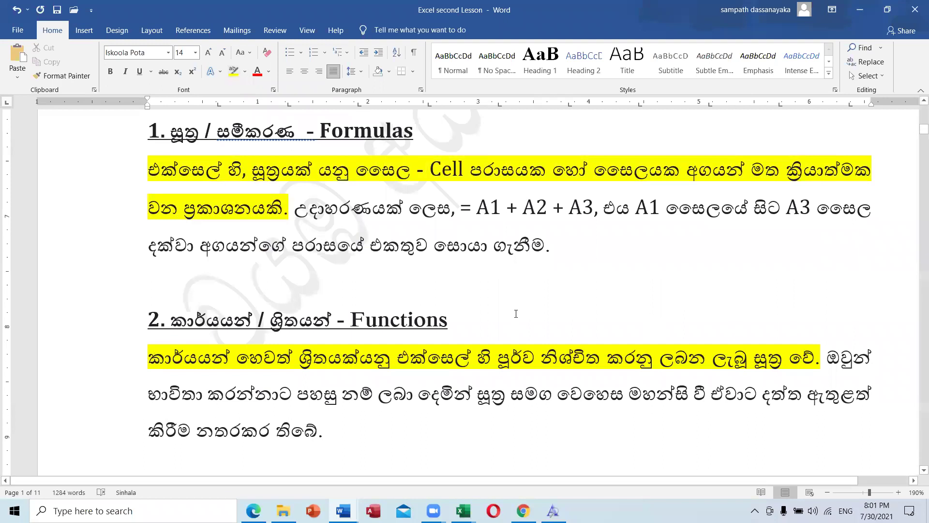
pyautogui.scroll(-2, 516, 314)
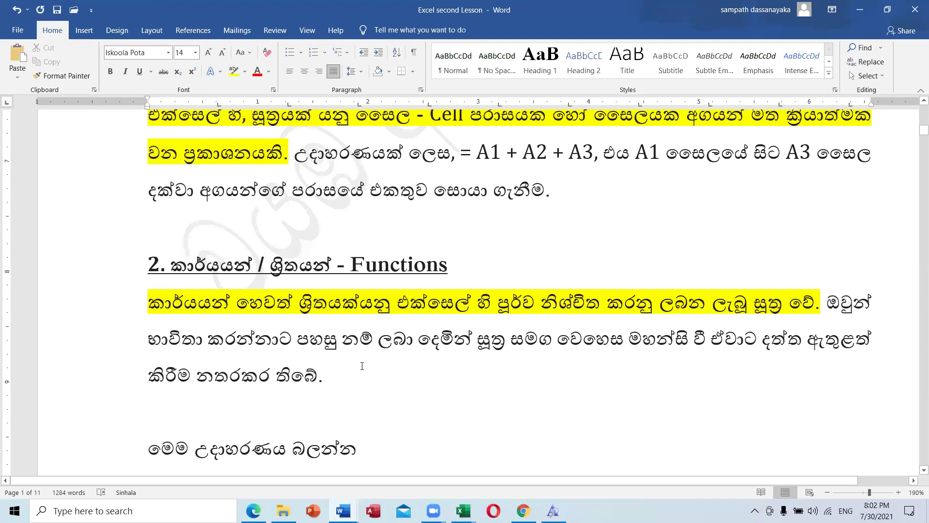
# Step: Select the '= SUM (A1: A3).' example line and its explanation sentence in the Functions section
pyautogui.scroll(-5, 358, 368)
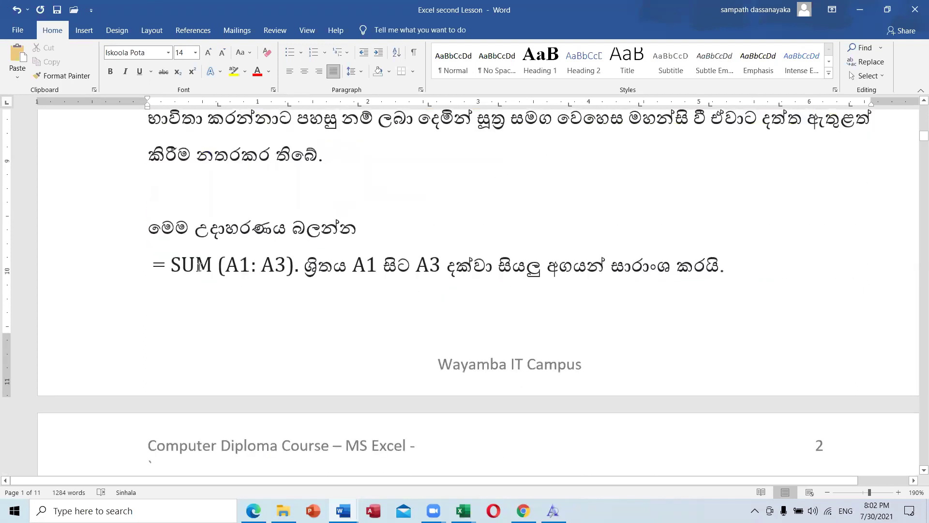
pyautogui.moveTo(169, 263)
pyautogui.mouseDown()
pyautogui.moveTo(195, 264)
pyautogui.moveTo(178, 271)
pyautogui.mouseUp()
pyautogui.click(194, 265)
pyautogui.hotkey('shift', 'Right')
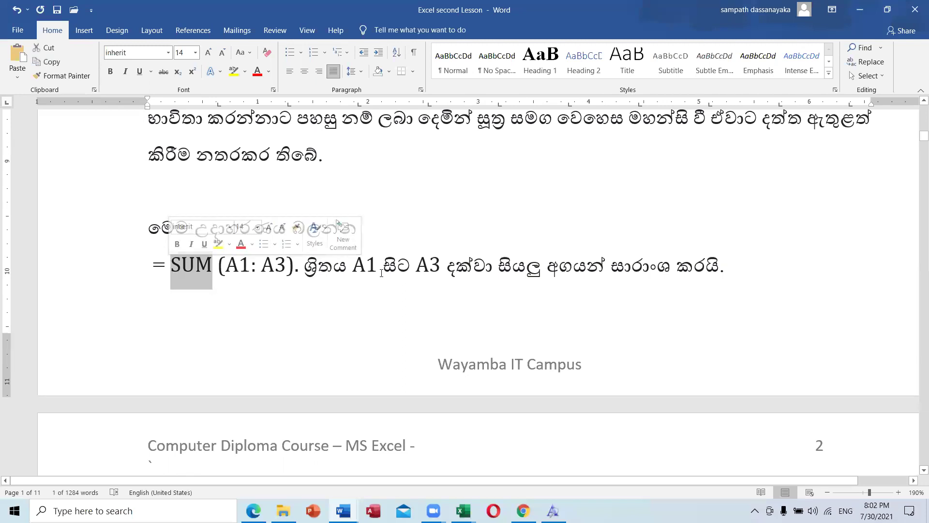
pyautogui.moveTo(753, 275); pyautogui.dragTo(181, 267)
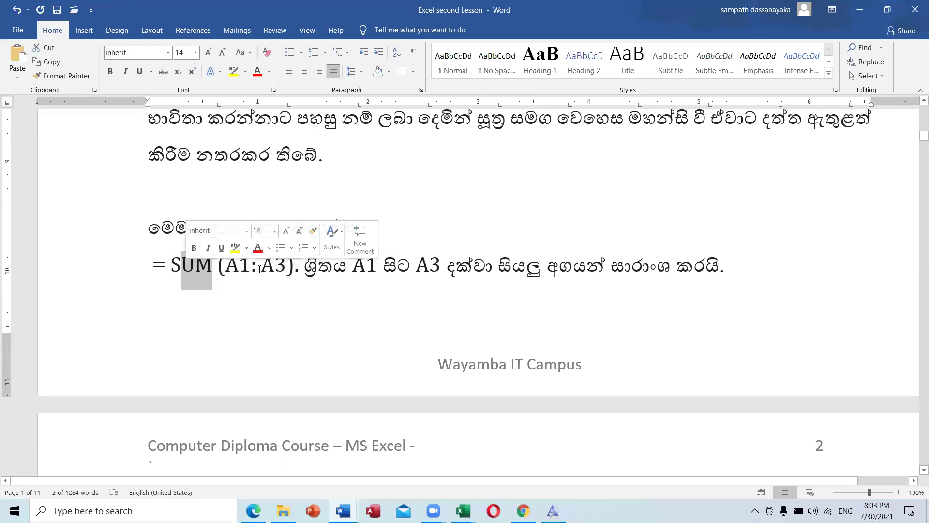
pyautogui.moveTo(303, 269); pyautogui.dragTo(147, 269)
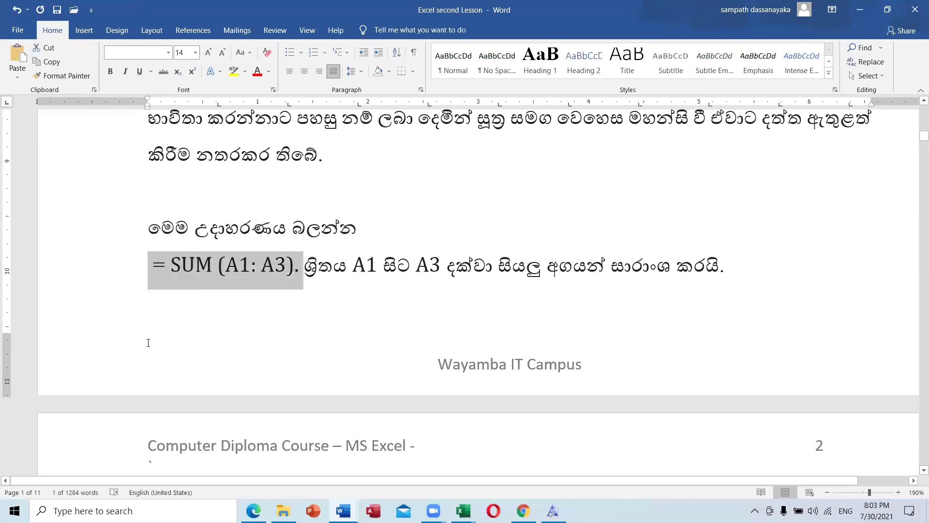
# Step: Scroll to page 2's '1. Simple Insertion' heading and the Excel SUM autocomplete screenshot
pyautogui.scroll(-5, 215, 359)
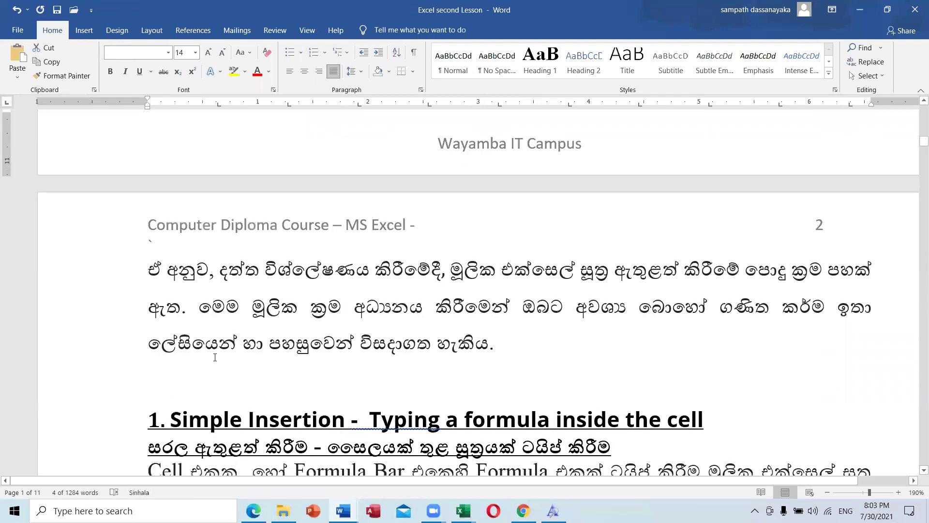
pyautogui.scroll(-4, 215, 357)
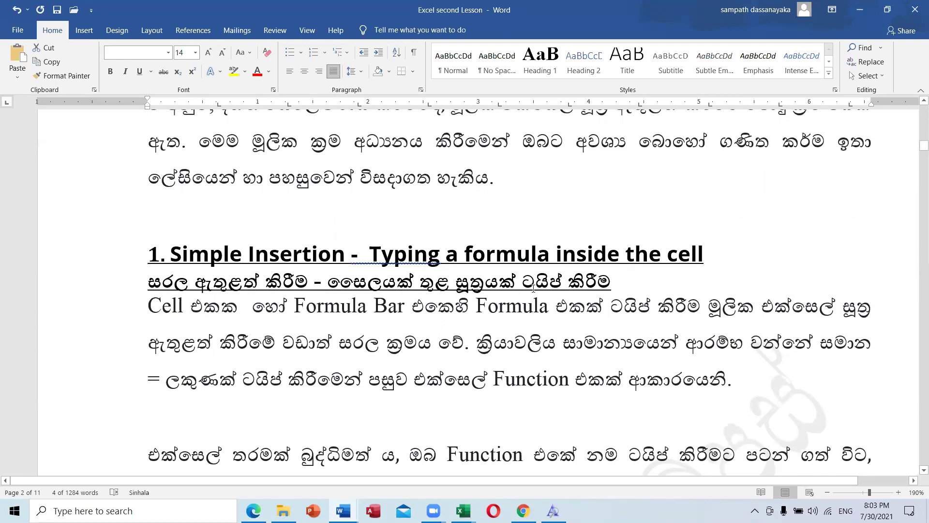
pyautogui.scroll(-3, 533, 289)
pyautogui.scroll(-2, 533, 289)
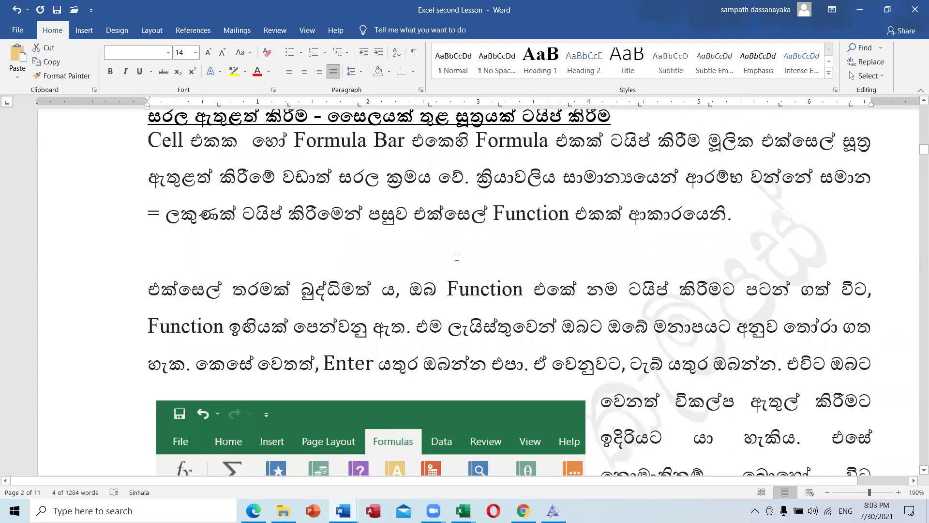
pyautogui.scroll(-2, 457, 258)
pyautogui.scroll(-4, 457, 258)
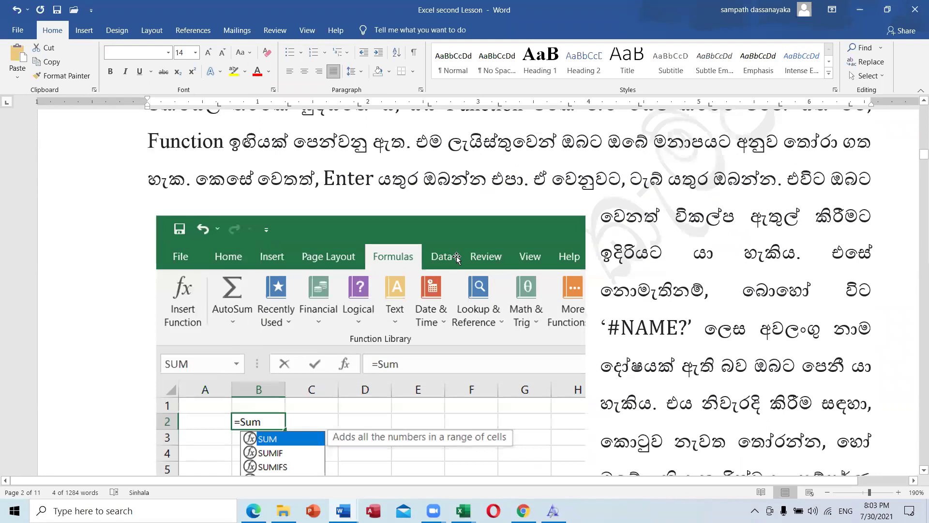
pyautogui.scroll(-3, 373, 344)
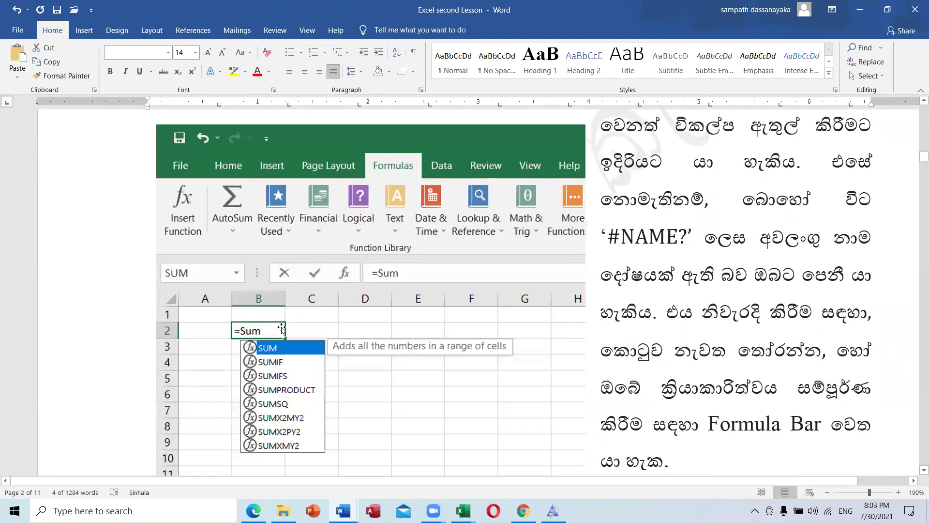
pyautogui.scroll(7, 230, 230)
pyautogui.scroll(5, 230, 229)
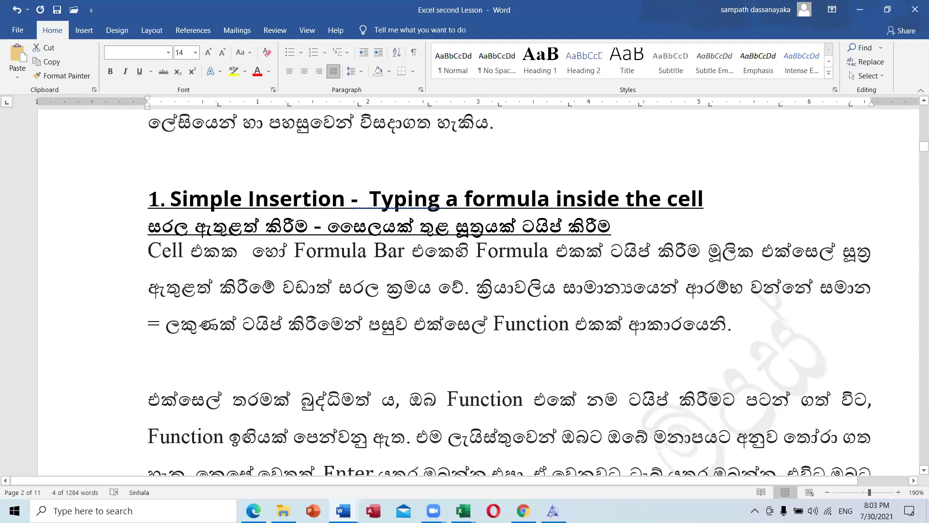
pyautogui.scroll(-3, 577, 329)
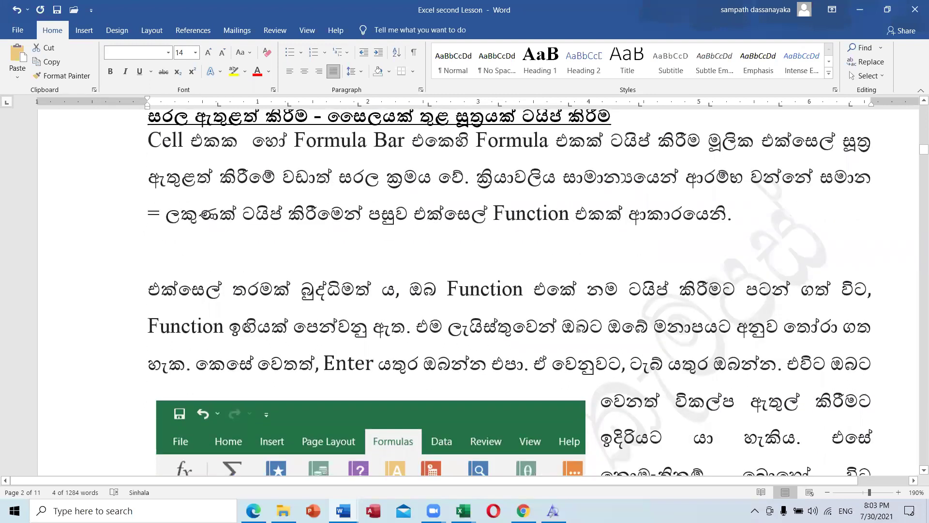
pyautogui.scroll(-2, 392, 167)
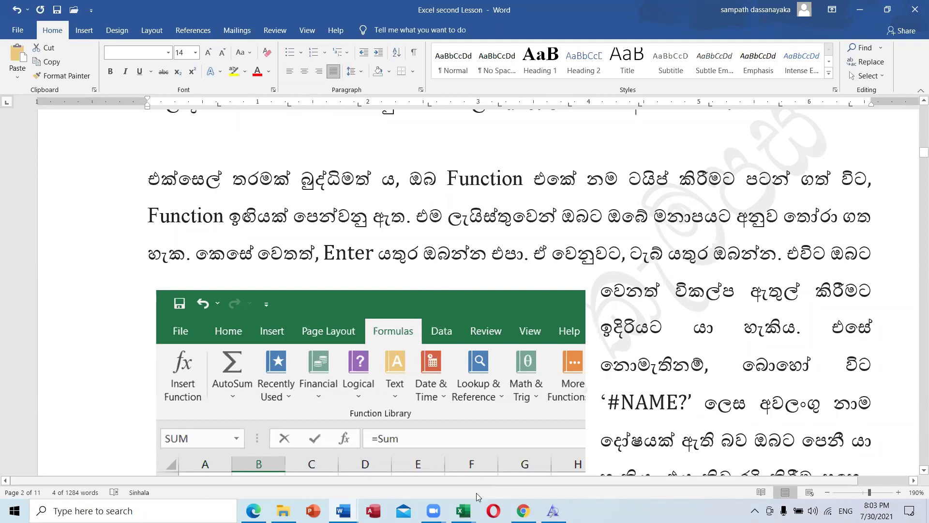
# Step: Enter =SUM(D3:E3) in B3 on Book1's Sheet2, then show the MS Excel PDF in Edge
pyautogui.moveTo(463, 510)
pyautogui.click(649, 458)
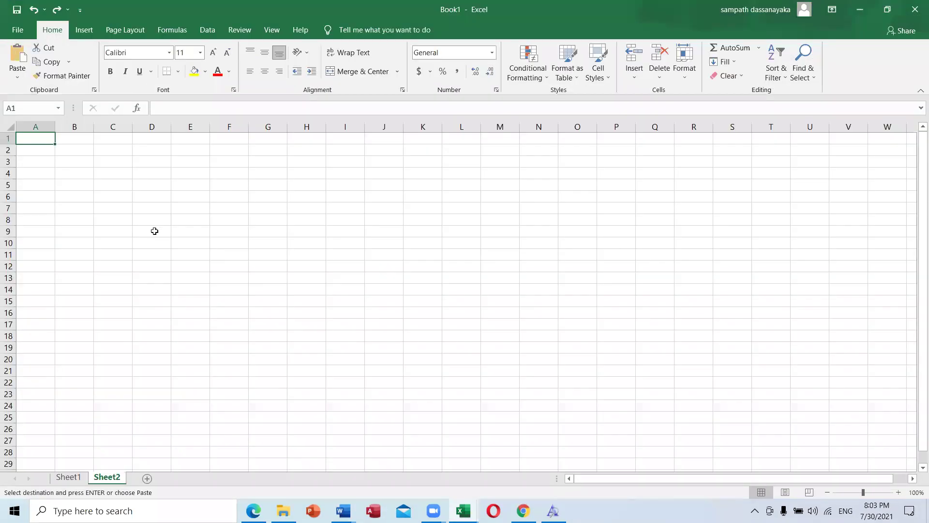
pyautogui.scroll(4, 162, 237)
pyautogui.scroll(4, 161, 238)
pyautogui.click(167, 208)
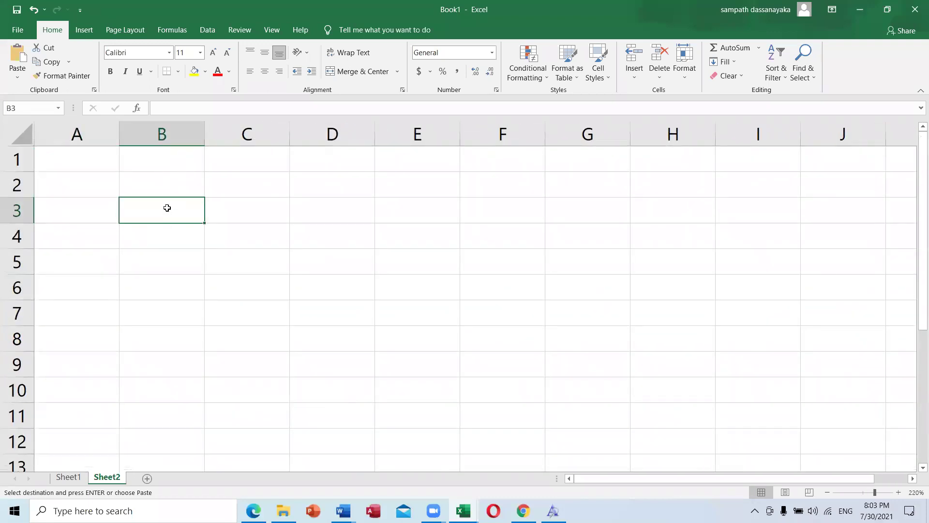
pyautogui.write('=s')
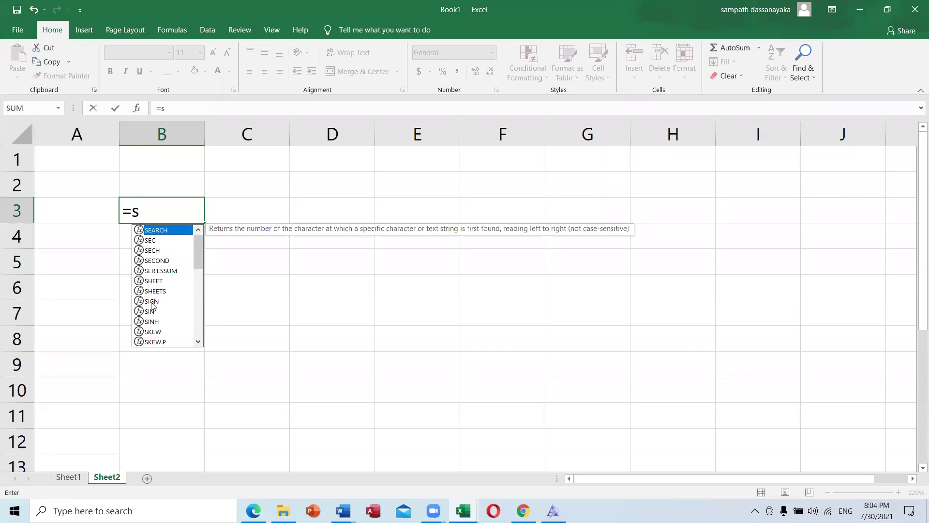
pyautogui.write('u')
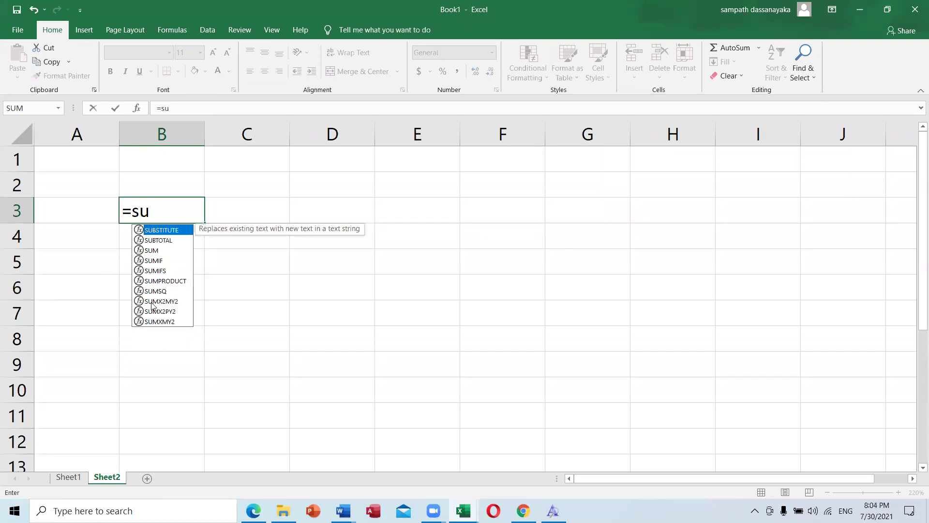
pyautogui.click(155, 250)
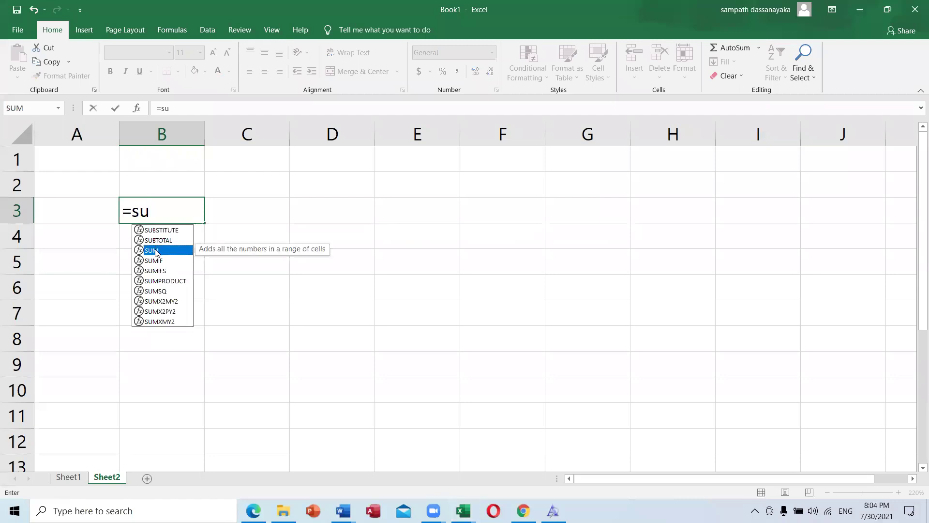
pyautogui.doubleClick(155, 250)
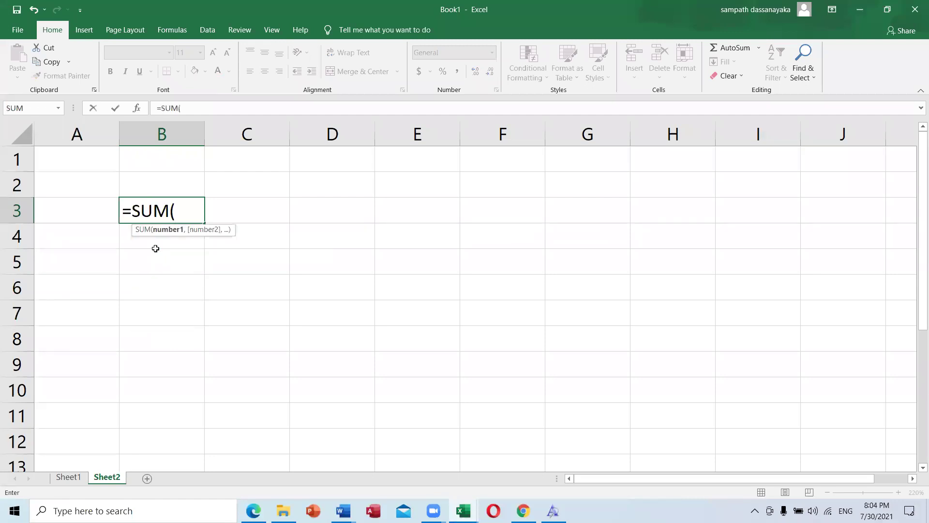
pyautogui.moveTo(312, 207); pyautogui.dragTo(446, 206)
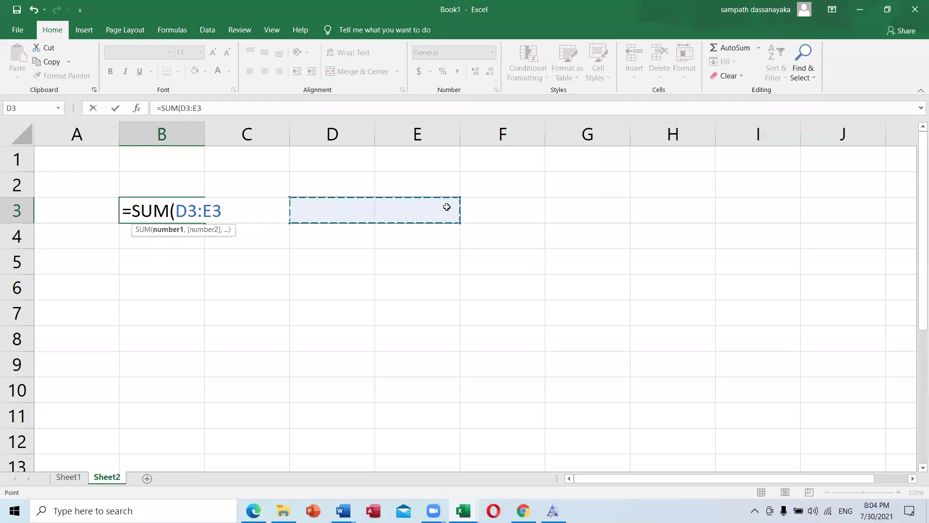
pyautogui.write(')')
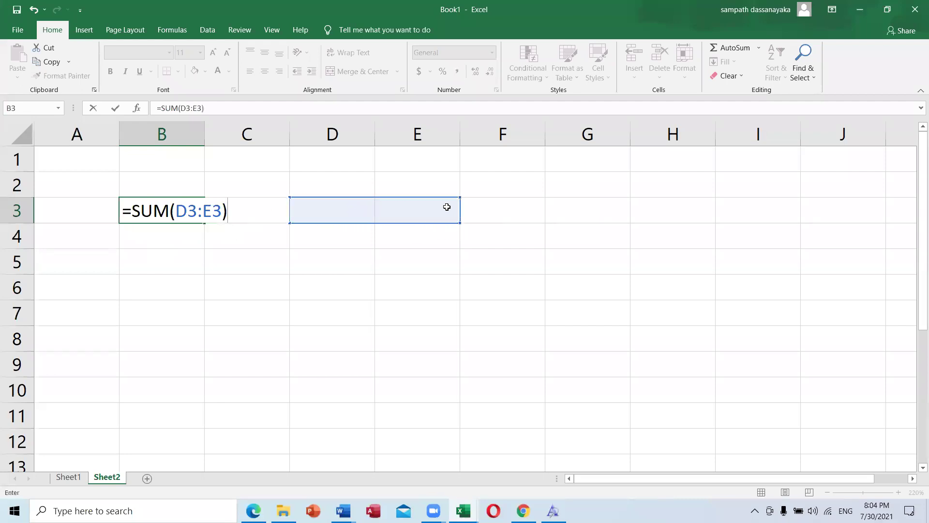
pyautogui.press('Return')
pyautogui.click(182, 209)
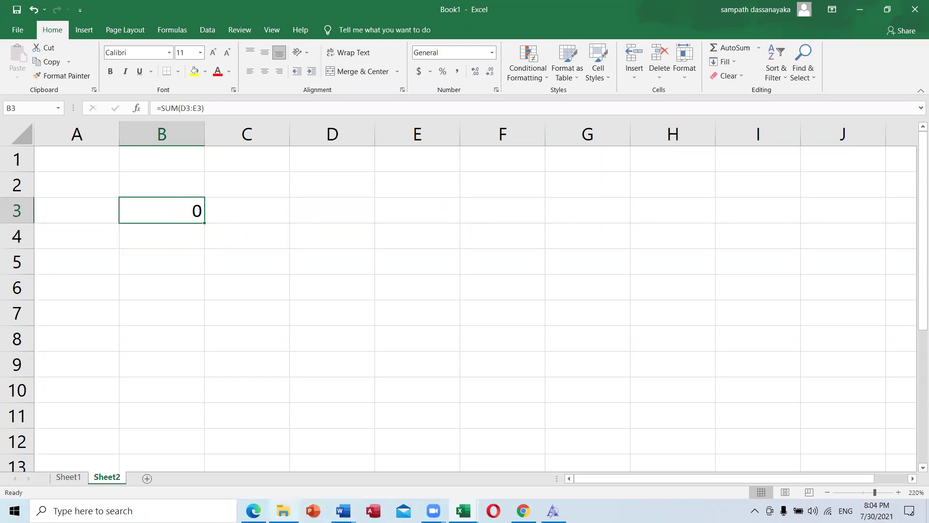
pyautogui.click(253, 511)
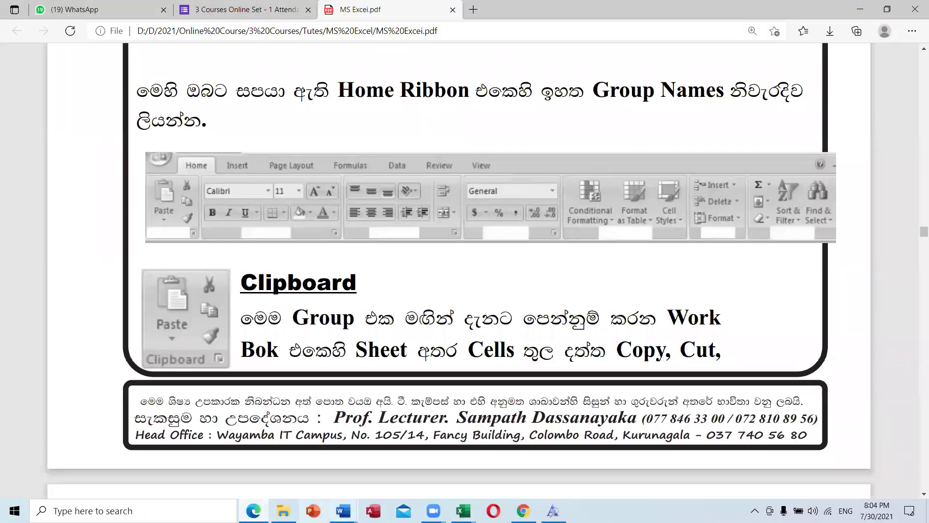
# Step: Bring up the Excel second Lesson notes in Word at the =Sum autocomplete screenshot
pyautogui.click(343, 510)
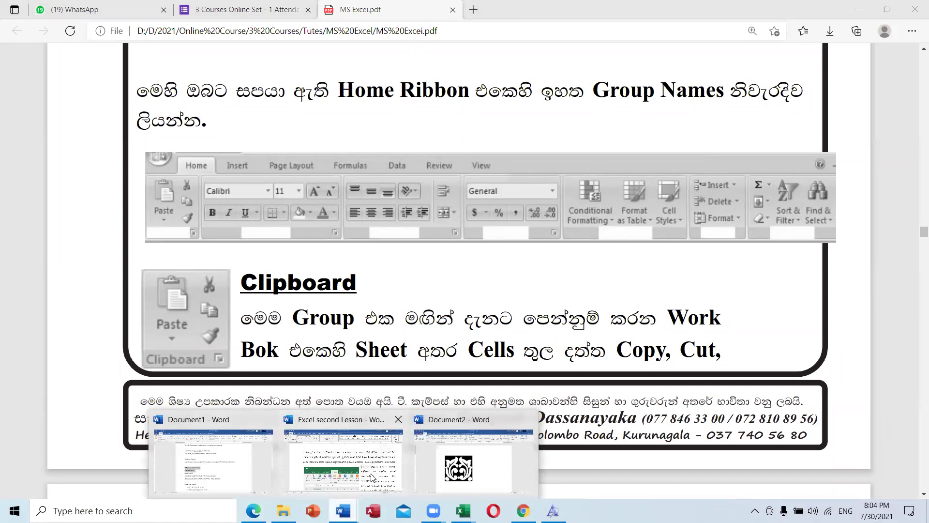
pyautogui.click(356, 463)
pyautogui.scroll(-1, 720, 252)
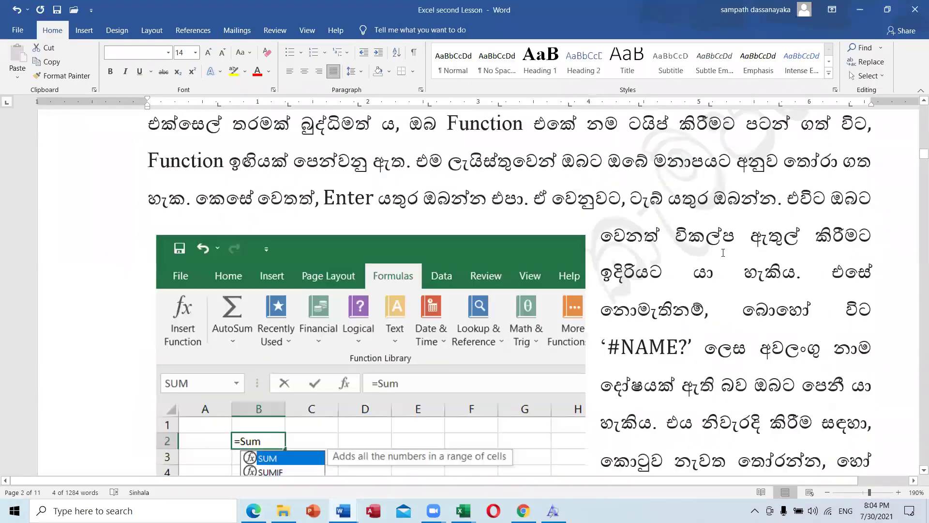
pyautogui.scroll(2, 722, 252)
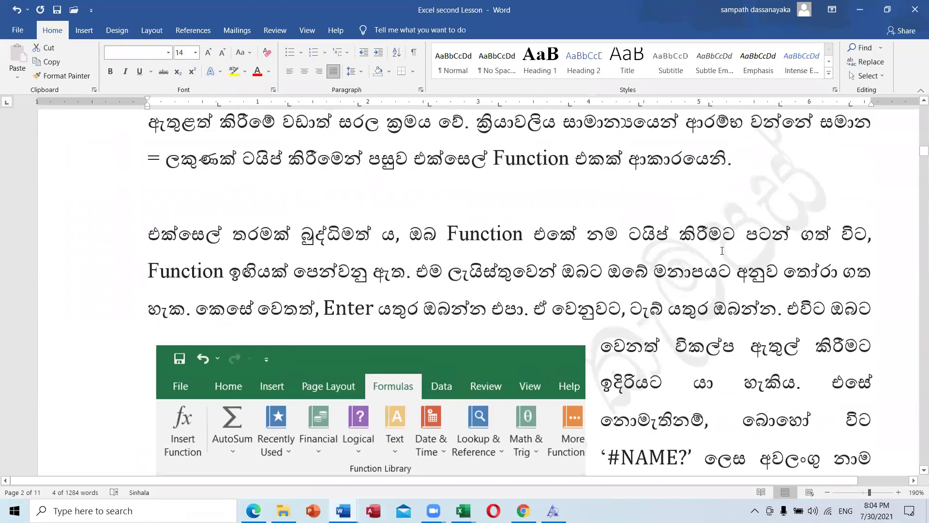
pyautogui.scroll(-3, 722, 250)
pyautogui.scroll(2, 489, 225)
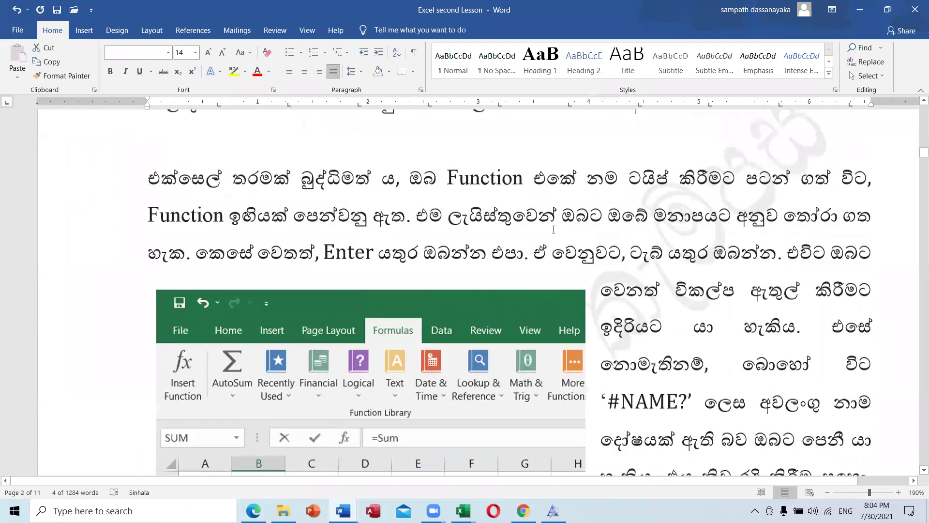
pyautogui.scroll(1, 490, 225)
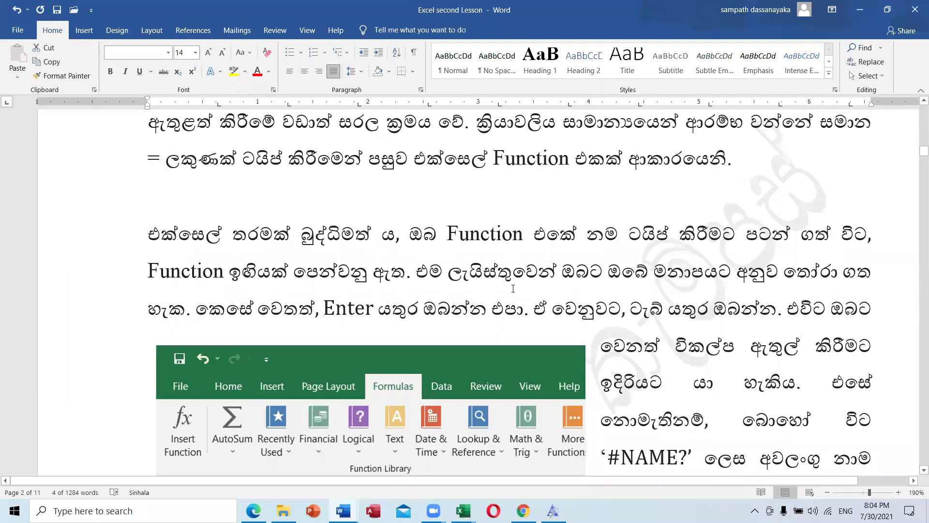
pyautogui.scroll(-3, 512, 302)
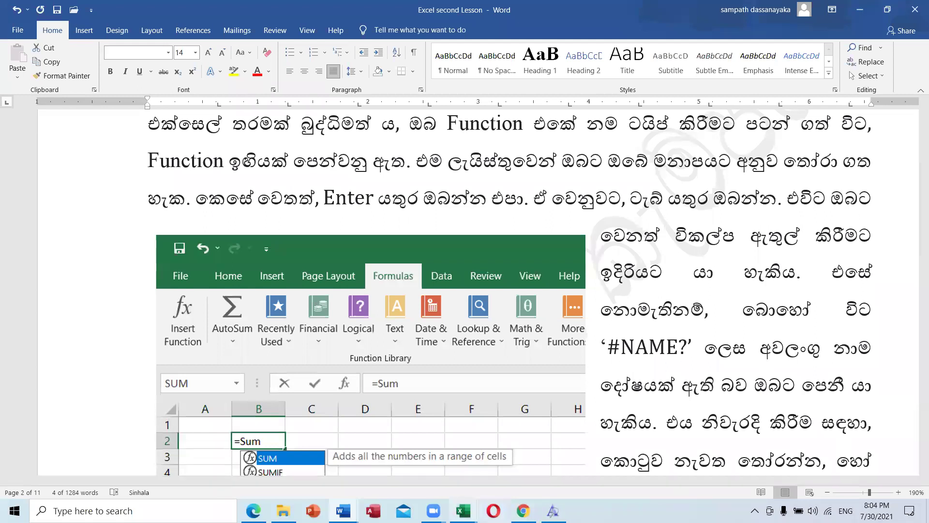
# Step: Enter =SUM(D5:F5) in B5, dismissing the missing-parenthesis warning, then return to the Word notes
pyautogui.moveTo(464, 510)
pyautogui.click(581, 462)
pyautogui.click(175, 253)
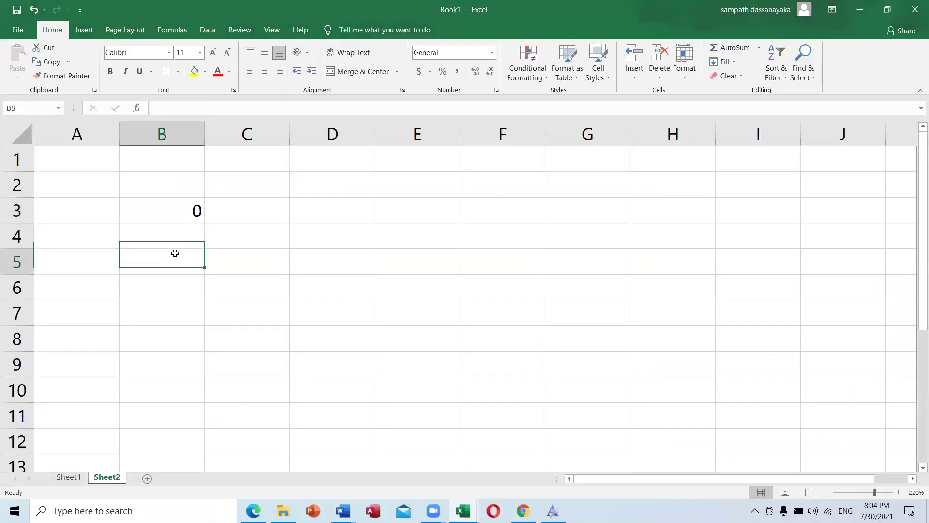
pyautogui.write('=sum')
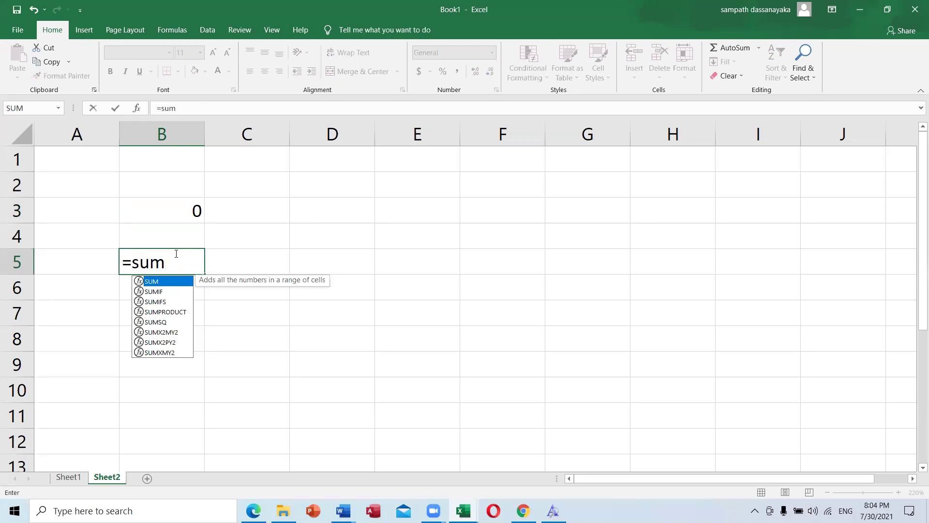
pyautogui.press('Tab')
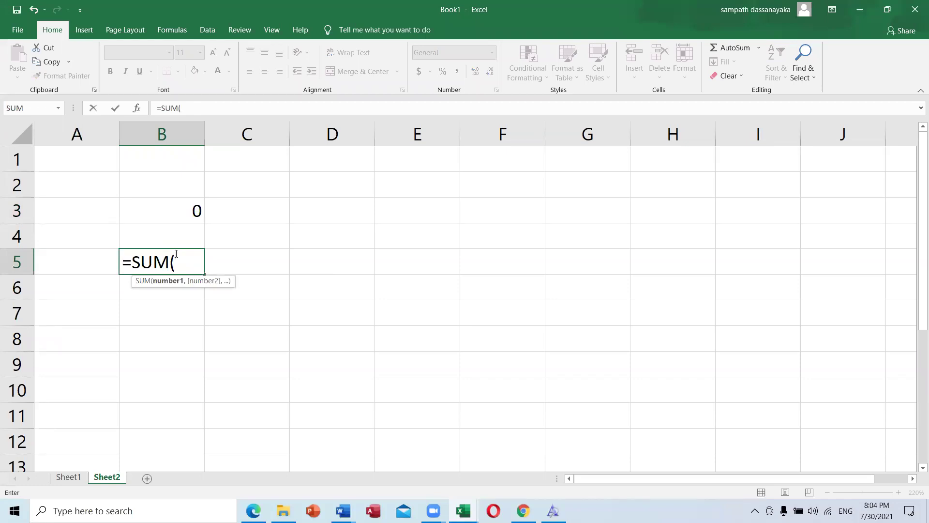
pyautogui.press('Return')
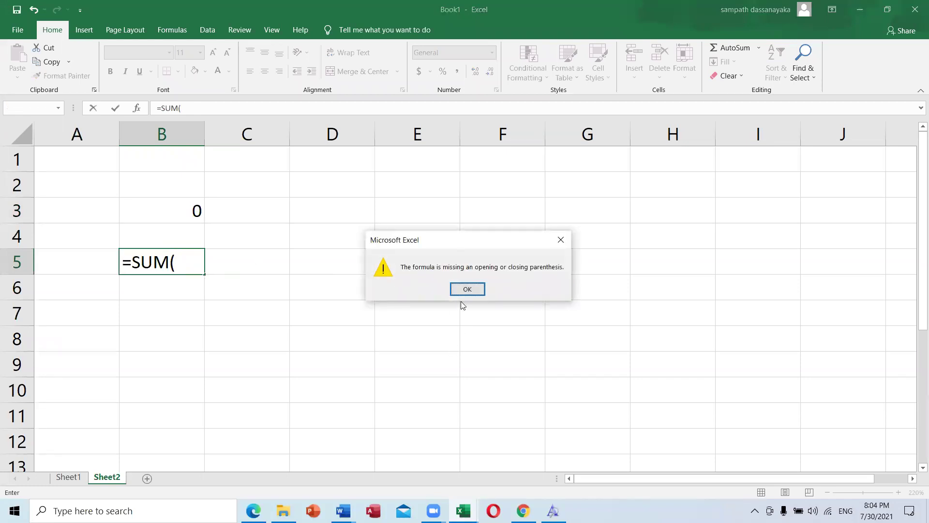
pyautogui.click(468, 288)
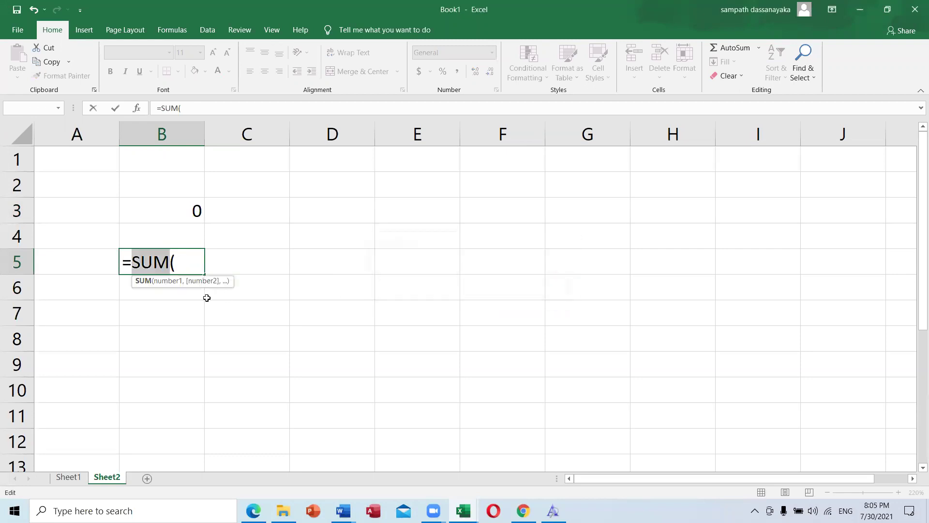
pyautogui.moveTo(353, 261); pyautogui.dragTo(482, 260)
pyautogui.press('Tab')
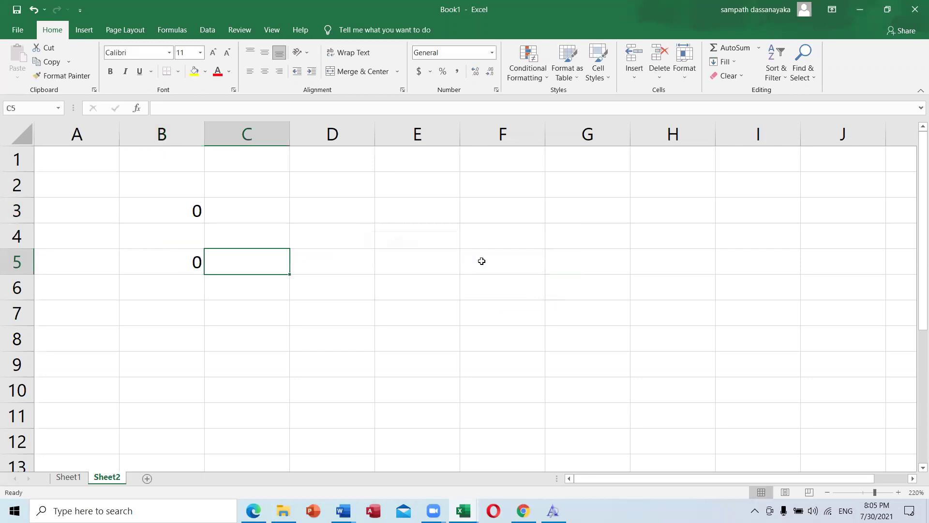
pyautogui.click(145, 264)
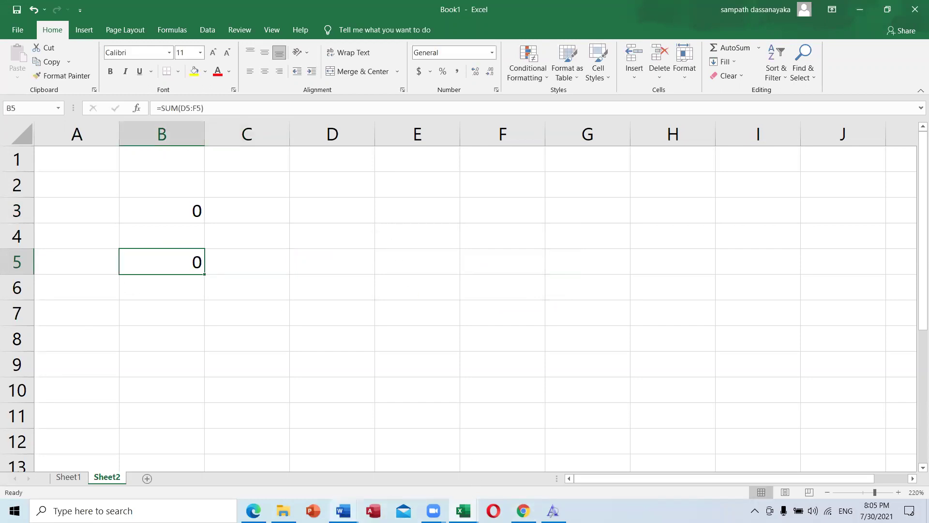
pyautogui.click(343, 511)
pyautogui.click(349, 465)
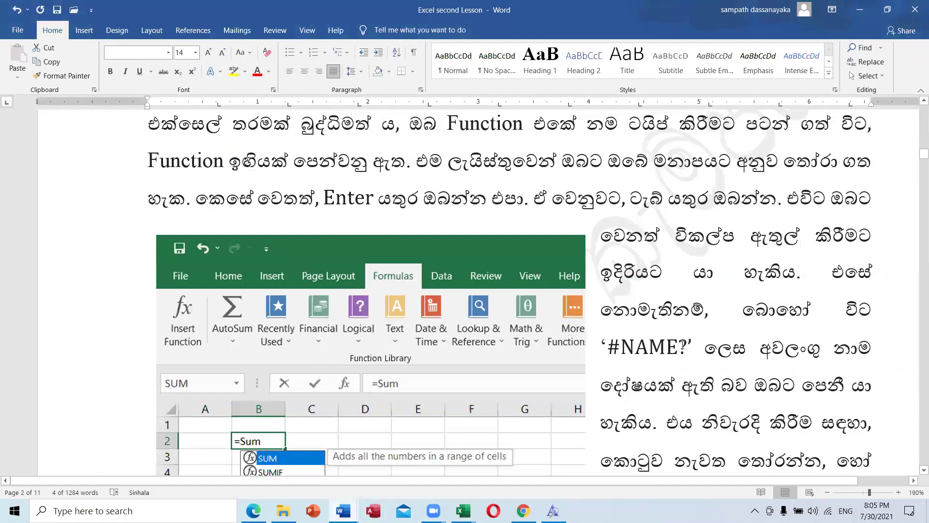
# Step: Scroll down the notes and briefly select the '#NAME?' error text
pyautogui.scroll(-2, 707, 325)
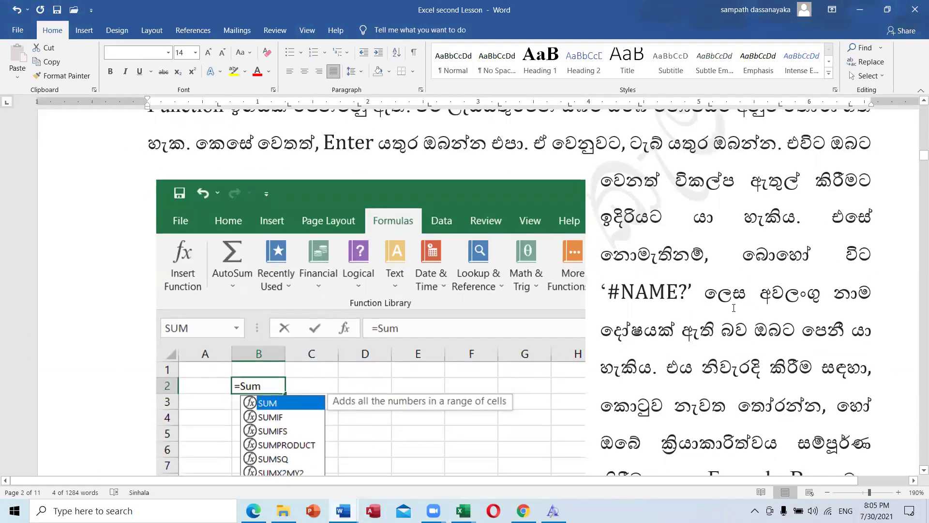
pyautogui.scroll(-2, 688, 368)
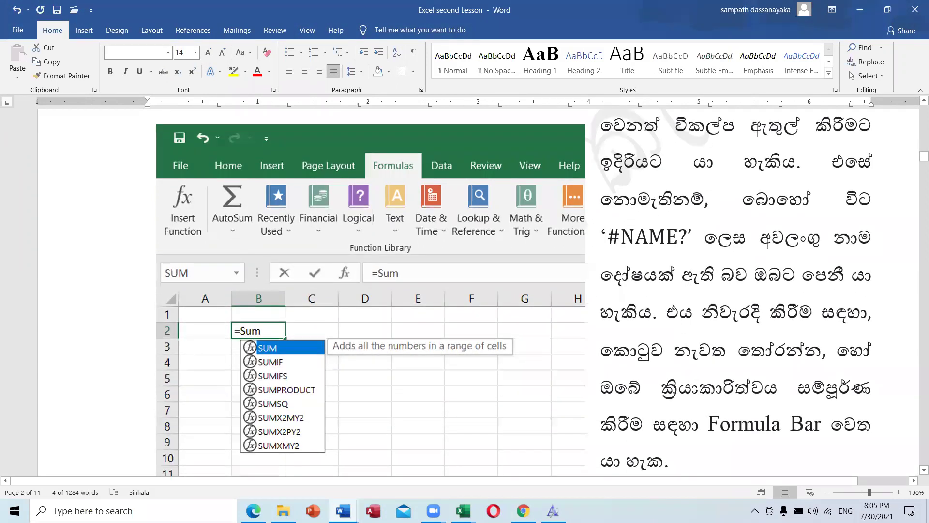
pyautogui.scroll(-2, 696, 387)
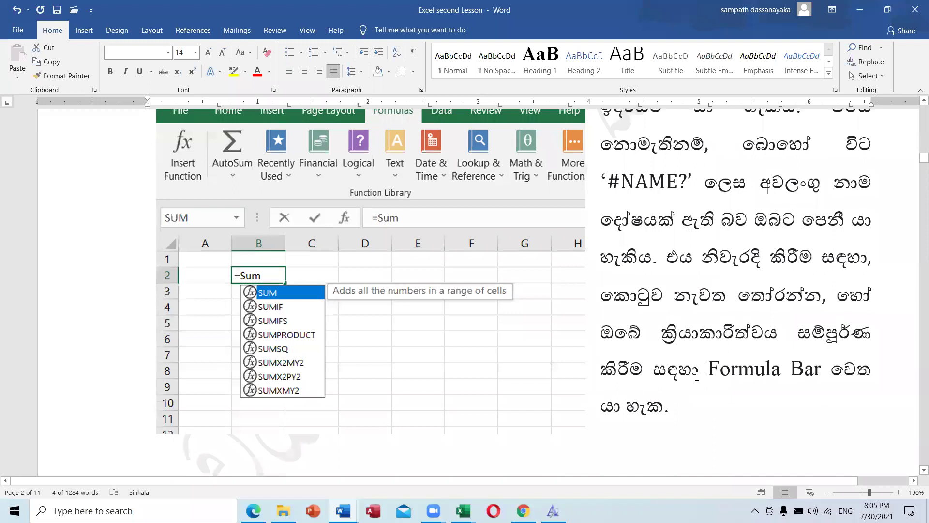
pyautogui.scroll(-1, 696, 376)
pyautogui.scroll(4, 678, 339)
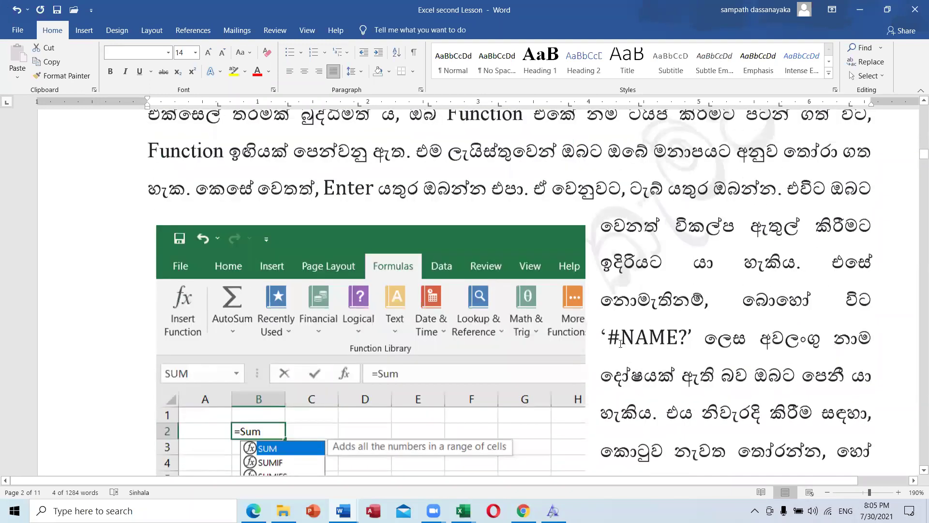
pyautogui.moveTo(611, 345); pyautogui.dragTo(691, 344)
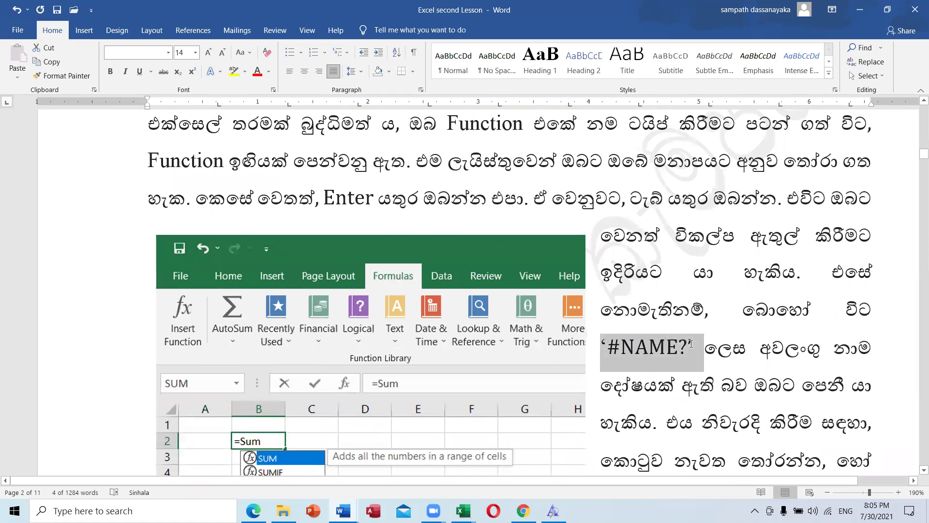
pyautogui.click(658, 385)
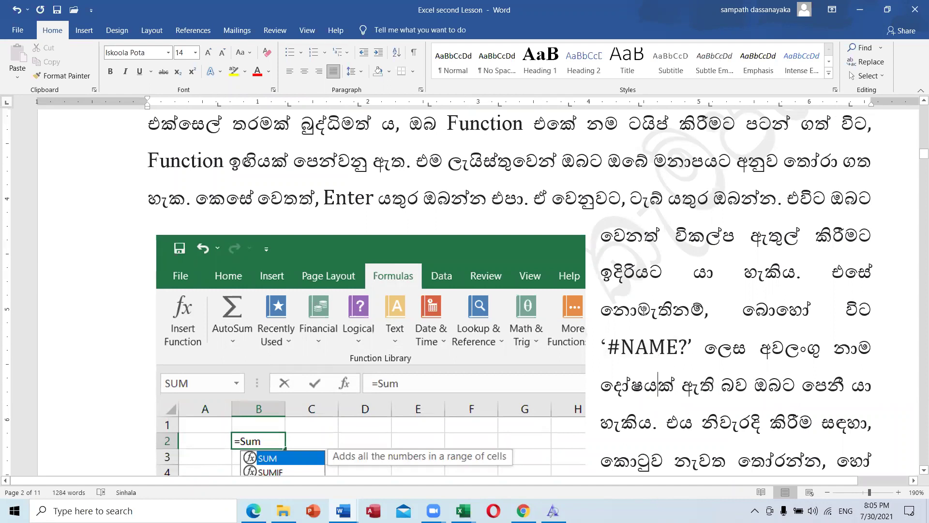
# Step: Scroll to section 2 on Insert Function, covering Search for a Function and Select a Function
pyautogui.scroll(-3, 642, 335)
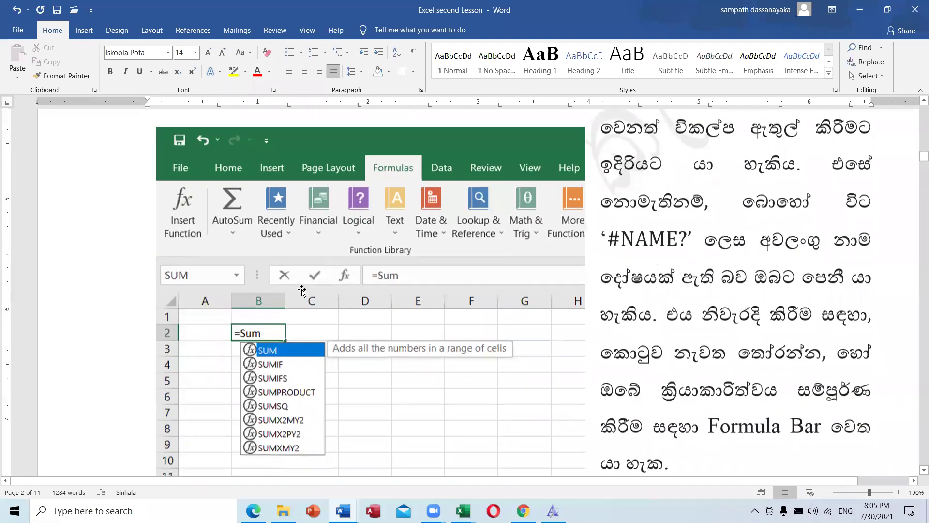
pyautogui.scroll(-3, 229, 352)
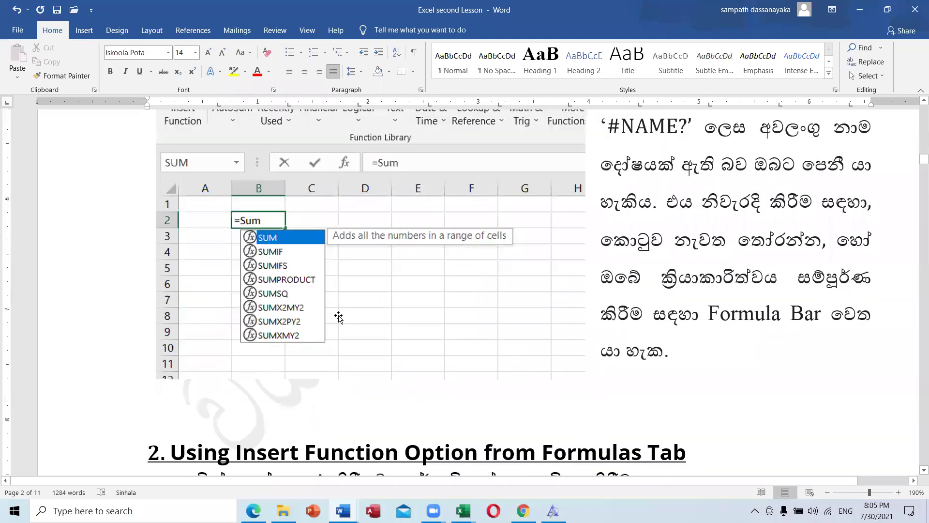
pyautogui.scroll(-1, 303, 269)
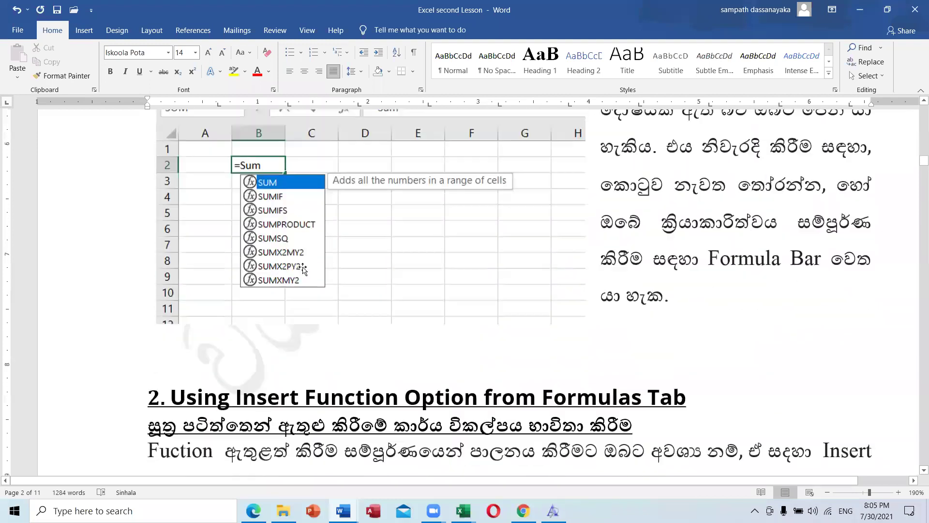
pyautogui.scroll(4, 303, 269)
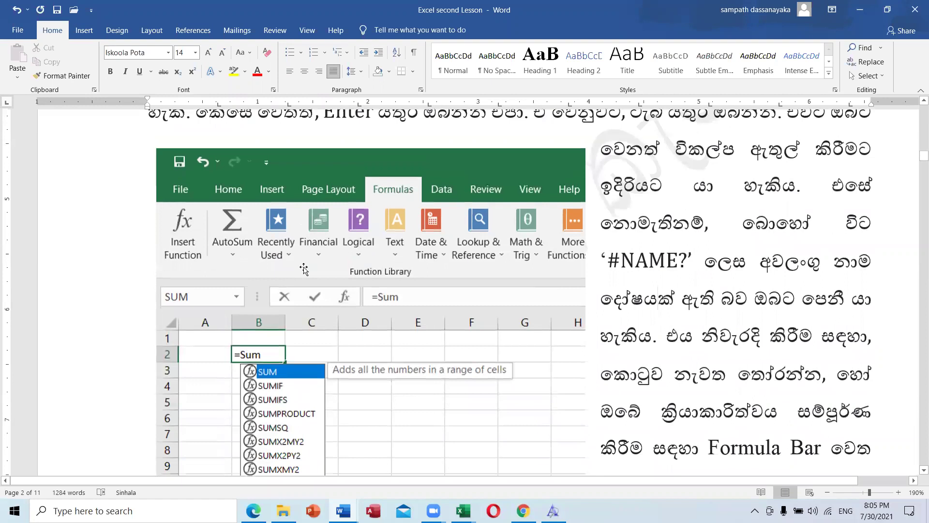
pyautogui.scroll(-7, 305, 267)
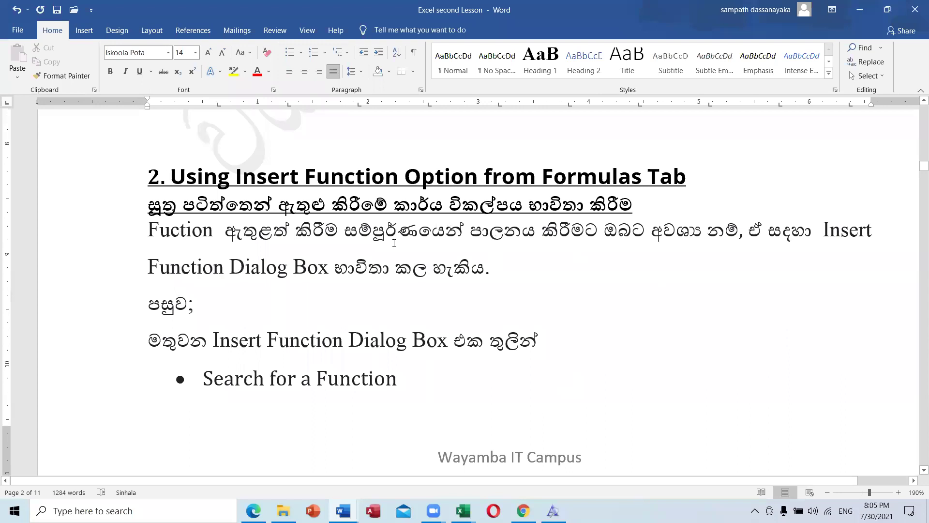
pyautogui.scroll(-5, 396, 340)
pyautogui.scroll(1, 396, 341)
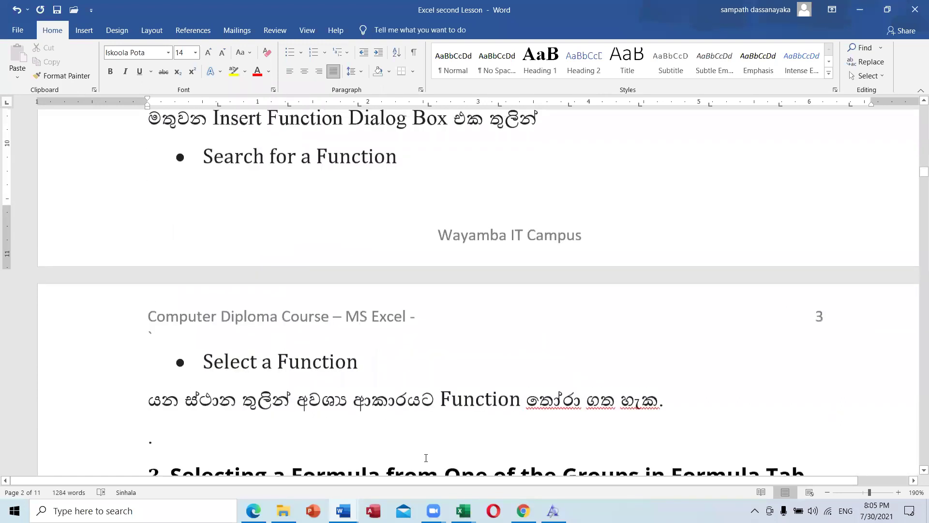
# Step: Enter 25, 50 and 45 into cells F4, G4 and H4 of Book1
pyautogui.moveTo(464, 511)
pyautogui.click(600, 451)
pyautogui.click(362, 255)
pyautogui.click(463, 236)
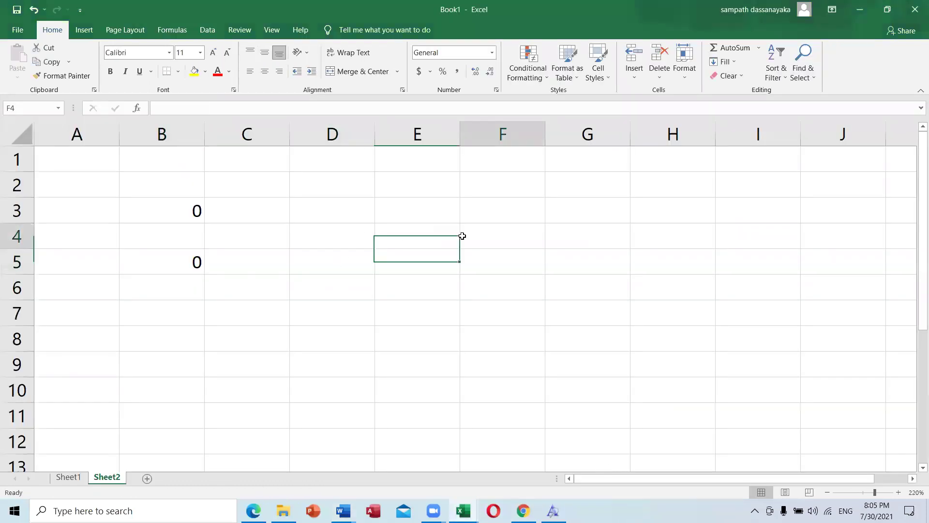
pyautogui.write('25')
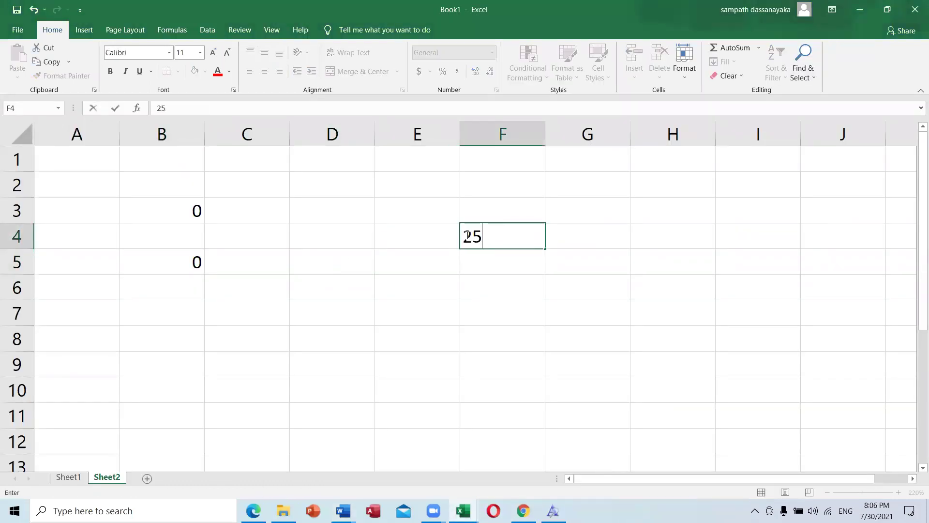
pyautogui.press('Tab')
pyautogui.write('50')
pyautogui.press('Tab')
pyautogui.write('45')
pyautogui.press('Tab')
# Step: Select cell F6, abandoning a half-started entry there
pyautogui.click(654, 300)
pyautogui.click(768, 242)
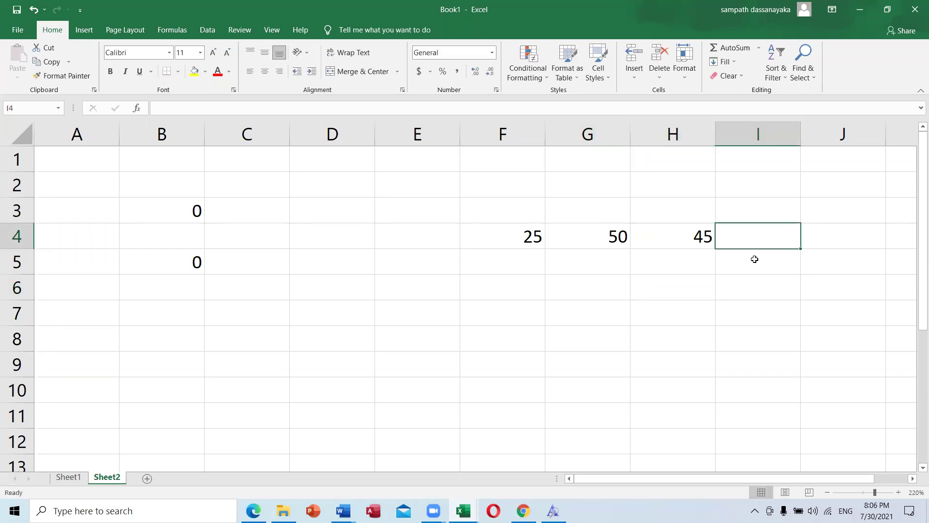
pyautogui.click(508, 293)
pyautogui.write('=')
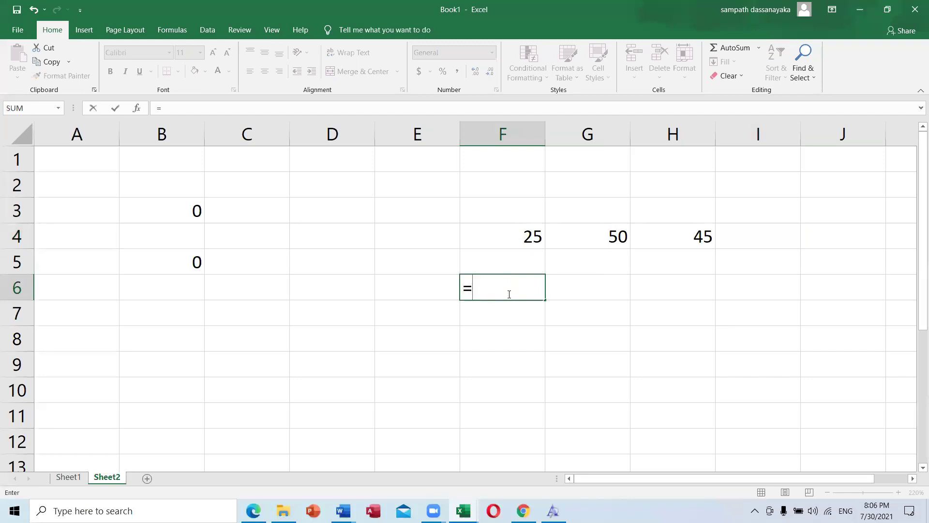
pyautogui.press('BackSpace')
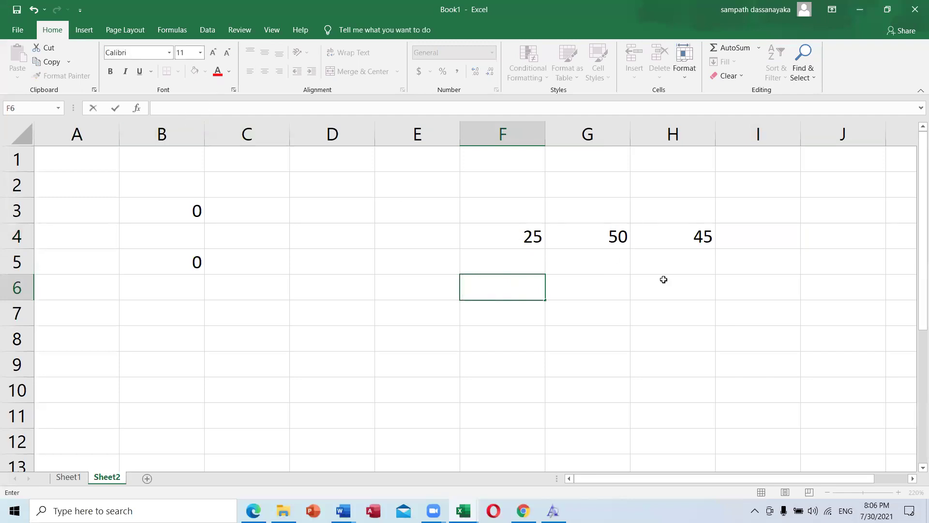
pyautogui.press('Down')
pyautogui.press('Down')
pyautogui.press('Left')
pyautogui.click(522, 286)
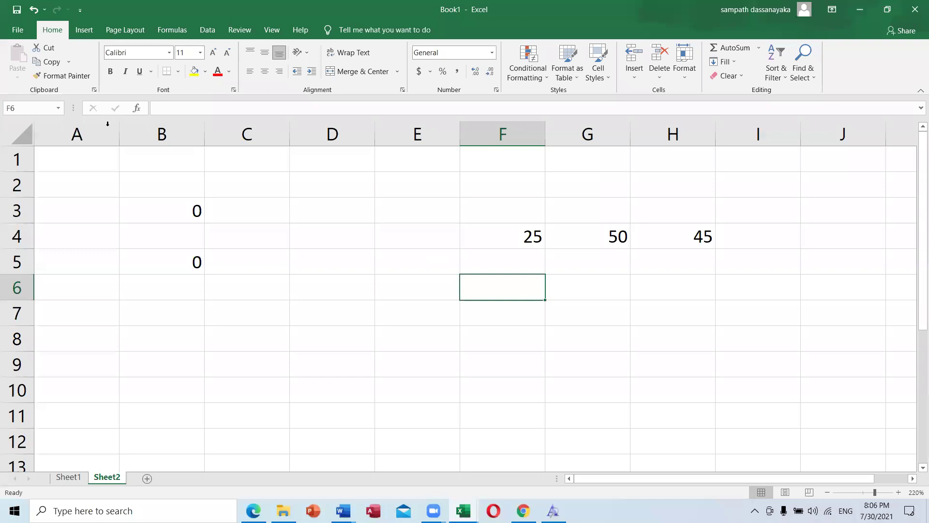
# Step: Enter =F4+G4+H4 in F6 to get 120, then bring the Word lesson notes forward
pyautogui.click(173, 111)
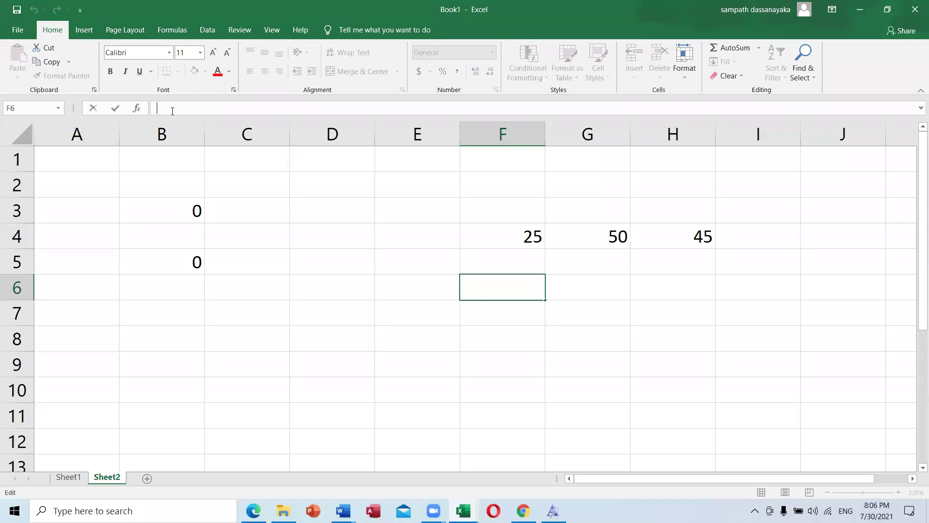
pyautogui.write('=')
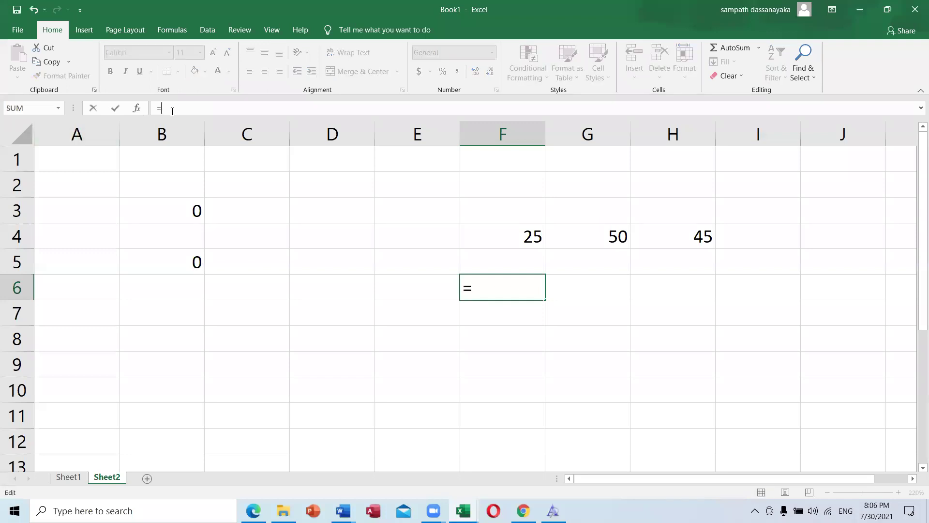
pyautogui.click(494, 233)
pyautogui.write('+')
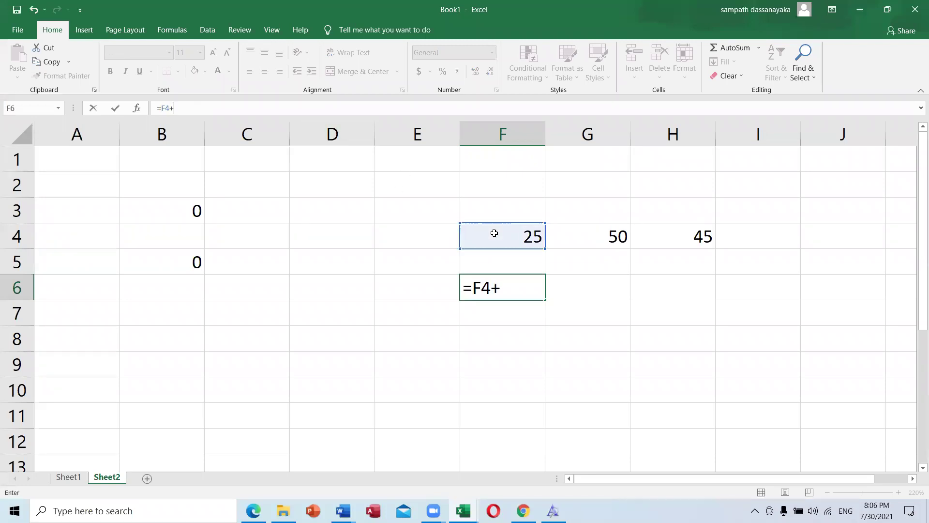
pyautogui.click(584, 241)
pyautogui.write('+')
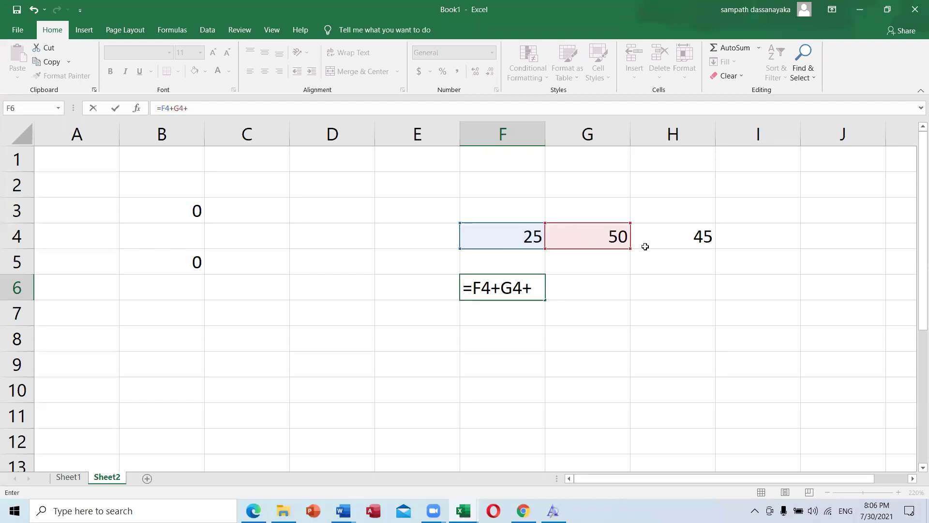
pyautogui.click(661, 236)
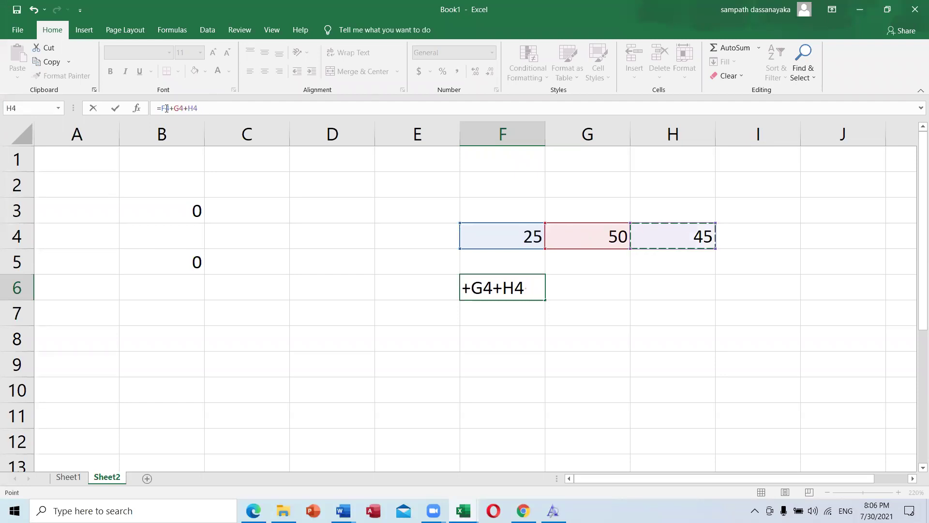
pyautogui.press('Return')
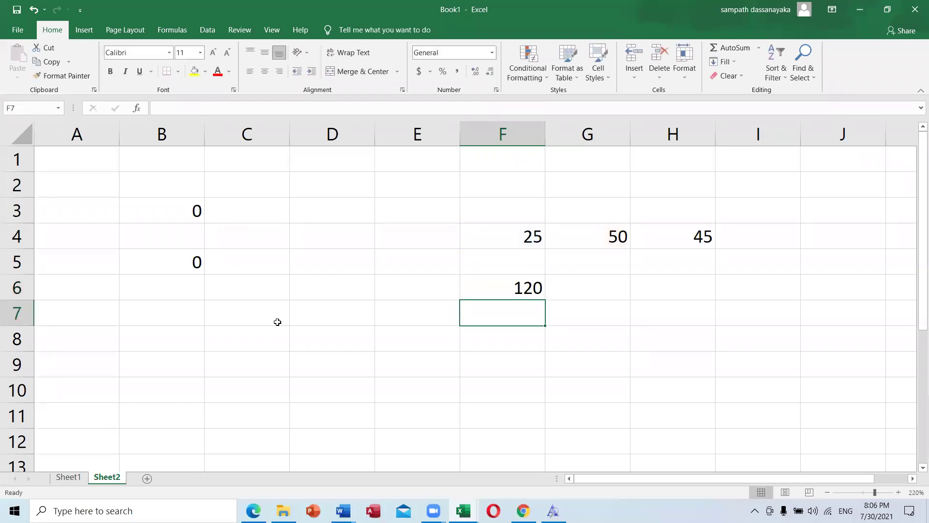
pyautogui.click(494, 285)
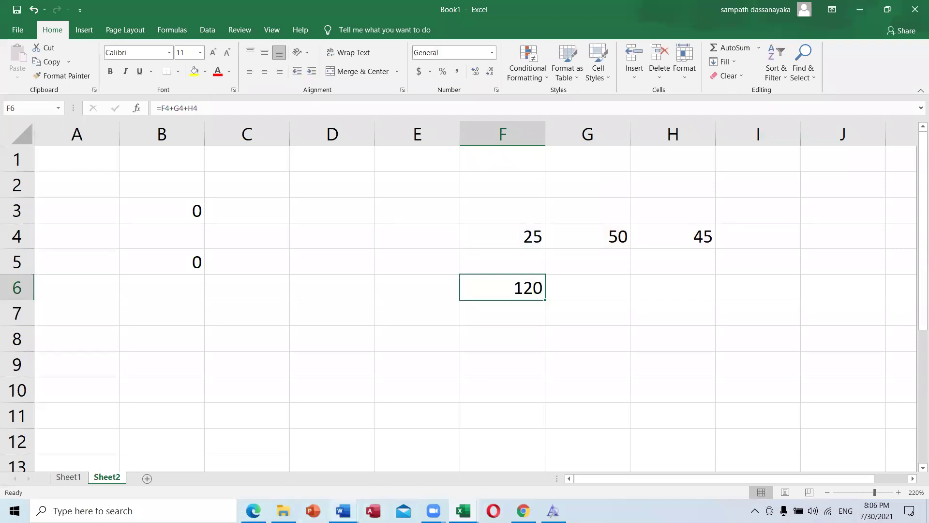
pyautogui.click(343, 511)
pyautogui.click(315, 472)
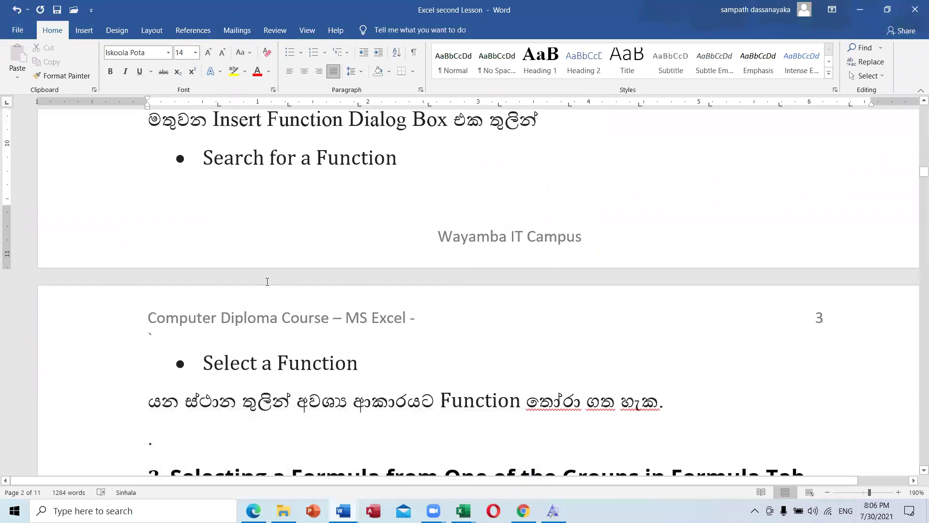
# Step: Scroll the lesson notes down to section 3 on choosing formulas by Formulas tab group
pyautogui.scroll(5, 307, 410)
pyautogui.scroll(1, 307, 410)
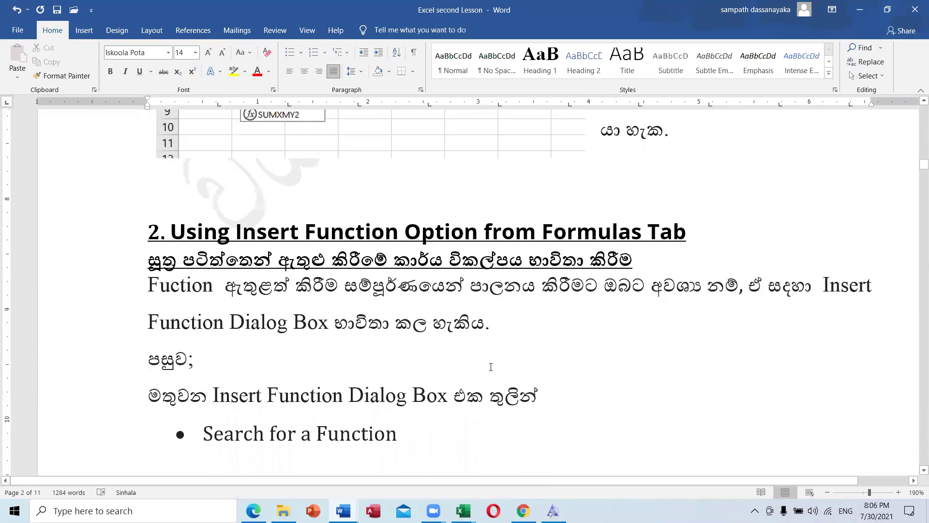
pyautogui.scroll(-4, 492, 371)
pyautogui.scroll(-5, 492, 371)
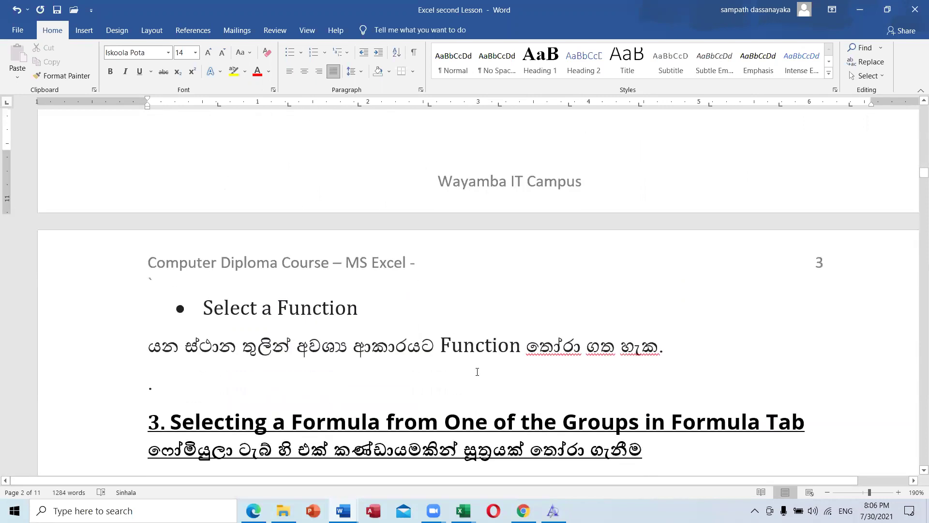
pyautogui.scroll(-4, 468, 353)
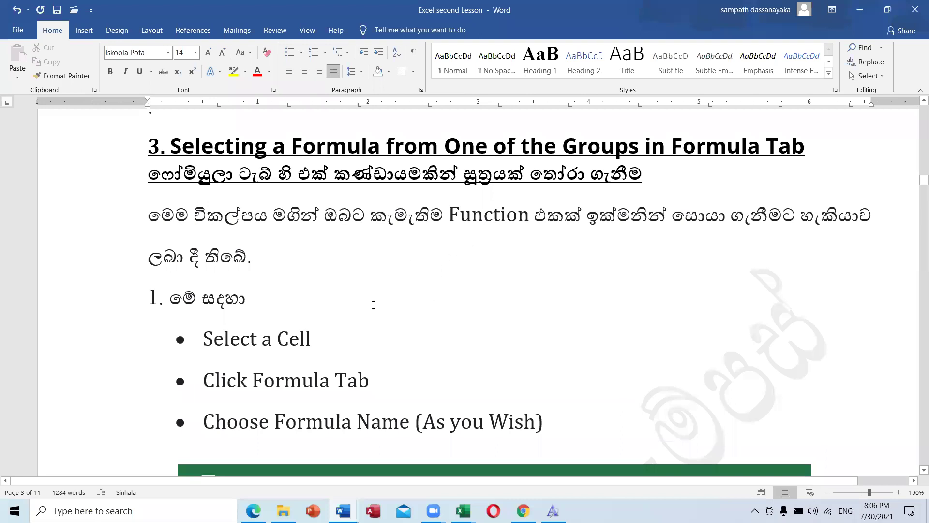
pyautogui.scroll(-2, 363, 293)
pyautogui.scroll(-5, 363, 293)
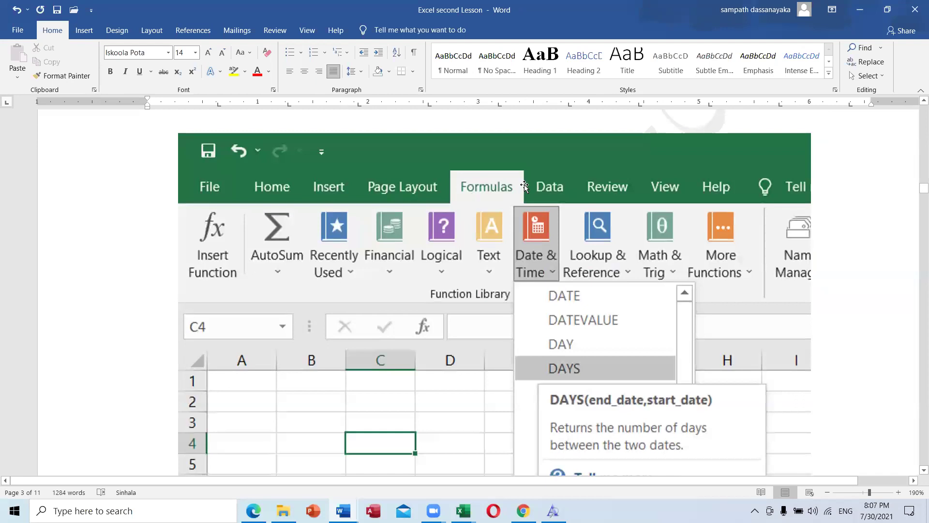
# Step: Return to the Book1 workbook and select the empty cell C7
pyautogui.moveTo(463, 511)
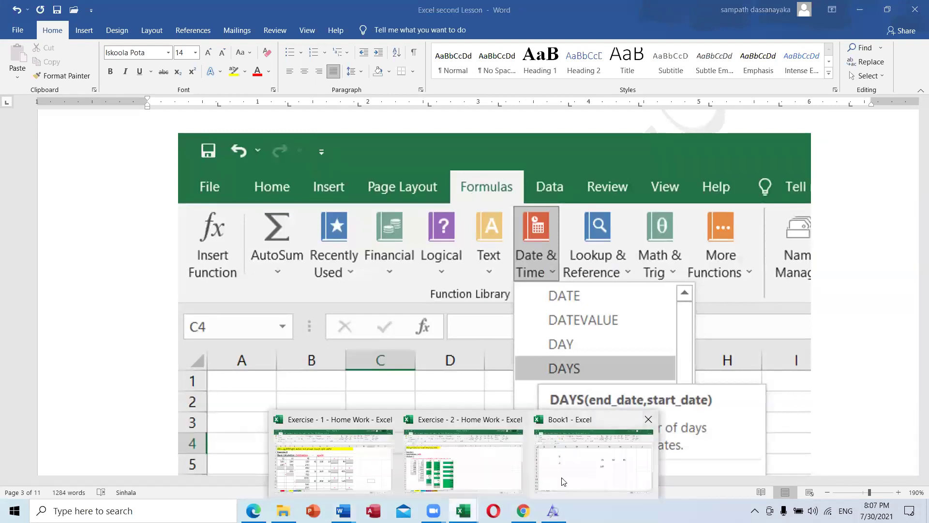
pyautogui.click(624, 455)
pyautogui.click(231, 320)
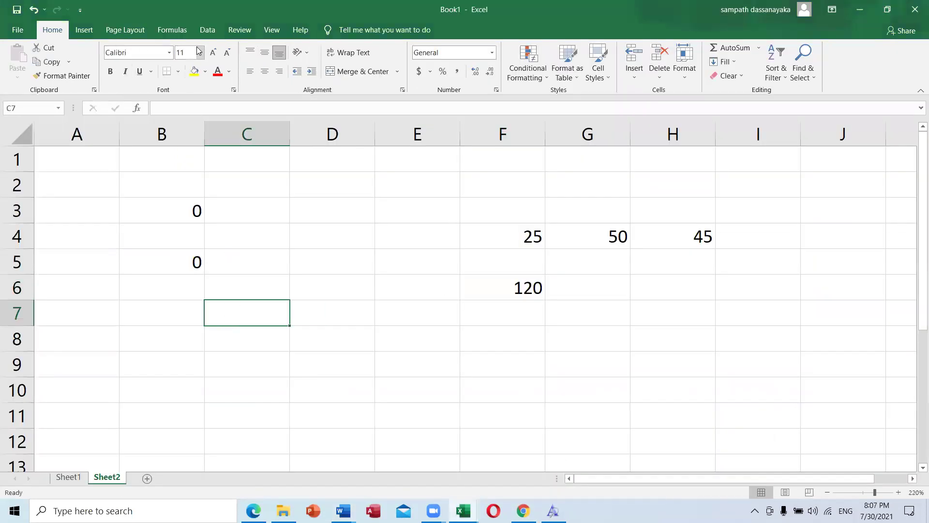
# Step: Open Insert Function from the Formulas tab for cell C7
pyautogui.click(170, 33)
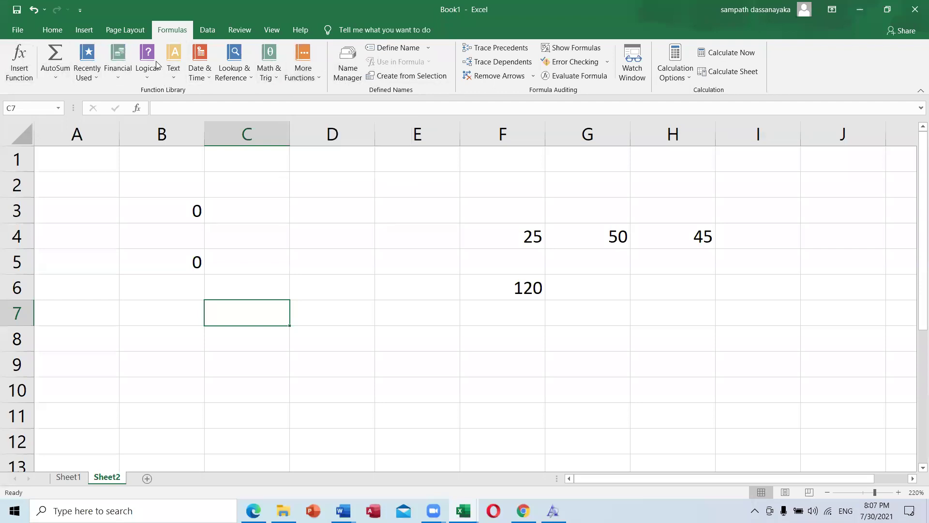
pyautogui.click(19, 61)
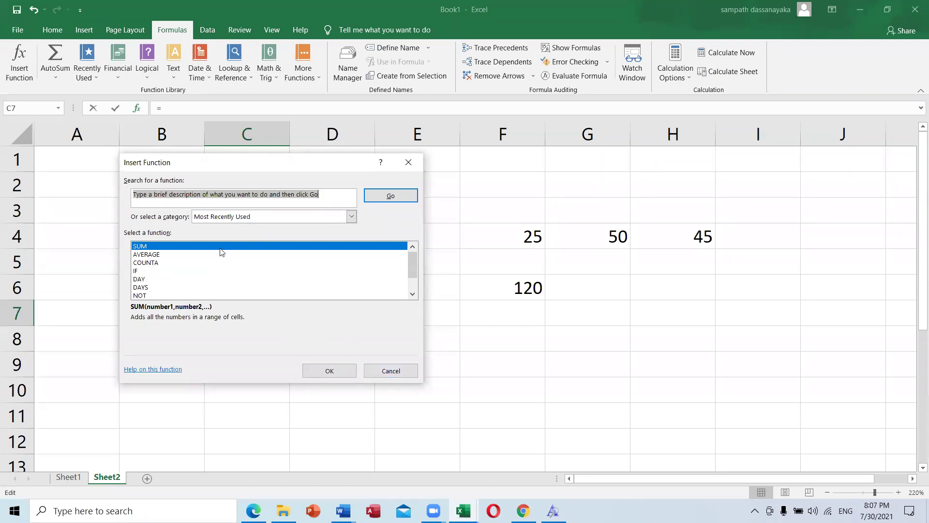
# Step: Search Insert Function for SUM, then MAX, and cancel without inserting anything into C7
pyautogui.click(162, 194)
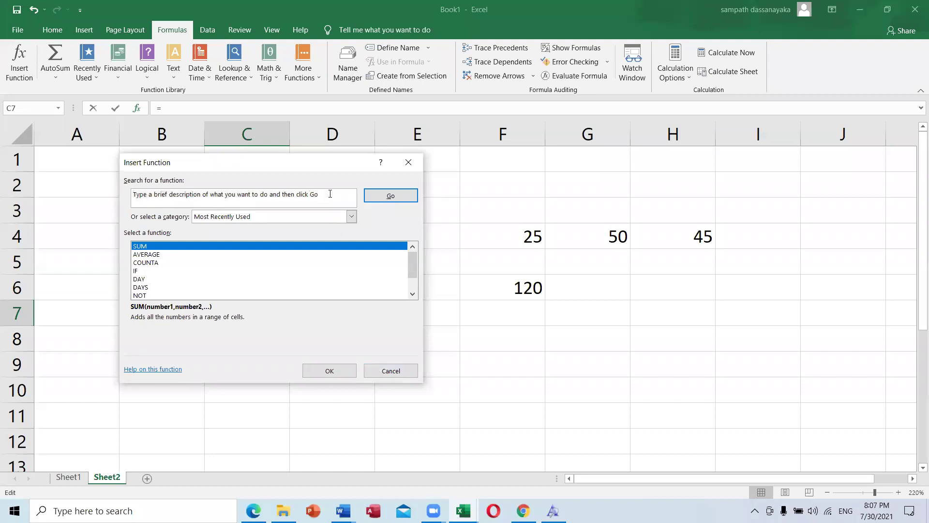
pyautogui.moveTo(330, 194); pyautogui.dragTo(62, 183)
pyautogui.write('su')
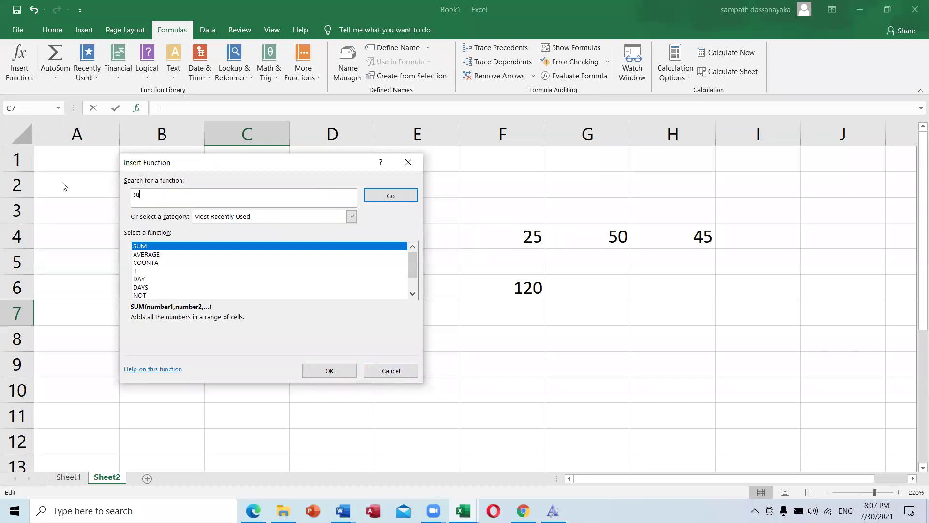
pyautogui.write('m')
pyautogui.press('BackSpace')
pyautogui.press('BackSpace')
pyautogui.press('BackSpace')
pyautogui.press('BackSpace')
pyautogui.write('max')
pyautogui.click(383, 195)
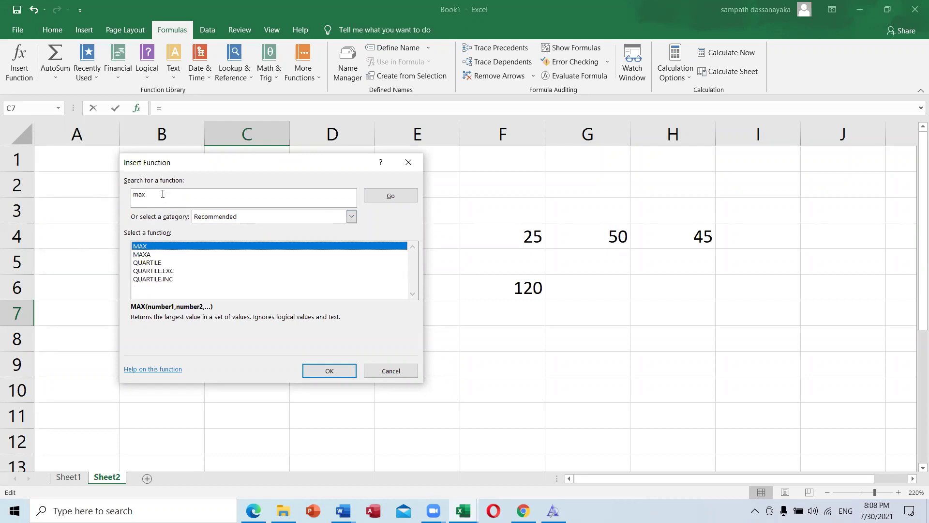
pyautogui.click(391, 370)
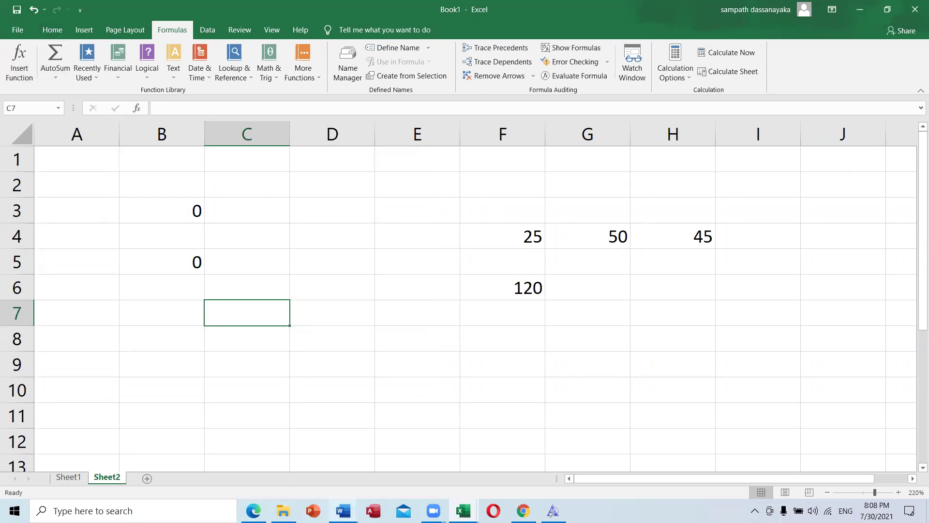
# Step: Switch to the Word notes and scroll past the DAY Function Arguments steps to 4. Using AutoSum Option
pyautogui.moveTo(344, 511)
pyautogui.click(223, 465)
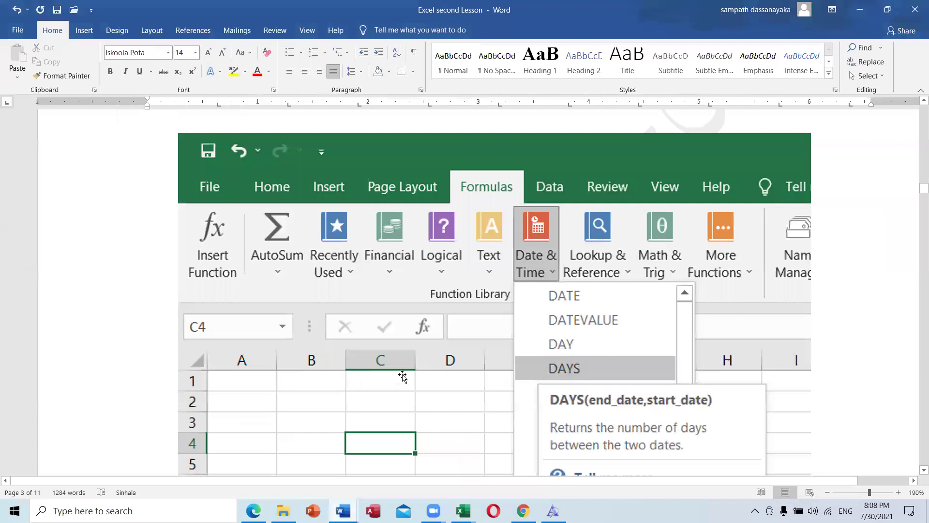
pyautogui.scroll(-4, 401, 379)
pyautogui.scroll(3, 401, 377)
pyautogui.scroll(5, 377, 387)
pyautogui.scroll(-1, 238, 354)
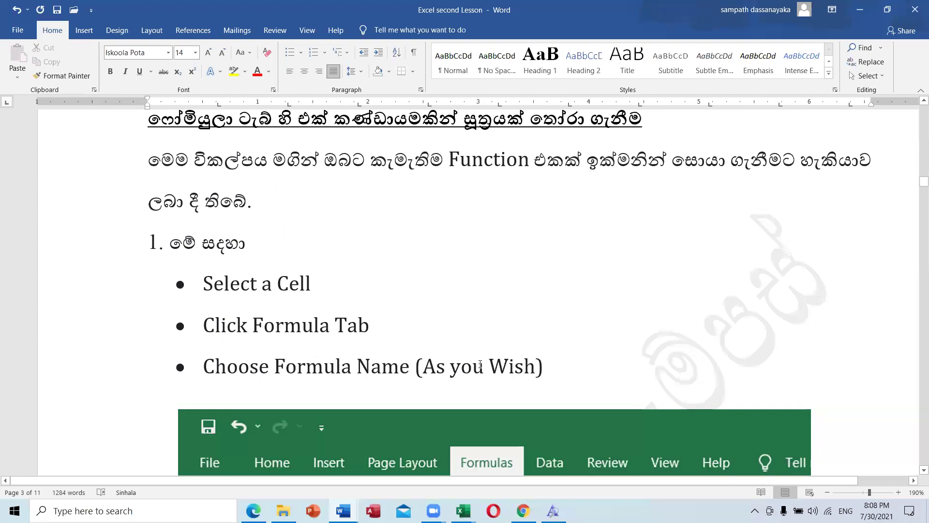
pyautogui.scroll(-2, 344, 344)
pyautogui.scroll(-7, 344, 344)
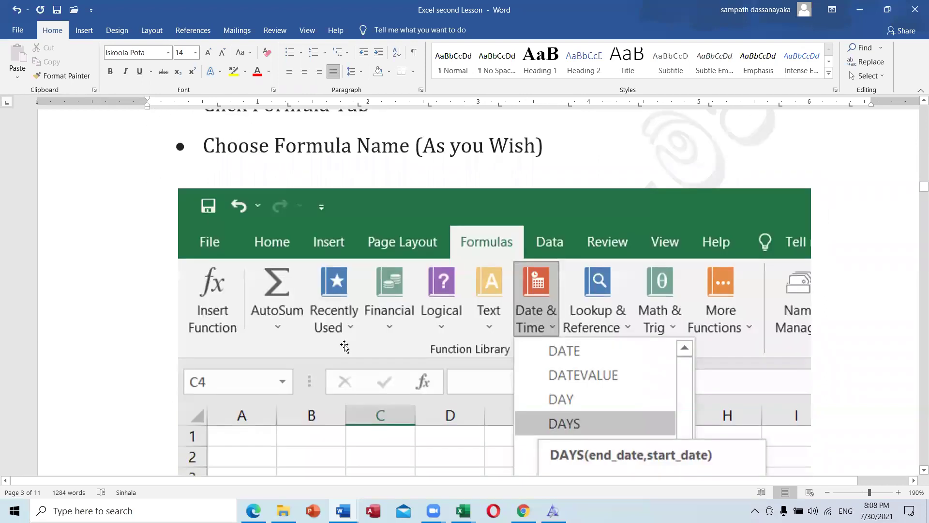
pyautogui.scroll(-8, 347, 348)
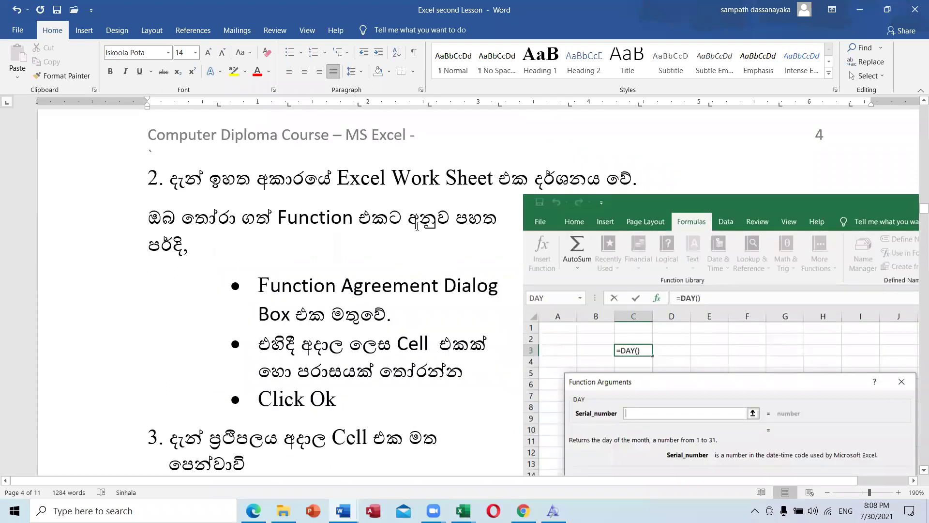
pyautogui.scroll(-1, 385, 261)
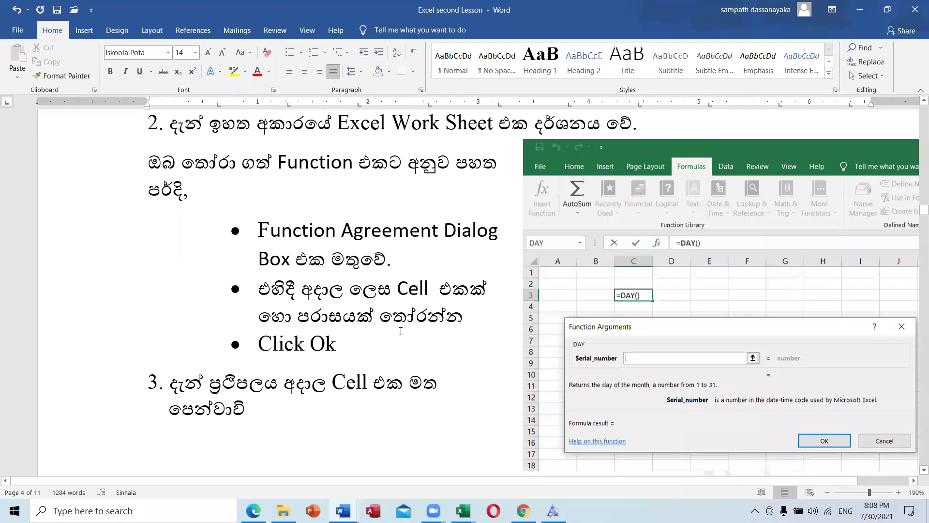
pyautogui.scroll(-1, 645, 385)
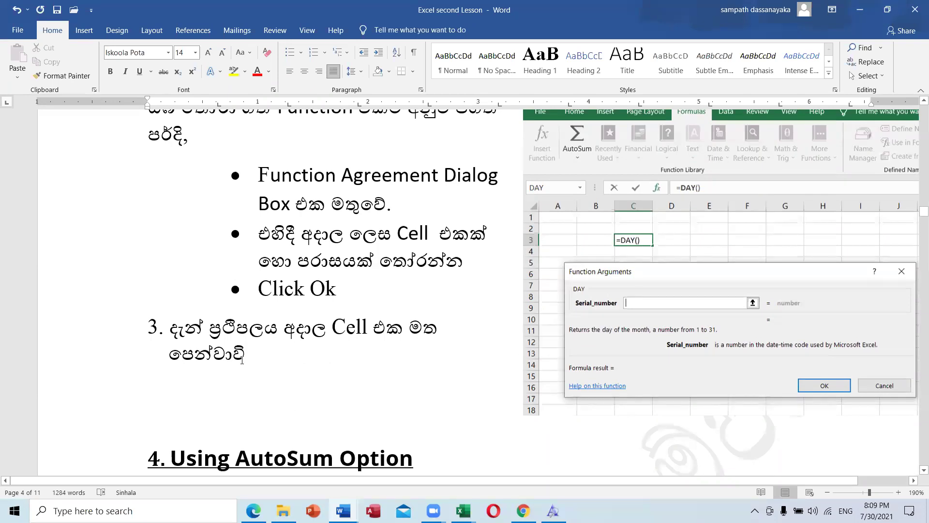
pyautogui.scroll(-5, 259, 366)
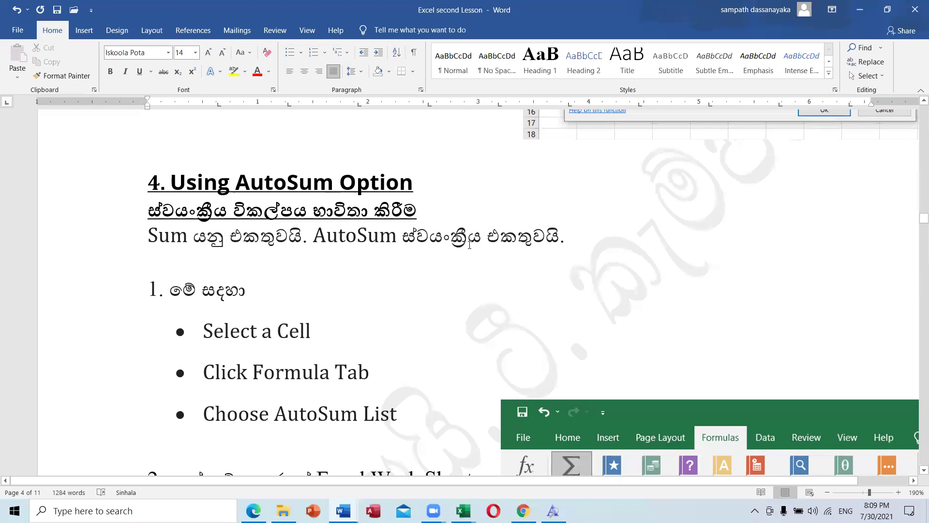
# Step: Scroll through the AutoSum steps to =SUM(B3:B7), just before 7 Basic Excel Formulas on page 5
pyautogui.scroll(-3, 332, 339)
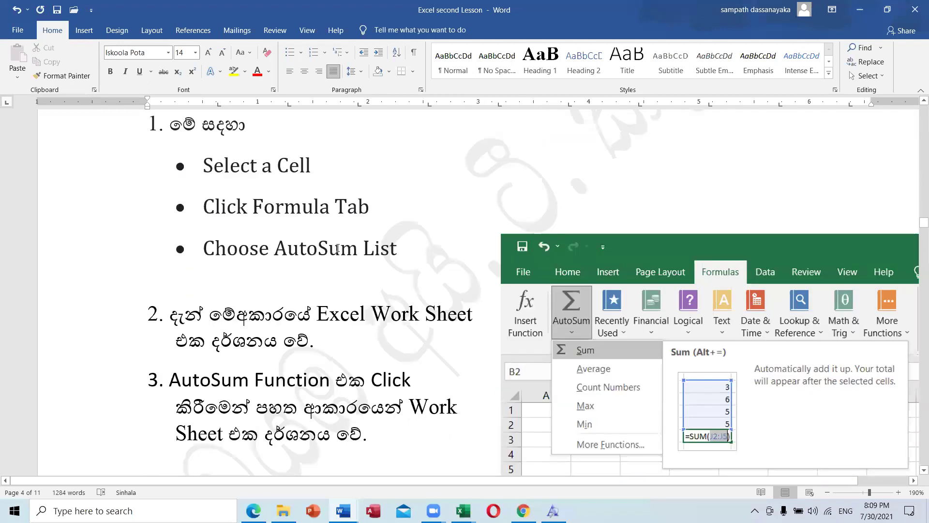
pyautogui.scroll(-1, 416, 244)
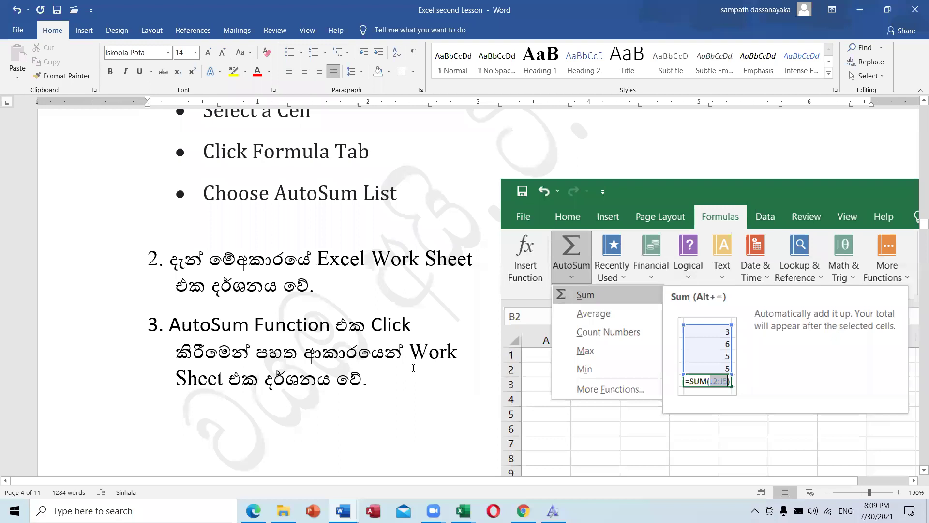
pyautogui.scroll(-3, 414, 368)
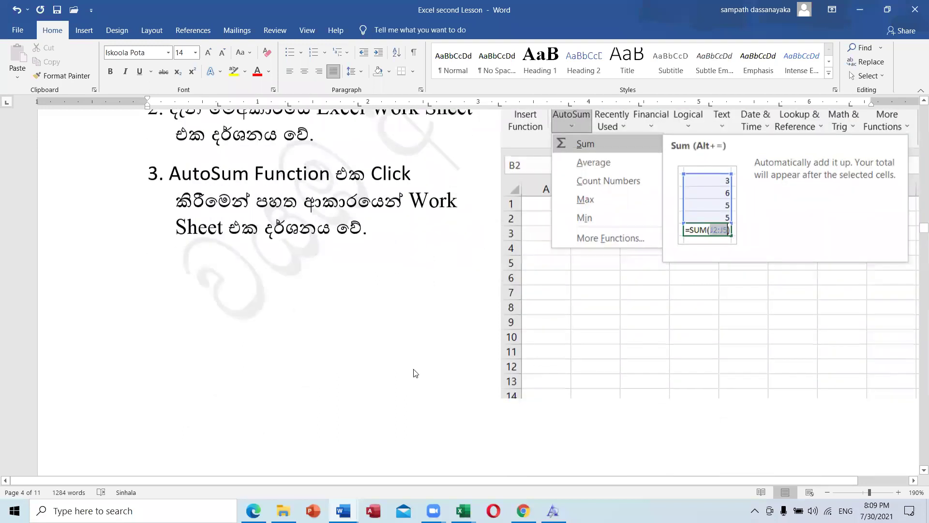
pyautogui.scroll(-8, 414, 370)
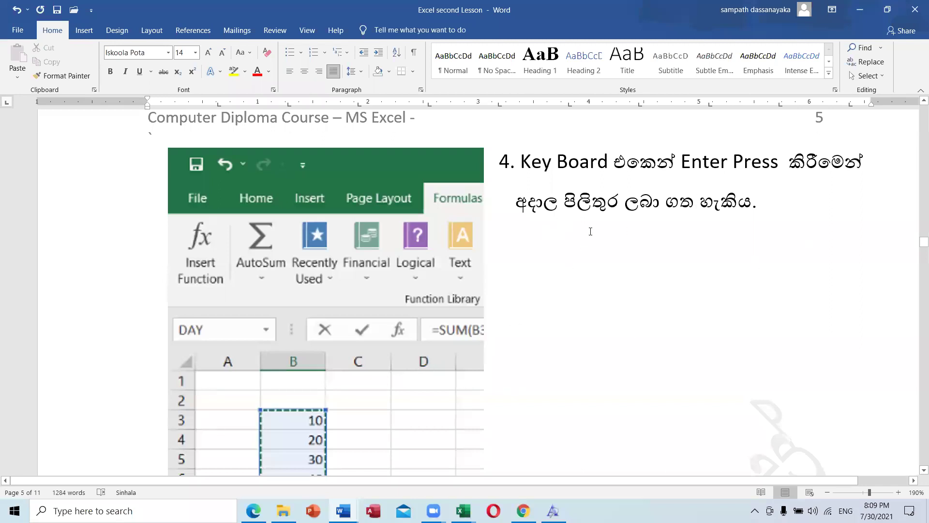
pyautogui.scroll(-3, 590, 231)
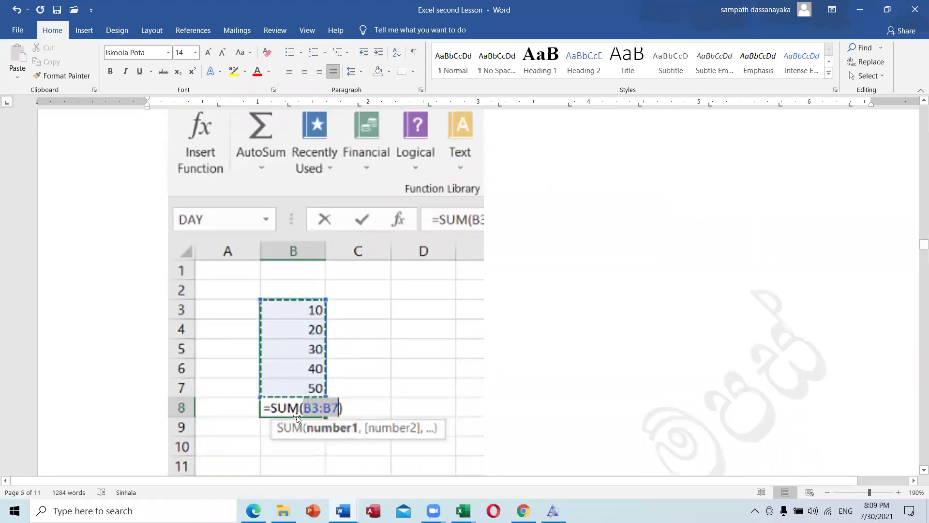
pyautogui.scroll(-4, 324, 370)
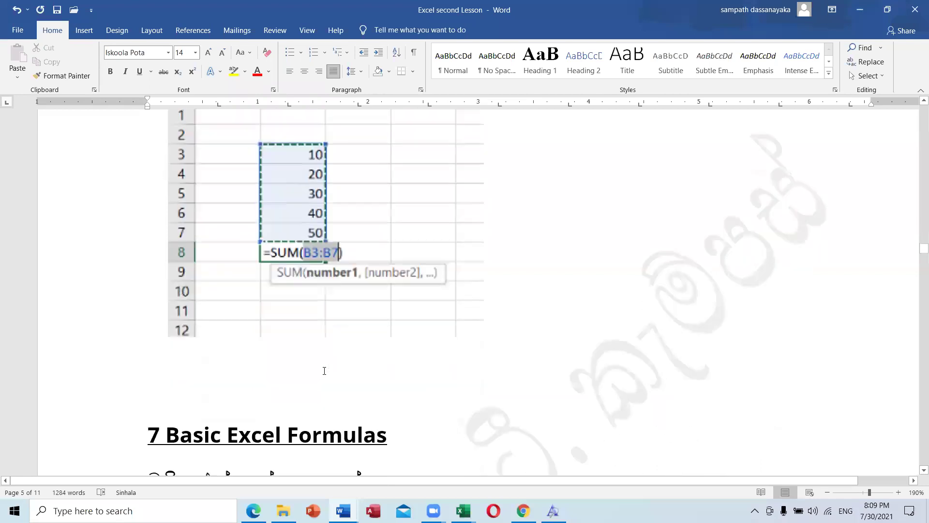
pyautogui.scroll(-4, 325, 370)
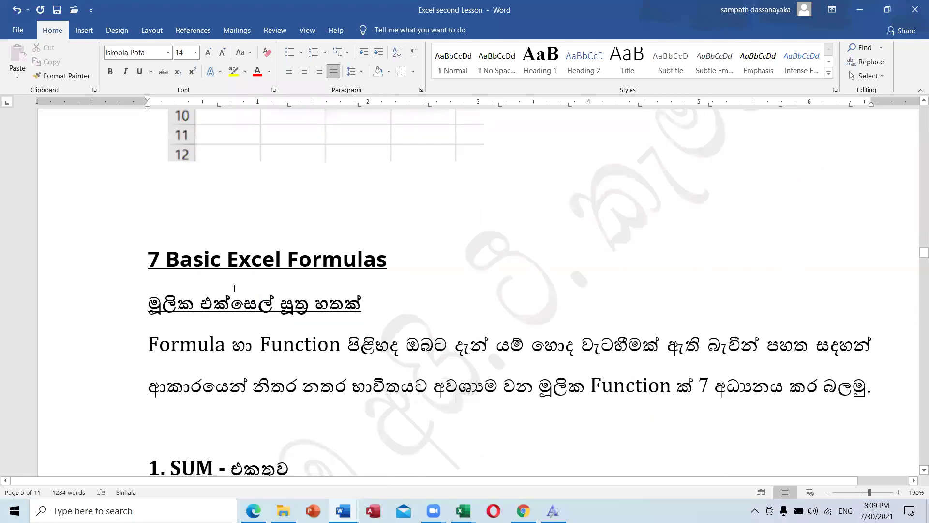
# Step: Select the 1. SUM heading and apply the yellow text highlight
pyautogui.scroll(-3, 309, 294)
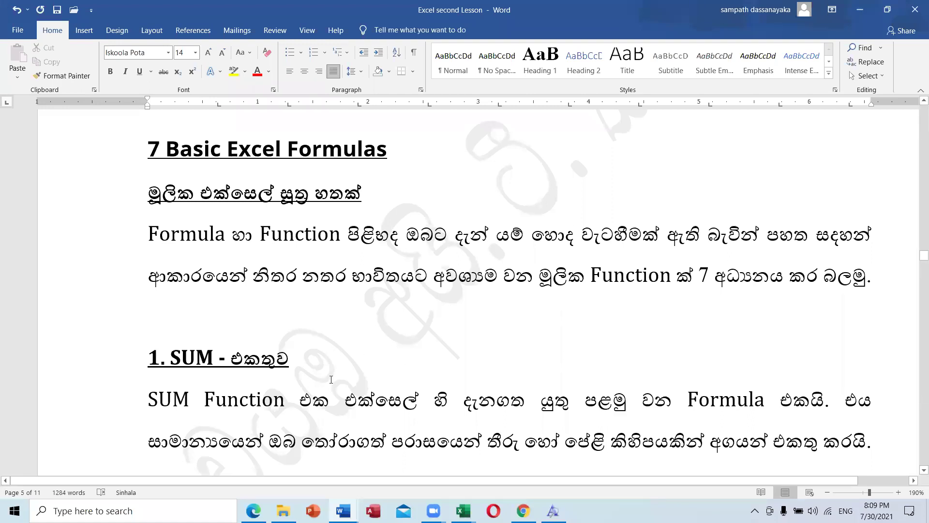
pyautogui.moveTo(313, 366); pyautogui.dragTo(148, 359)
pyautogui.click(233, 72)
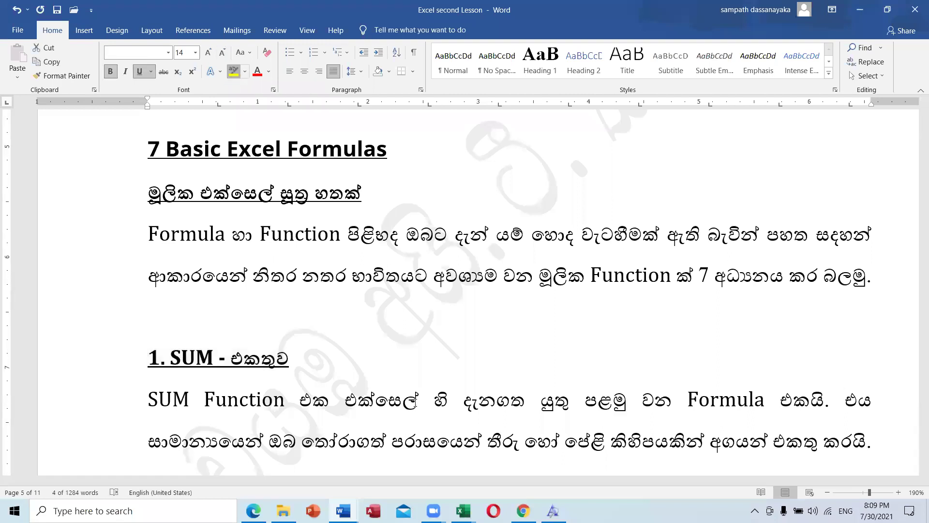
# Step: Scroll down to page 6's =SUM(A2:A8)/20 example and the C2:C15 SUM screenshots
pyautogui.scroll(-2, 414, 398)
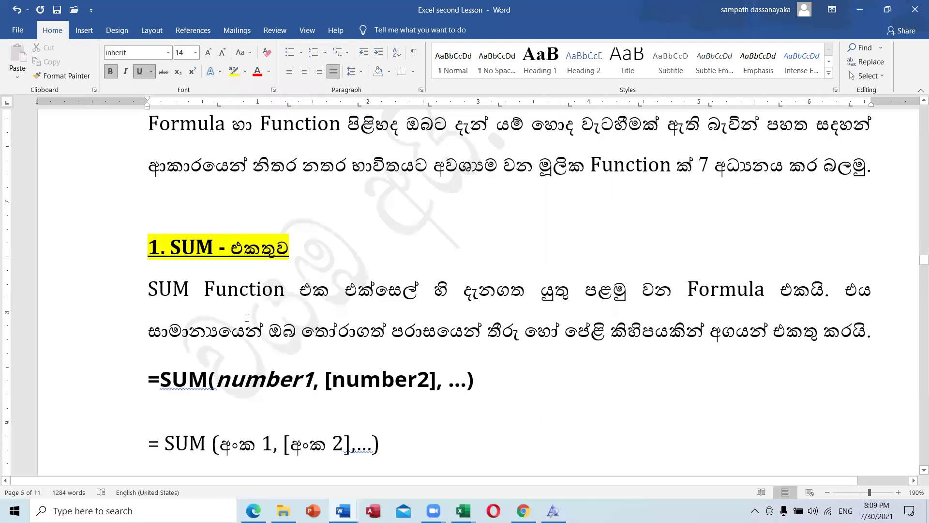
pyautogui.scroll(-9, 246, 318)
pyautogui.scroll(-4, 255, 327)
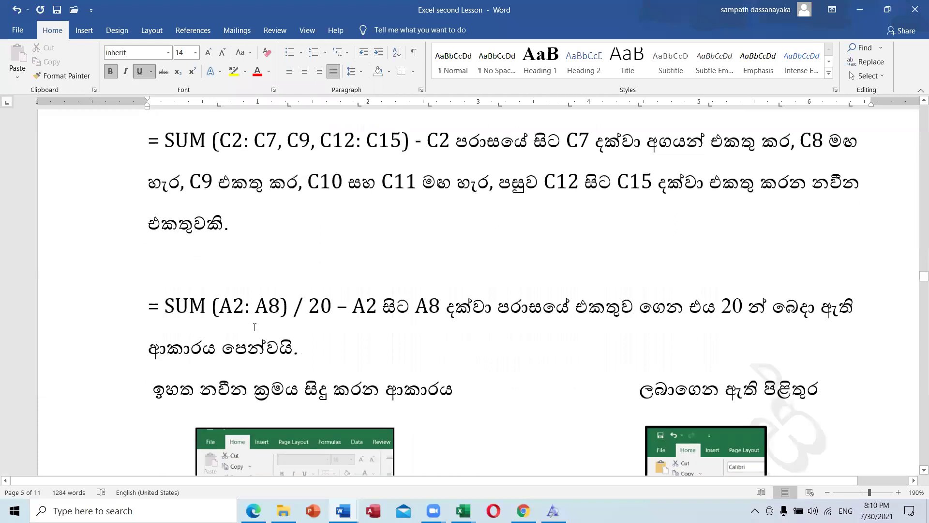
pyautogui.scroll(-3, 254, 327)
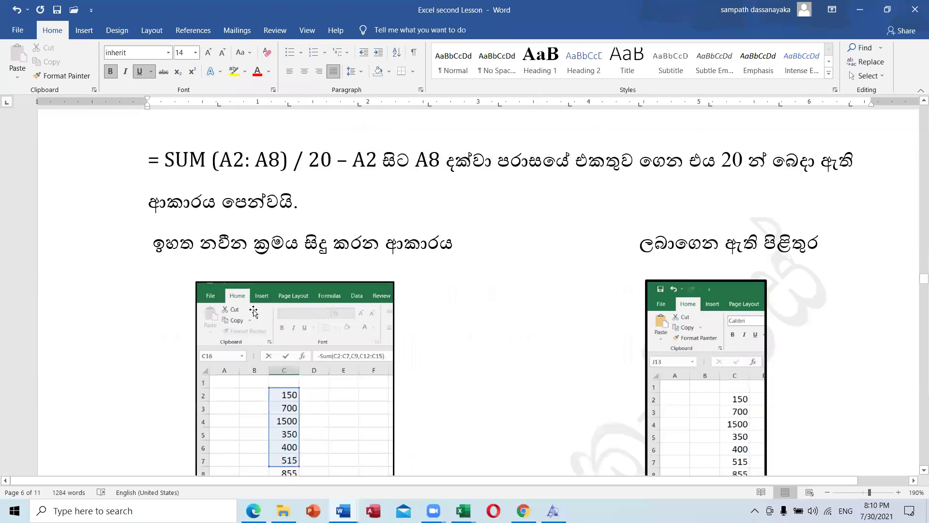
pyautogui.scroll(-2, 271, 325)
pyautogui.scroll(-1, 302, 379)
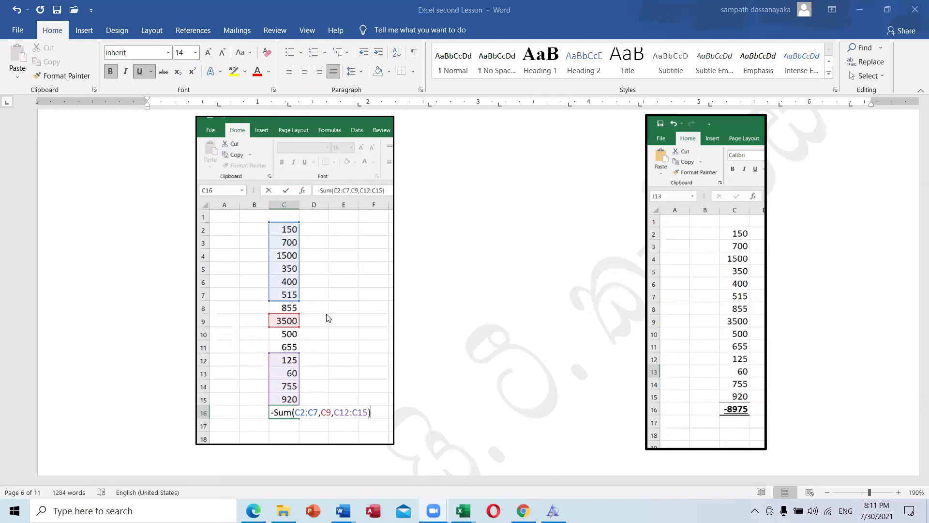
# Step: Scroll past the SUM screenshots to the 2. AVERAGE heading and its examples on page 6
pyautogui.scroll(-1, 326, 299)
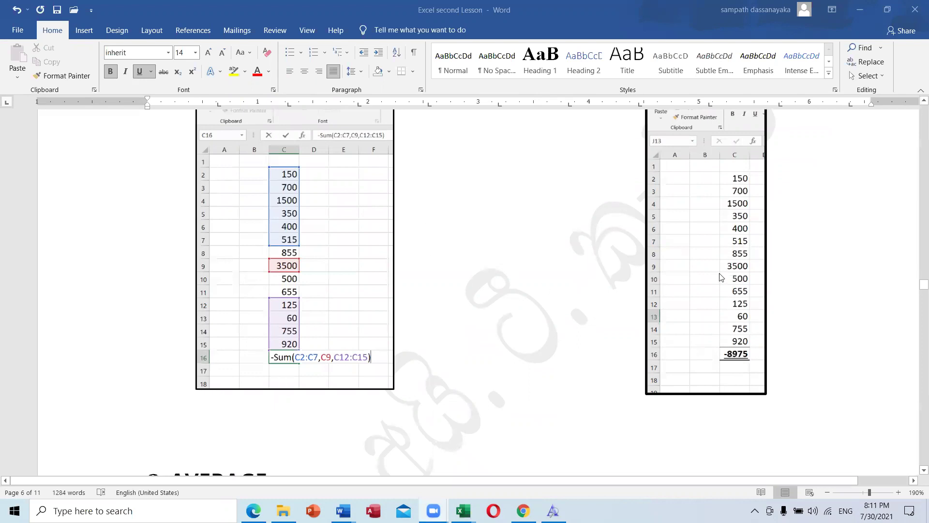
pyautogui.scroll(1, 434, 336)
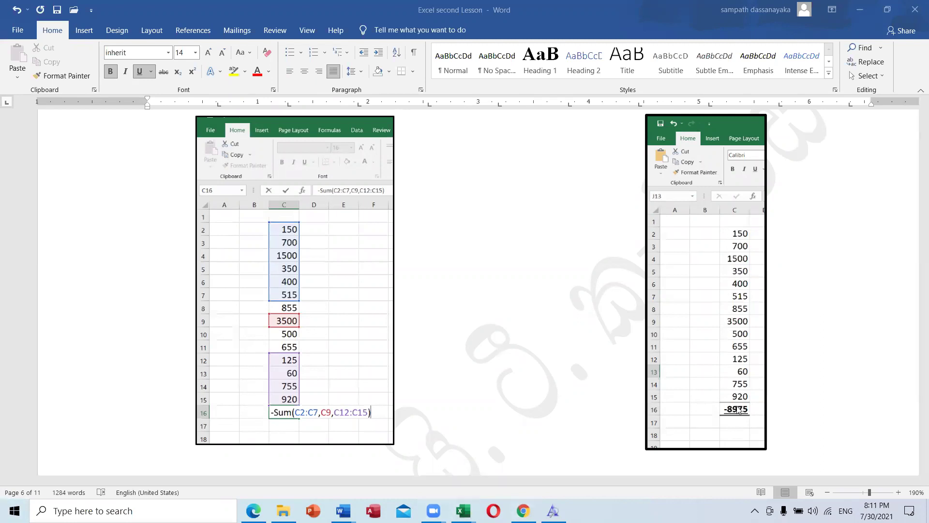
pyautogui.scroll(-2, 723, 414)
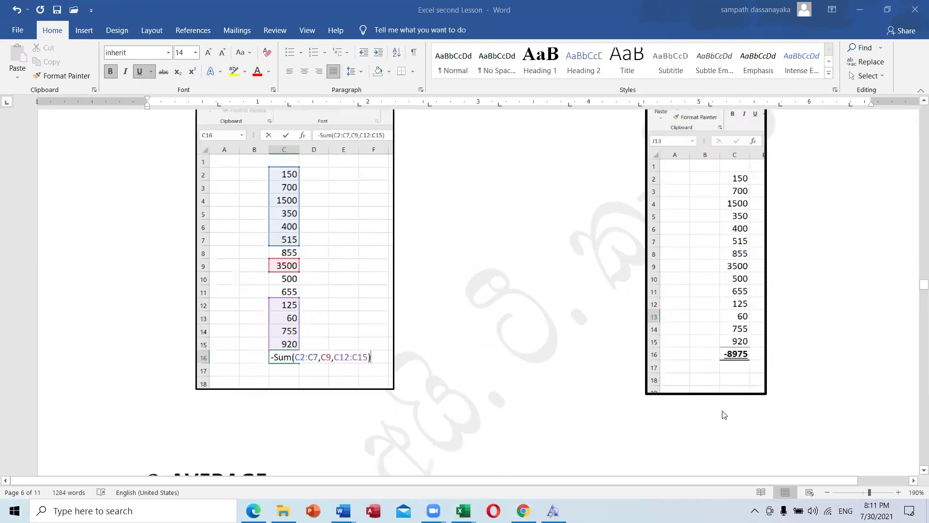
pyautogui.scroll(2, 271, 322)
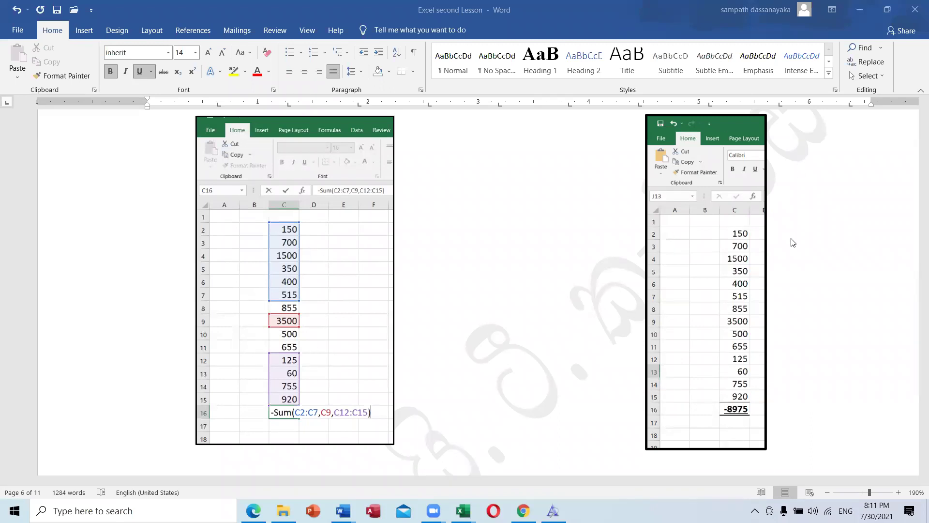
pyautogui.scroll(-1, 717, 287)
pyautogui.scroll(-5, 718, 287)
pyautogui.scroll(-1, 717, 287)
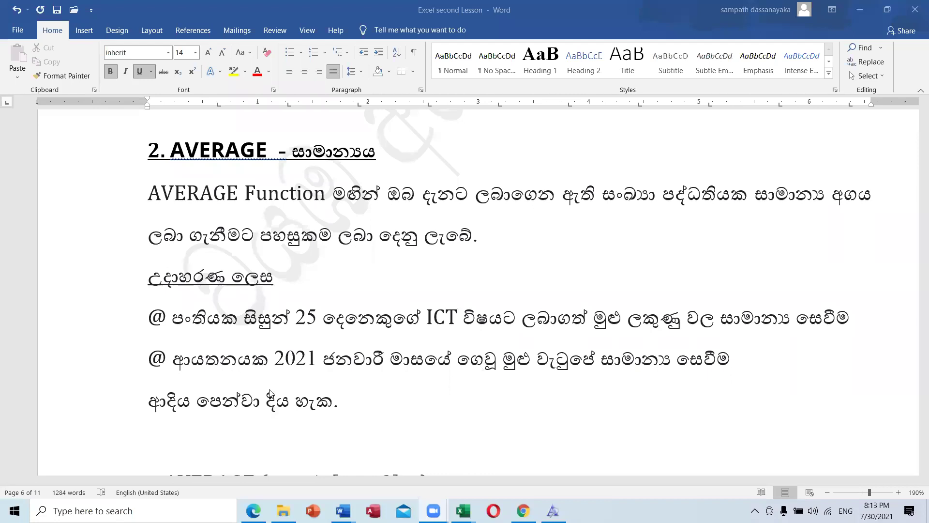
# Step: Scroll past the =AVERAGE(C3:C13) screenshots to the 3. COUNT Numbers heading on page 7
pyautogui.scroll(-3, 270, 393)
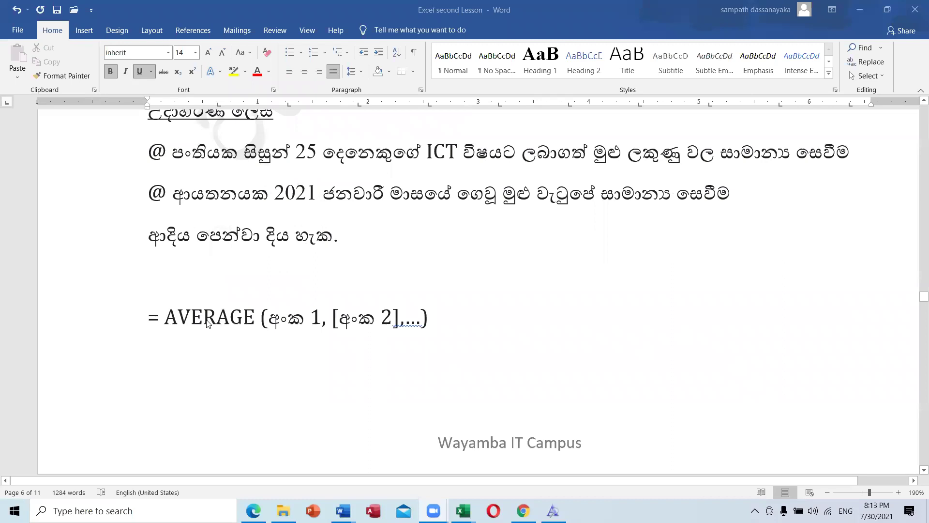
pyautogui.scroll(-5, 320, 348)
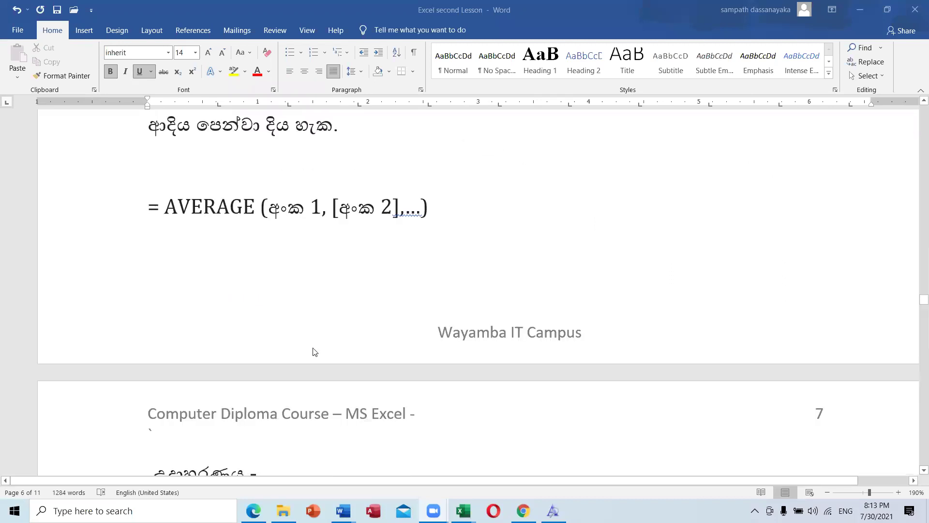
pyautogui.scroll(-3, 313, 351)
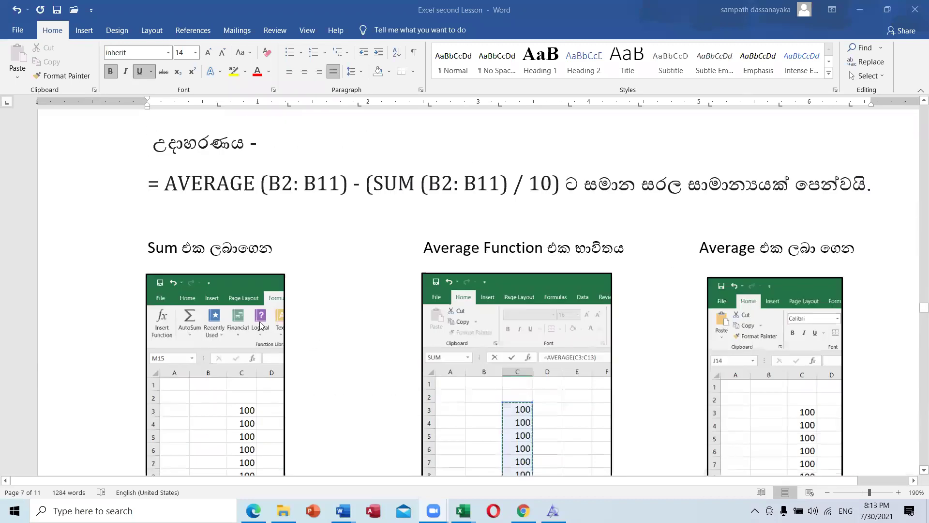
pyautogui.scroll(-2, 443, 248)
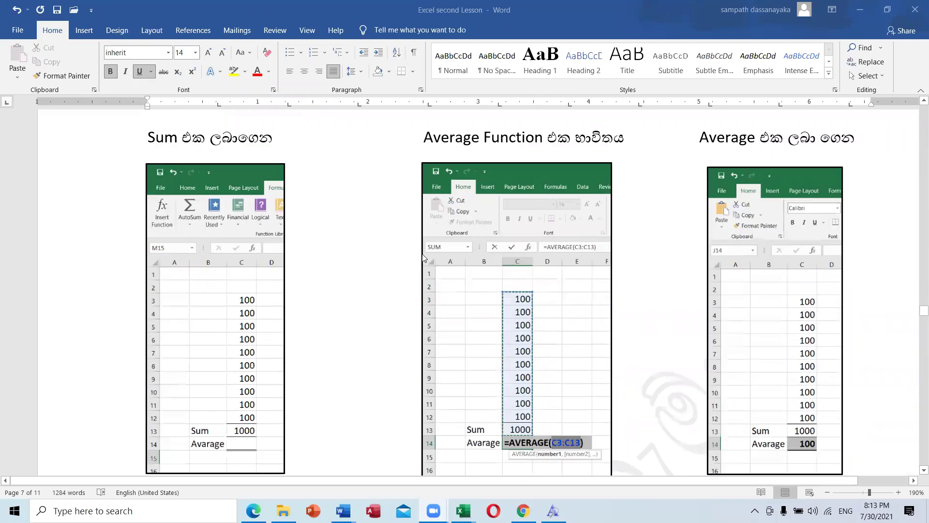
pyautogui.scroll(-1, 271, 349)
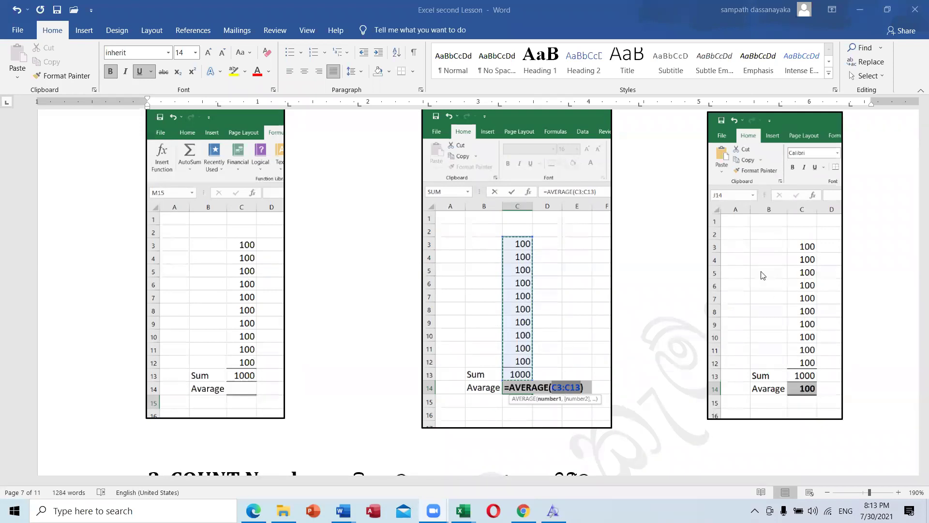
pyautogui.scroll(-3, 748, 344)
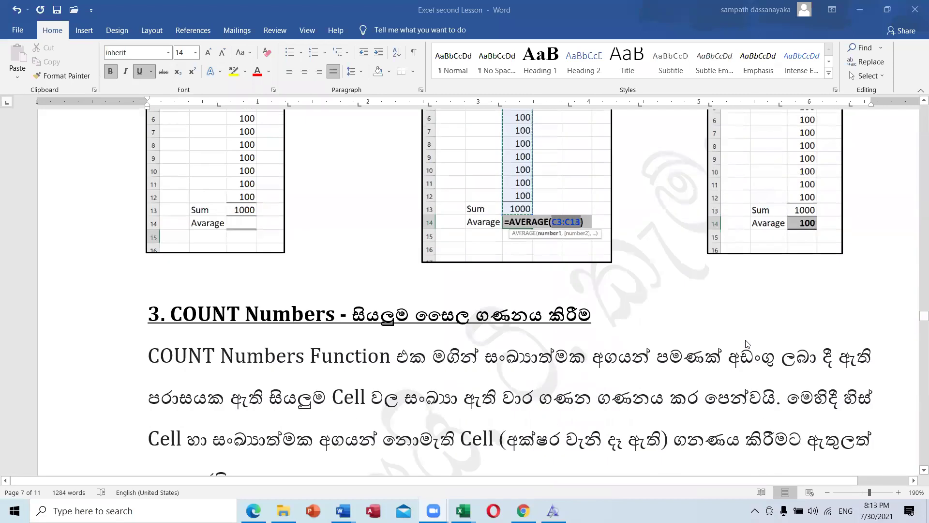
pyautogui.scroll(-3, 748, 343)
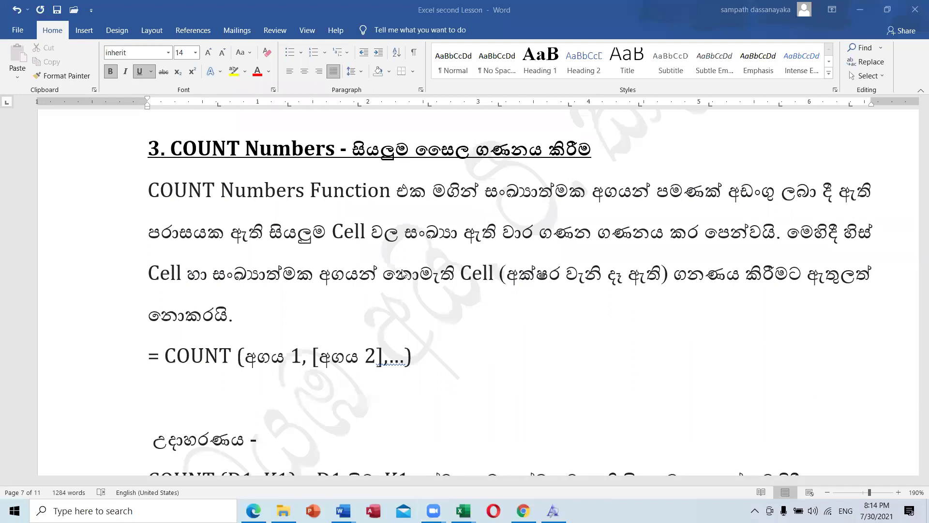
# Step: Switch to the Excel workbook and delete the old values in B2:I8
pyautogui.moveTo(463, 511)
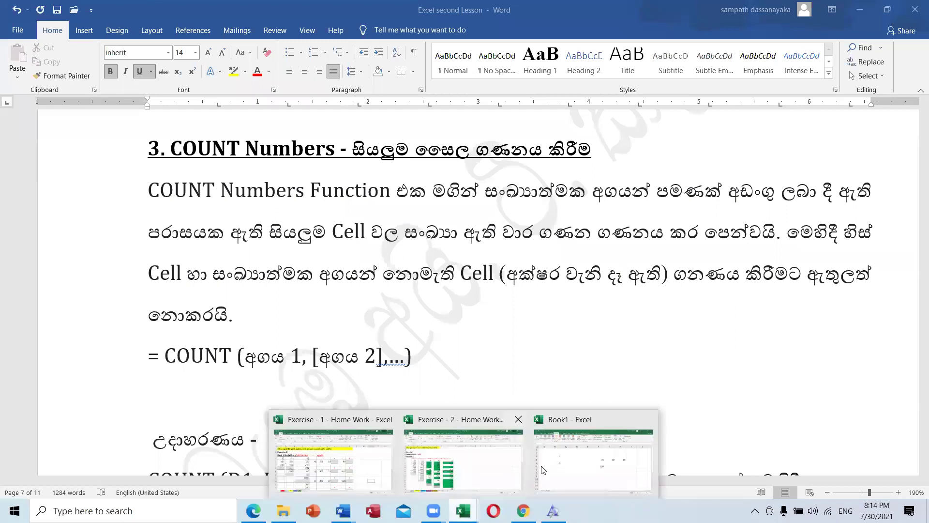
pyautogui.click(648, 419)
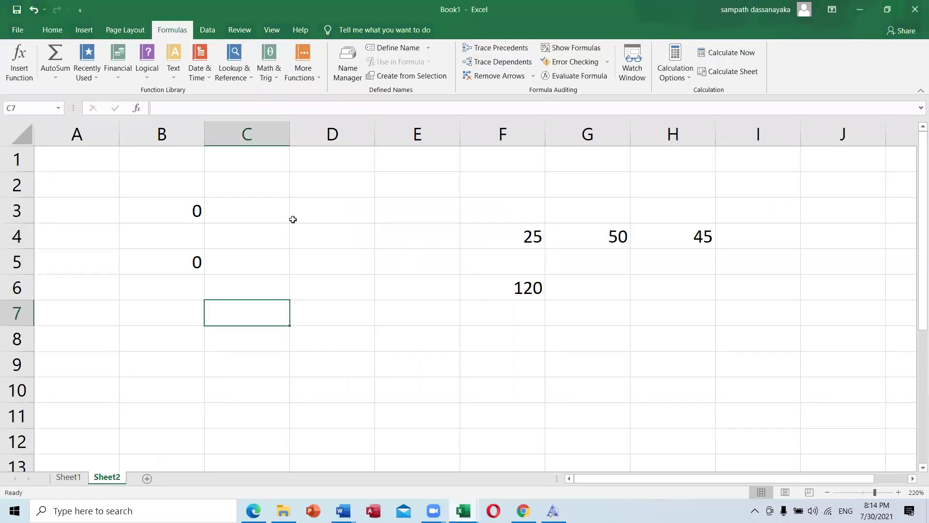
pyautogui.moveTo(137, 176); pyautogui.dragTo(731, 342)
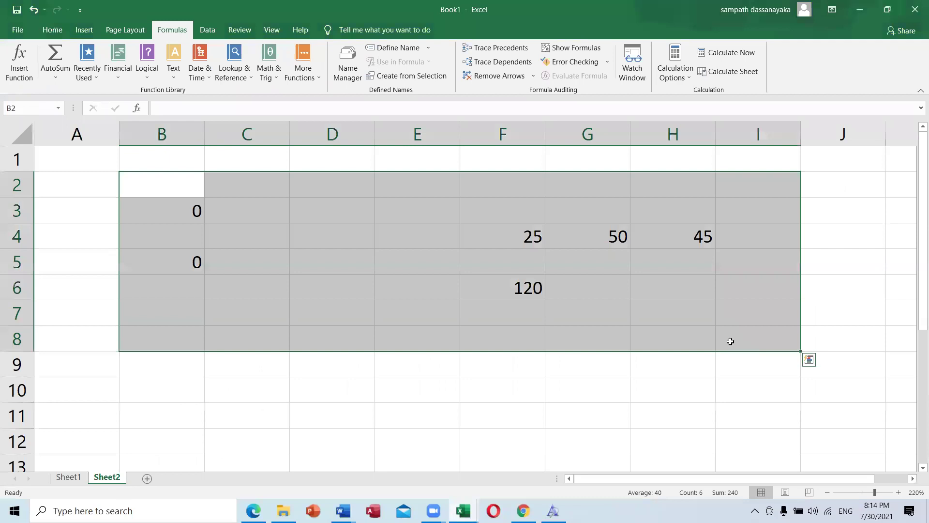
pyautogui.press('Delete')
pyautogui.click(815, 296)
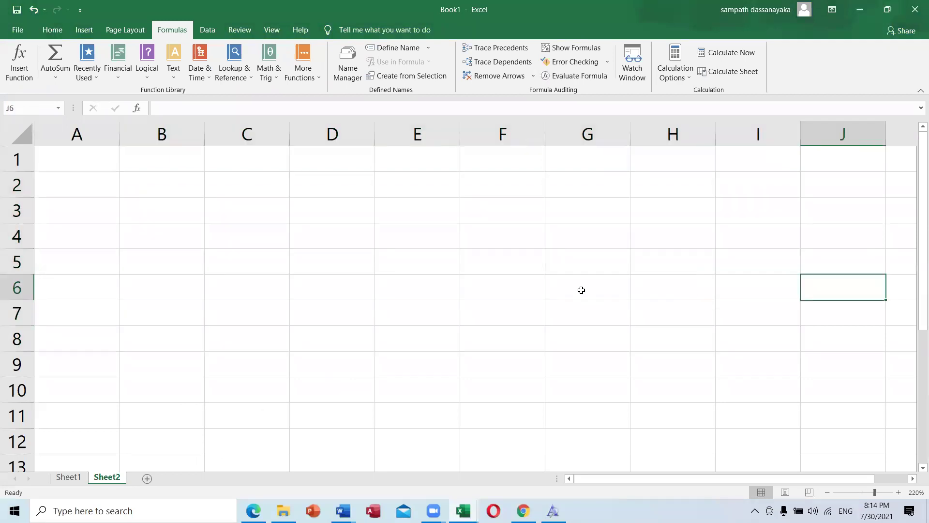
# Step: Enter 254, 452, 856, 425, 8568, 4585 and 1256 down C3:C9
pyautogui.click(262, 220)
pyautogui.write('254')
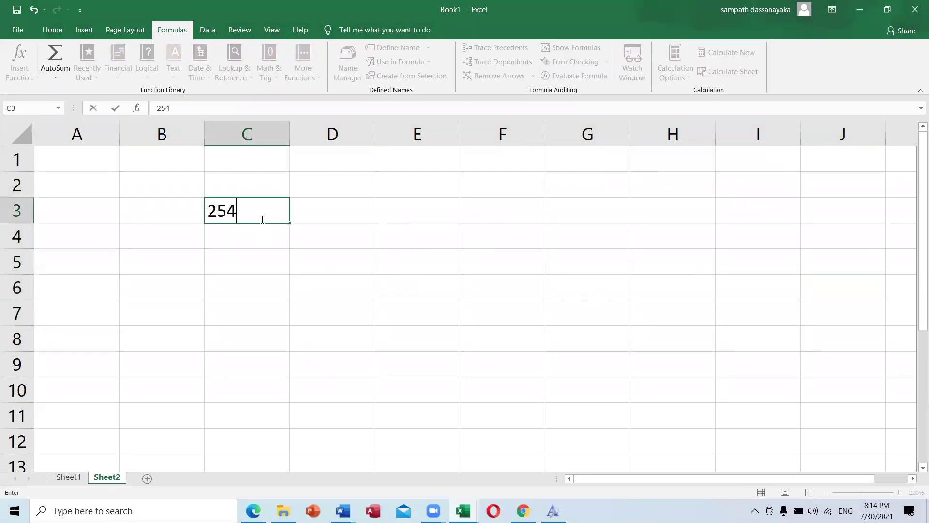
pyautogui.press('Return')
pyautogui.write('452')
pyautogui.press('Return')
pyautogui.write('856')
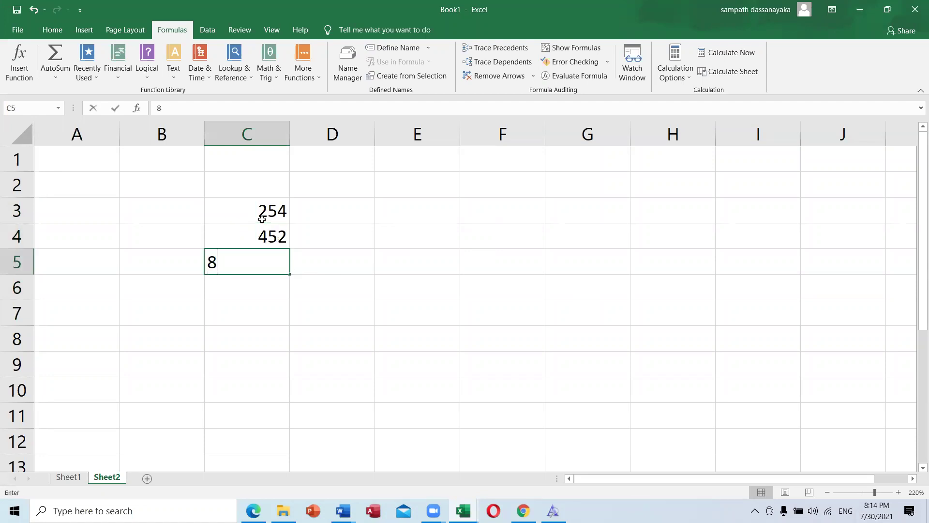
pyautogui.press('Return')
pyautogui.write('425')
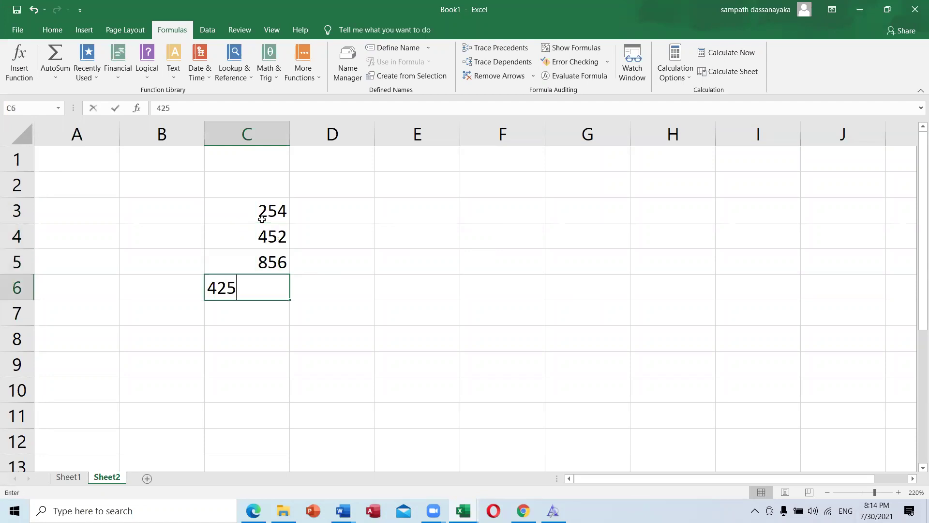
pyautogui.press('Return')
pyautogui.write('8568')
pyautogui.press('Return')
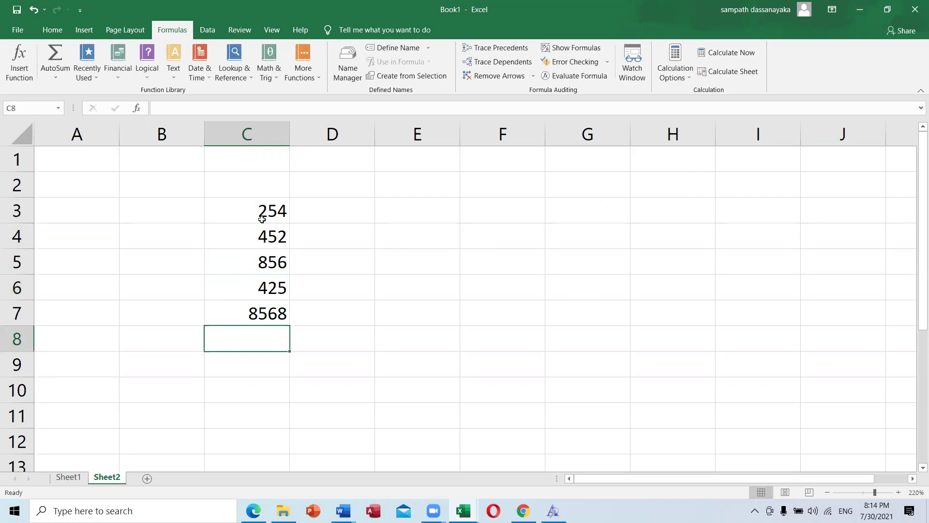
pyautogui.write('4585')
pyautogui.press('Return')
pyautogui.write('1256')
pyautogui.press('Return')
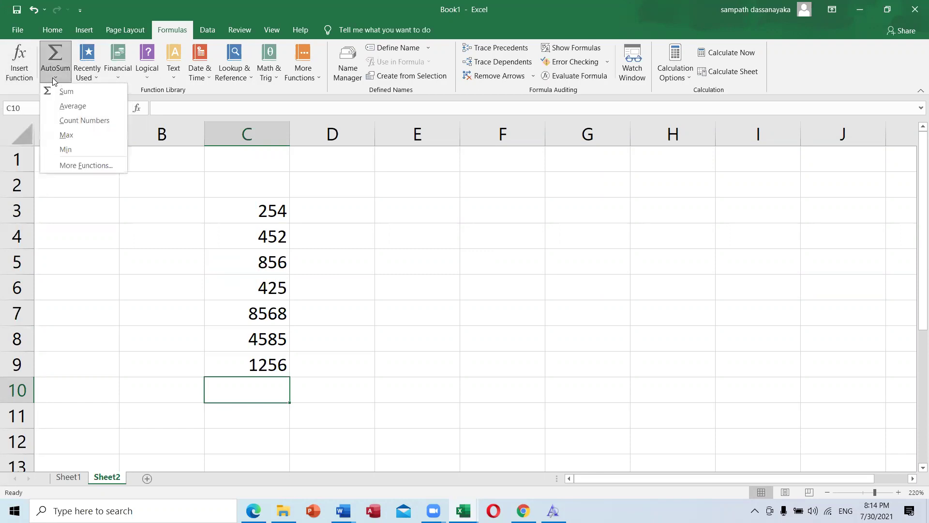
# Step: Insert an AutoSum Average formula in C10, giving 2342.286
pyautogui.click(58, 105)
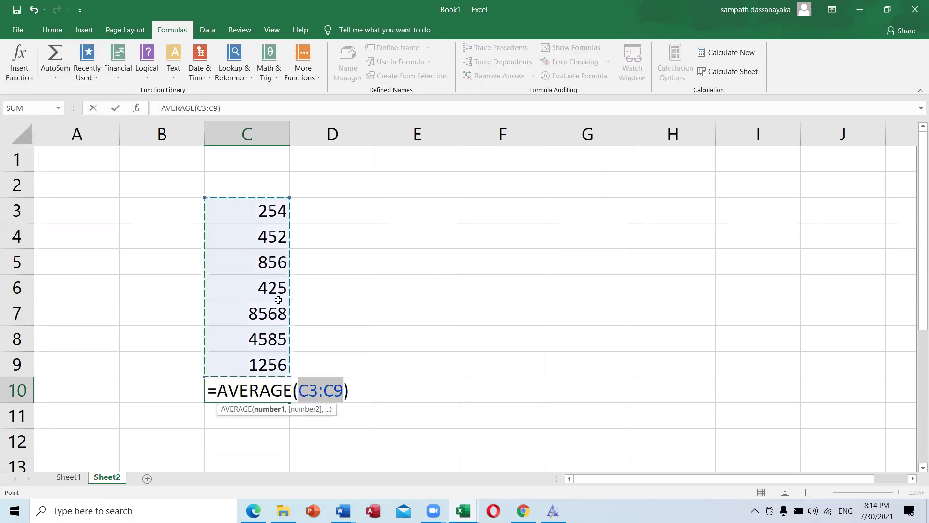
pyautogui.press('Return')
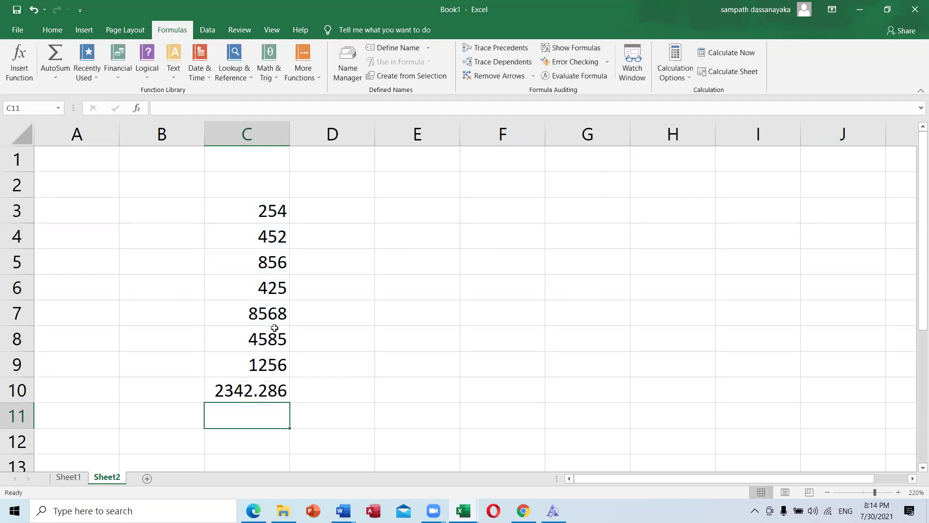
pyautogui.click(257, 388)
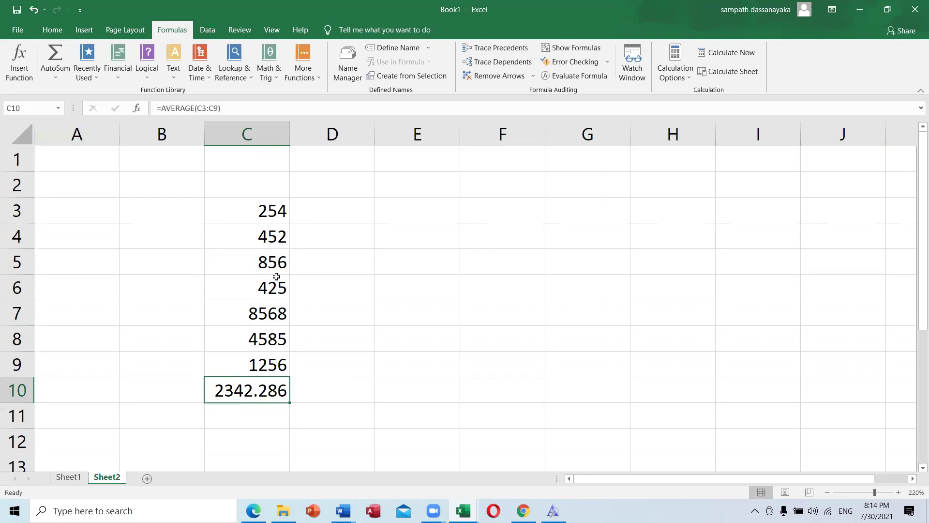
# Step: Select C3:C9 and step through its values to compare with the status-bar average
pyautogui.moveTo(264, 216); pyautogui.dragTo(261, 364)
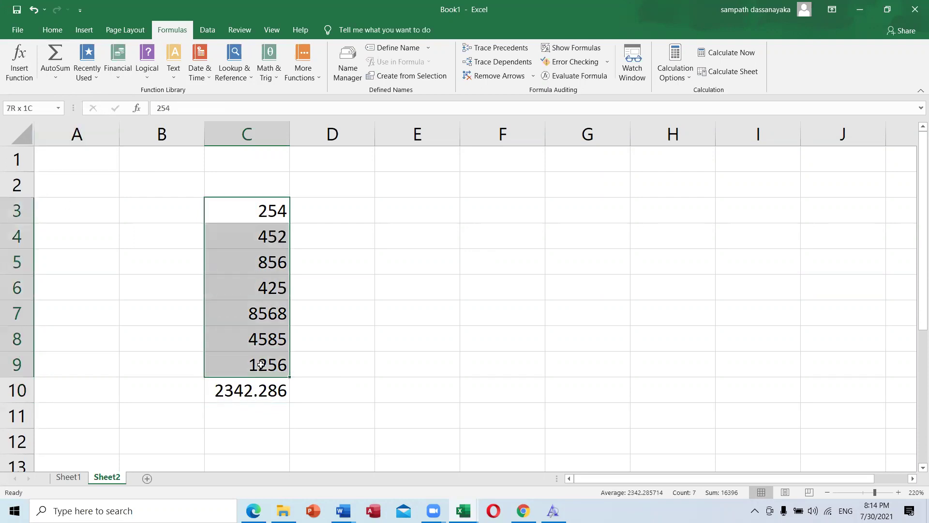
pyautogui.click(357, 239)
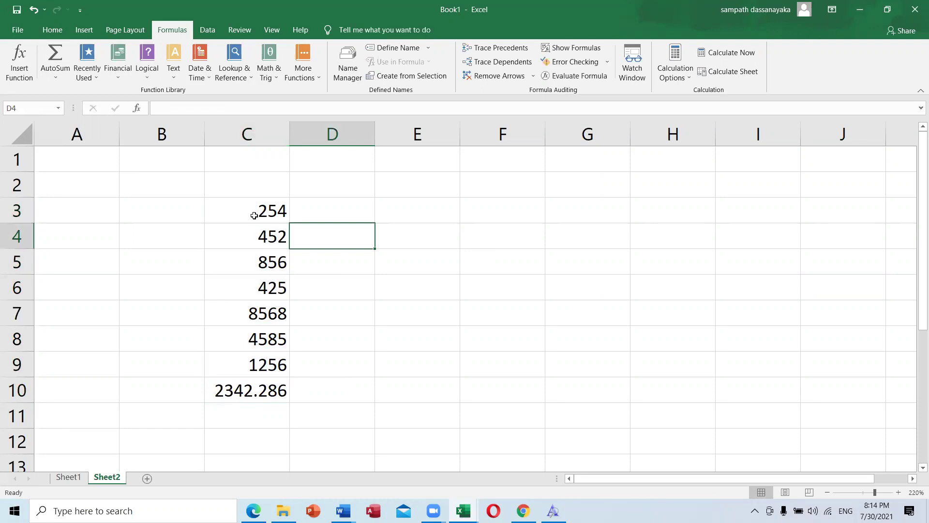
pyautogui.click(254, 215)
pyautogui.click(263, 246)
pyautogui.click(262, 265)
pyautogui.click(262, 286)
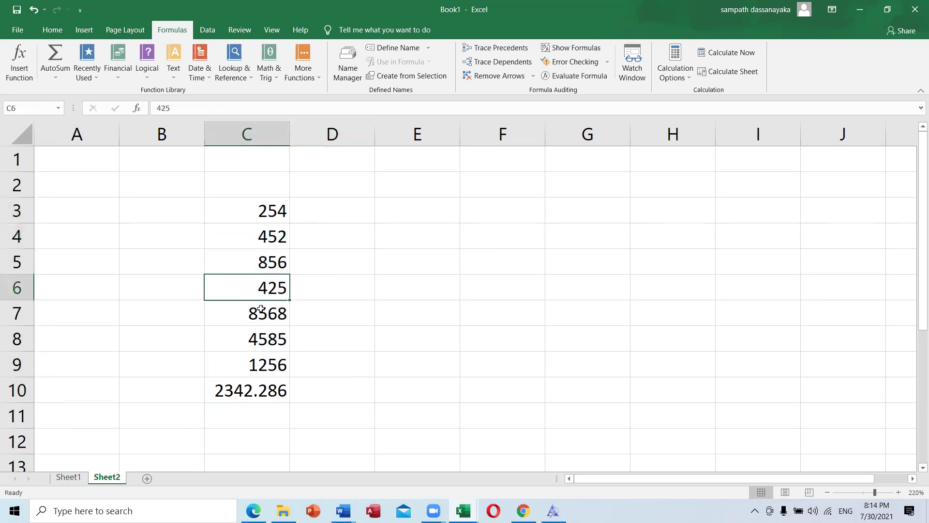
pyautogui.click(261, 310)
pyautogui.click(275, 334)
pyautogui.click(273, 368)
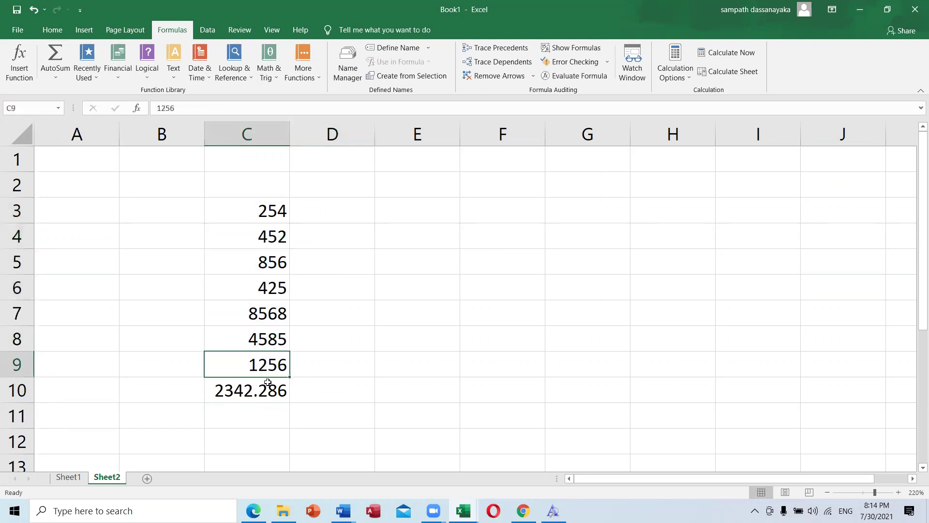
pyautogui.moveTo(277, 214); pyautogui.dragTo(275, 357)
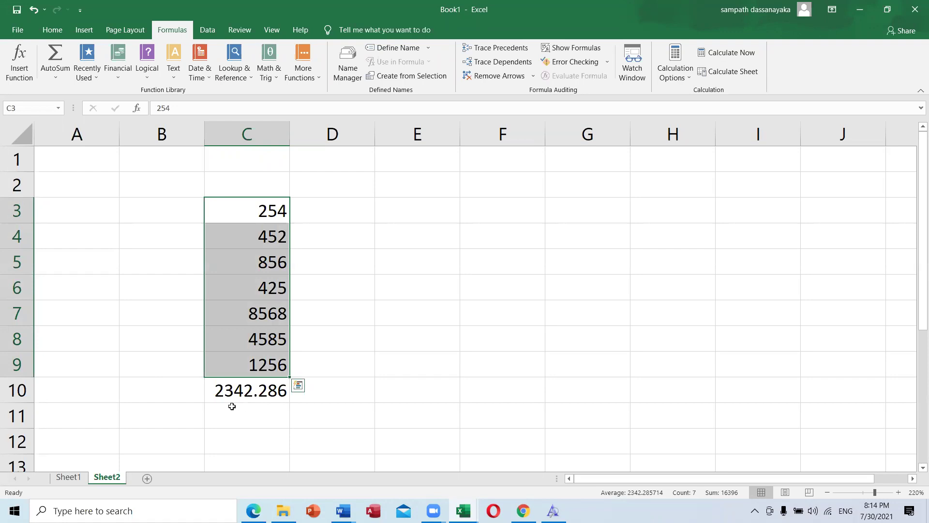
pyautogui.click(367, 344)
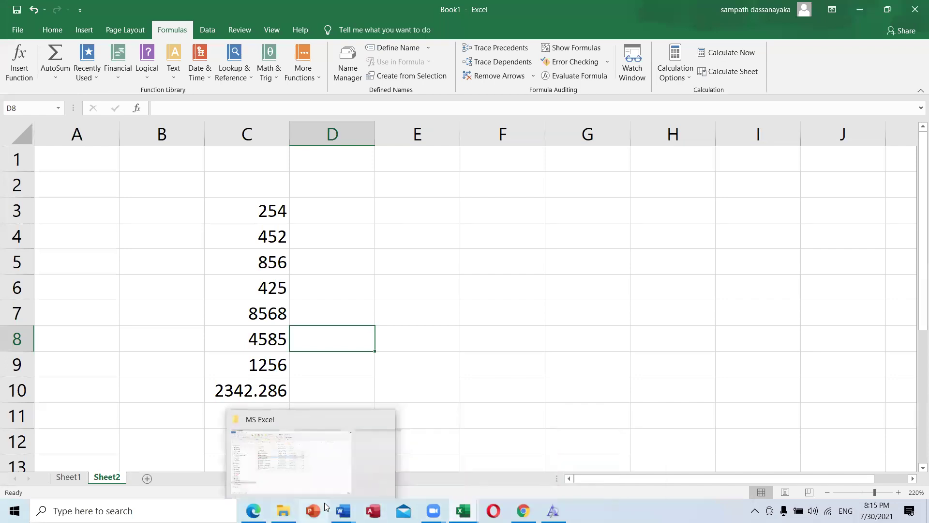
# Step: Check the Excel second Lesson notes' COUNT(D1:K1) example, then return to the Excel workbook
pyautogui.moveTo(335, 507)
pyautogui.click(308, 447)
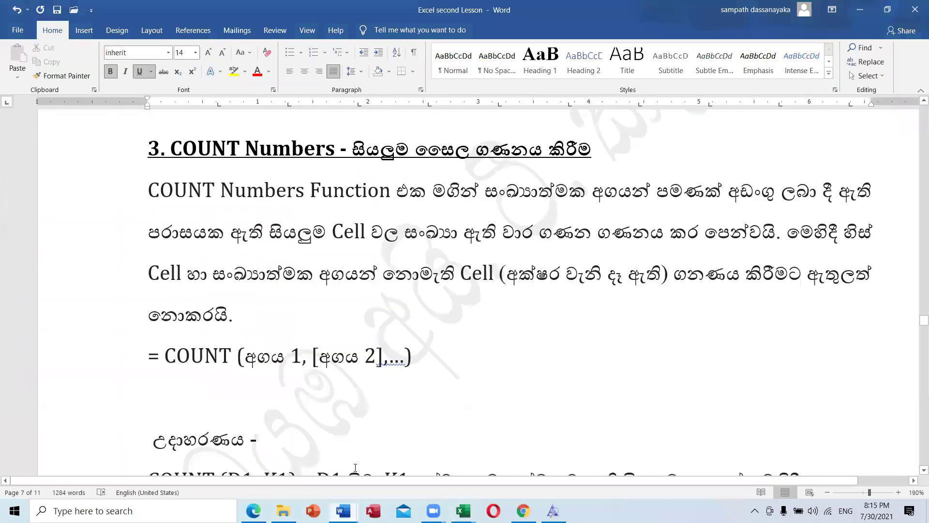
pyautogui.scroll(-2, 330, 347)
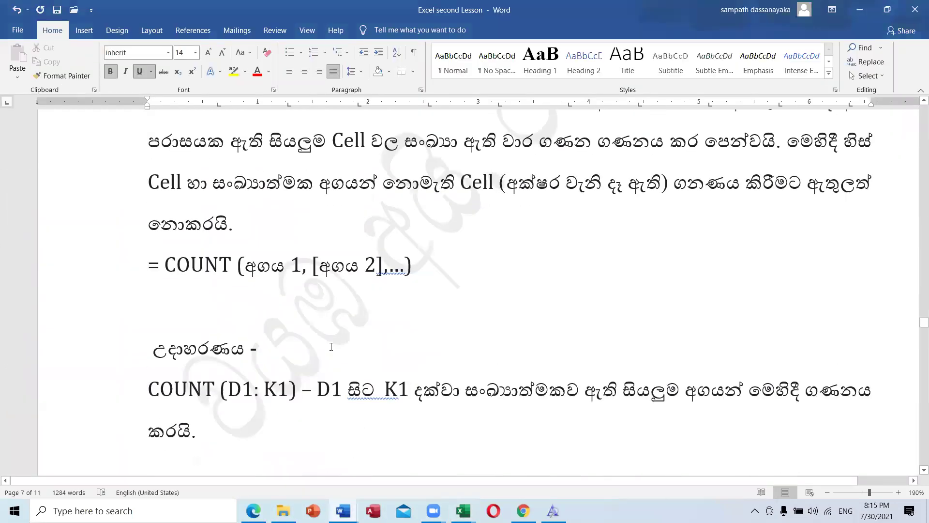
pyautogui.scroll(-1, 331, 347)
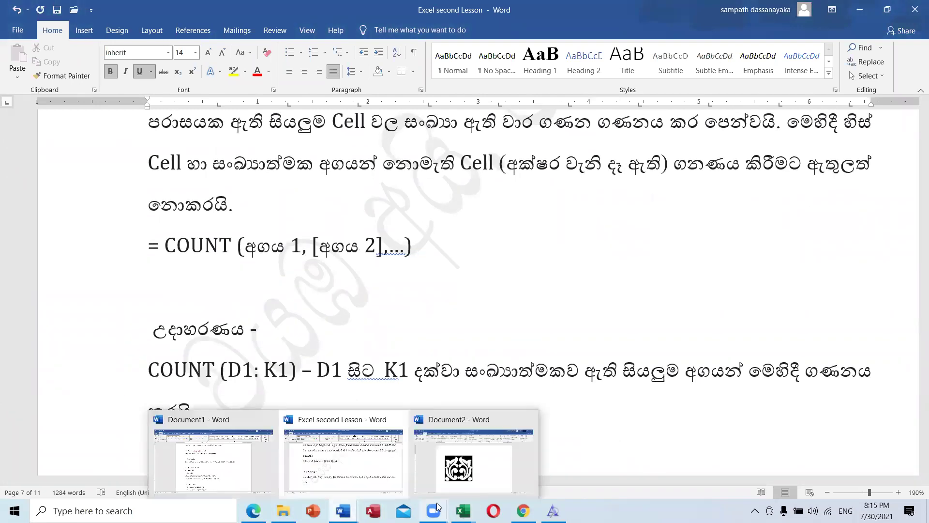
pyautogui.click(463, 510)
# Step: Enter 45 in E3 and 46 in E4, correcting a mistyped 58
pyautogui.click(571, 480)
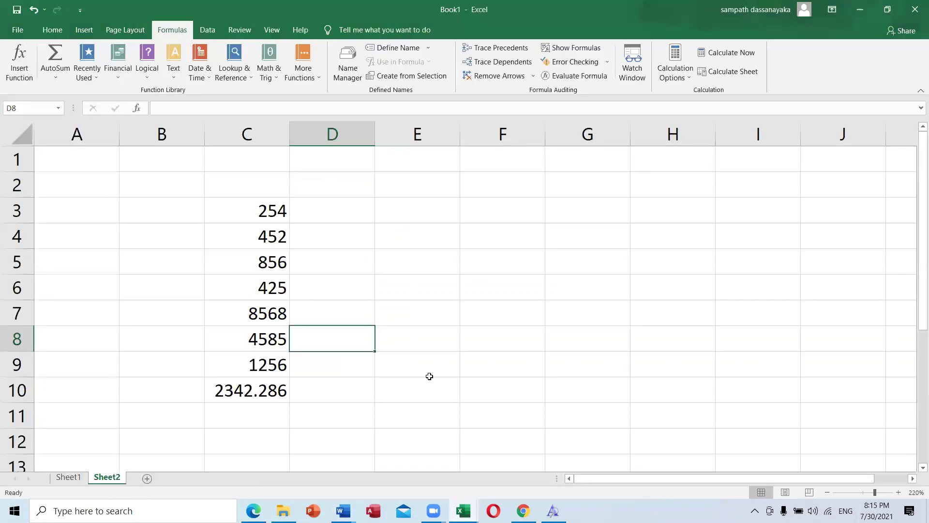
pyautogui.click(344, 436)
pyautogui.click(364, 221)
pyautogui.click(408, 227)
pyautogui.click(404, 206)
pyautogui.write('45')
pyautogui.press('Return')
pyautogui.write('58')
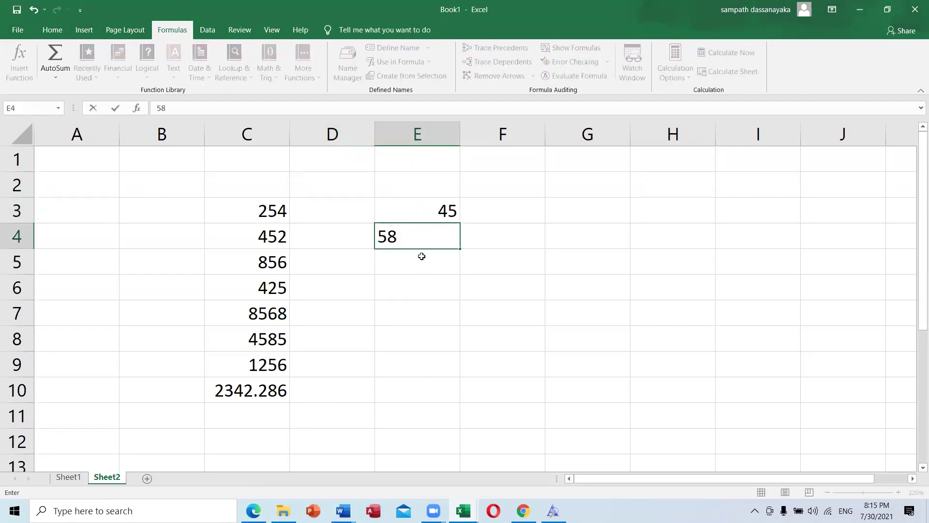
pyautogui.press('BackSpace')
pyautogui.press('BackSpace')
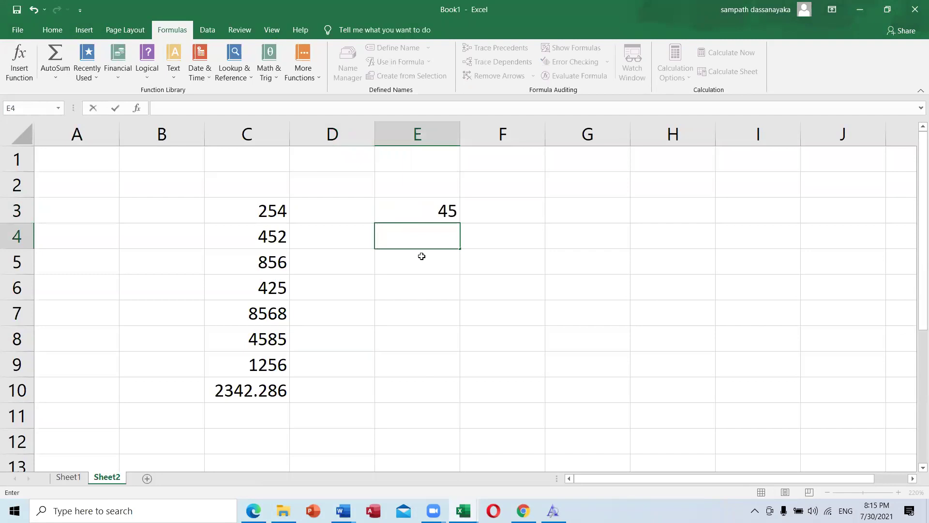
pyautogui.write('46')
pyautogui.press('Return')
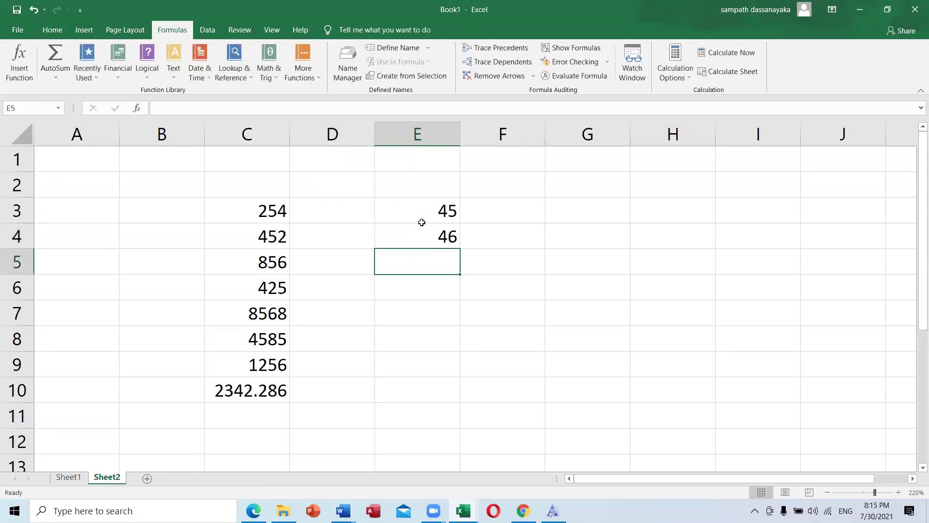
# Step: Fill the 45, 46 pattern down column E to 54 in E12
pyautogui.click(421, 219)
pyautogui.moveTo(421, 226); pyautogui.dragTo(464, 446)
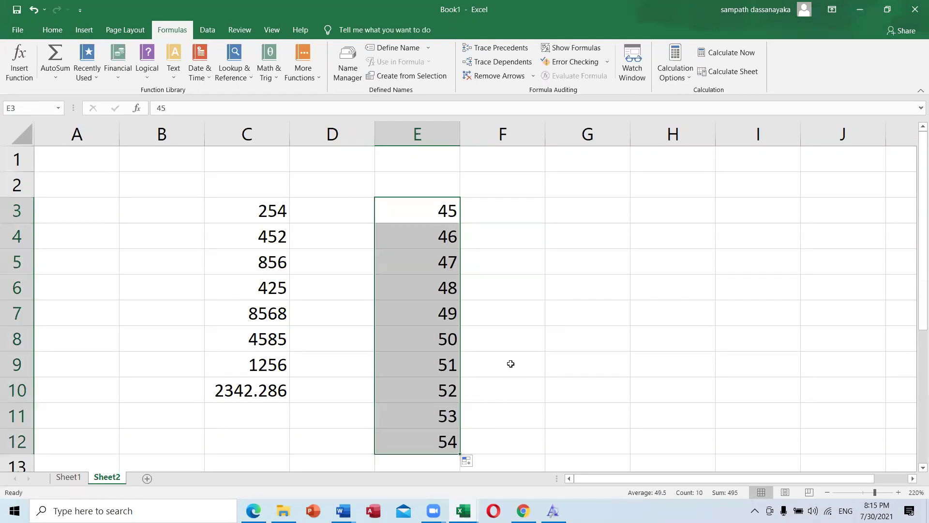
pyautogui.scroll(1, 510, 363)
pyautogui.scroll(-1, 509, 364)
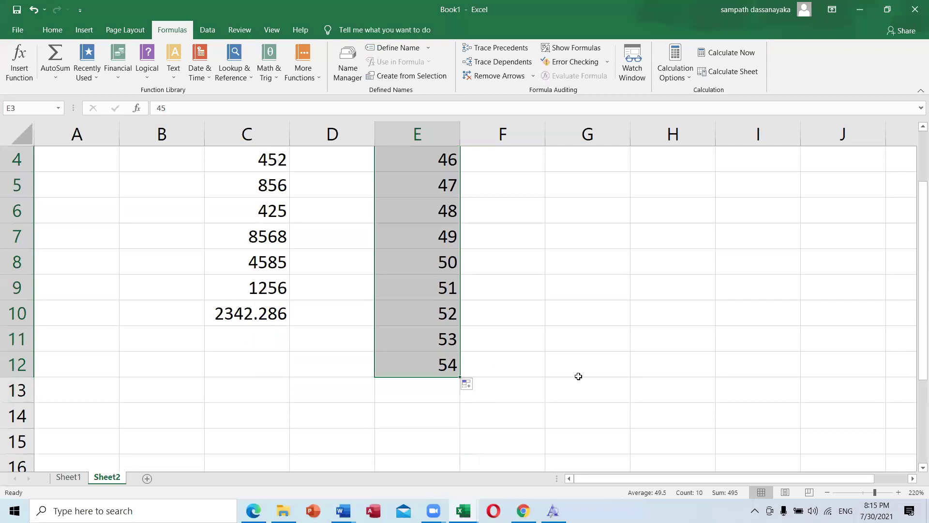
pyautogui.scroll(-1, 743, 268)
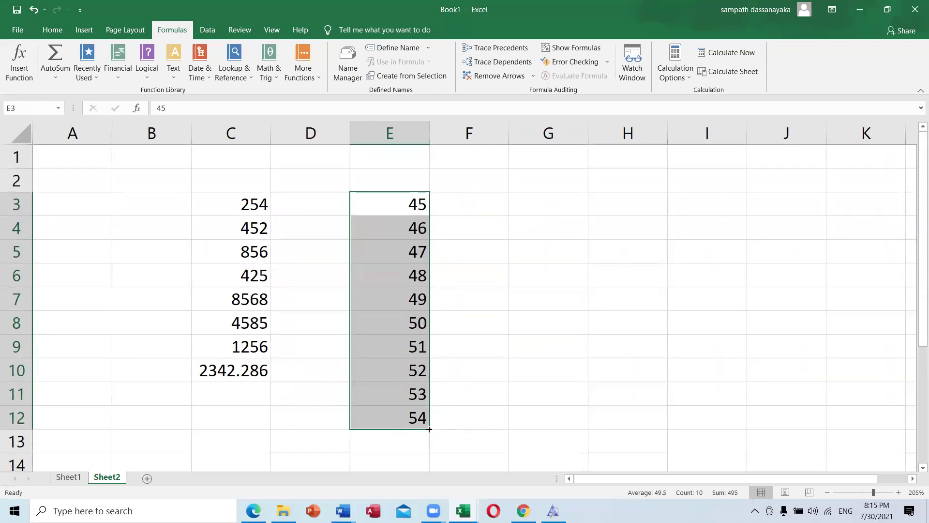
pyautogui.click(393, 440)
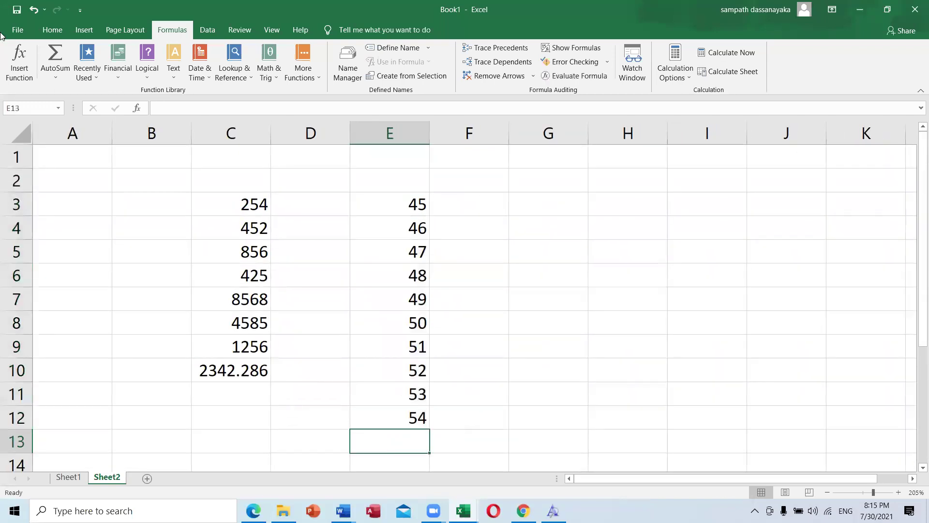
# Step: Insert an AutoSum Count Numbers formula in E13 over E3:E12, returning 10
pyautogui.click(52, 29)
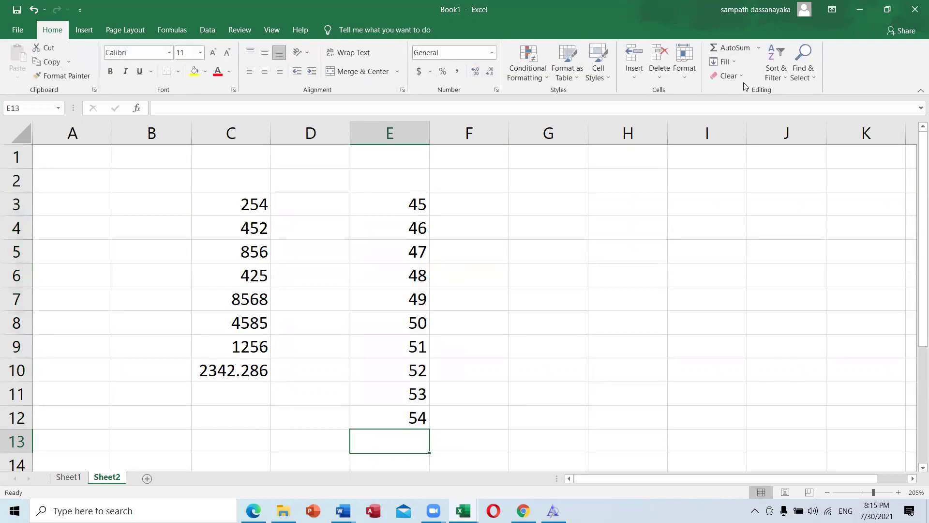
pyautogui.click(759, 47)
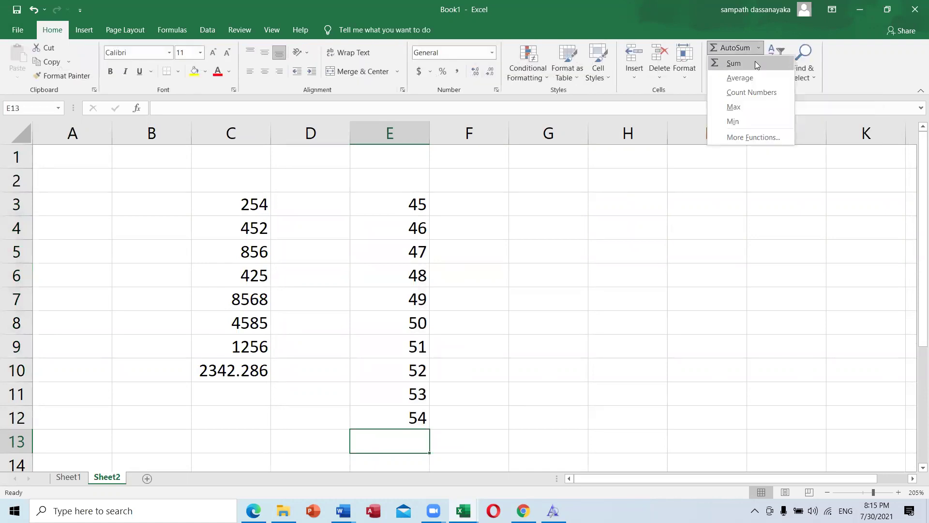
pyautogui.click(759, 91)
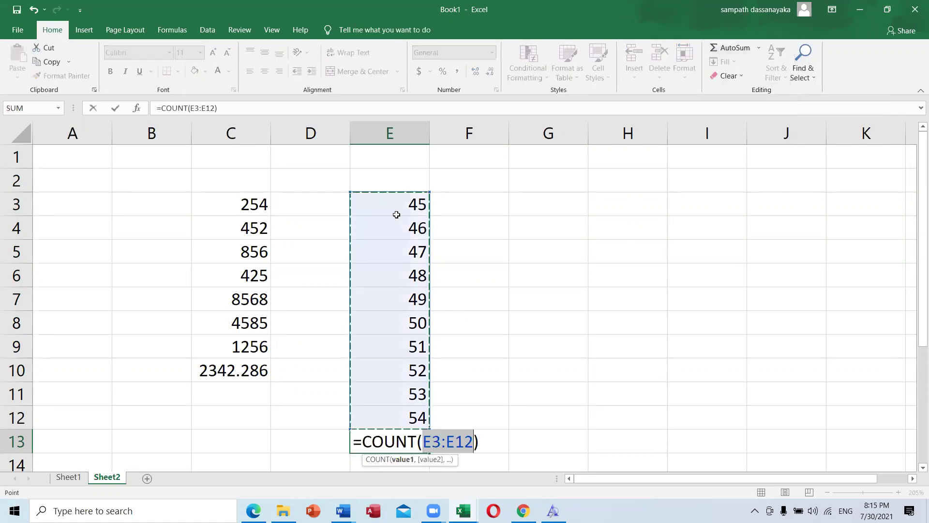
pyautogui.click(473, 312)
pyautogui.moveTo(397, 203); pyautogui.dragTo(410, 423)
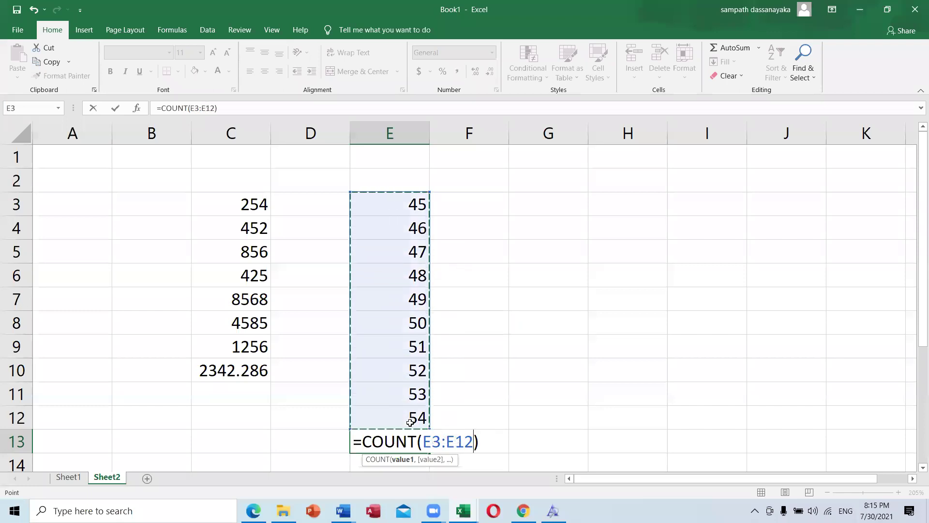
pyautogui.press('Return')
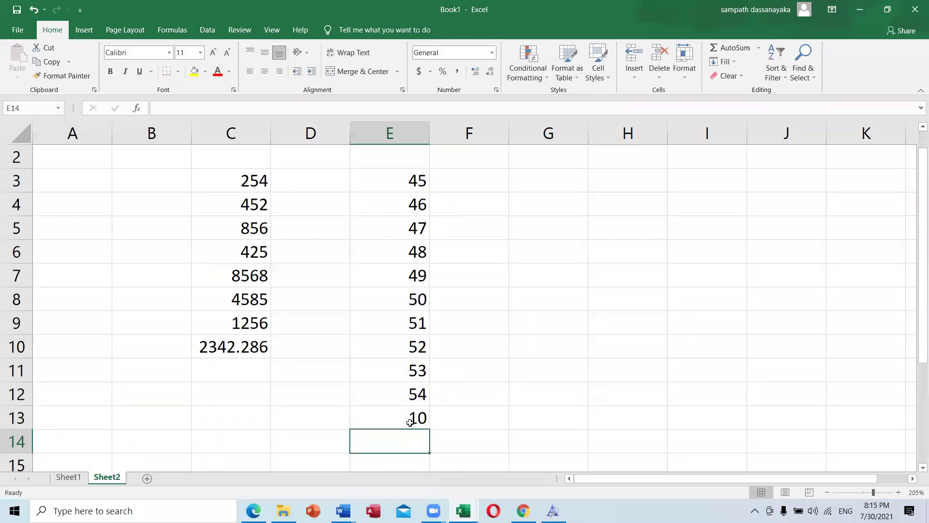
# Step: Check the =COUNT(E3:E12) formula against the series values 45 through 54
pyautogui.click(402, 410)
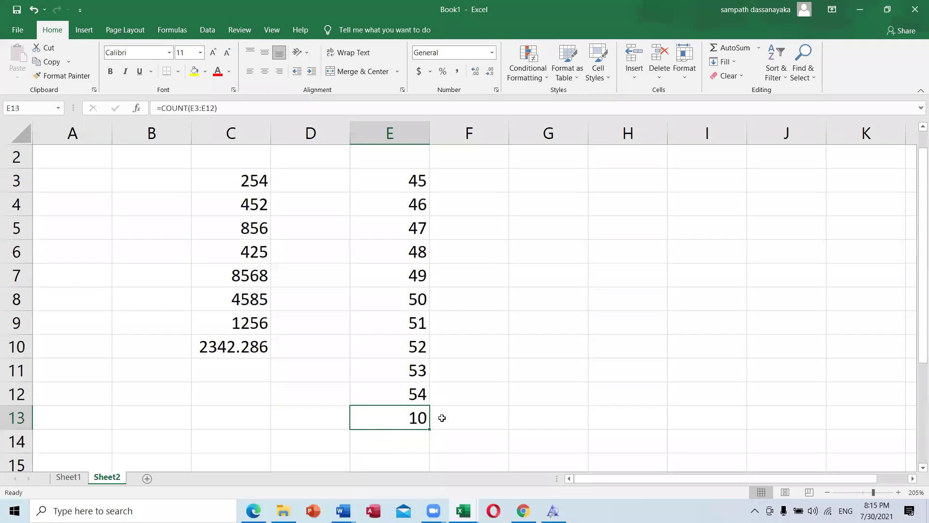
pyautogui.click(400, 192)
pyautogui.click(404, 209)
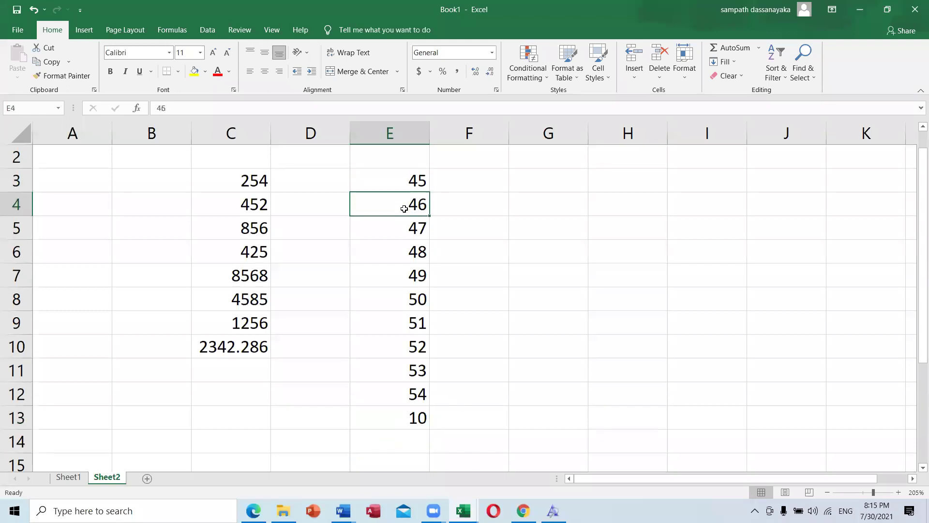
pyautogui.click(405, 224)
pyautogui.click(408, 250)
pyautogui.click(407, 279)
pyautogui.click(410, 301)
pyautogui.click(412, 323)
pyautogui.click(413, 346)
pyautogui.click(415, 367)
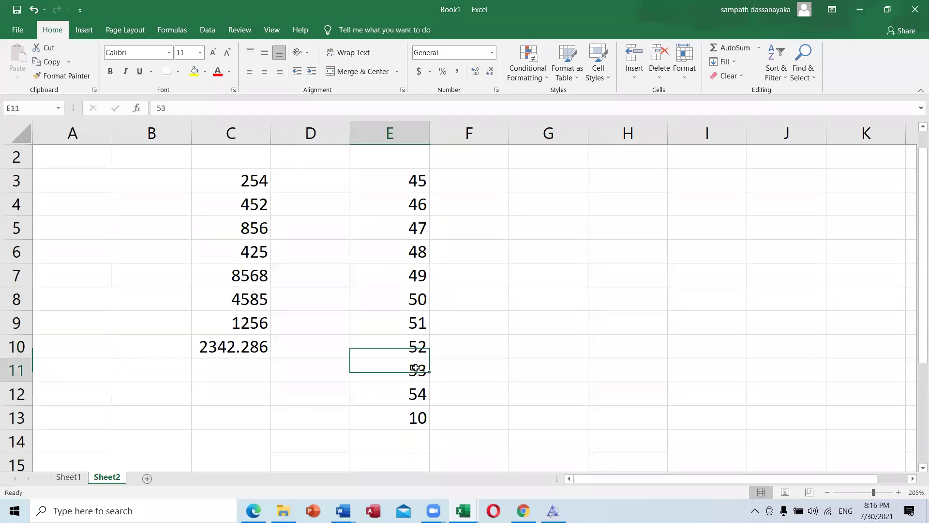
pyautogui.click(413, 393)
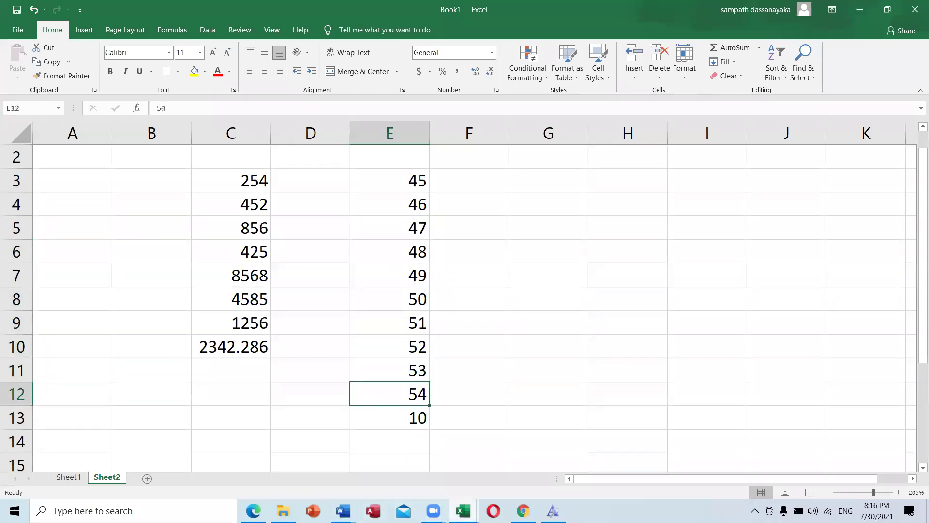
pyautogui.click(463, 510)
pyautogui.click(601, 462)
# Step: Switch to Word's Excel second Lesson notes and scroll down toward section 4 COUNTA
pyautogui.moveTo(343, 509)
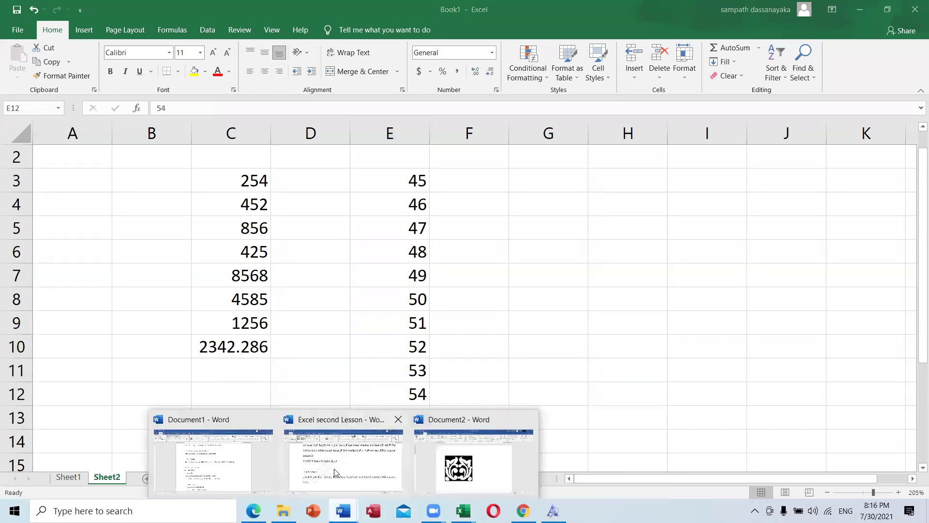
pyautogui.click(334, 472)
pyautogui.scroll(-1, 334, 372)
pyautogui.scroll(-6, 334, 371)
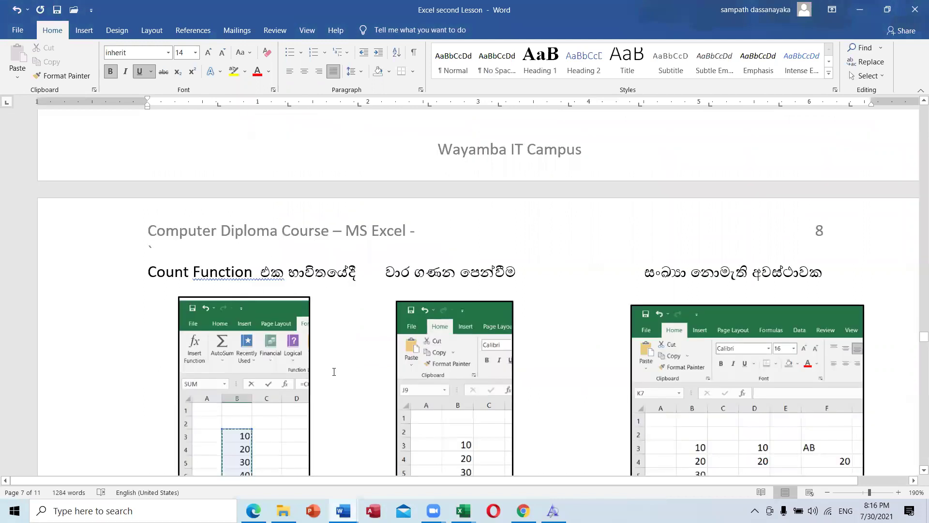
pyautogui.scroll(-3, 266, 322)
pyautogui.scroll(-8, 462, 318)
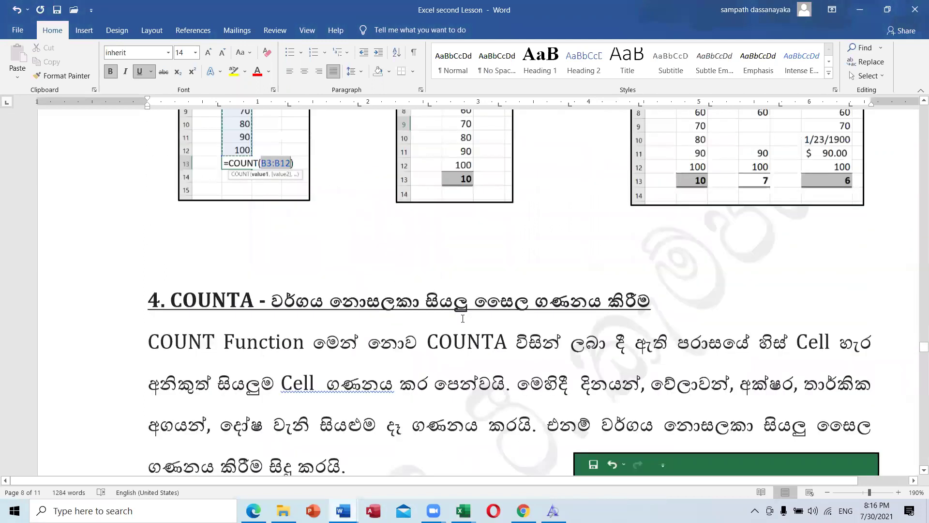
# Step: Colour the COUNTA paragraph's clause about counting non-empty cells red
pyautogui.scroll(-5, 463, 318)
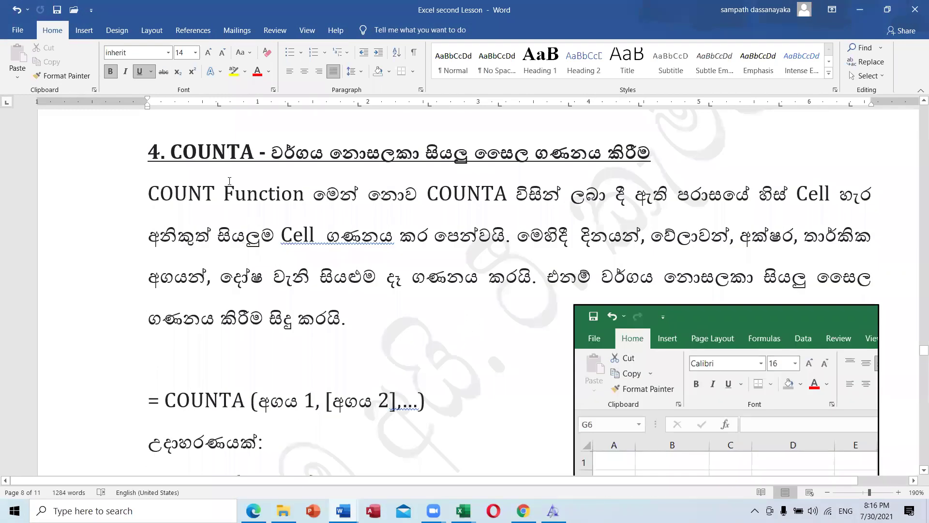
pyautogui.scroll(5, 335, 257)
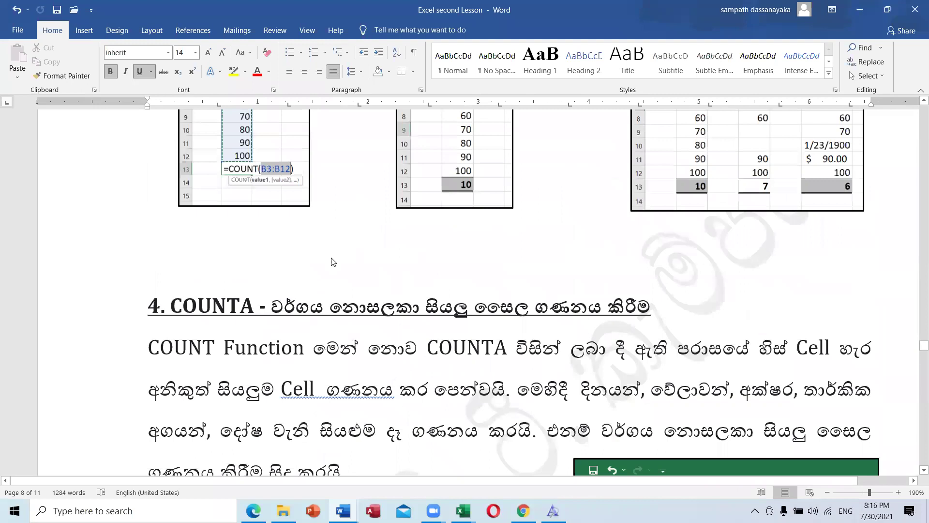
pyautogui.scroll(15, 341, 246)
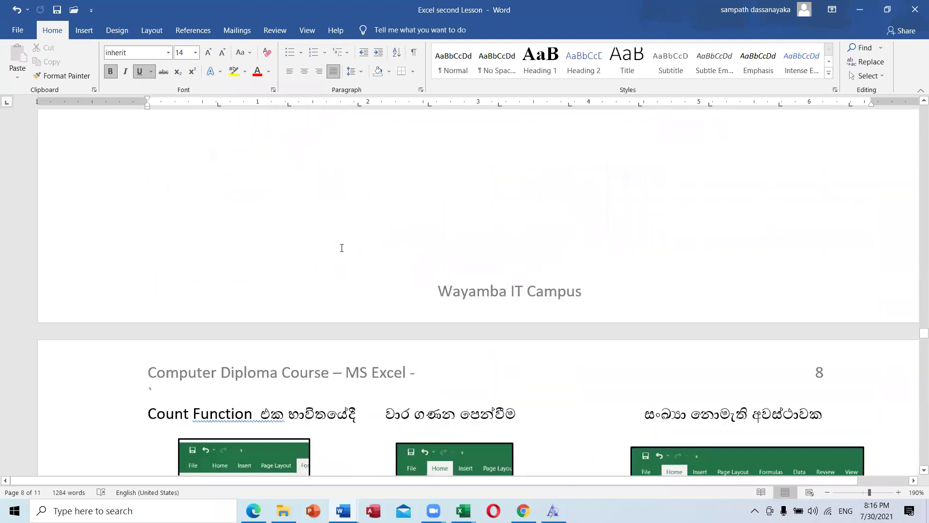
pyautogui.scroll(-8, 343, 241)
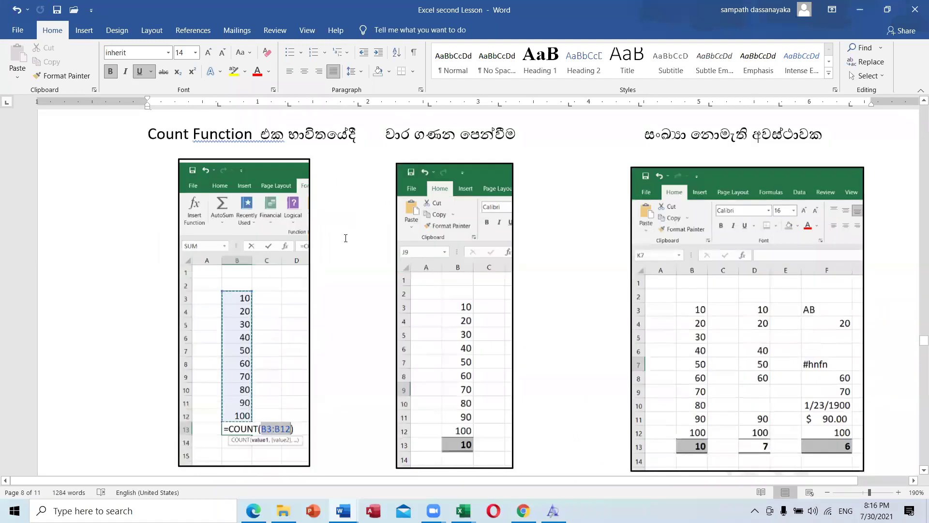
pyautogui.scroll(-10, 346, 237)
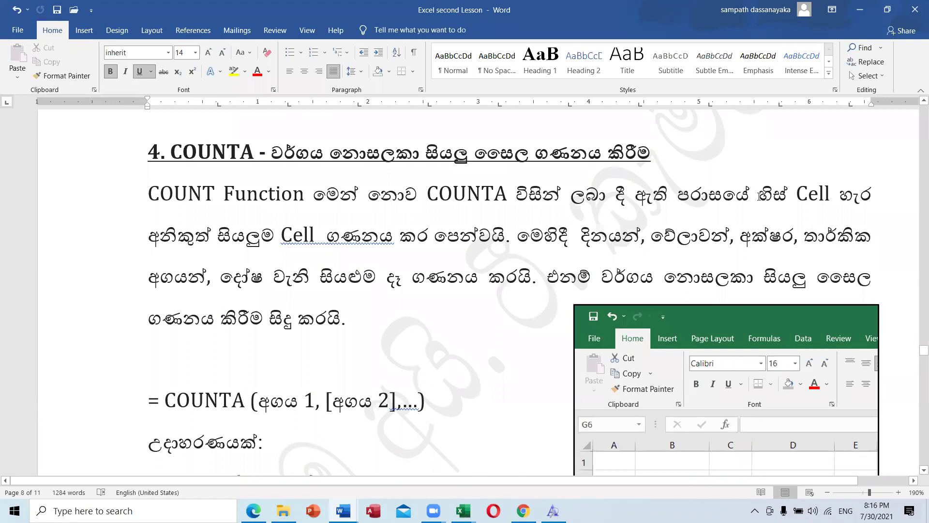
pyautogui.moveTo(773, 194); pyautogui.dragTo(517, 235)
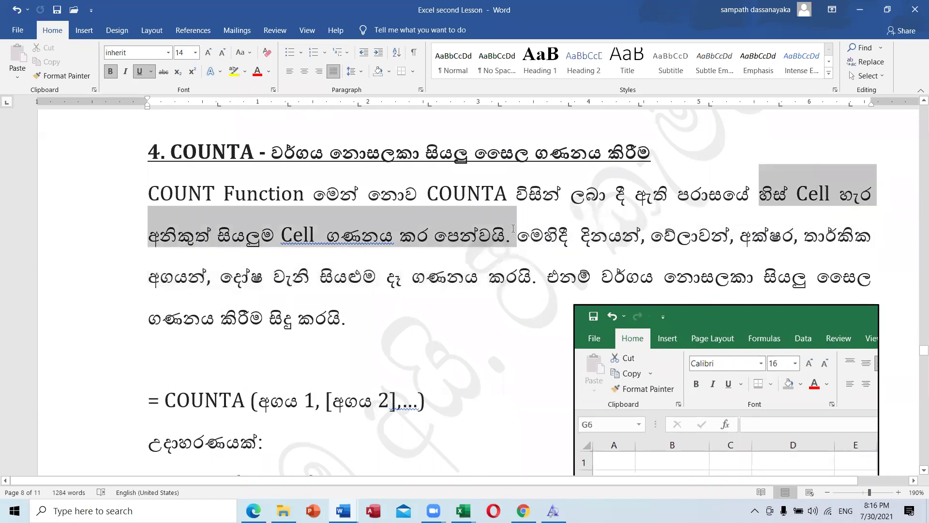
pyautogui.click(257, 71)
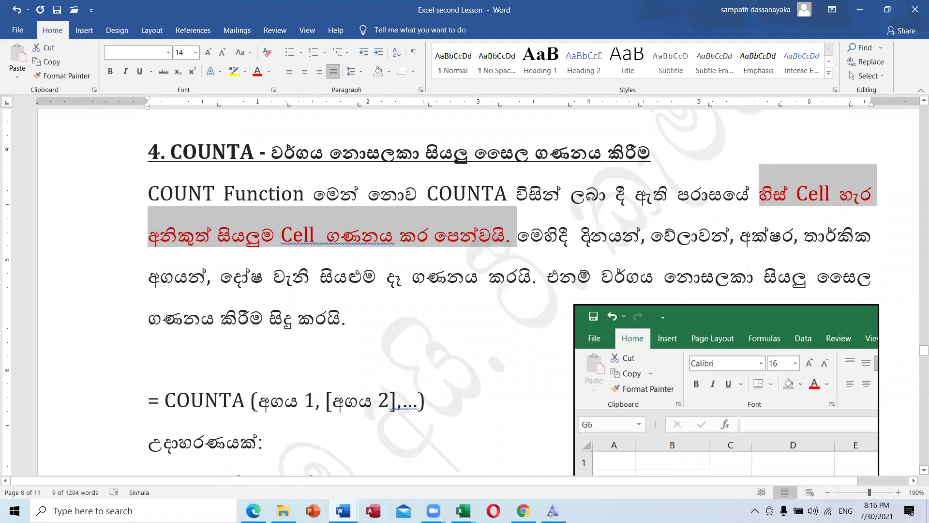
# Step: Colour the COUNTA sentence from 'දිනයන්' to 'කරයි.' red, then view the C2:C13 example
pyautogui.moveTo(582, 232); pyautogui.dragTo(540, 272)
pyautogui.click(257, 71)
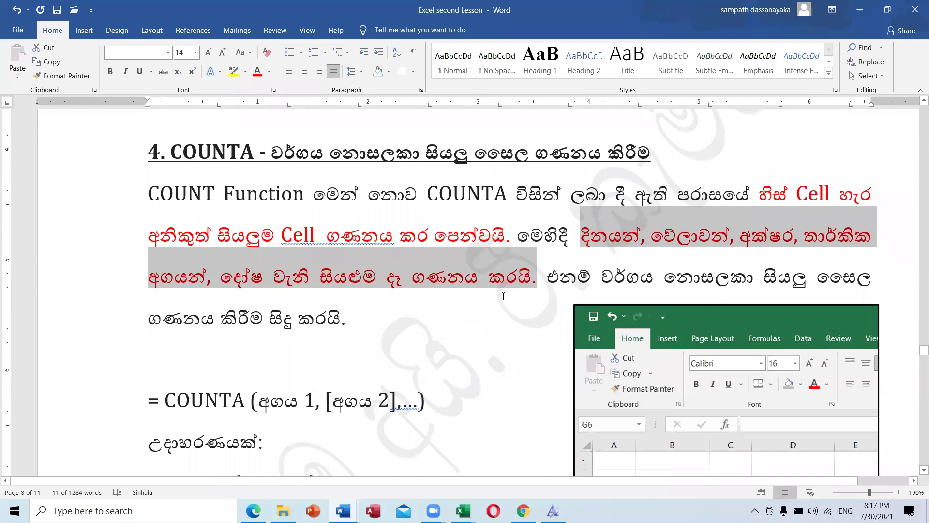
pyautogui.scroll(-1, 503, 296)
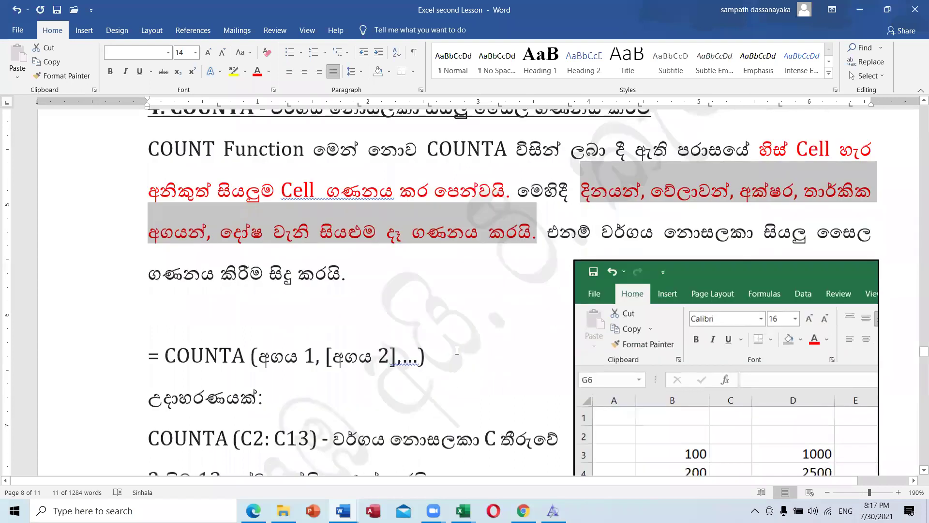
pyautogui.scroll(-6, 457, 350)
pyautogui.scroll(1, 456, 350)
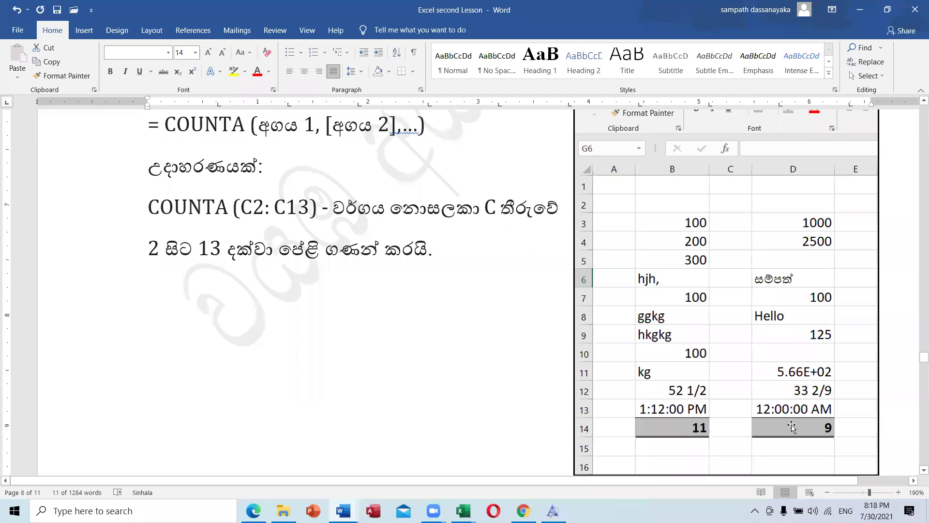
# Step: Scroll to section 5 IF on page 9 and put the cursor in the =IF example line
pyautogui.scroll(-10, 791, 427)
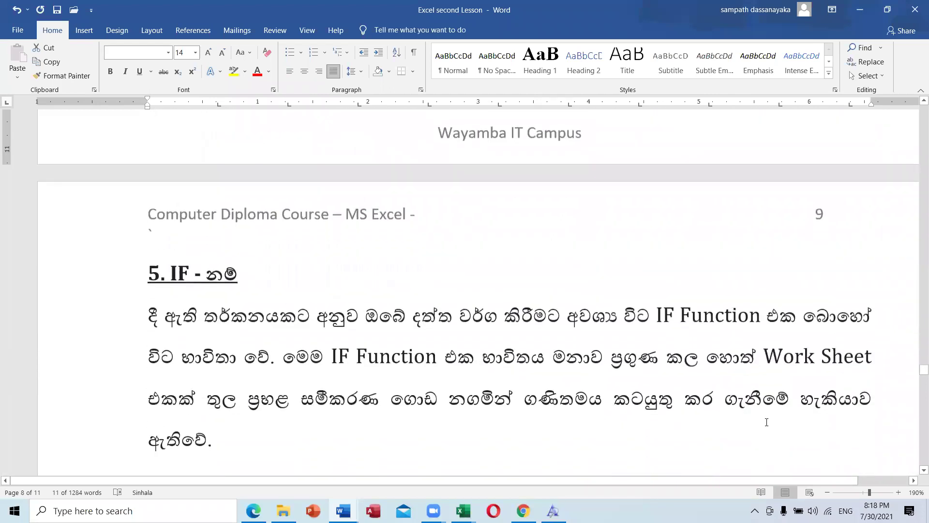
pyautogui.scroll(-3, 766, 422)
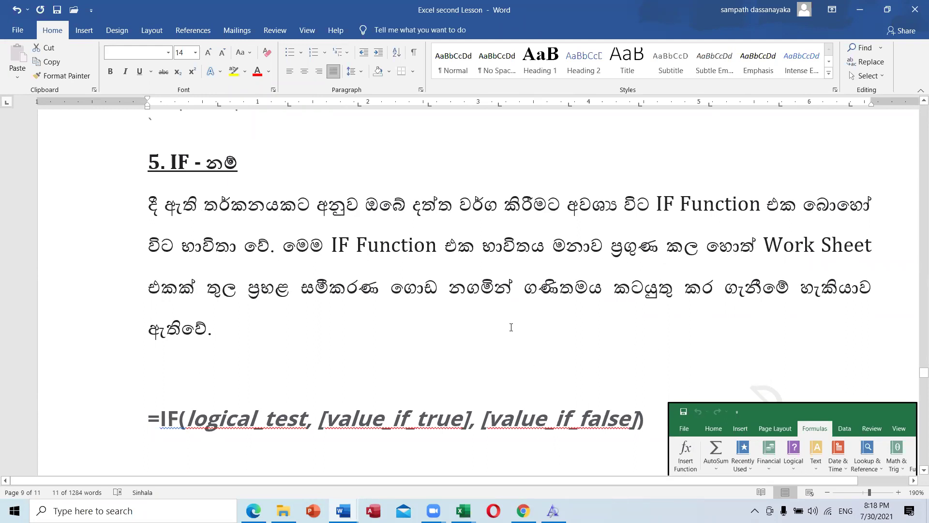
pyautogui.scroll(-5, 524, 321)
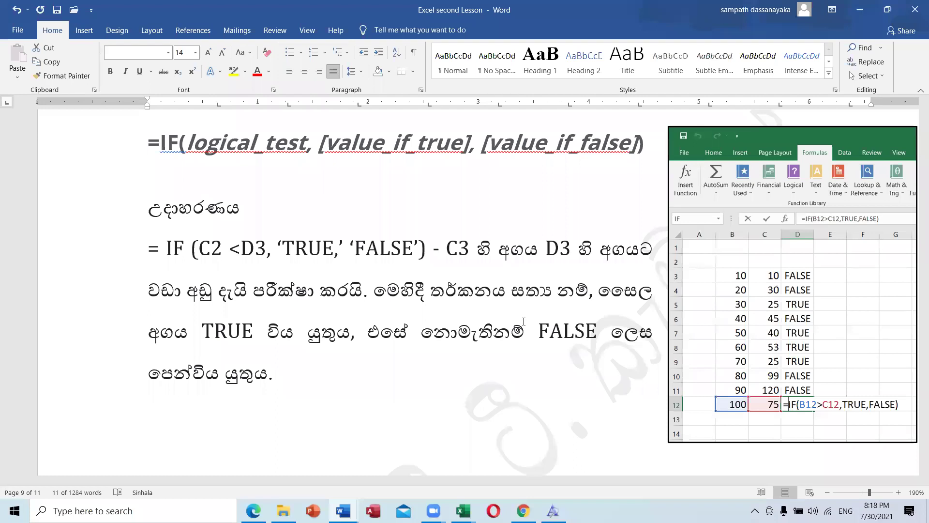
pyautogui.moveTo(164, 254); pyautogui.dragTo(214, 251)
pyautogui.click(175, 255)
pyautogui.press('Right')
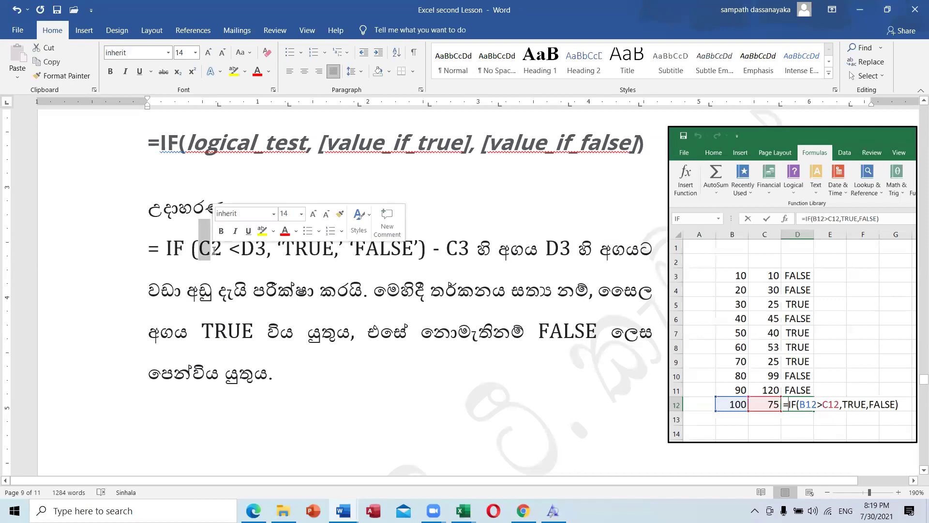
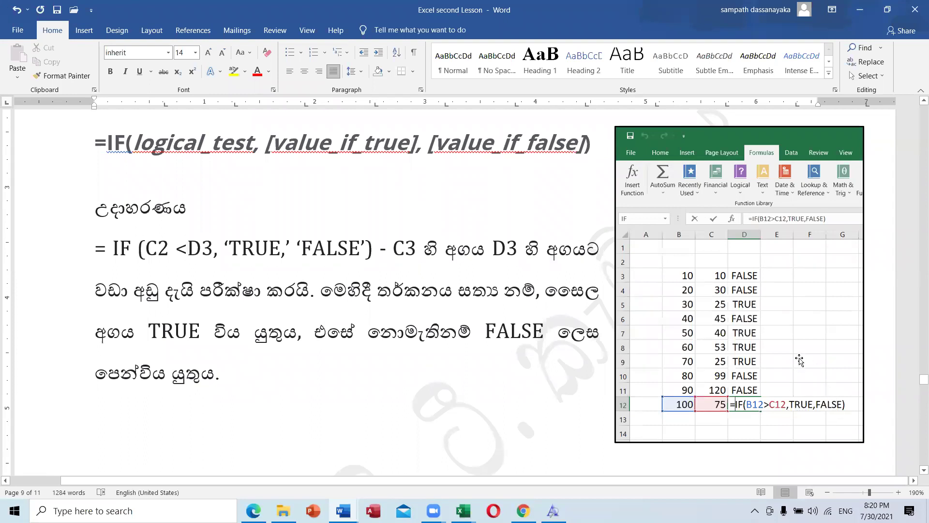
# Step: Scroll down to the simple =IF(B12>C12,TRUE,FALSE) example and its worksheet screenshot
pyautogui.scroll(-2, 640, 330)
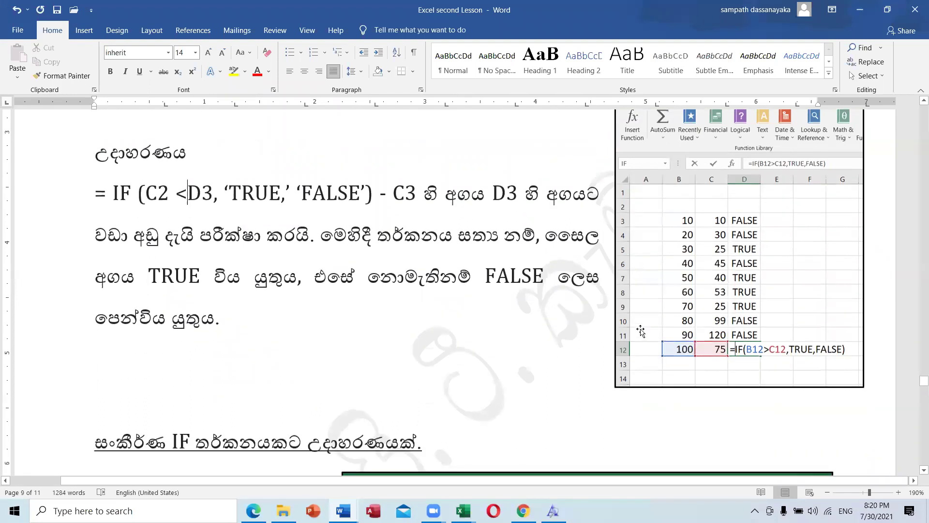
# Step: Scroll to the complex SUM-based IF example and highlight SUM in its first formula line
pyautogui.scroll(-5, 640, 330)
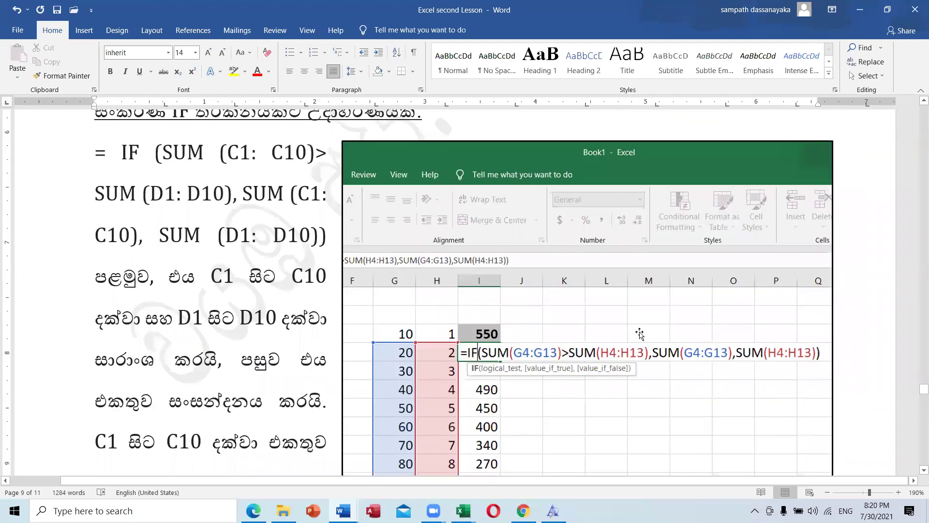
pyautogui.scroll(1, 640, 333)
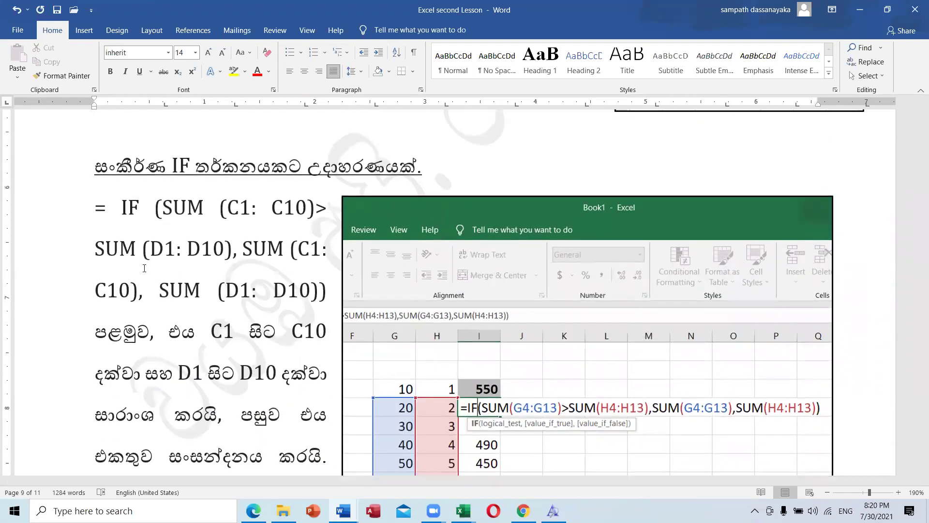
pyautogui.scroll(-1, 227, 289)
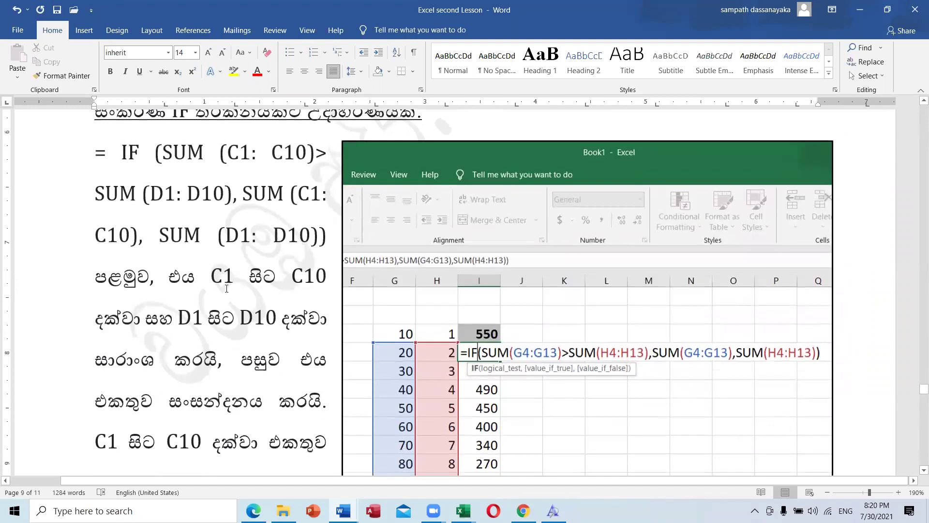
pyautogui.scroll(-4, 386, 355)
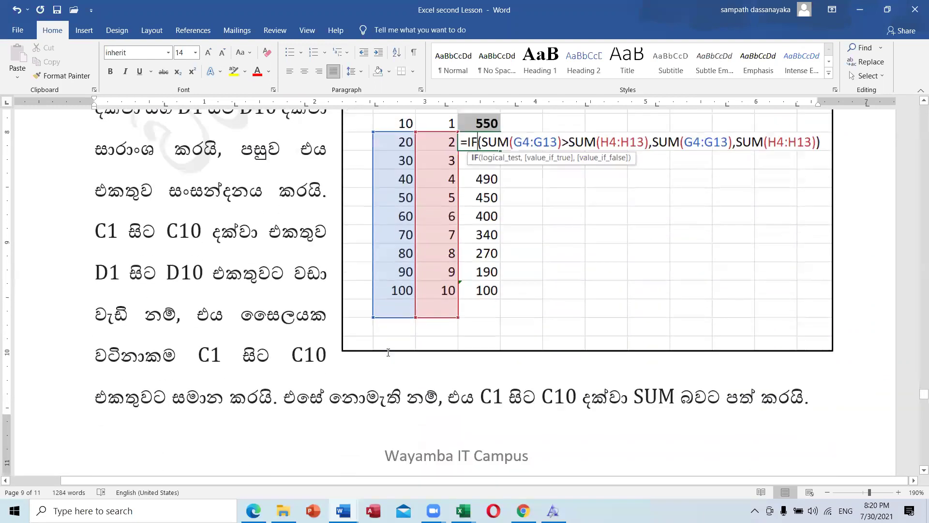
pyautogui.scroll(2, 388, 353)
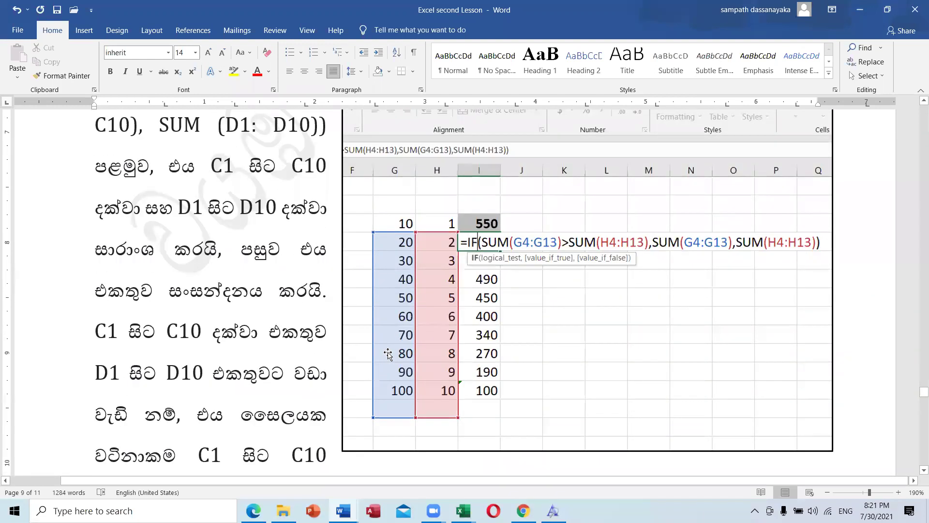
pyautogui.scroll(2, 388, 354)
pyautogui.scroll(1, 388, 354)
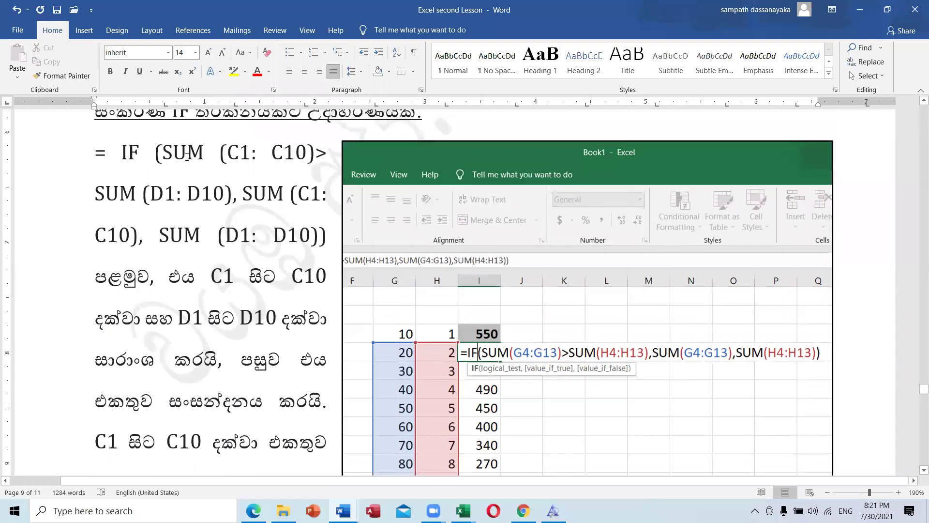
pyautogui.moveTo(217, 151); pyautogui.dragTo(162, 150)
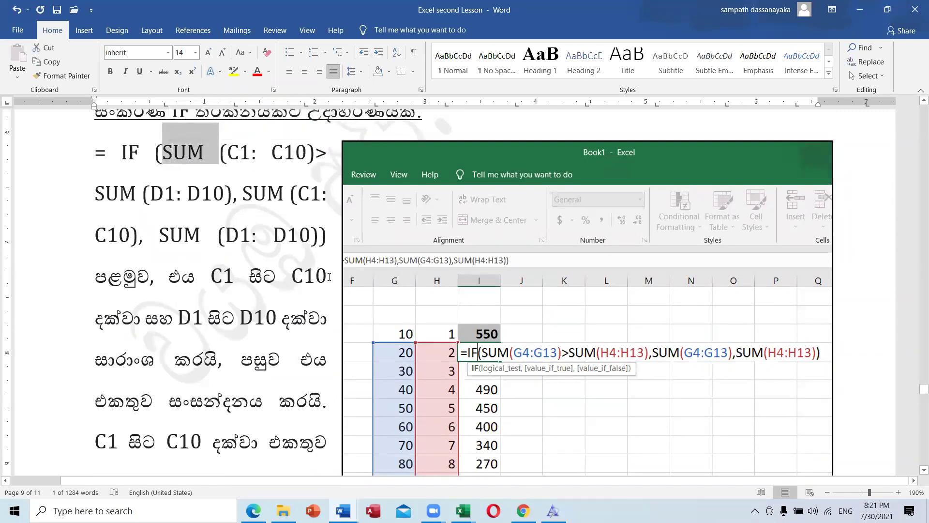
# Step: Point out the C1:C10 range and the second SUM in the formula, then clear the highlight
pyautogui.scroll(-1, 329, 277)
pyautogui.scroll(-1, 329, 277)
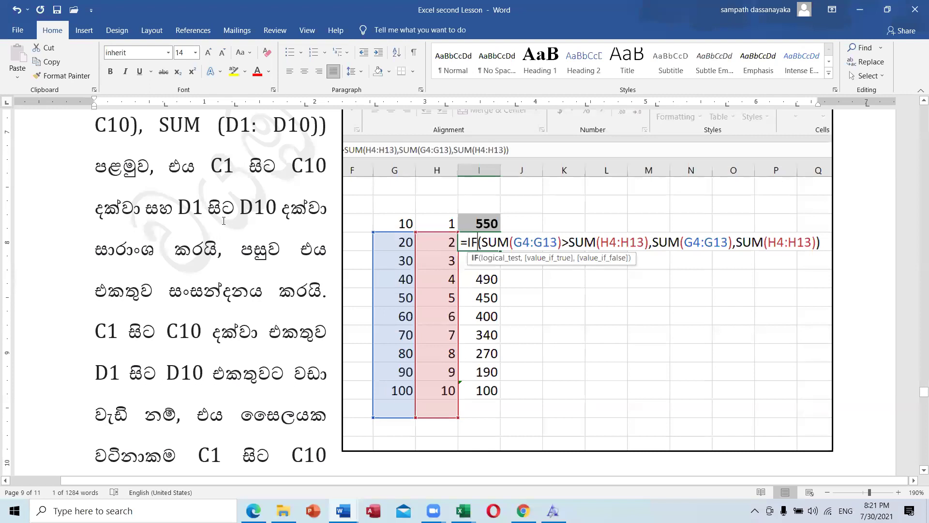
pyautogui.scroll(1, 157, 210)
pyautogui.moveTo(197, 181); pyautogui.dragTo(169, 182)
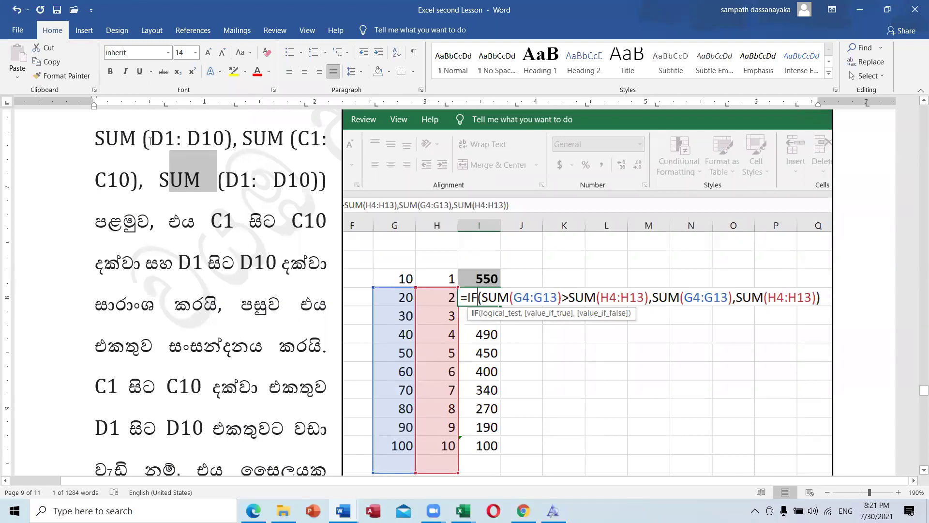
pyautogui.scroll(1, 177, 167)
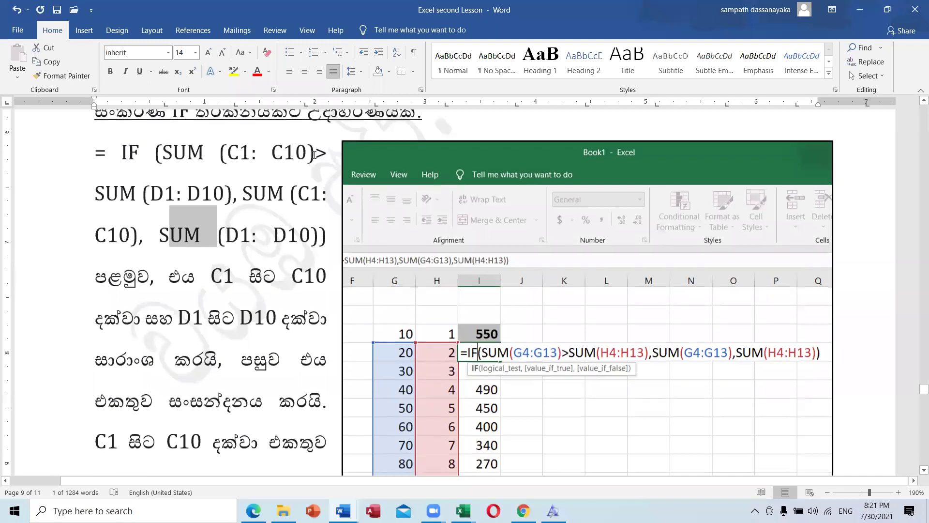
pyautogui.moveTo(307, 155); pyautogui.dragTo(227, 154)
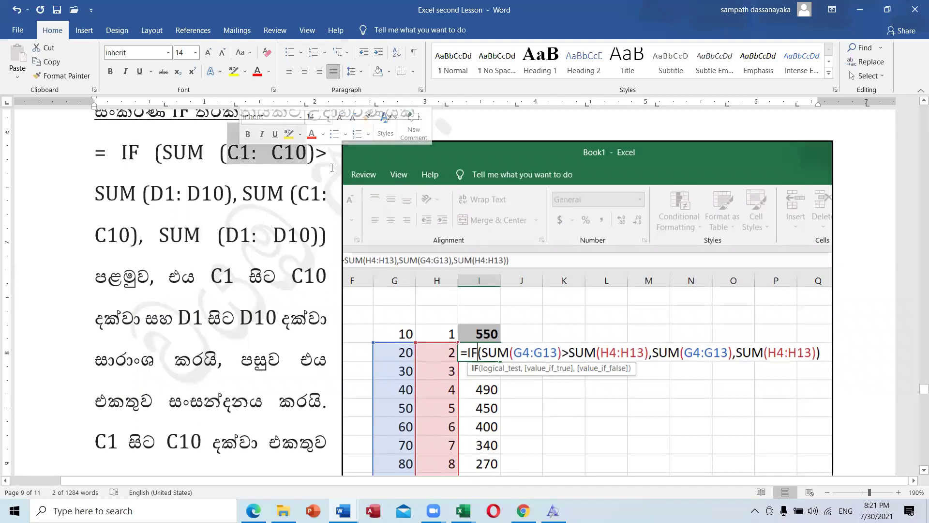
pyautogui.click(126, 194)
pyautogui.moveTo(127, 194); pyautogui.dragTo(105, 194)
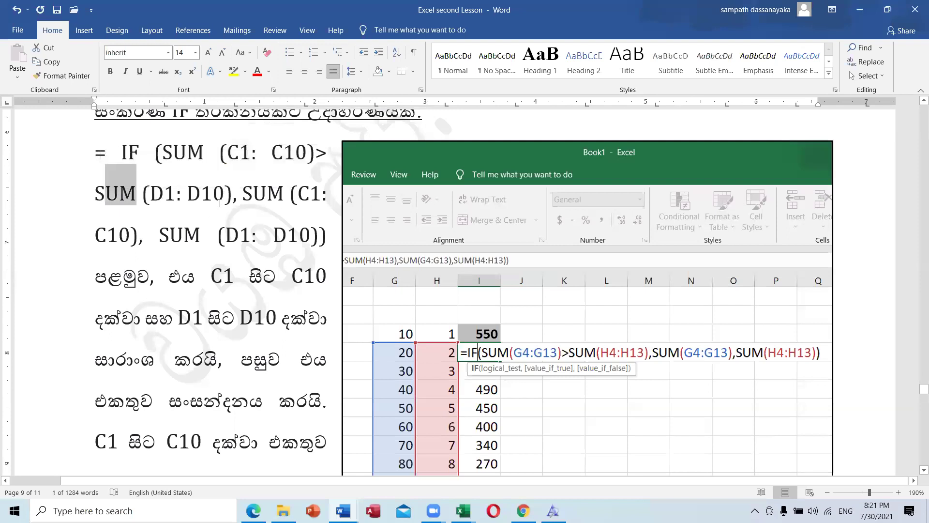
pyautogui.click(221, 202)
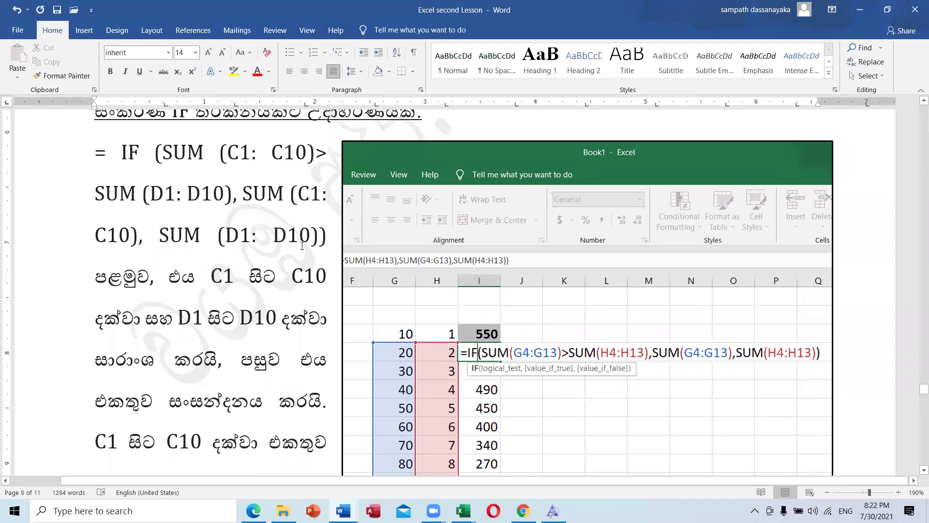
pyautogui.scroll(-2, 261, 257)
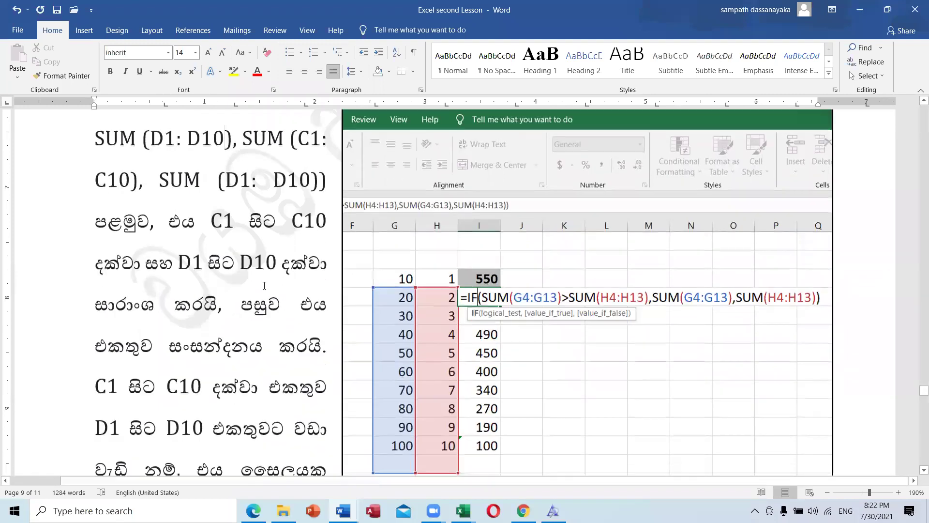
pyautogui.scroll(2, 247, 298)
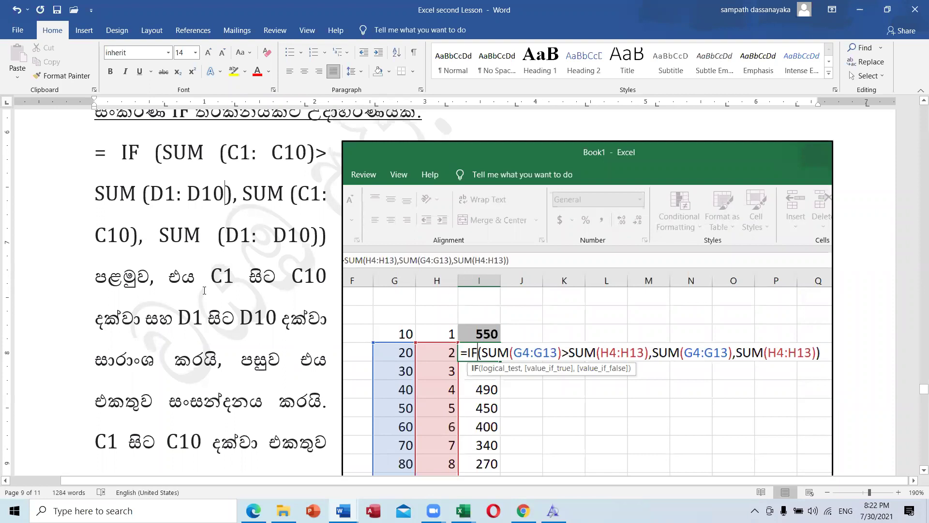
pyautogui.scroll(-3, 190, 333)
pyautogui.scroll(-2, 190, 333)
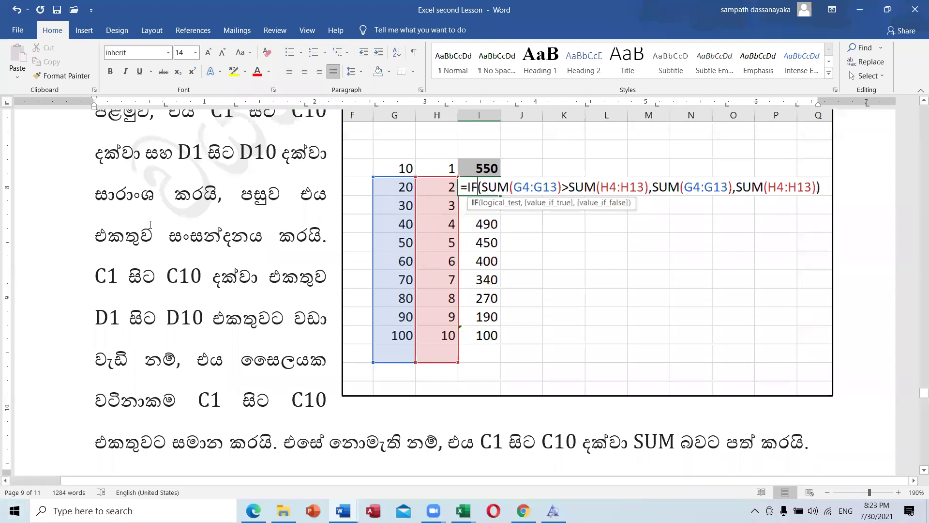
# Step: Select the whole four-line IF formula to point it out, then deselect it
pyautogui.scroll(3, 150, 224)
pyautogui.scroll(-5, 160, 232)
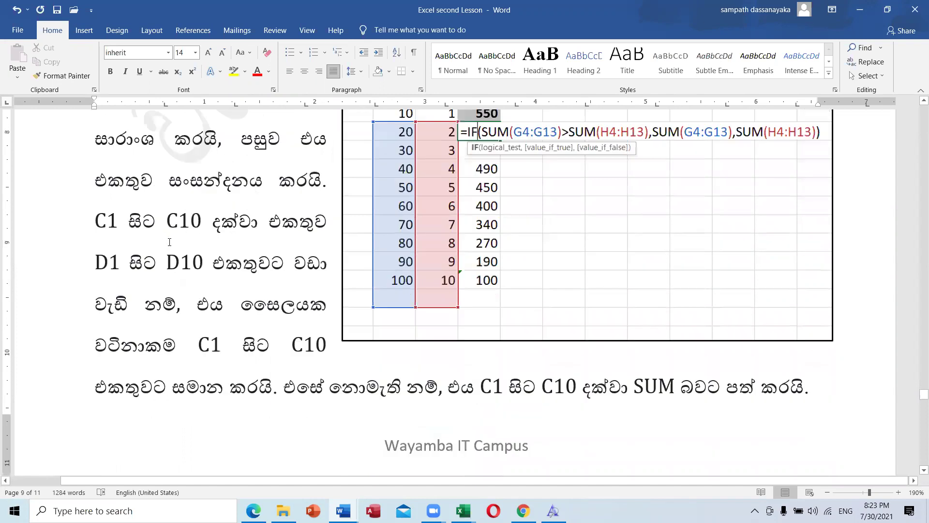
pyautogui.scroll(-1, 165, 237)
pyautogui.scroll(6, 174, 246)
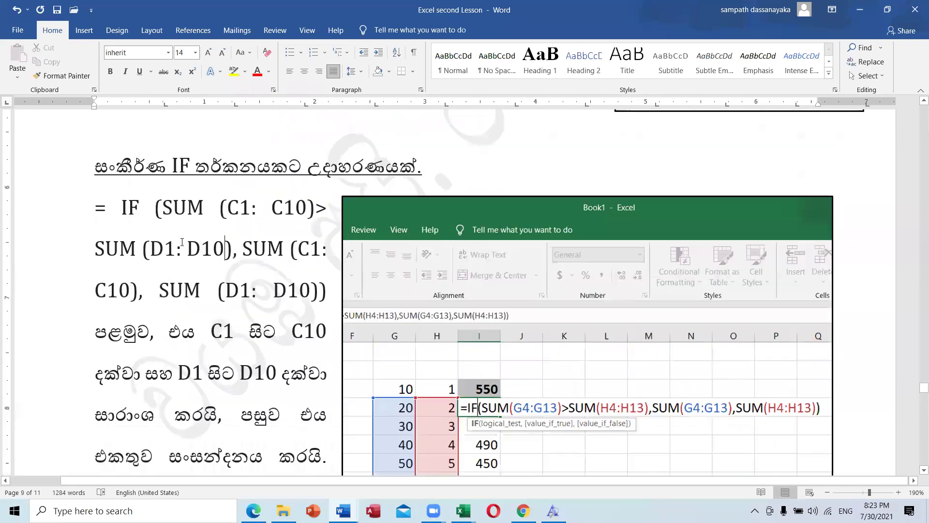
pyautogui.scroll(-8, 185, 260)
pyautogui.scroll(8, 97, 349)
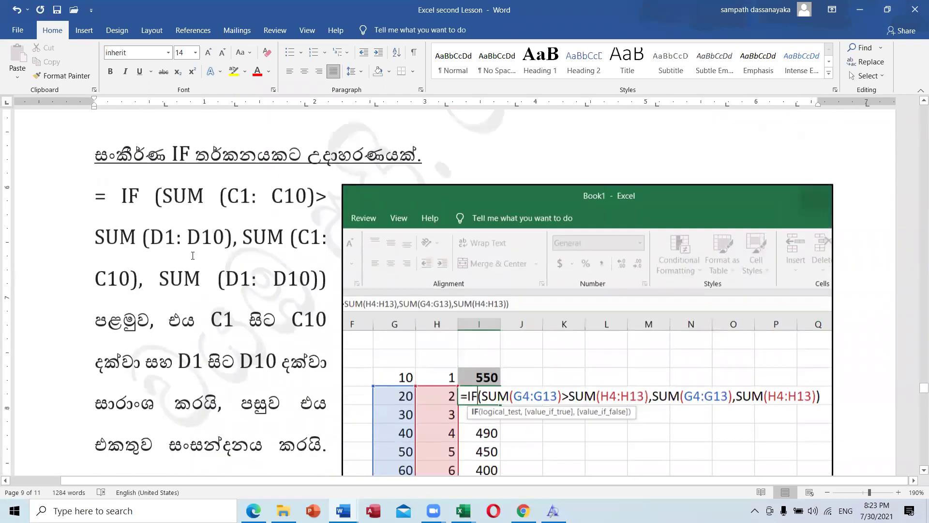
pyautogui.keyDown('shift'); pyautogui.click(93, 207); pyautogui.keyUp('shift')
pyautogui.moveTo(260, 271); pyautogui.dragTo(305, 318)
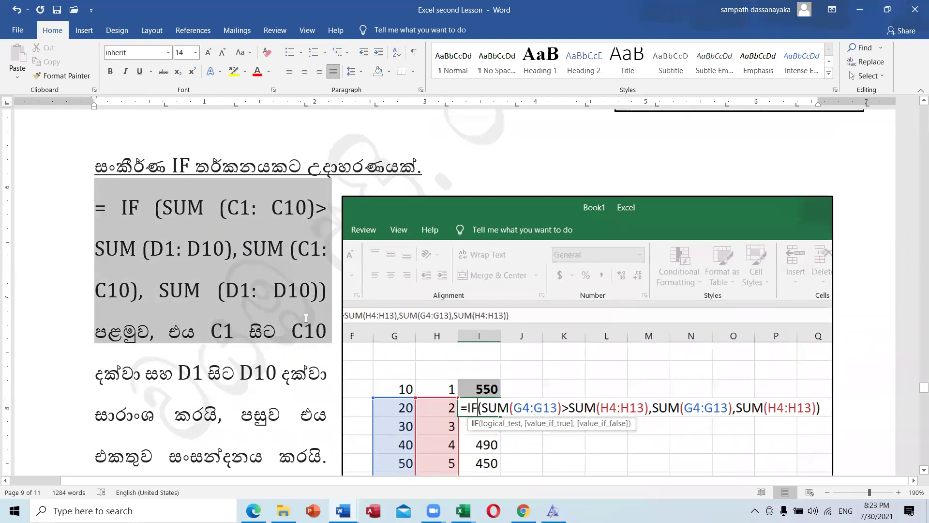
pyautogui.click(231, 255)
# Step: Highlight the formula from SUM(C1: across all four lines, then move down to page 10's 6. TRIM section
pyautogui.click(166, 209)
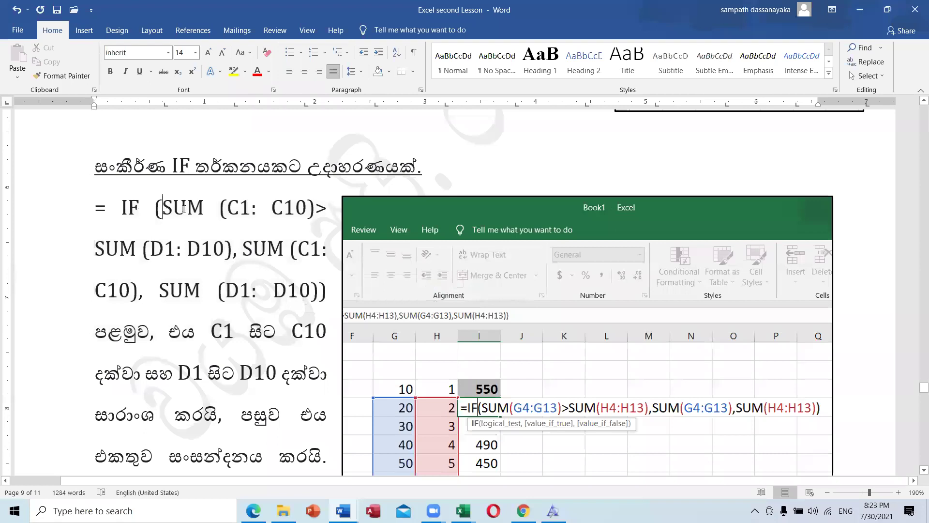
pyautogui.moveTo(163, 209); pyautogui.dragTo(322, 219)
pyautogui.moveTo(322, 242); pyautogui.dragTo(320, 339)
pyautogui.scroll(-3, 266, 292)
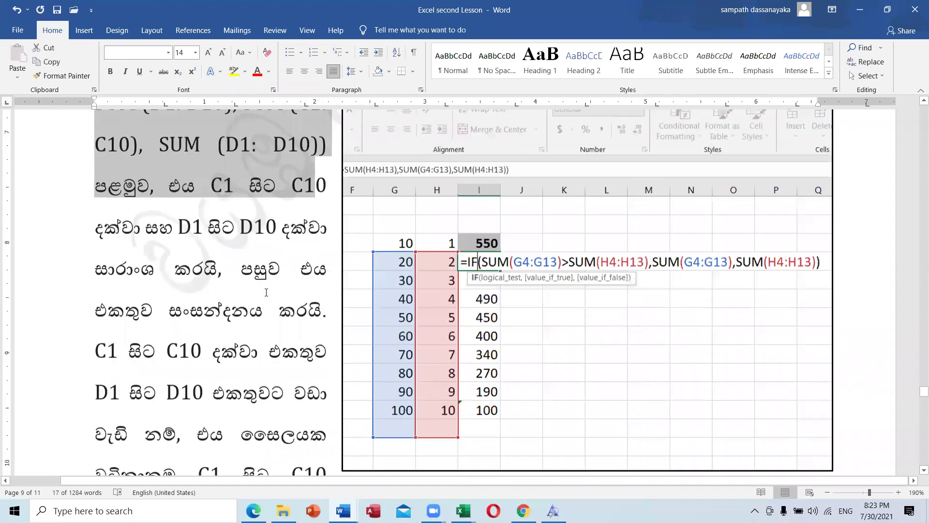
pyautogui.scroll(-10, 266, 291)
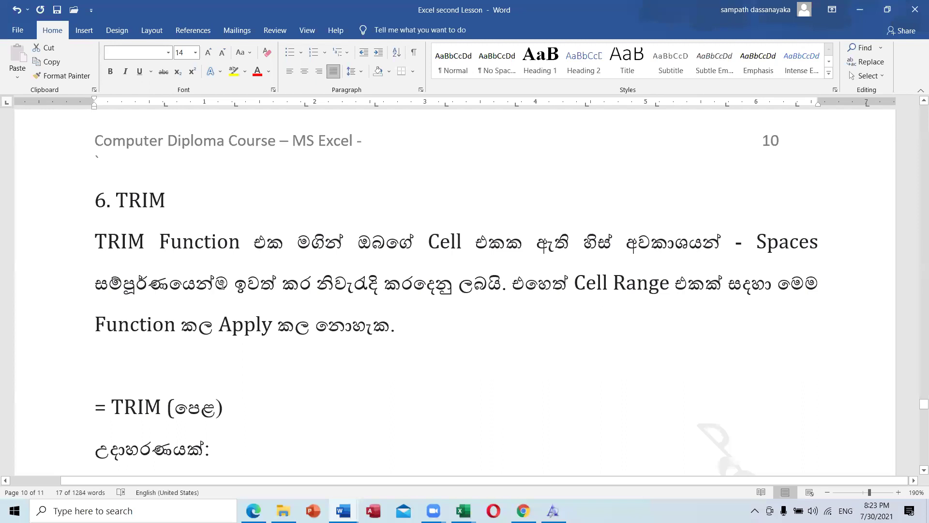
# Step: Scroll back up through the COUNT and COUNTA pages
pyautogui.scroll(5, 135, 198)
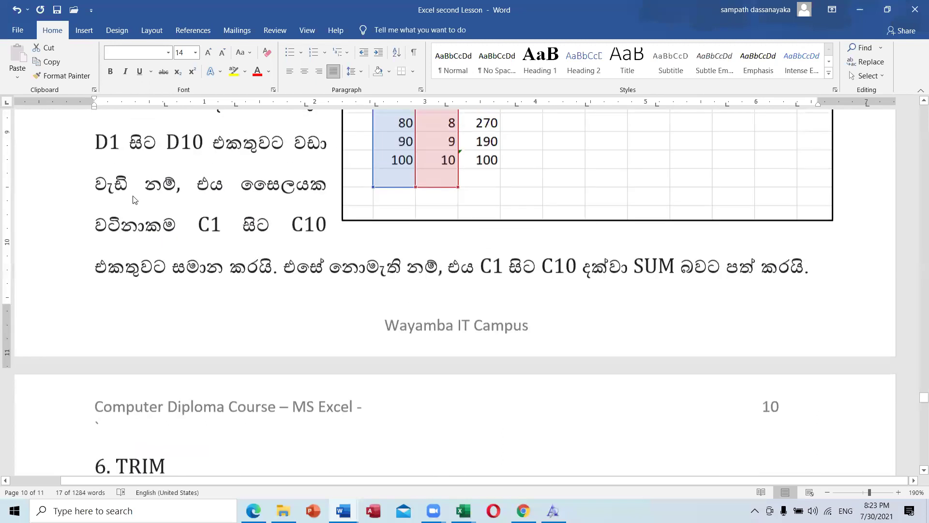
pyautogui.scroll(8, 134, 199)
pyautogui.scroll(5, 126, 189)
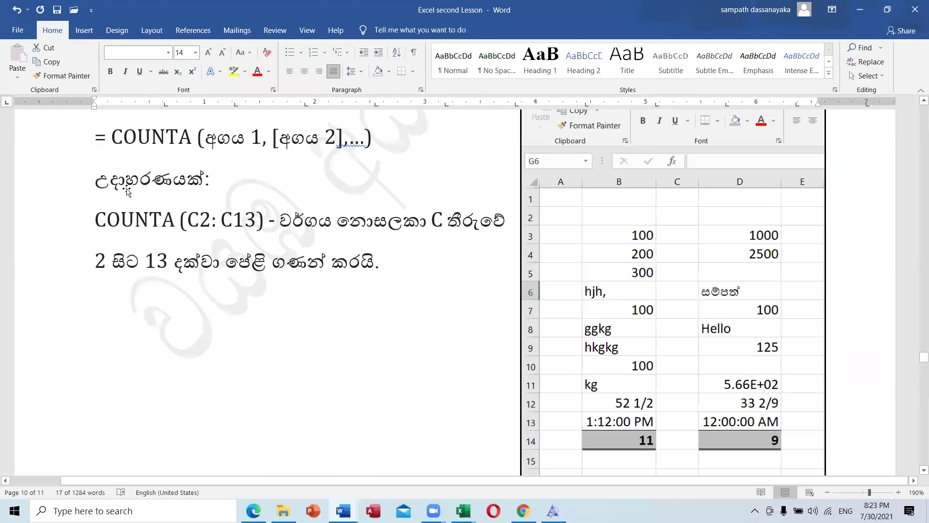
pyautogui.scroll(20, 127, 188)
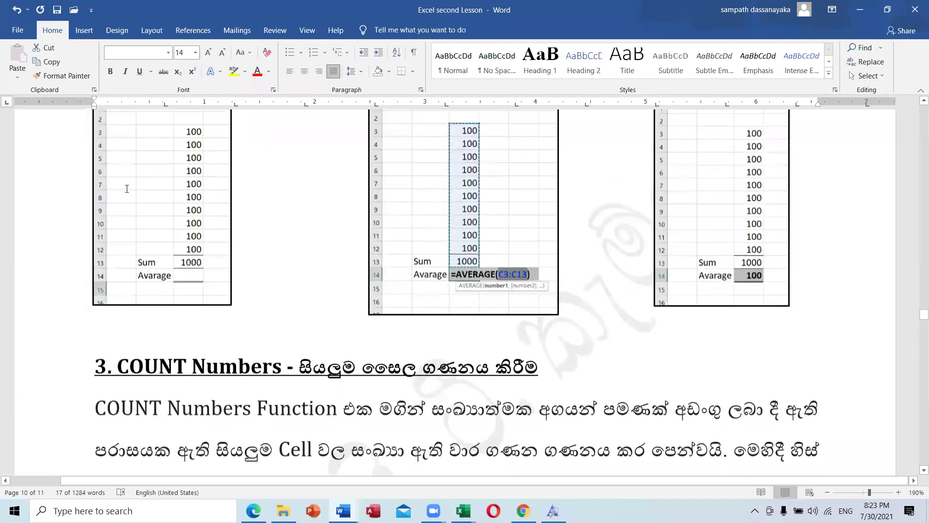
pyautogui.scroll(15, 127, 188)
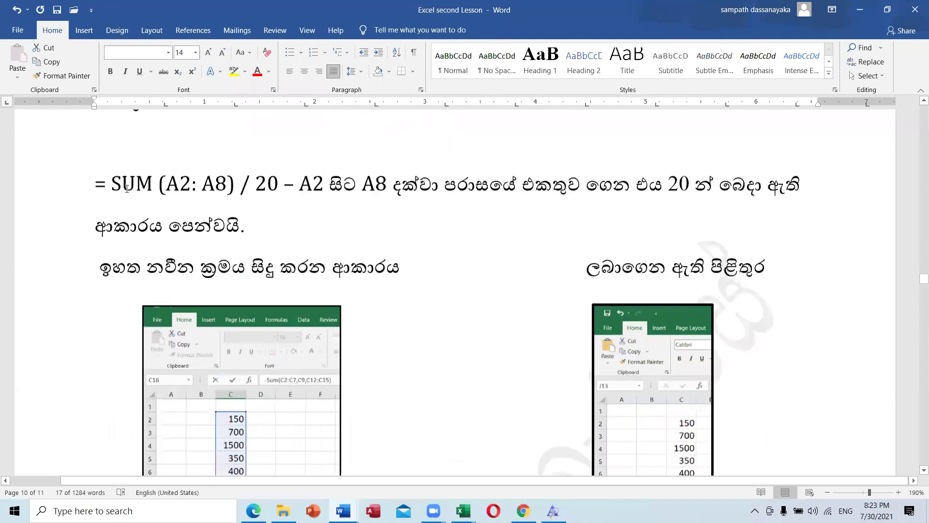
pyautogui.scroll(10, 127, 189)
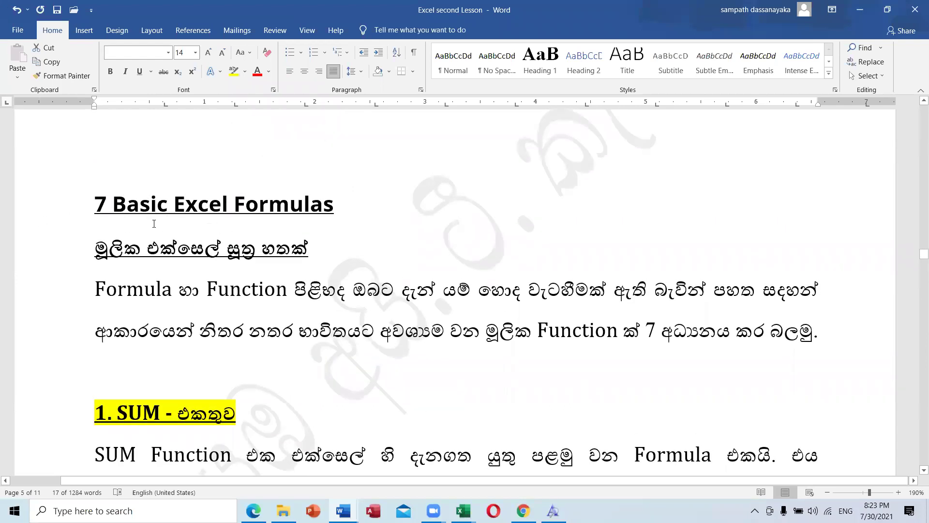
# Step: Scroll down again to page 8's SUM-comparison IF example, clearing the earlier selection
pyautogui.scroll(-5, 267, 230)
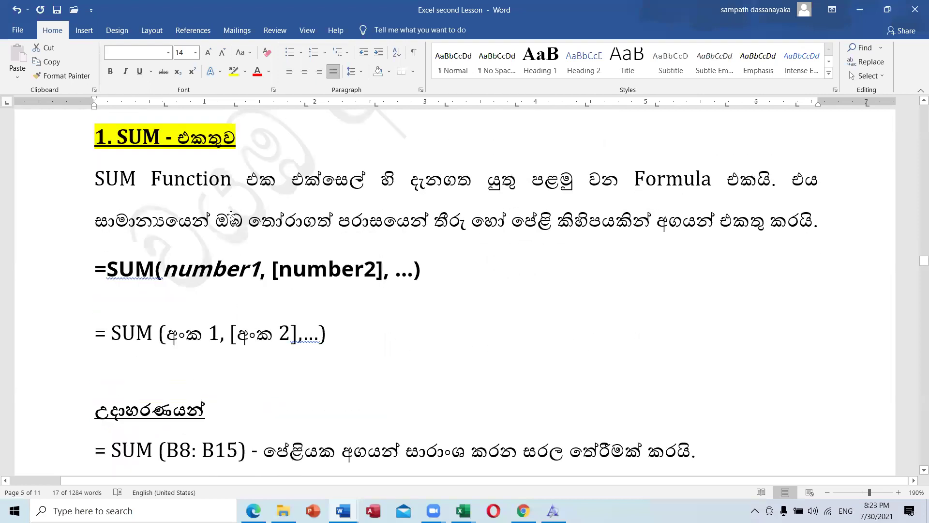
pyautogui.scroll(-15, 242, 198)
pyautogui.scroll(-10, 246, 210)
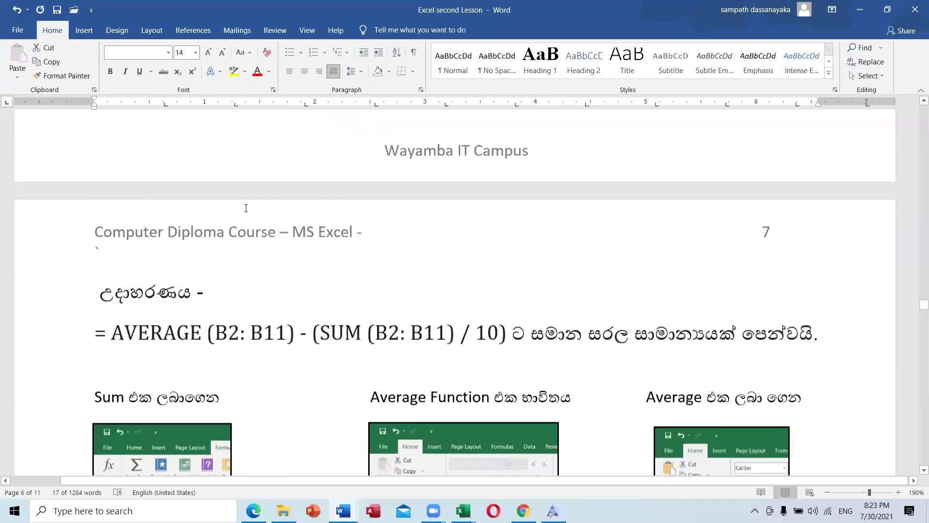
pyautogui.scroll(-10, 246, 207)
pyautogui.scroll(-5, 245, 207)
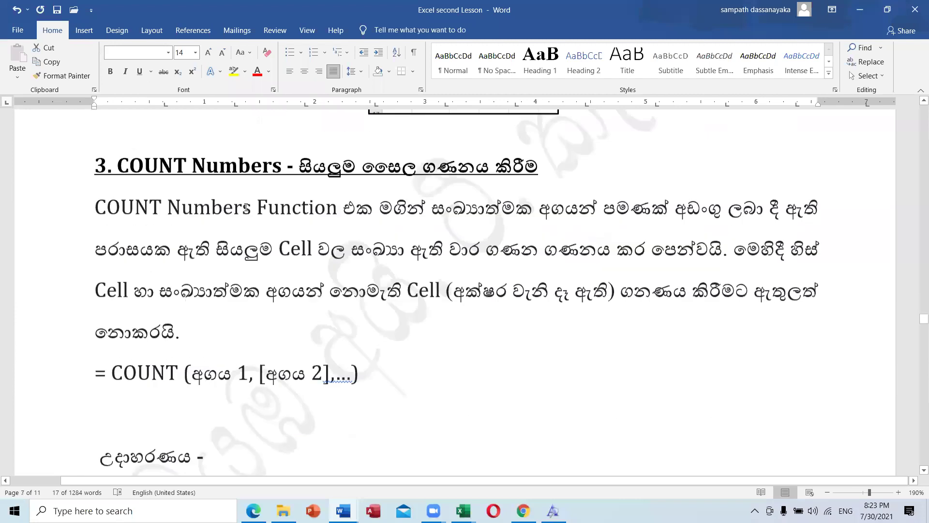
pyautogui.scroll(-1, 273, 242)
pyautogui.scroll(-10, 271, 242)
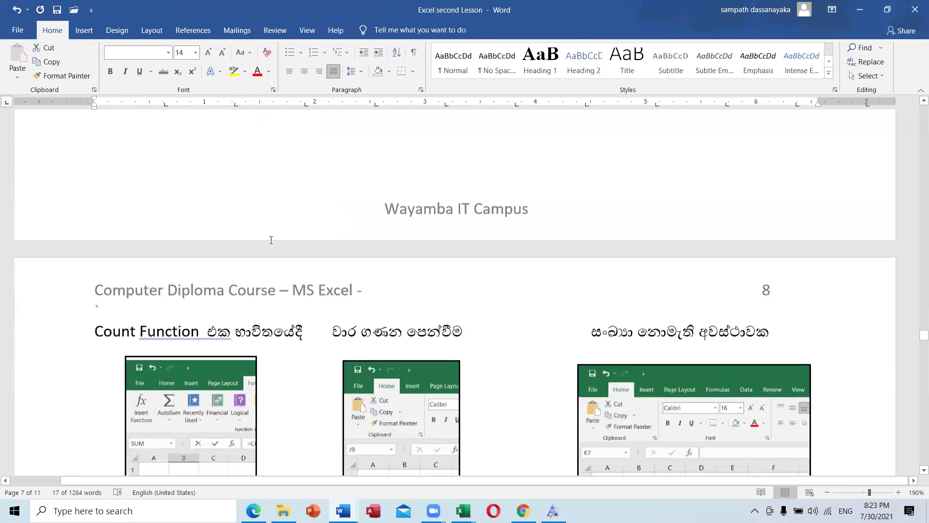
pyautogui.scroll(-10, 271, 242)
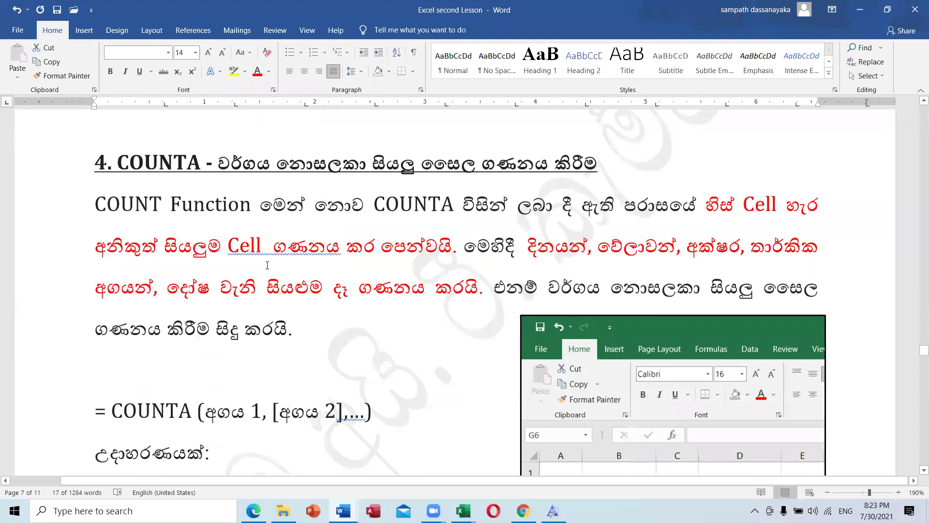
pyautogui.scroll(-15, 267, 265)
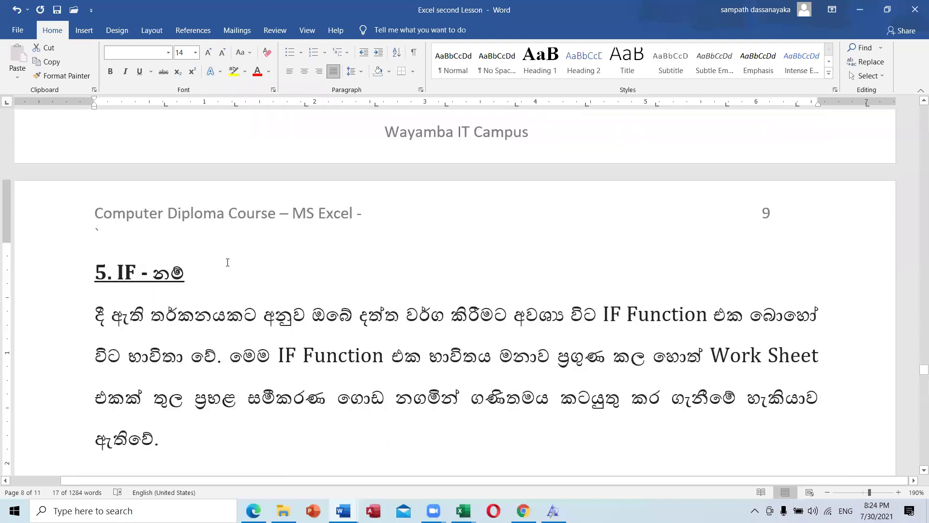
pyautogui.click(227, 262)
pyautogui.scroll(-5, 225, 266)
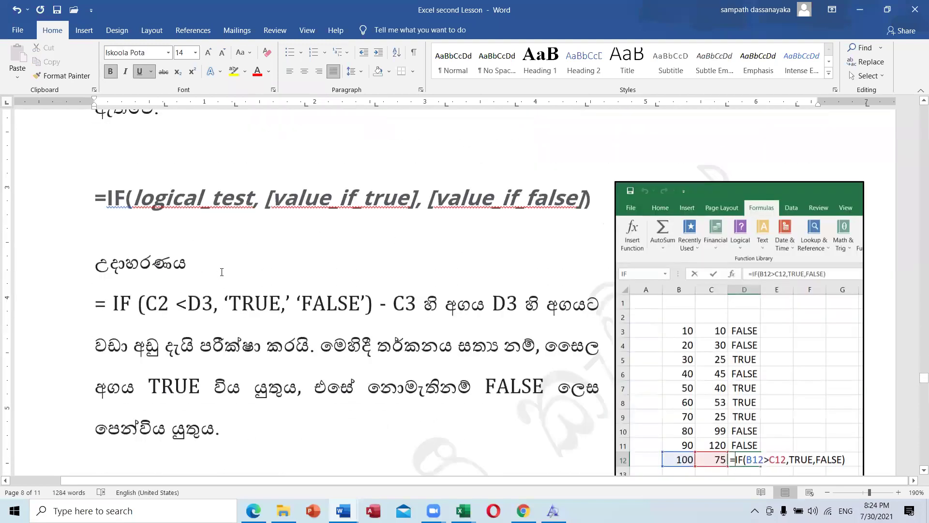
pyautogui.scroll(-10, 222, 272)
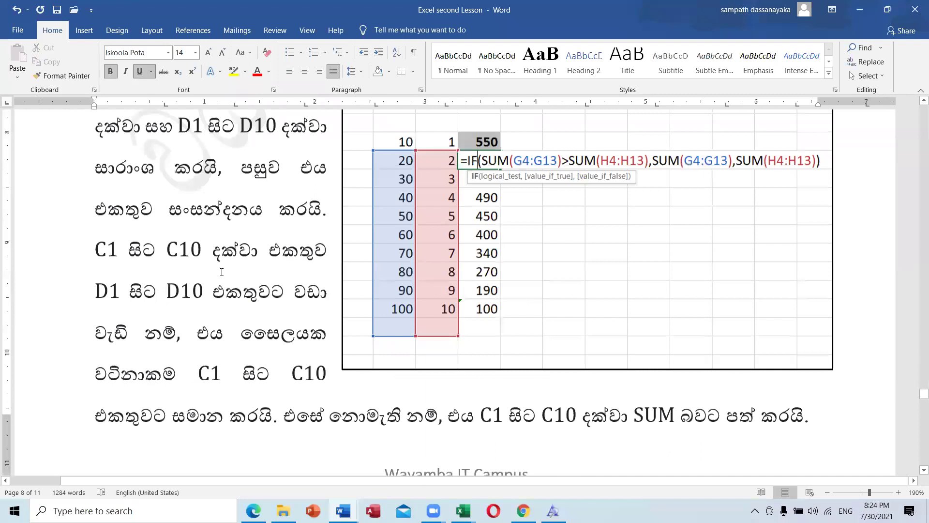
# Step: Highlight the first sentence of the TRIM description in yellow
pyautogui.scroll(-8, 222, 271)
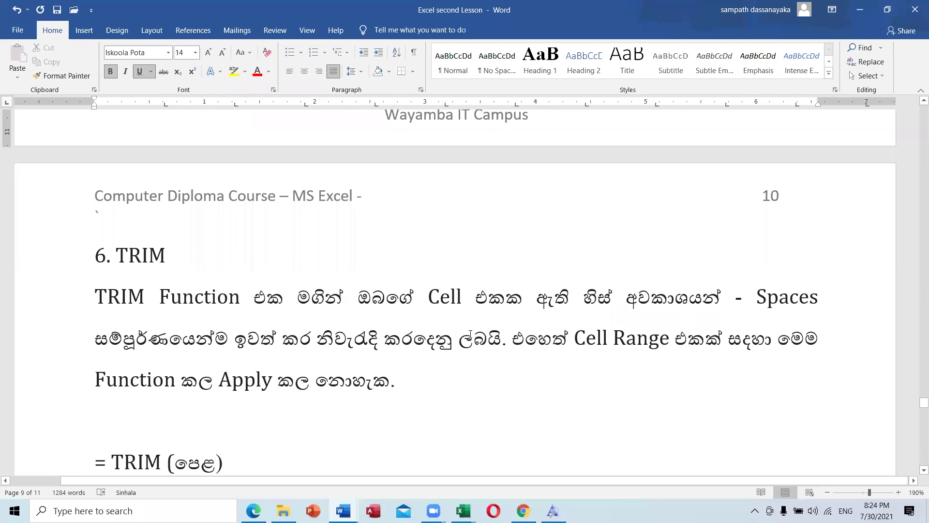
pyautogui.keyDown('shift'); pyautogui.click(511, 339); pyautogui.keyUp('shift')
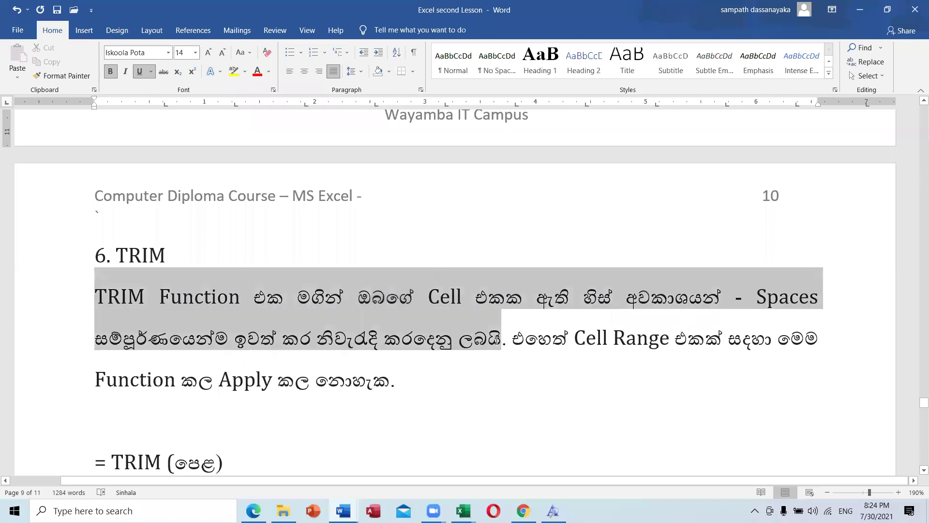
pyautogui.click(234, 71)
pyautogui.click(508, 338)
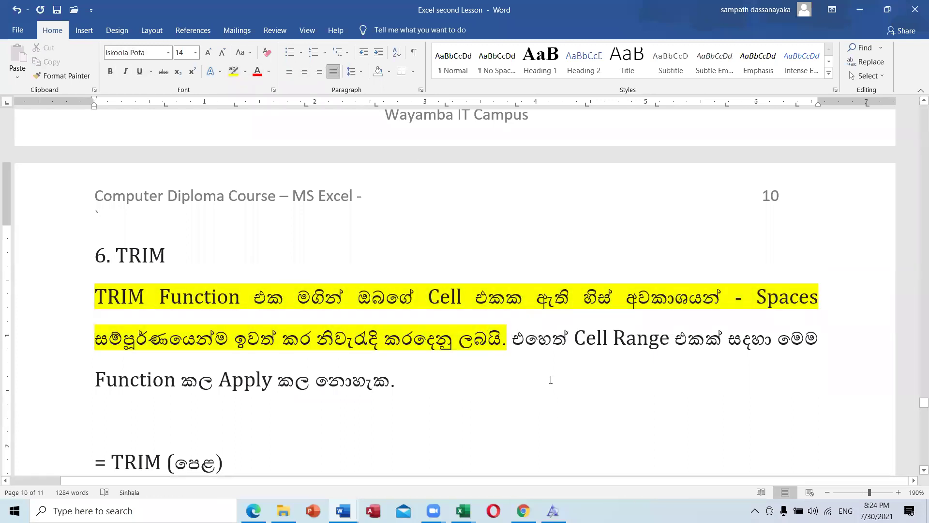
# Step: Point out පෙළ in the TRIM syntax and B5 in the TRIM (B5) example
pyautogui.scroll(-3, 551, 382)
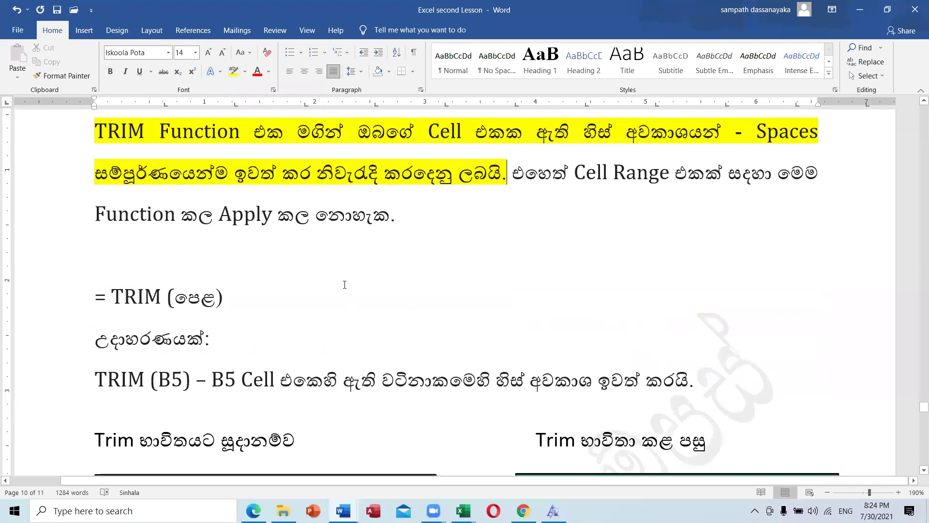
pyautogui.scroll(-3, 344, 284)
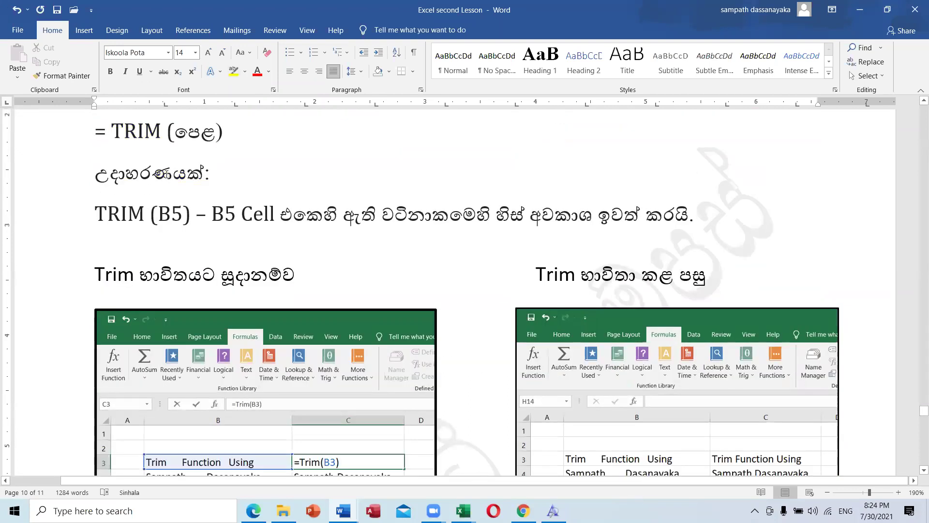
pyautogui.scroll(1, 167, 175)
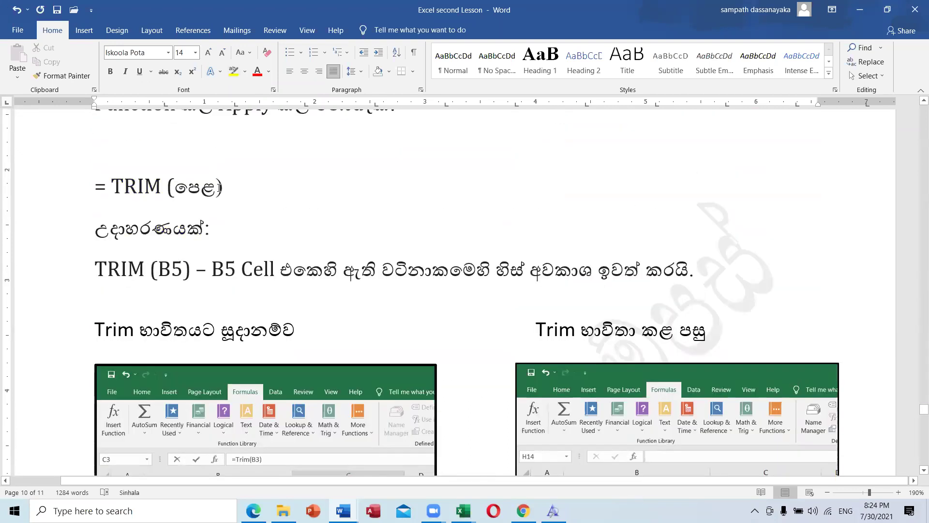
pyautogui.moveTo(215, 189); pyautogui.dragTo(171, 188)
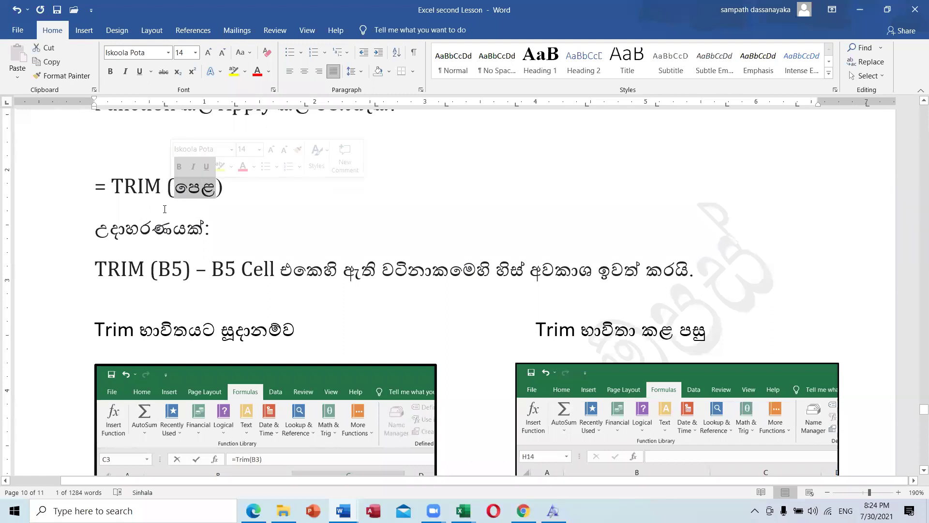
pyautogui.scroll(-1, 121, 218)
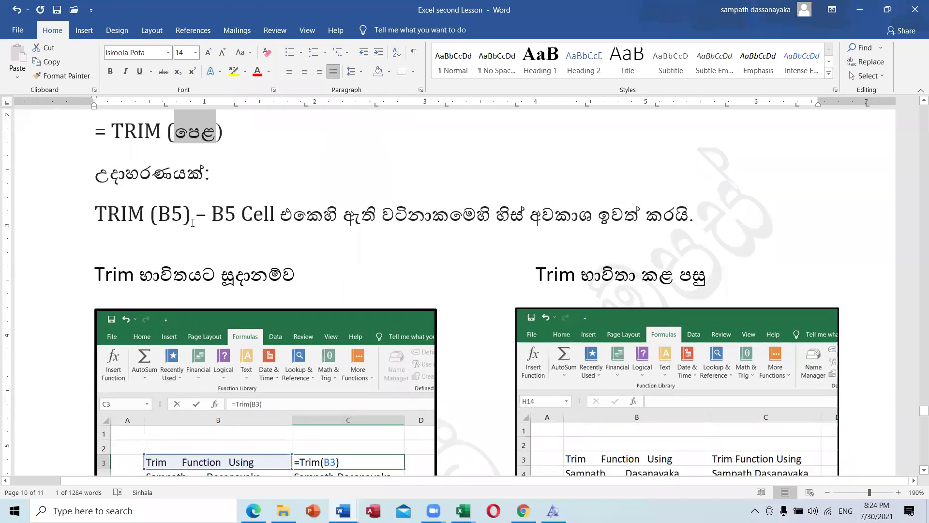
pyautogui.moveTo(183, 213); pyautogui.dragTo(160, 211)
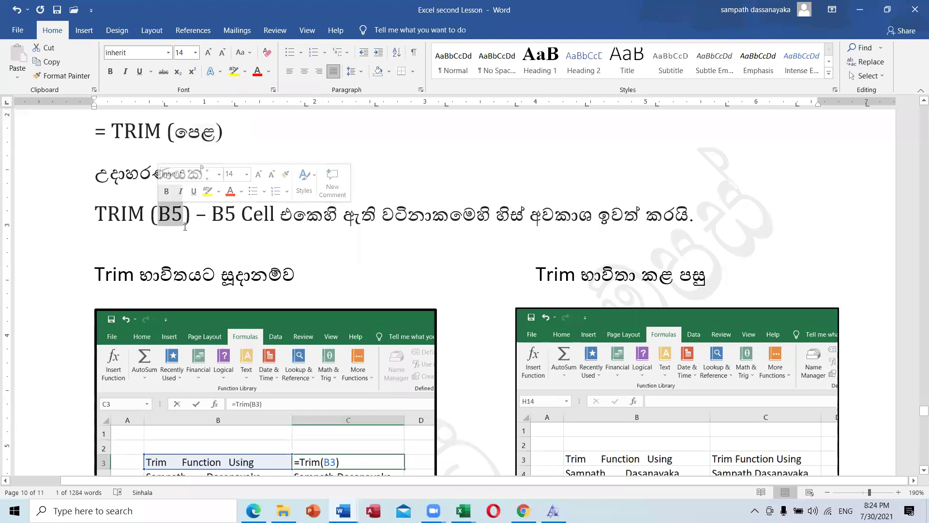
pyautogui.click(182, 243)
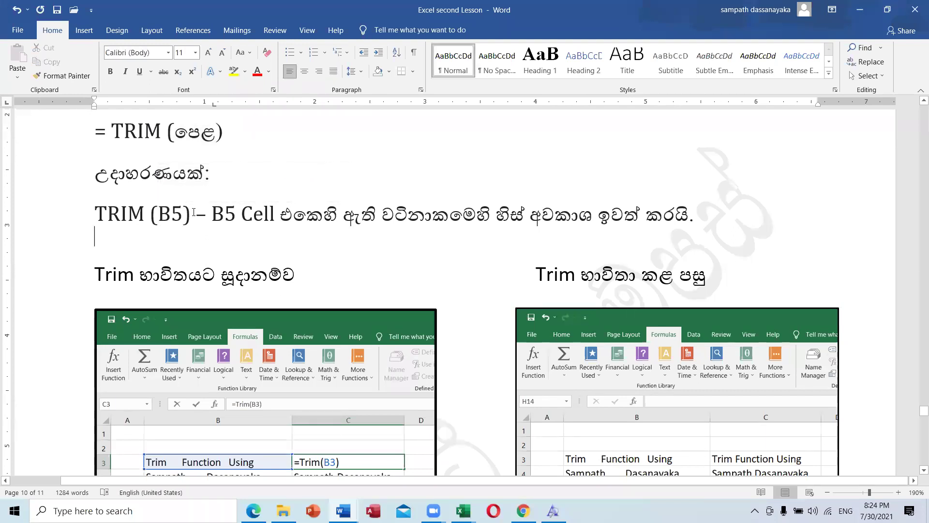
pyautogui.click(150, 214)
pyautogui.keyDown('shift'); pyautogui.click(182, 214); pyautogui.keyUp('shift')
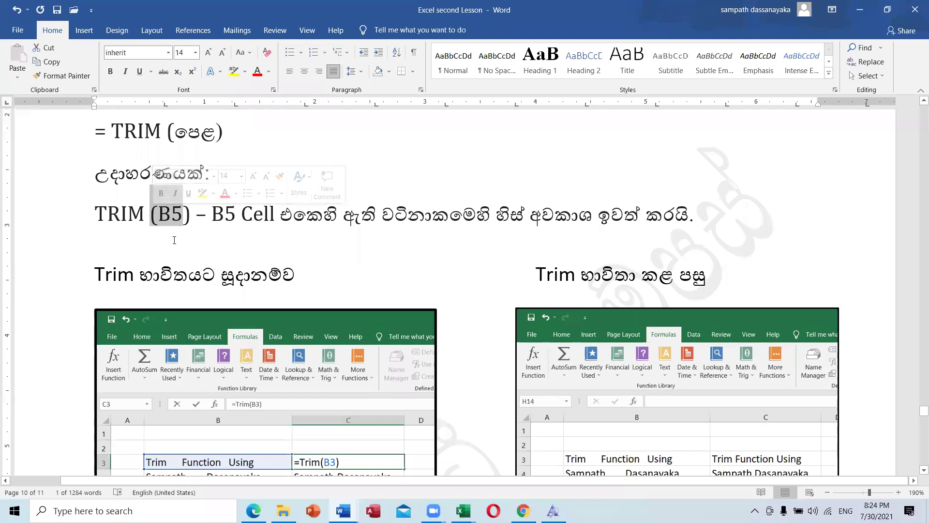
pyautogui.scroll(-2, 382, 234)
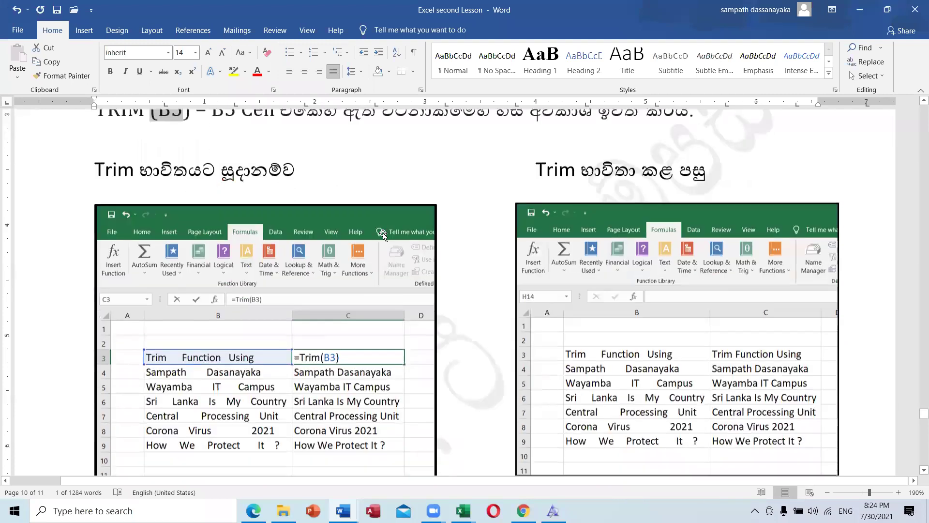
pyautogui.scroll(-1, 256, 319)
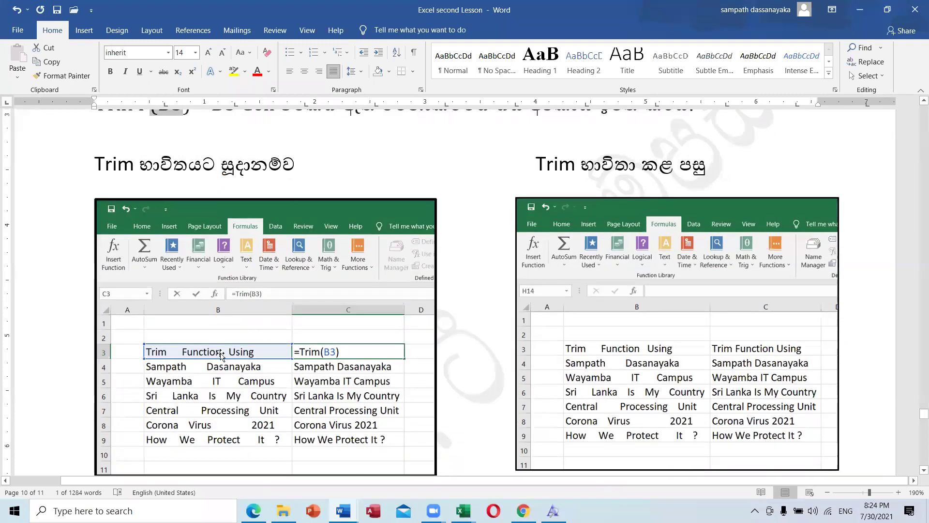
pyautogui.scroll(-2, 221, 308)
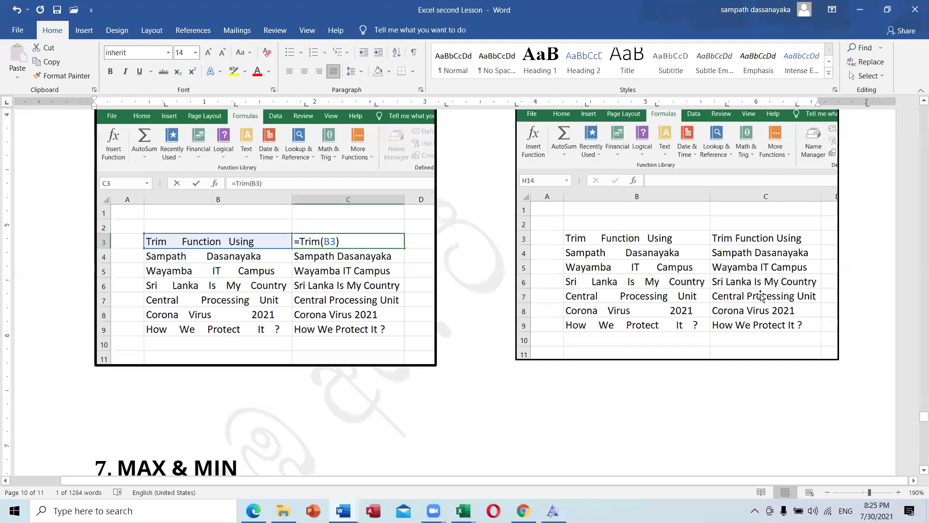
pyautogui.scroll(-4, 288, 331)
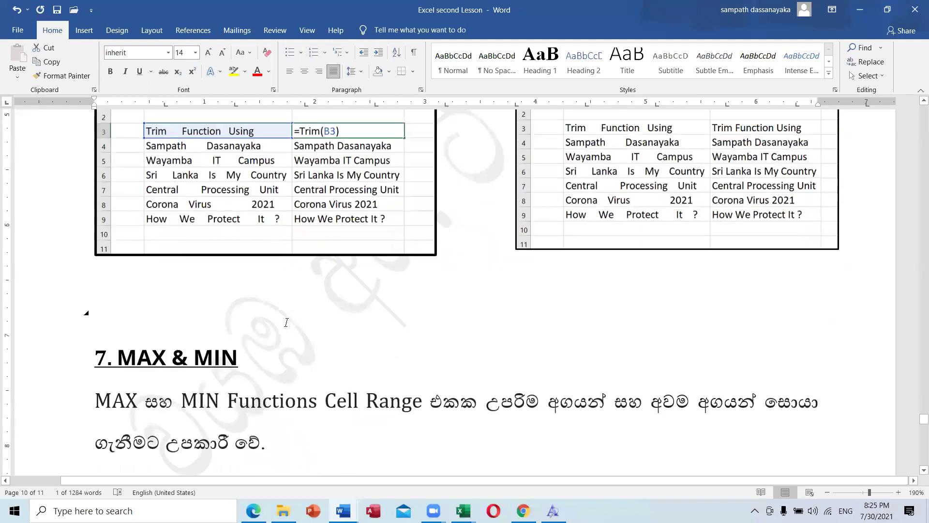
pyautogui.scroll(6, 580, 341)
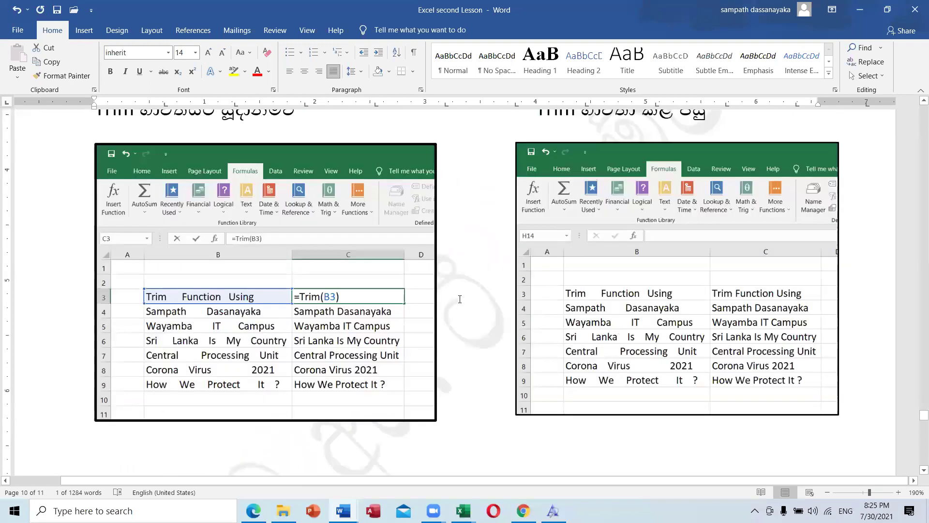
pyautogui.scroll(-4, 341, 325)
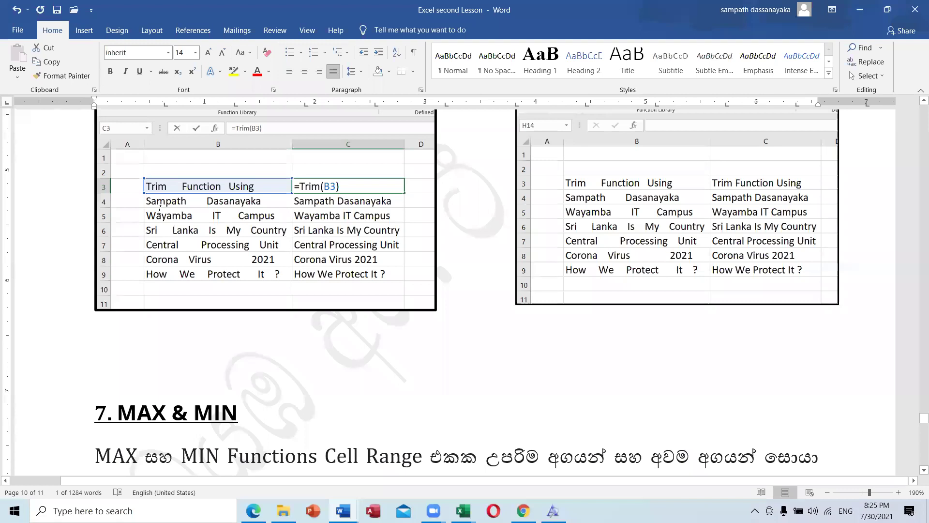
pyautogui.scroll(-3, 160, 209)
# Step: Select MAX and MIN in the MAX & MIN text, then scroll to page 11's = MAX (B2: C11) example
pyautogui.click(192, 251)
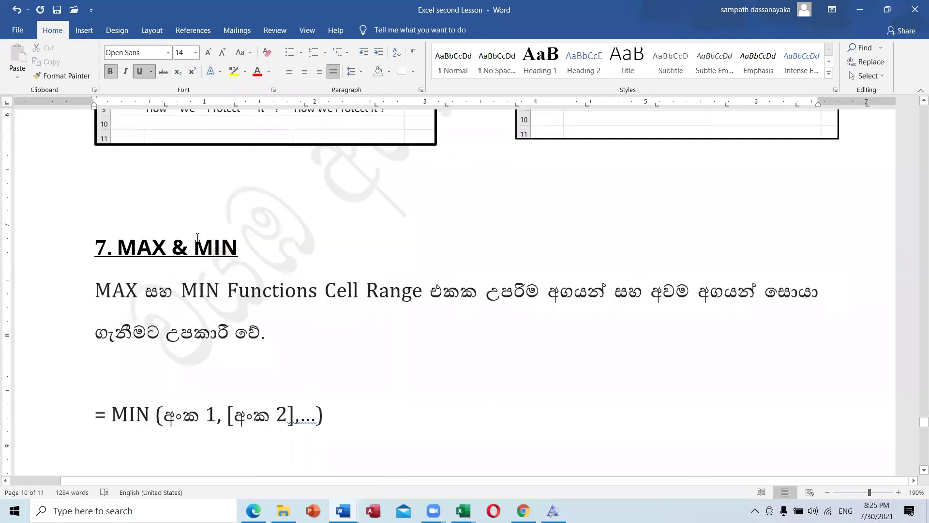
pyautogui.scroll(-2, 197, 237)
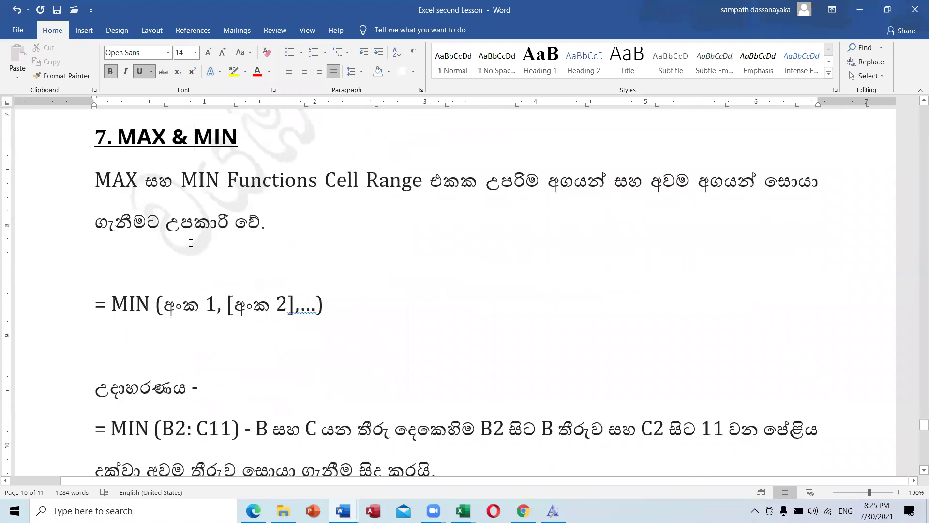
pyautogui.moveTo(141, 189); pyautogui.dragTo(95, 186)
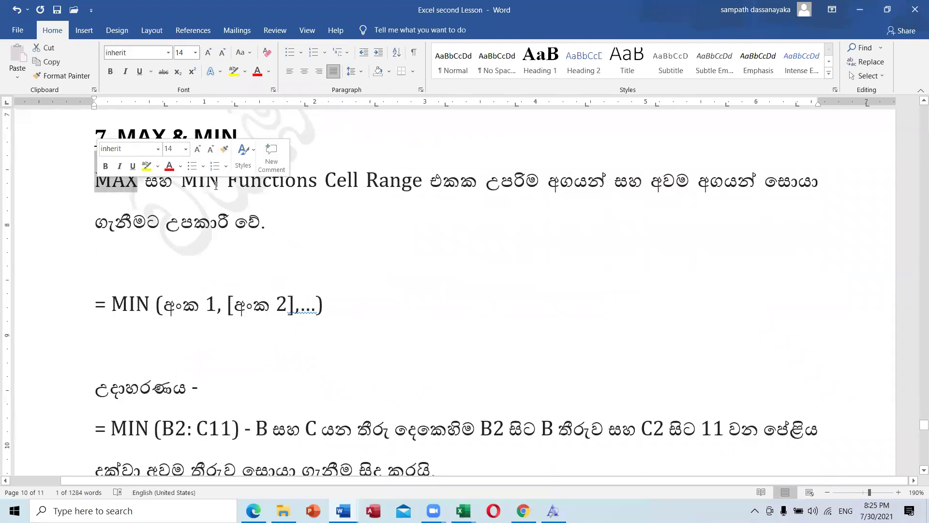
pyautogui.moveTo(219, 185); pyautogui.dragTo(183, 188)
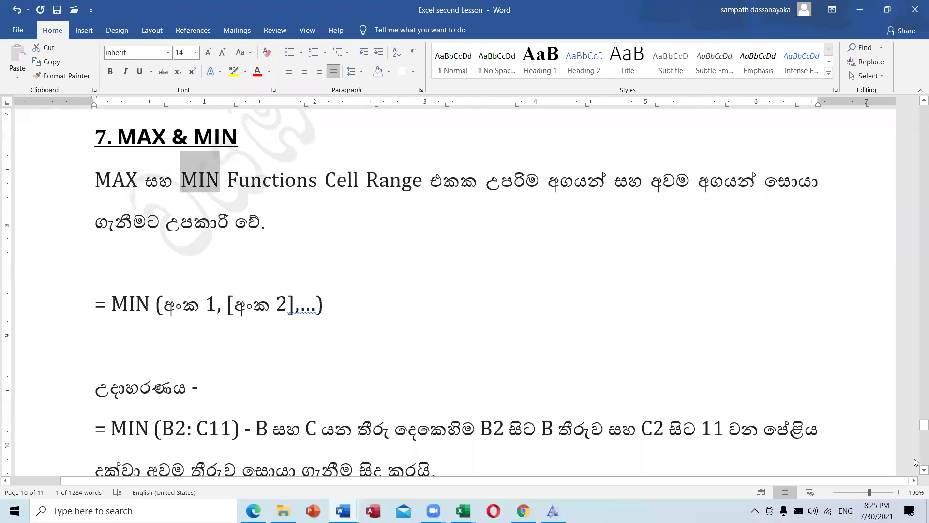
pyautogui.scroll(-5, 196, 360)
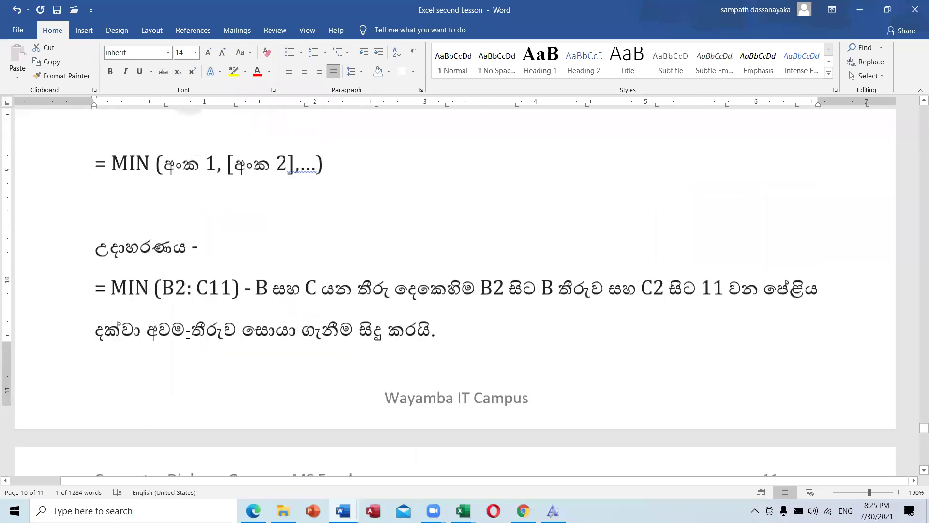
pyautogui.scroll(-3, 188, 334)
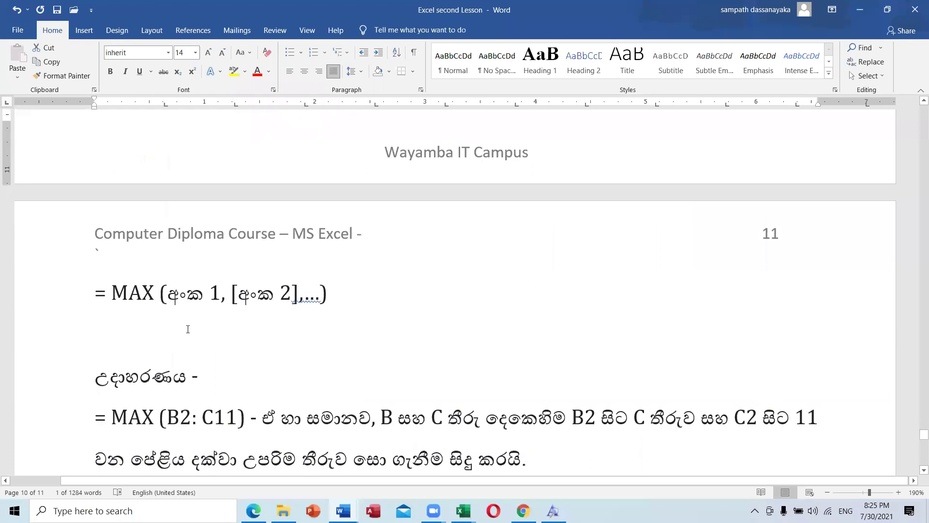
pyautogui.scroll(8, 188, 329)
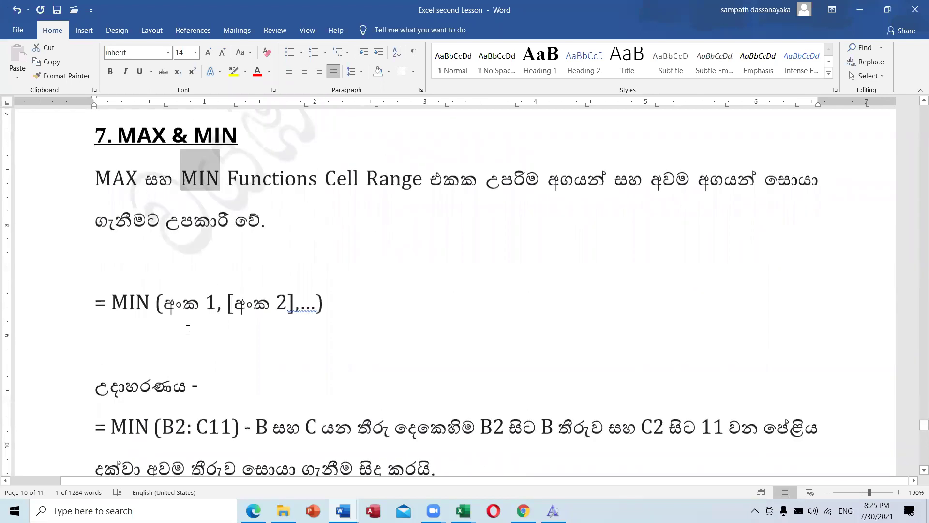
pyautogui.scroll(-9, 188, 330)
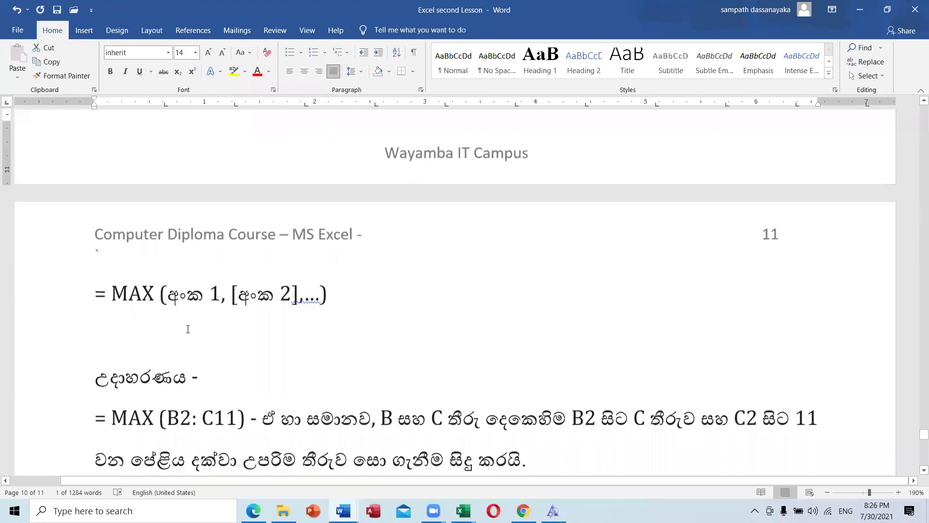
pyautogui.scroll(-9, 188, 329)
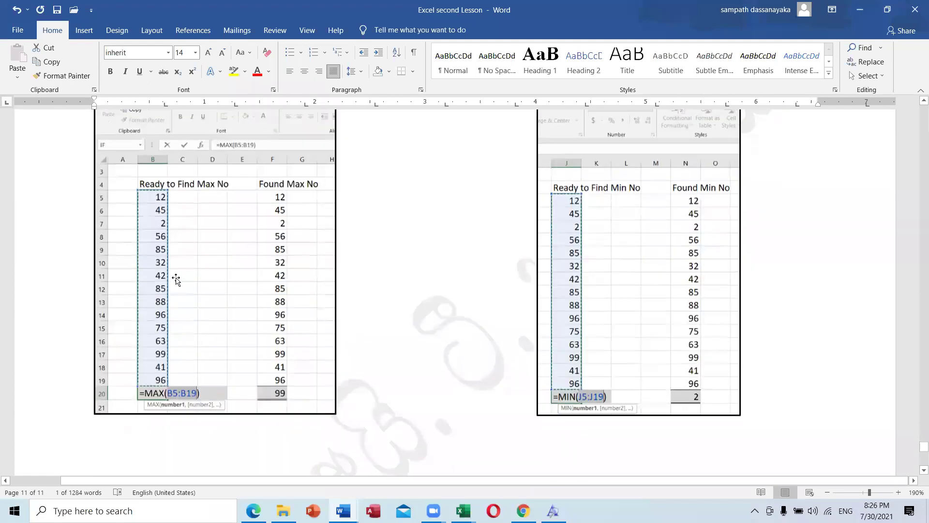
# Step: Scroll to the final Thanks page, then switch to the MS Excel folder in File Explorer
pyautogui.scroll(-1, 148, 212)
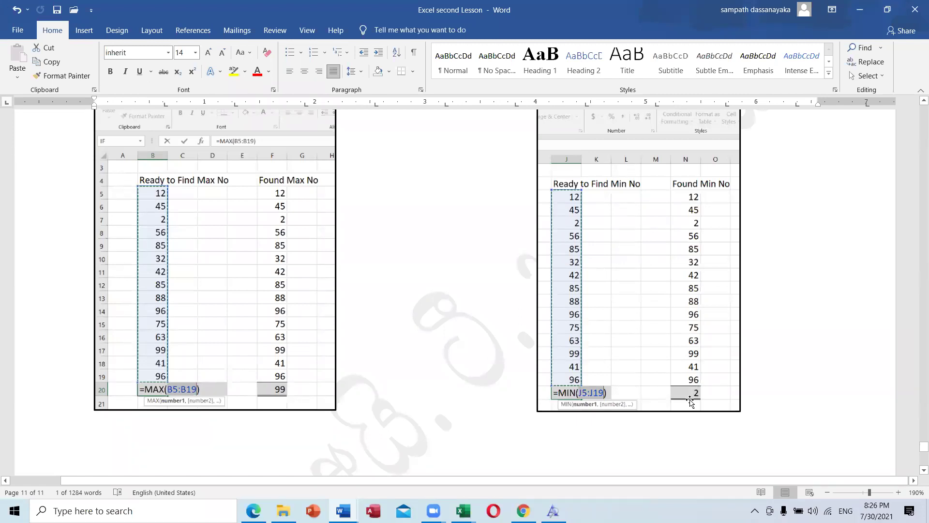
pyautogui.scroll(-10, 683, 360)
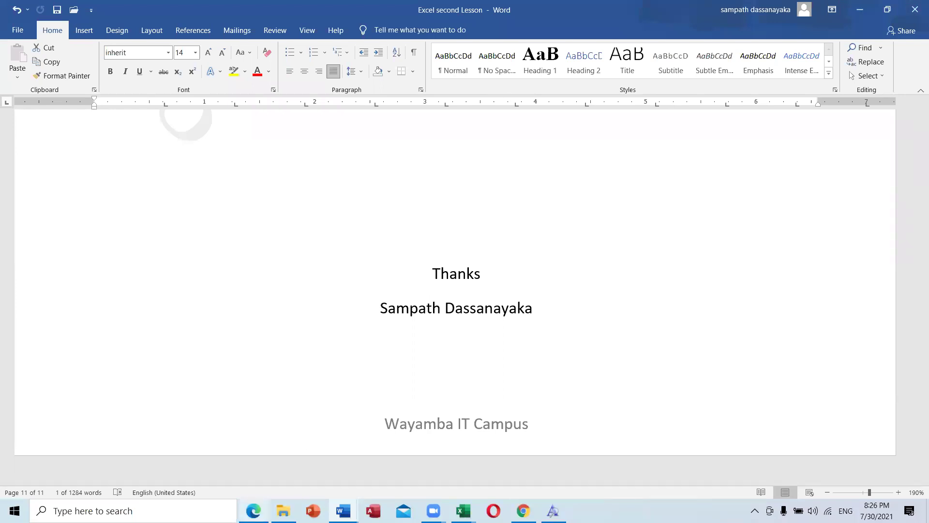
pyautogui.click(284, 511)
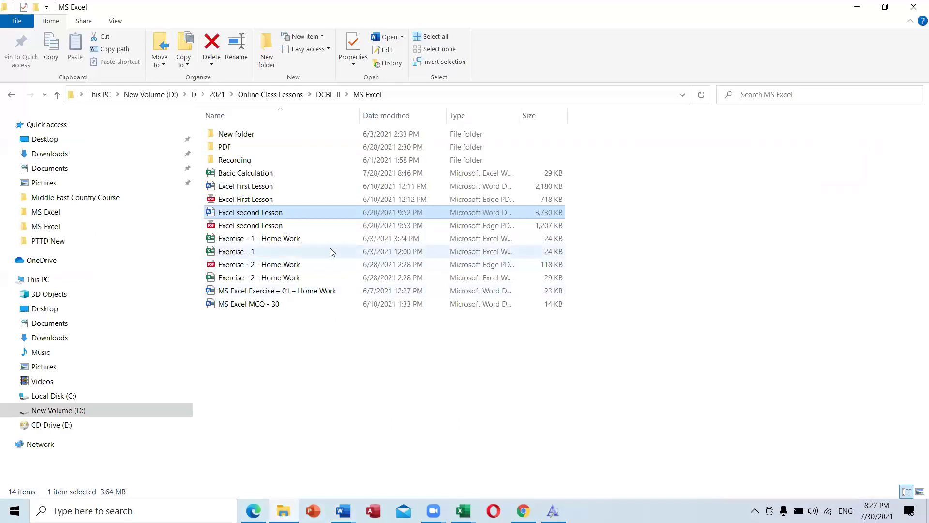
# Step: Preview the Excel second Lesson PDF, then open the Exercise - 2 - Home Work workbook
pyautogui.click(279, 227)
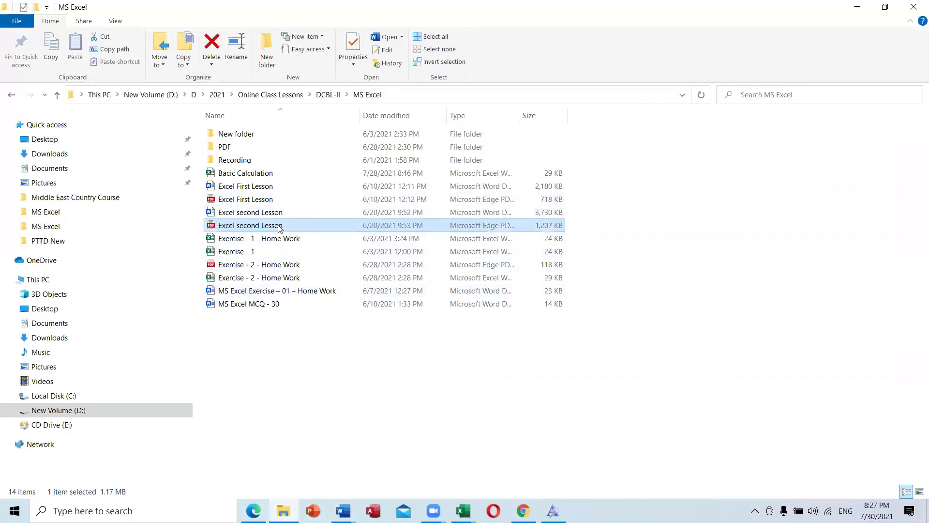
pyautogui.doubleClick(280, 226)
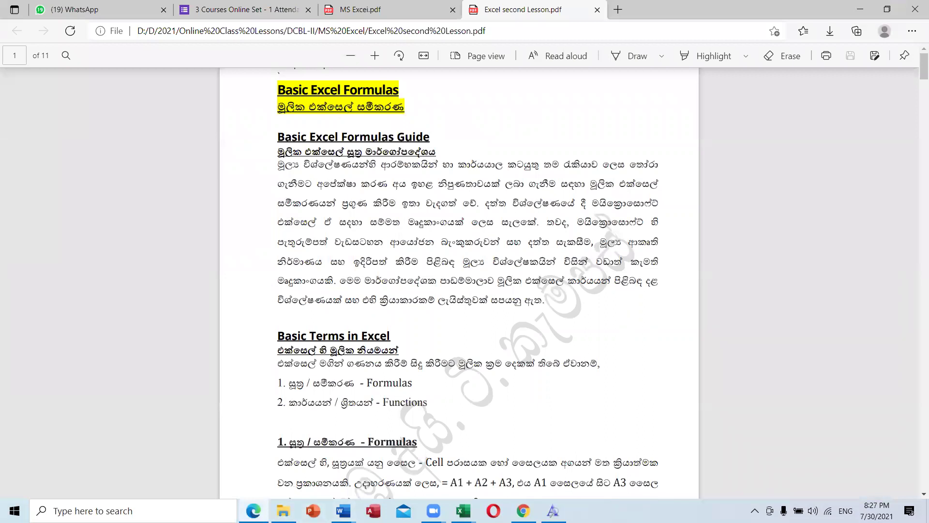
pyautogui.hotkey('alt', 'Tab')
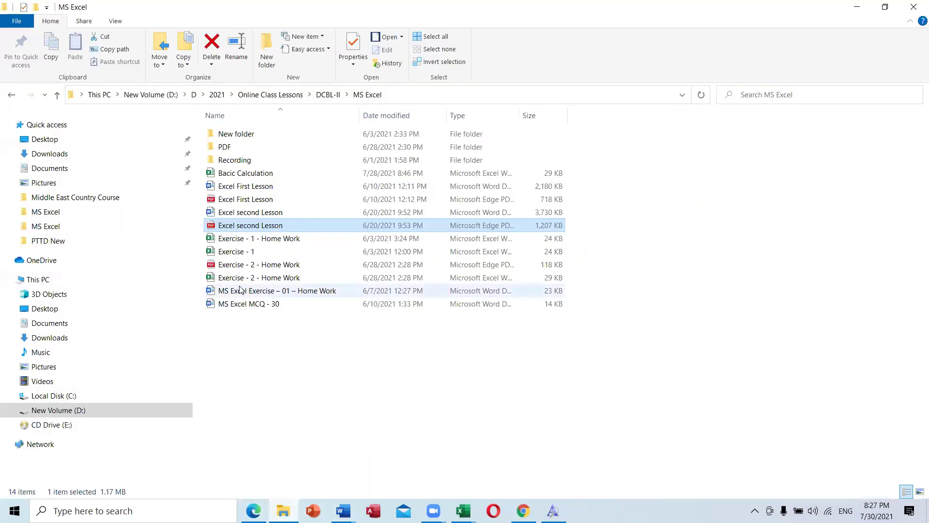
pyautogui.doubleClick(248, 277)
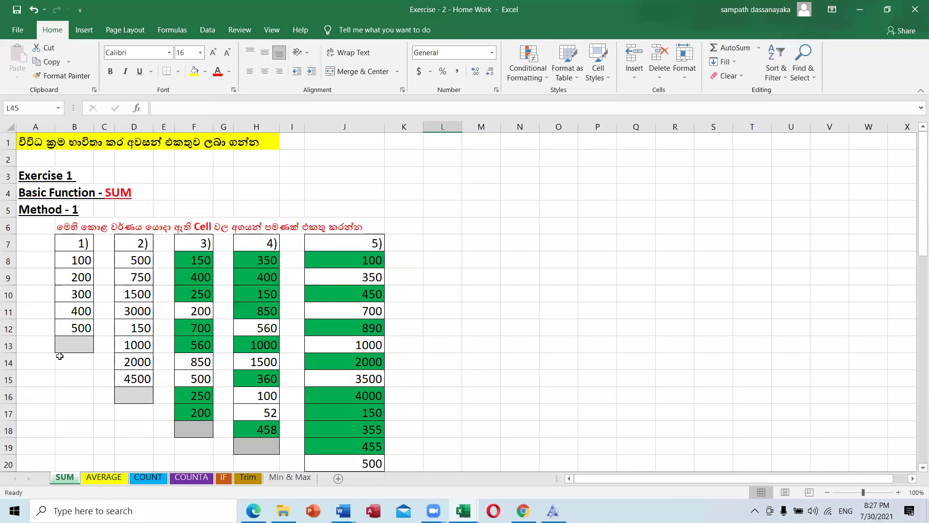
pyautogui.scroll(2, 58, 365)
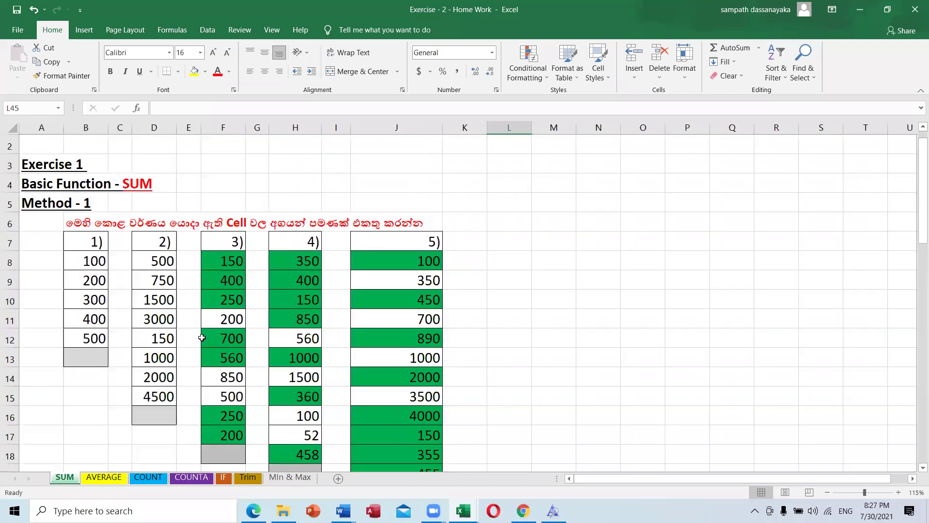
pyautogui.scroll(-1, 202, 337)
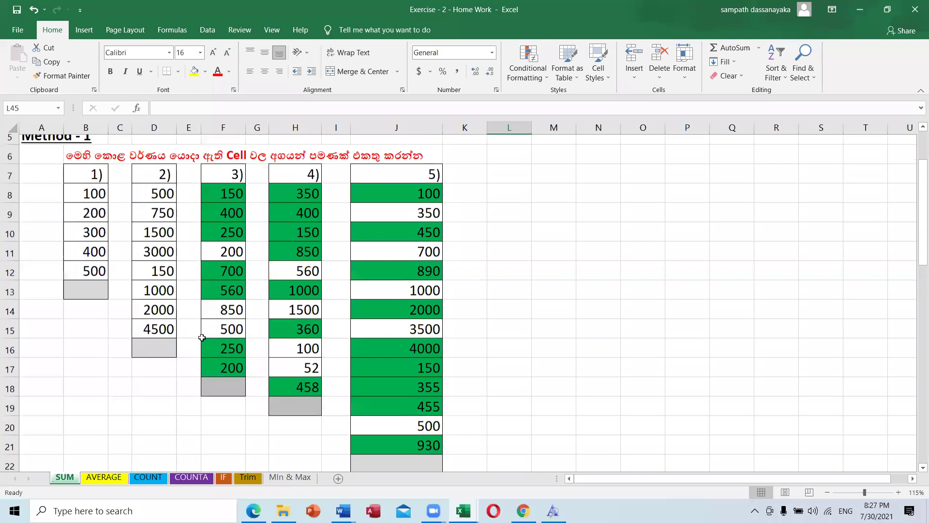
pyautogui.scroll(1, 202, 337)
pyautogui.scroll(-3, 201, 337)
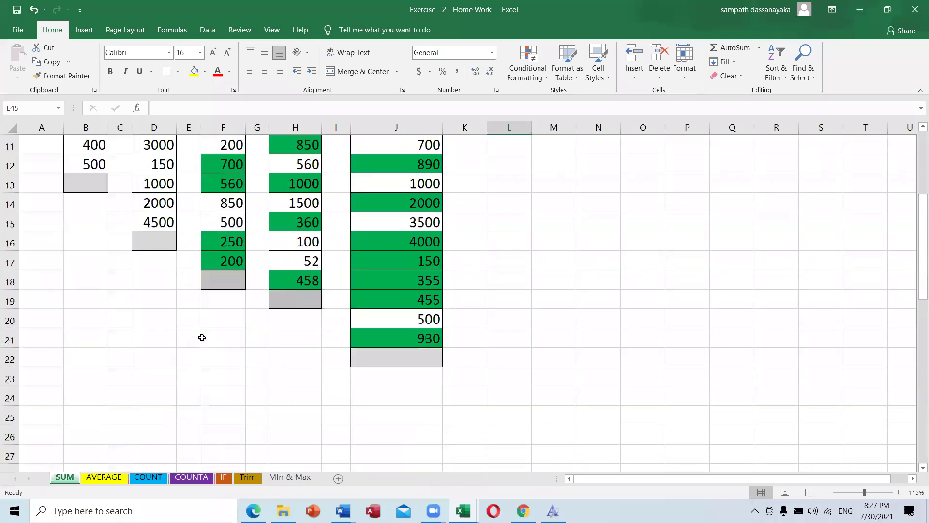
pyautogui.scroll(2, 202, 338)
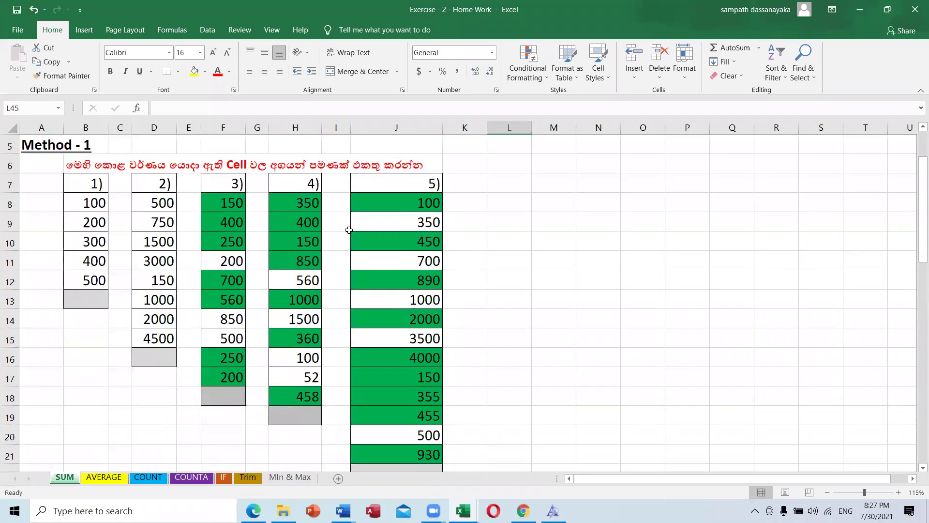
pyautogui.scroll(2, 284, 303)
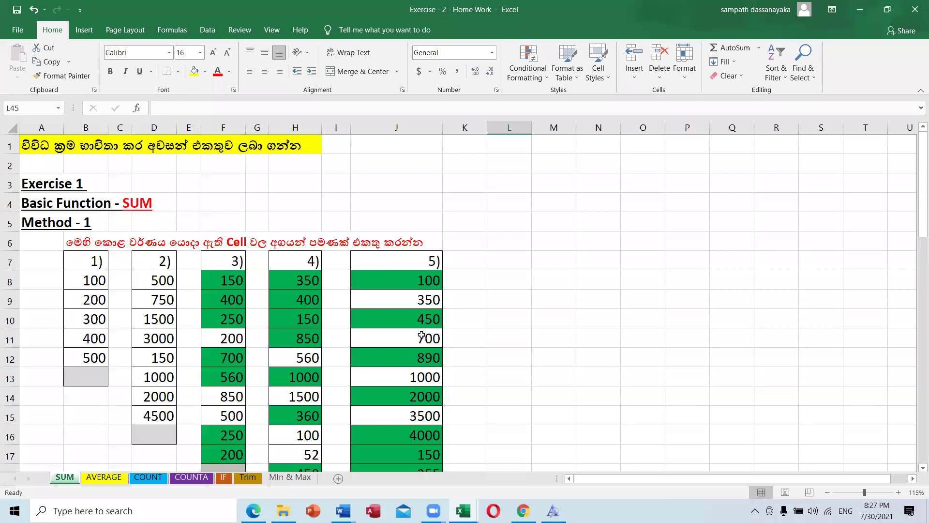
pyautogui.scroll(-1, 416, 329)
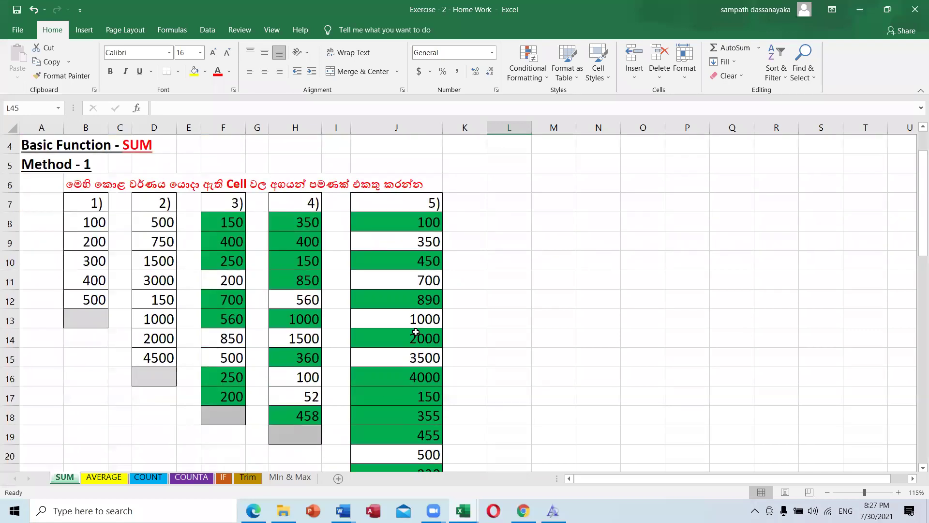
pyautogui.scroll(-1, 415, 332)
pyautogui.scroll(-1, 415, 332)
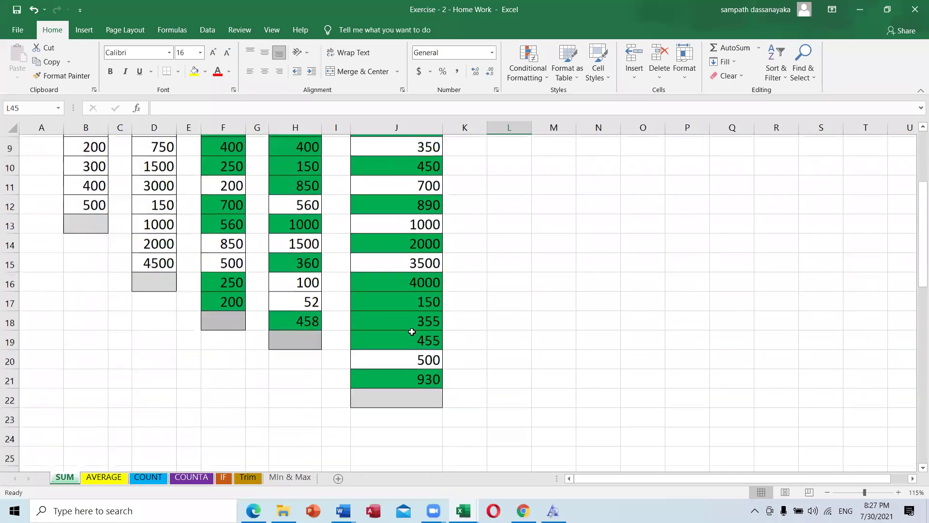
pyautogui.click(104, 477)
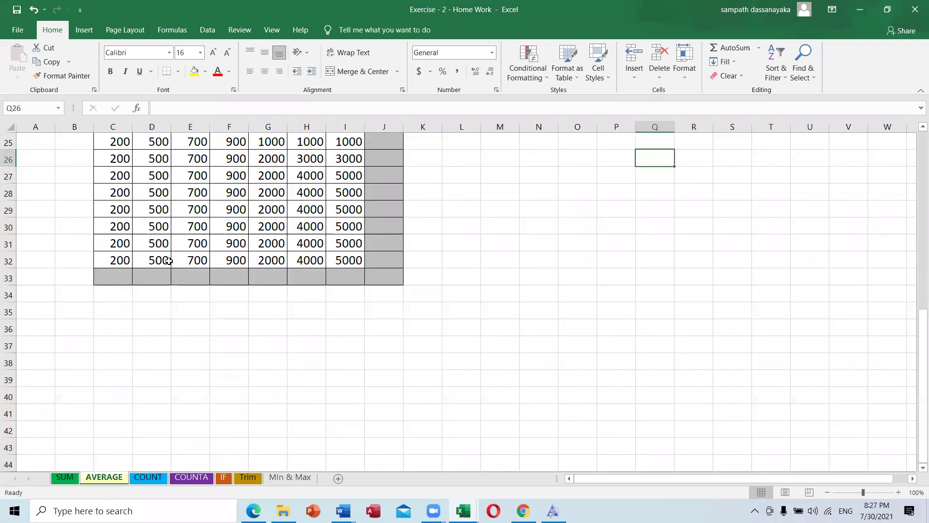
pyautogui.scroll(4, 170, 263)
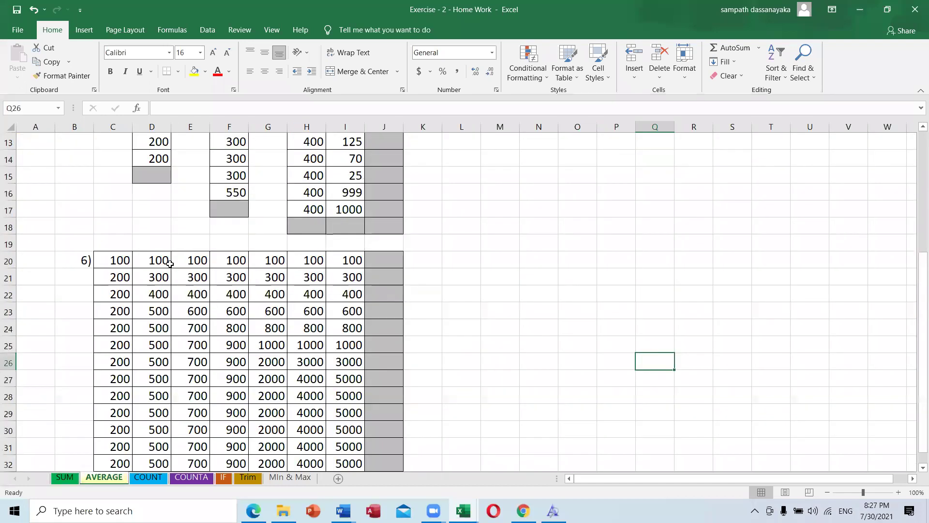
pyautogui.scroll(4, 384, 288)
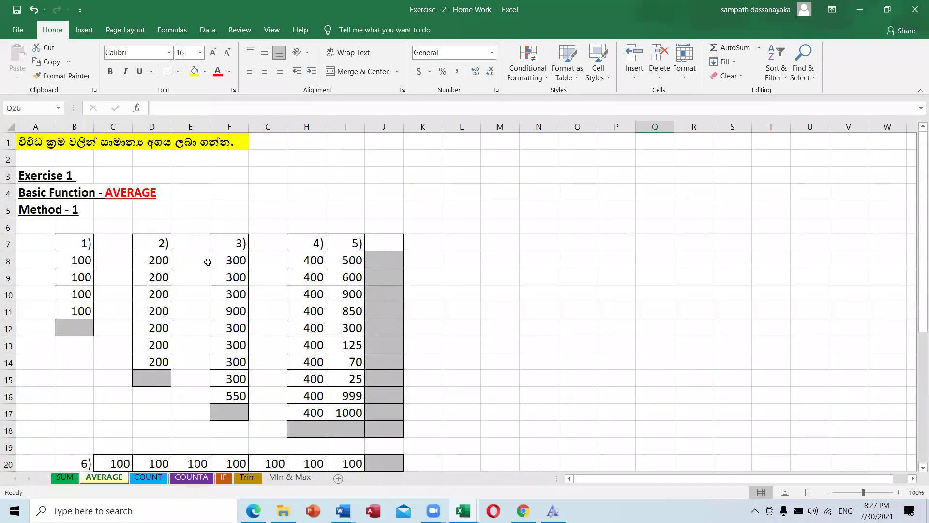
pyautogui.scroll(-6, 208, 261)
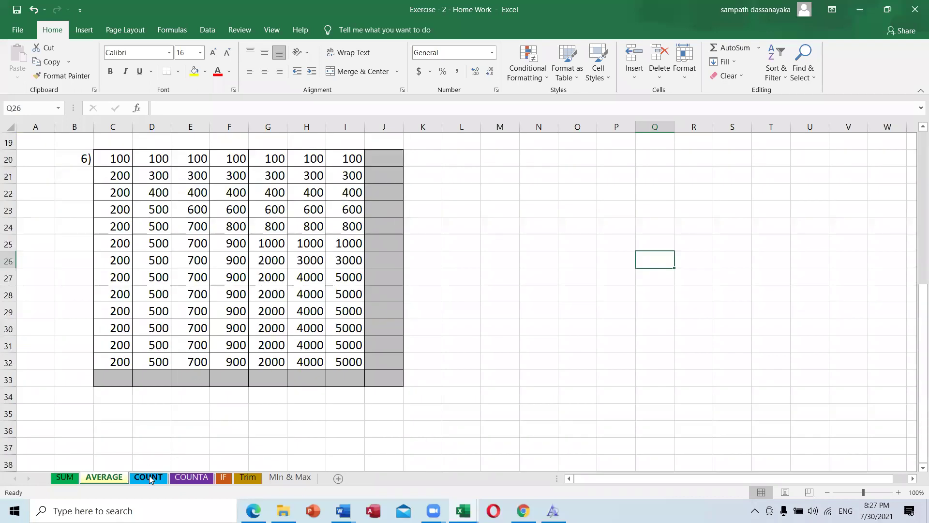
pyautogui.click(150, 478)
pyautogui.scroll(7, 150, 339)
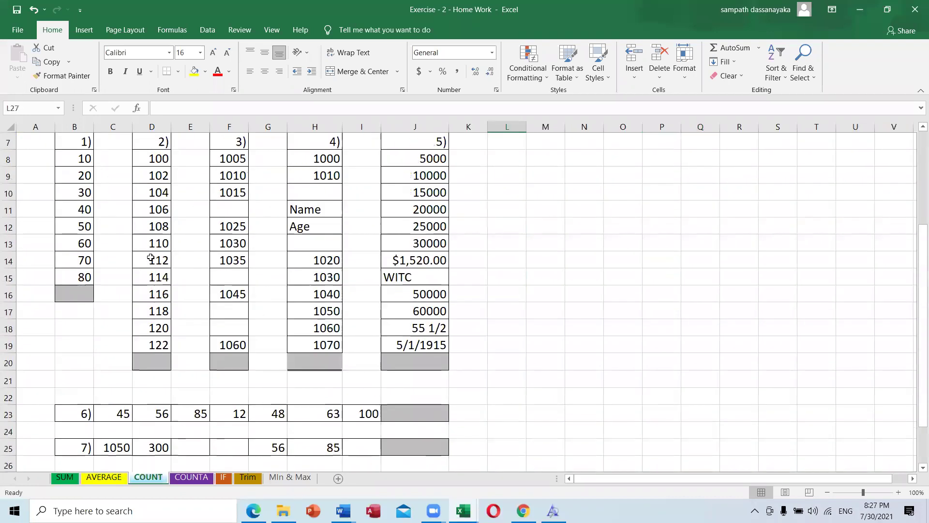
pyautogui.scroll(2, 150, 258)
pyautogui.scroll(-2, 150, 257)
pyautogui.scroll(-5, 150, 257)
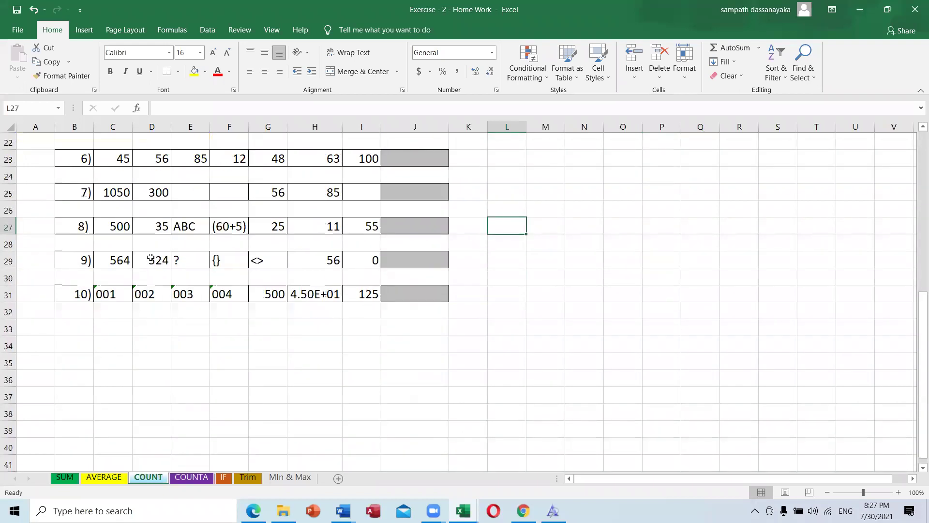
pyautogui.click(187, 478)
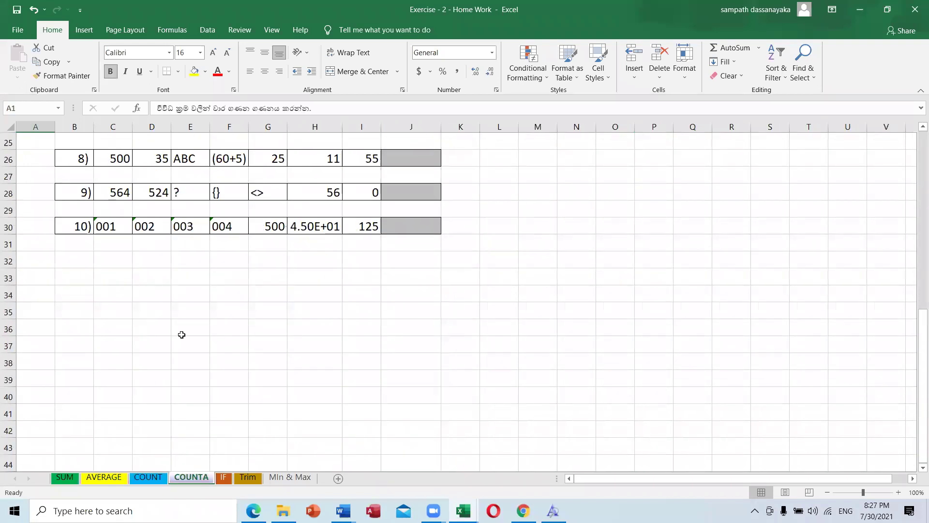
pyautogui.scroll(8, 181, 333)
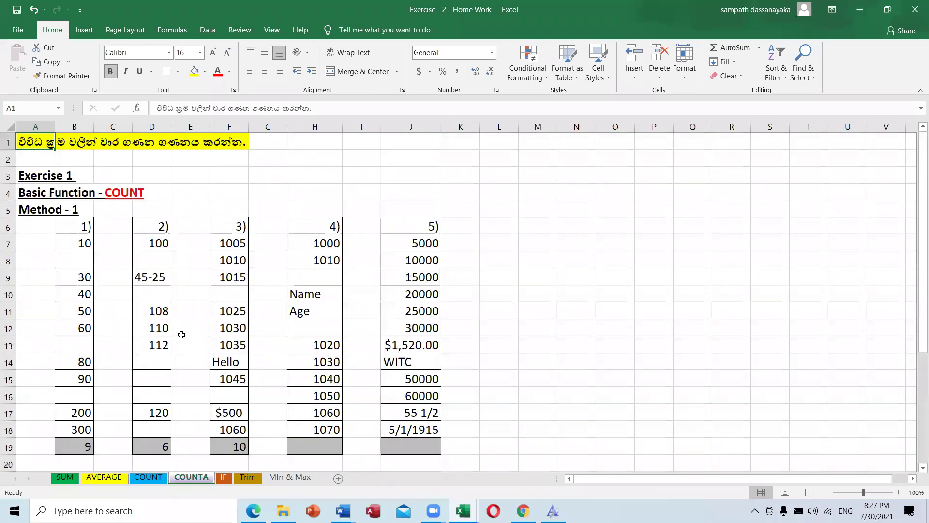
pyautogui.scroll(-7, 182, 333)
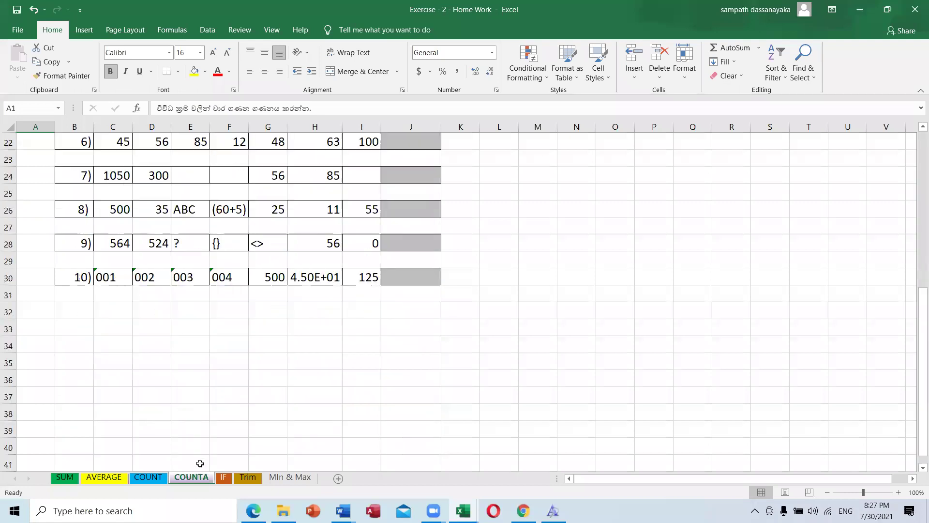
pyautogui.click(229, 478)
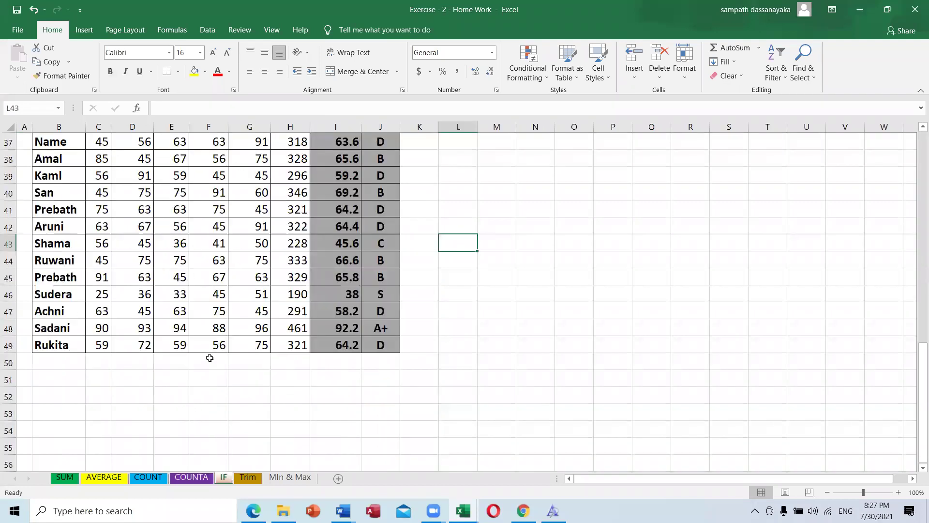
pyautogui.scroll(2, 210, 358)
pyautogui.scroll(8, 210, 358)
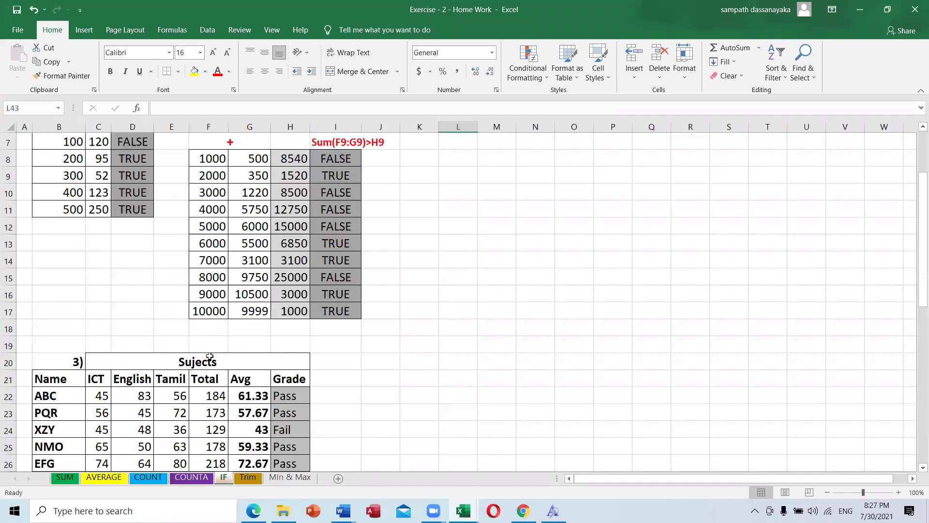
pyautogui.scroll(2, 210, 357)
pyautogui.scroll(-3, 209, 356)
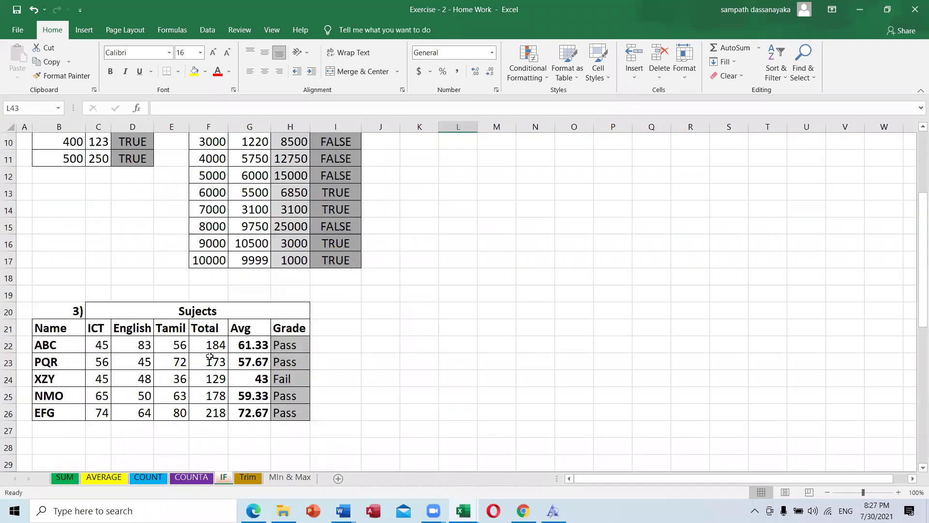
pyautogui.scroll(-7, 210, 357)
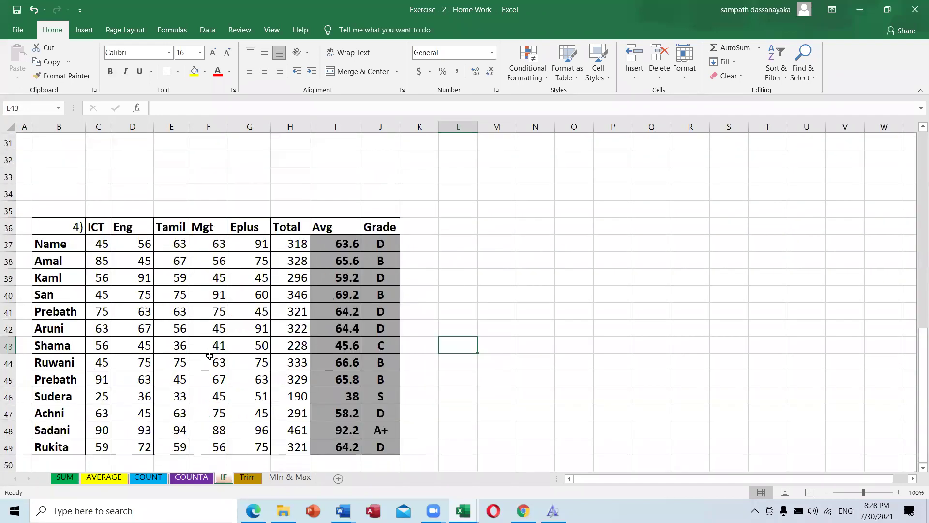
pyautogui.scroll(-1, 210, 356)
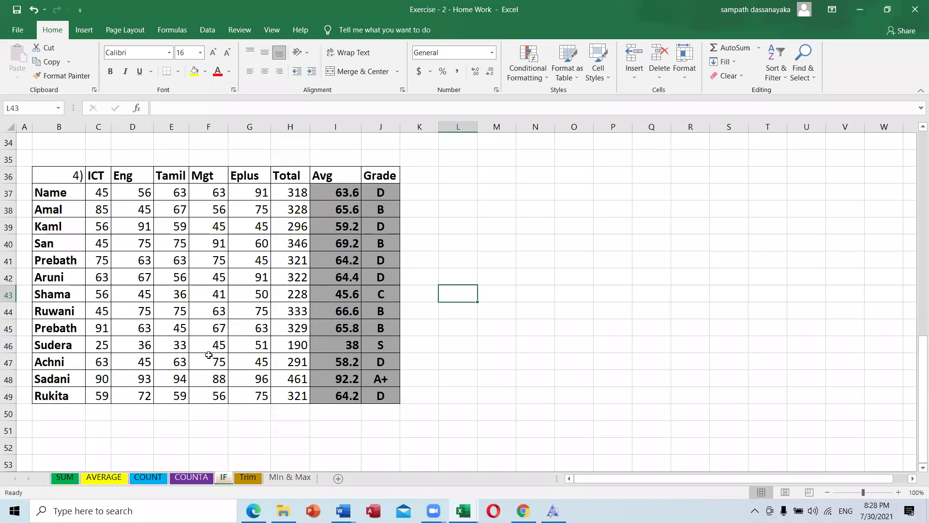
pyautogui.click(247, 477)
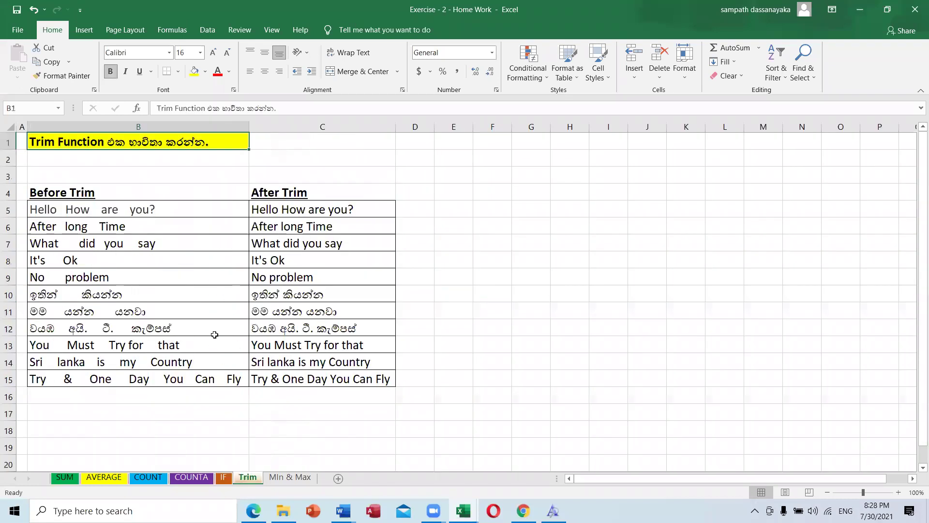
pyautogui.scroll(-3, 233, 378)
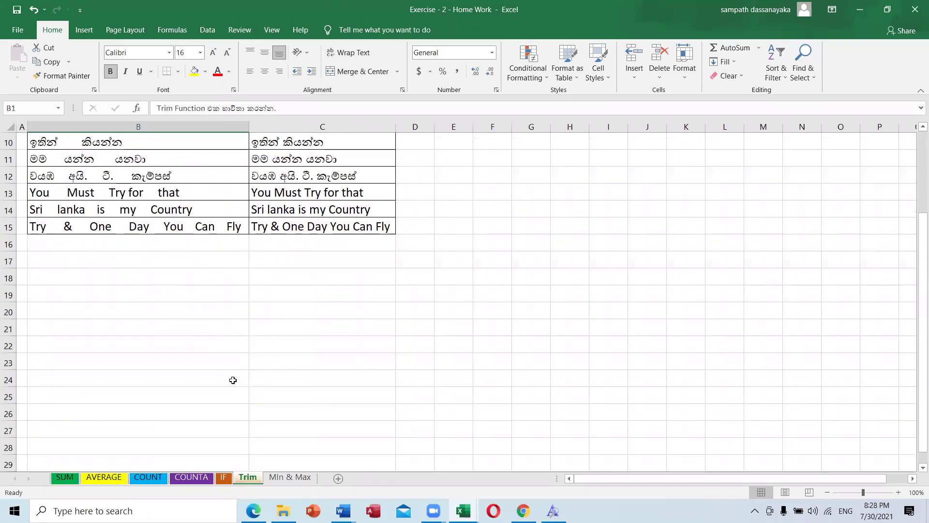
pyautogui.click(284, 479)
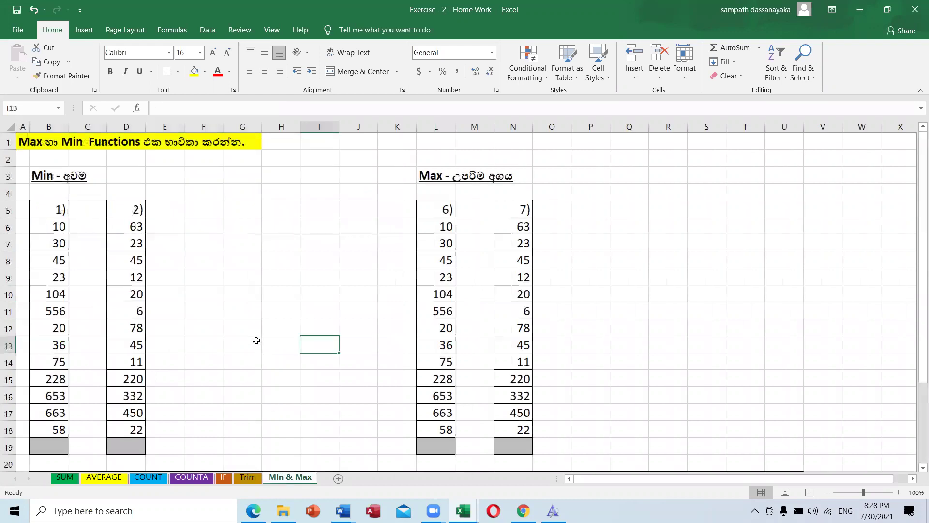
pyautogui.scroll(-2, 255, 343)
pyautogui.scroll(1, 255, 340)
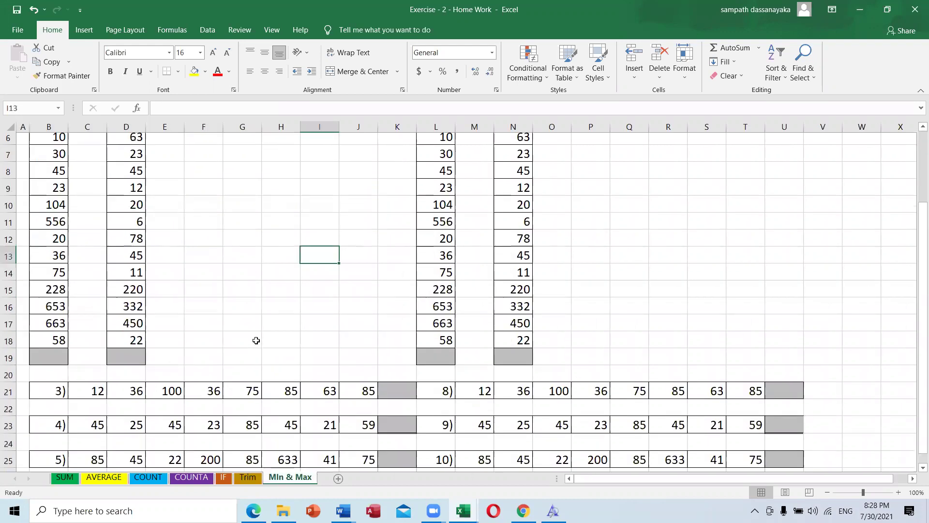
pyautogui.scroll(2, 256, 341)
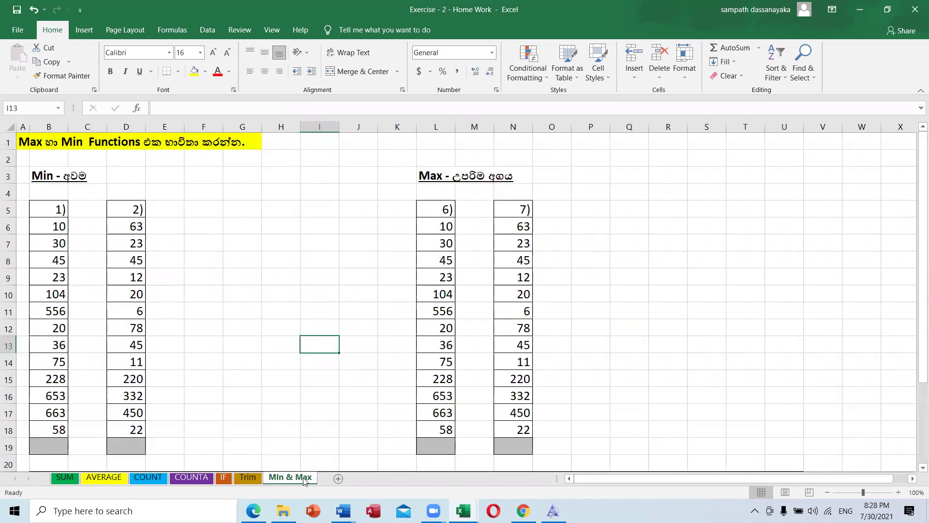
pyautogui.click(60, 478)
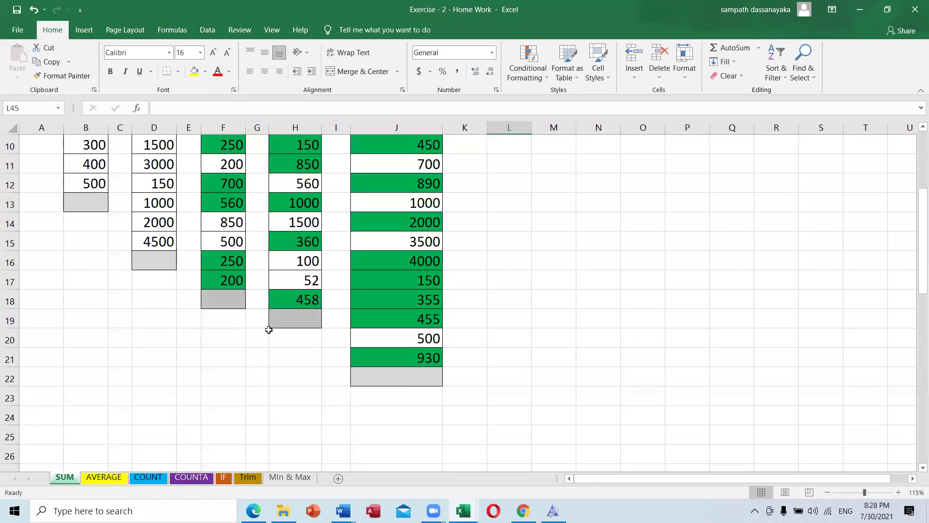
pyautogui.scroll(2, 174, 280)
pyautogui.scroll(3, 175, 281)
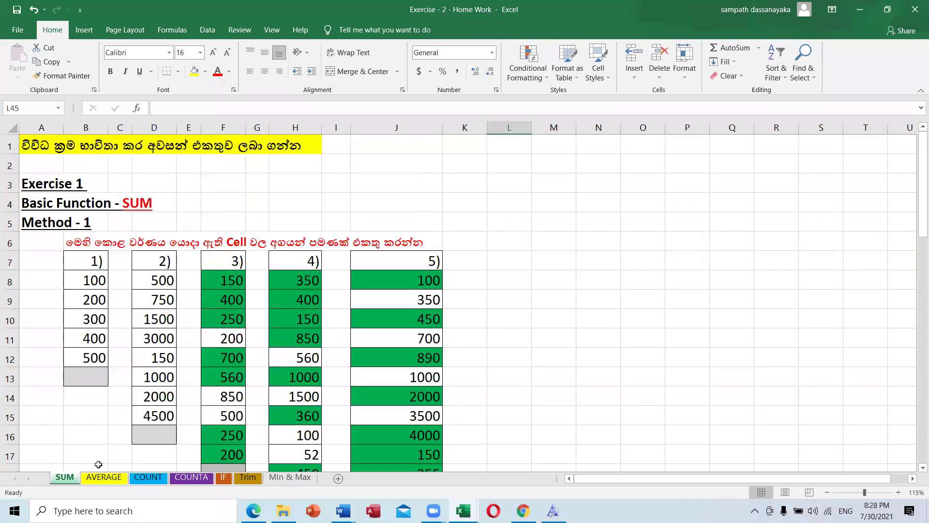
pyautogui.click(101, 478)
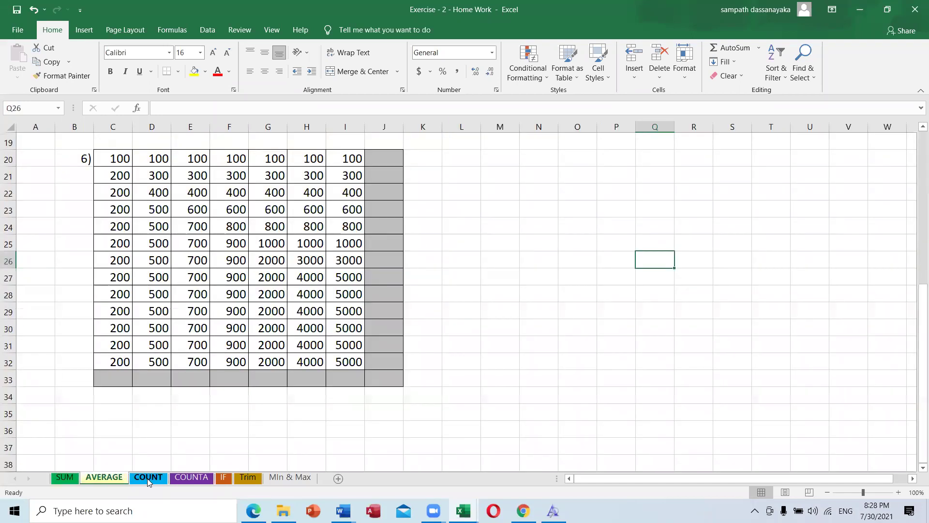
pyautogui.click(147, 478)
pyautogui.click(193, 479)
pyautogui.click(224, 479)
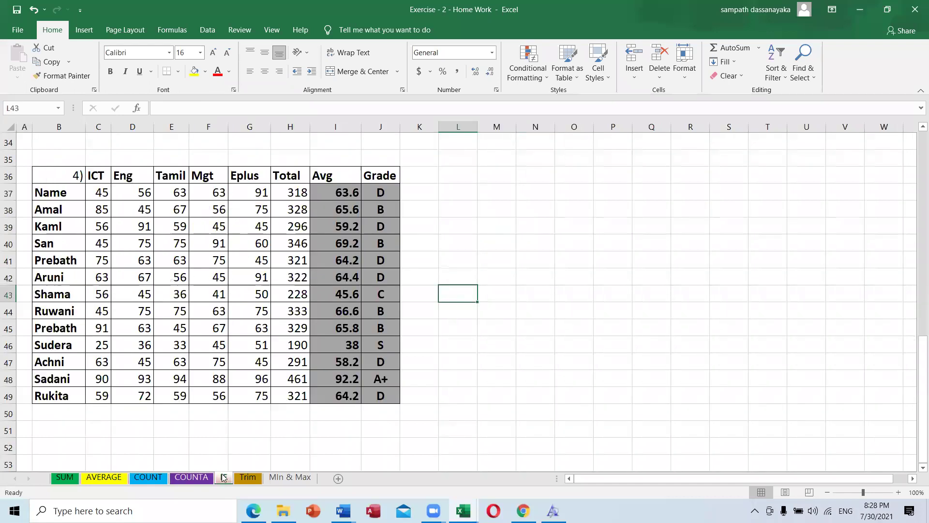
pyautogui.click(243, 479)
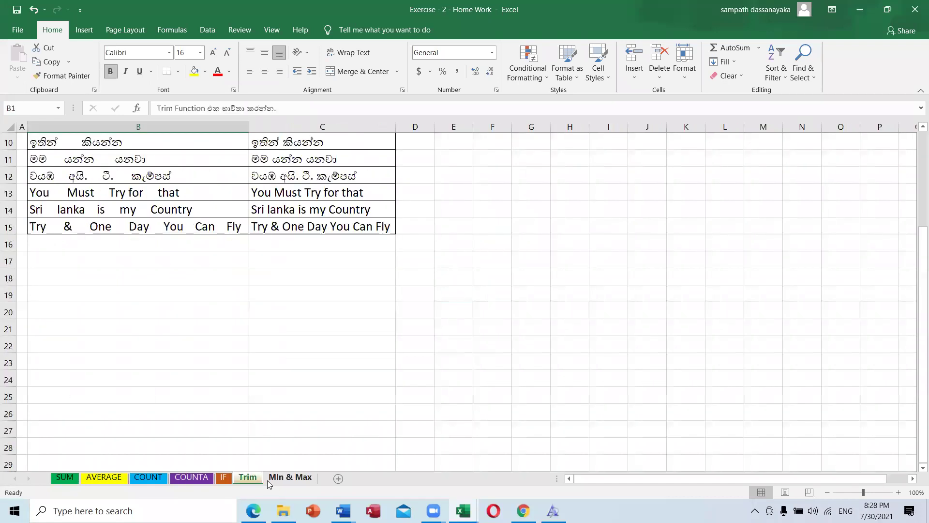
pyautogui.click(268, 479)
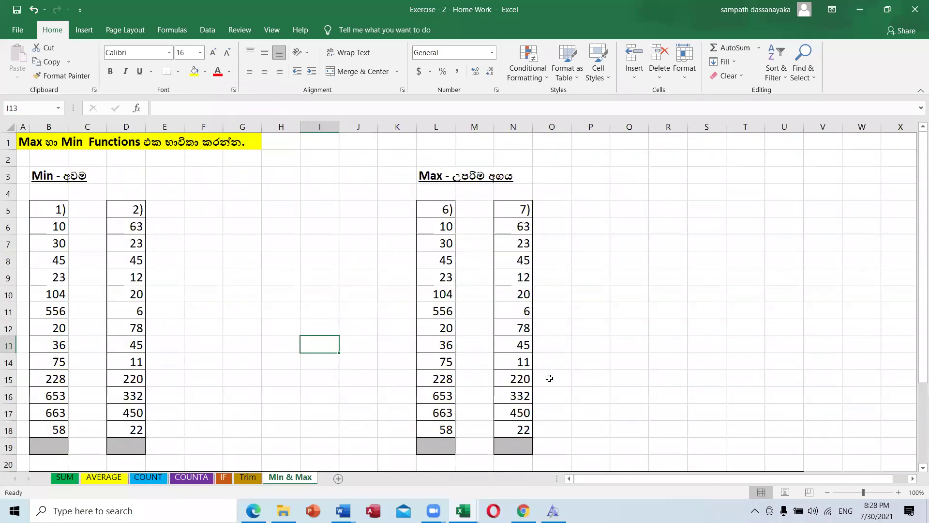
pyautogui.moveTo(463, 511)
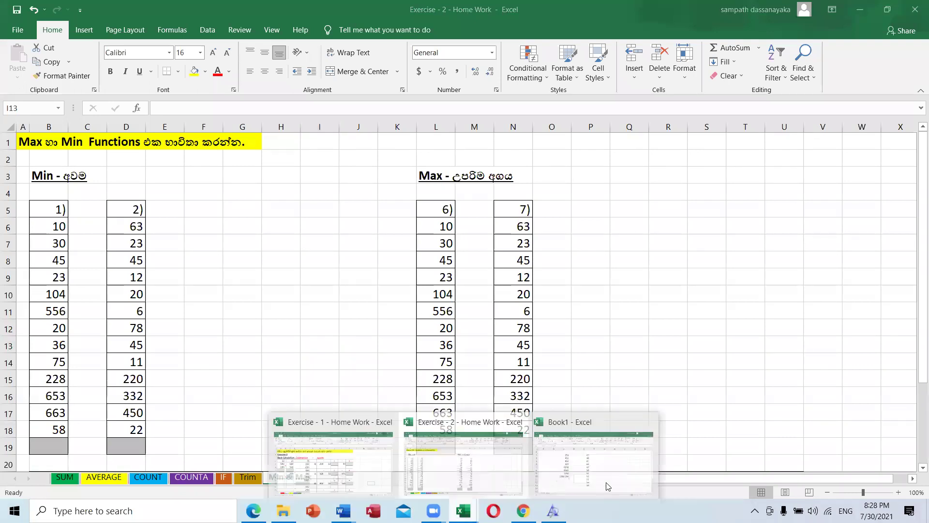
# Step: In Book1, delete the numbers in A2:G14 on Sheet2, then check cells A2, B2 and B1
pyautogui.click(595, 460)
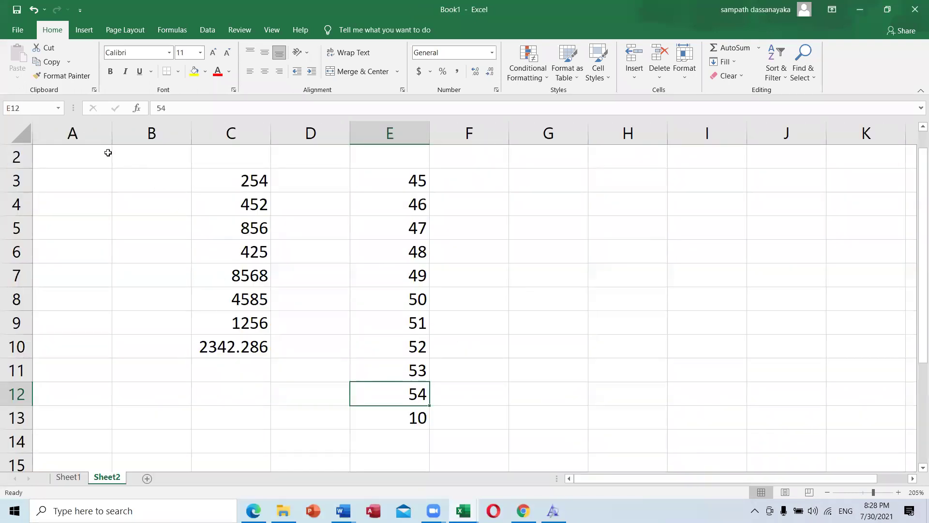
pyautogui.moveTo(108, 152); pyautogui.dragTo(554, 430)
pyautogui.press('Delete')
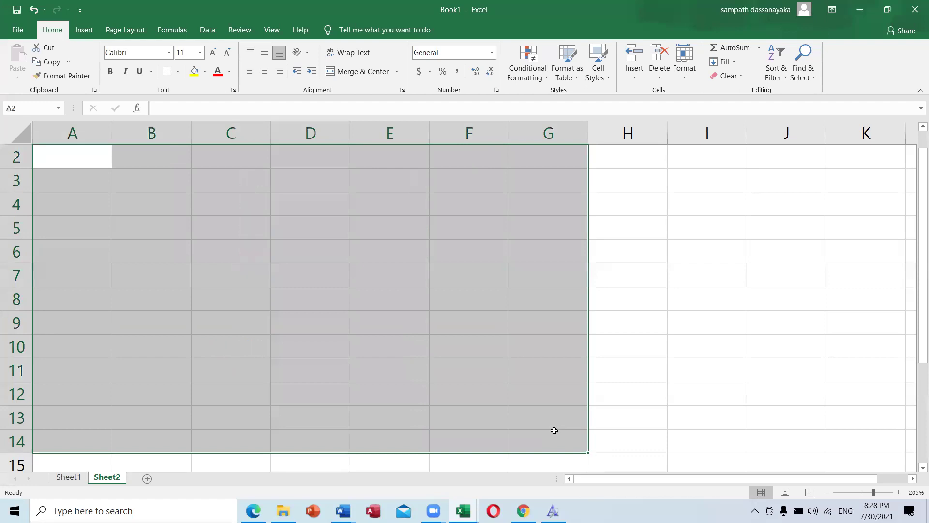
pyautogui.click(122, 315)
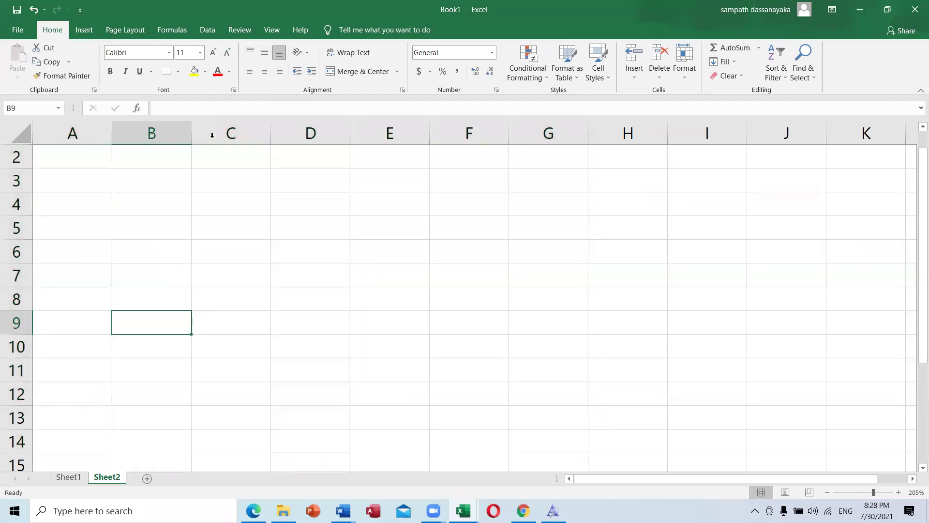
pyautogui.scroll(1, 95, 173)
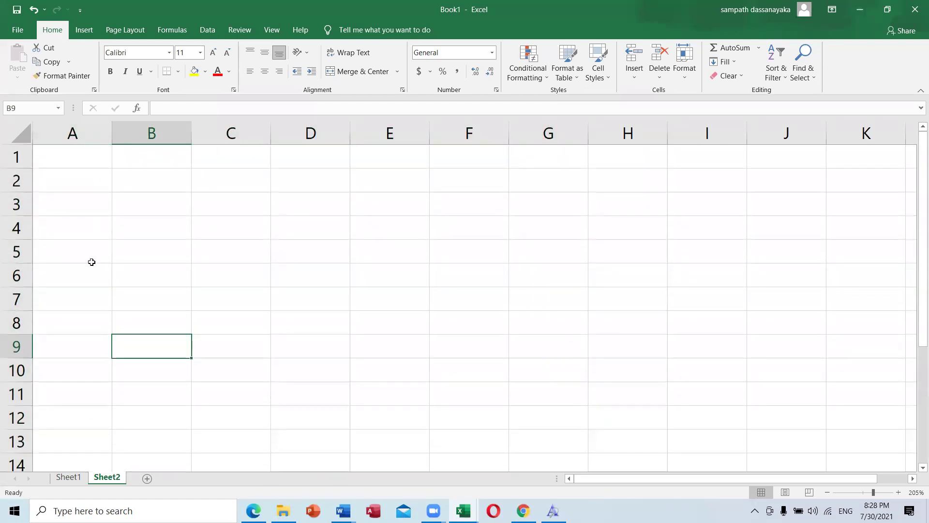
pyautogui.click(108, 184)
pyautogui.click(135, 179)
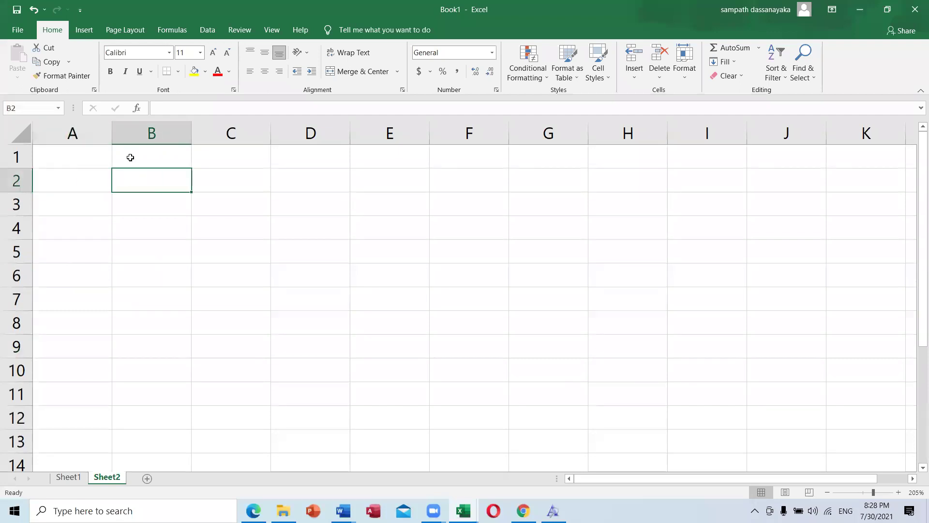
pyautogui.click(130, 157)
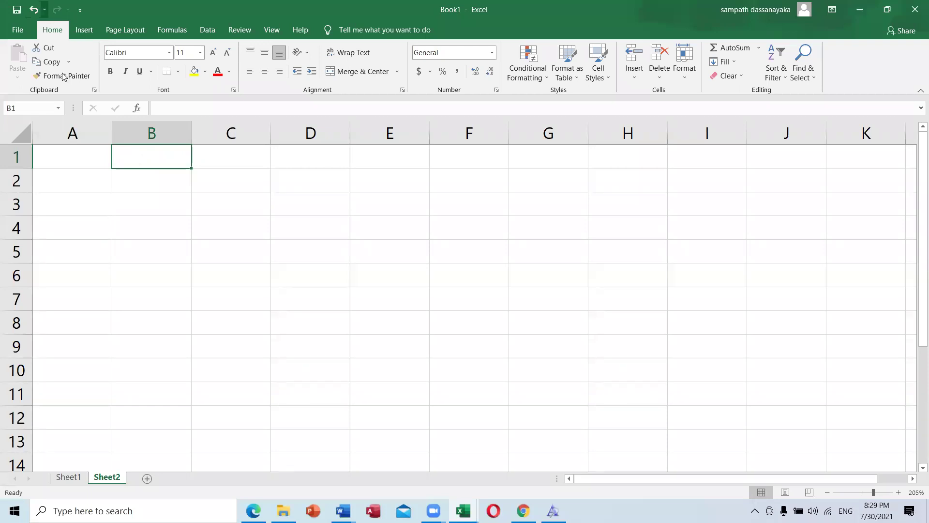
pyautogui.click(135, 188)
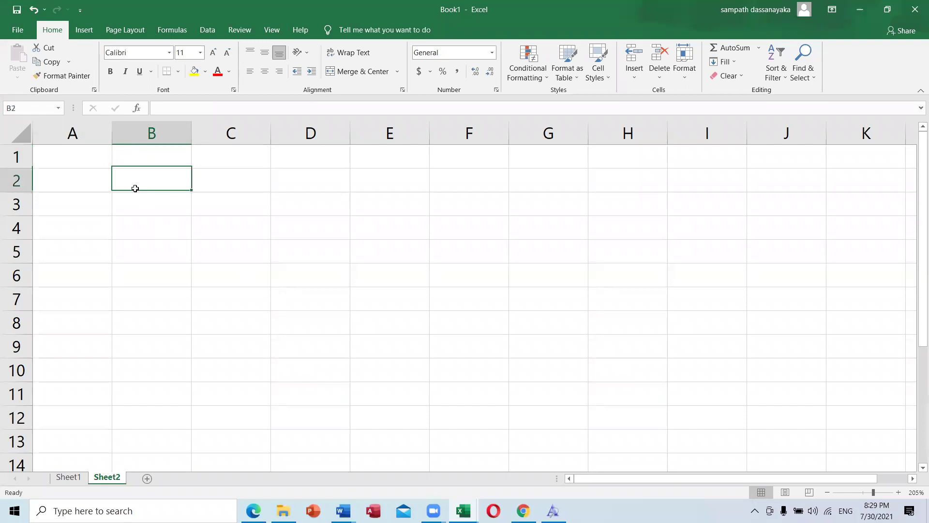
pyautogui.click(133, 154)
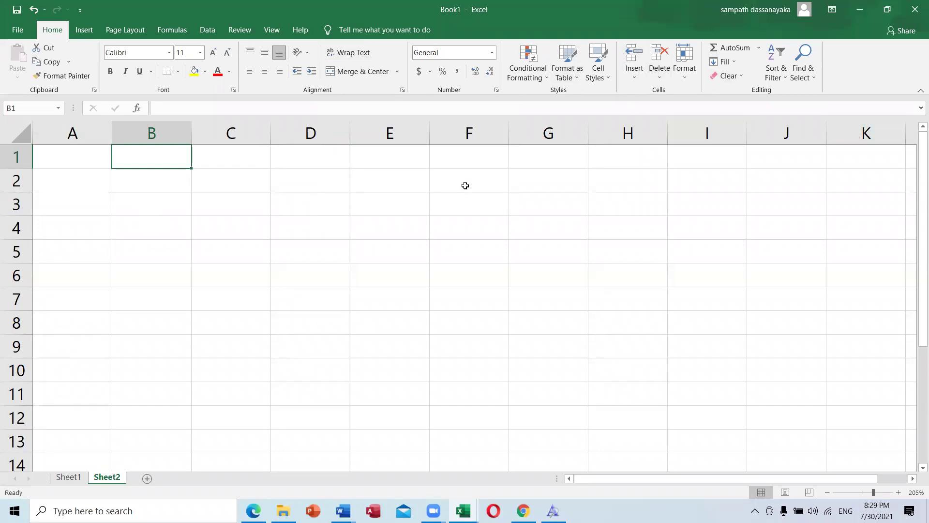
pyautogui.click(84, 30)
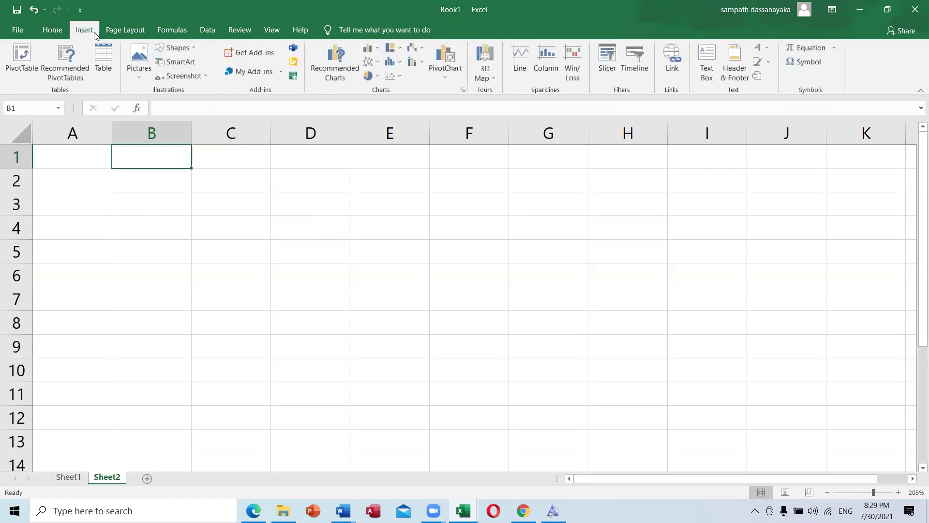
pyautogui.click(122, 34)
pyautogui.click(72, 27)
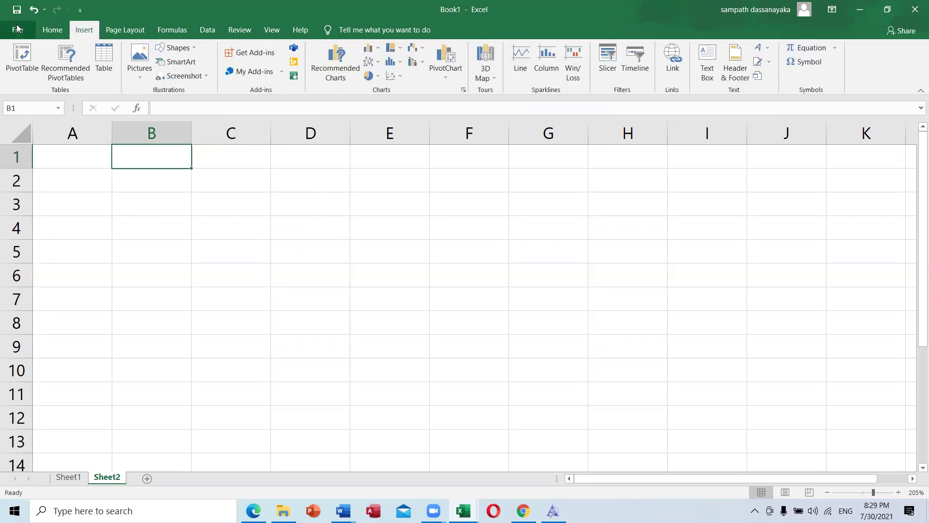
pyautogui.click(48, 30)
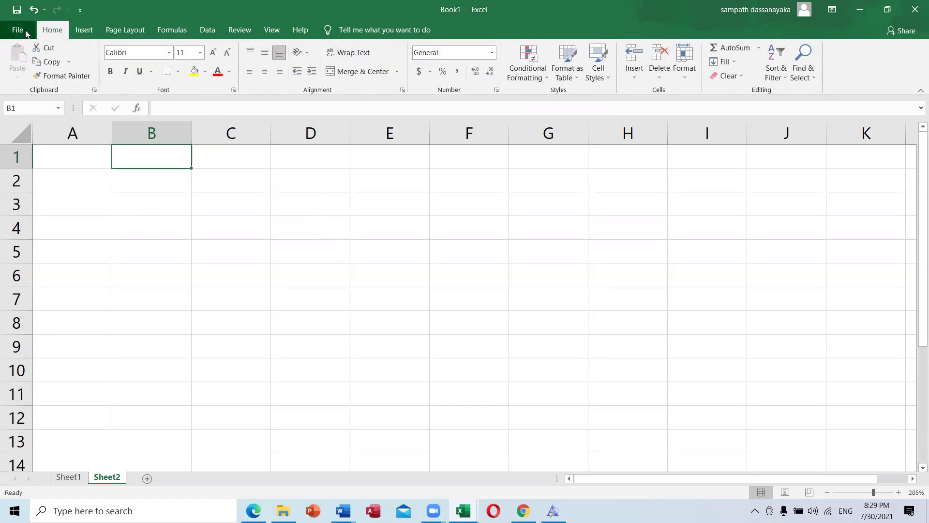
pyautogui.click(25, 30)
pyautogui.click(19, 34)
pyautogui.click(20, 31)
pyautogui.click(21, 29)
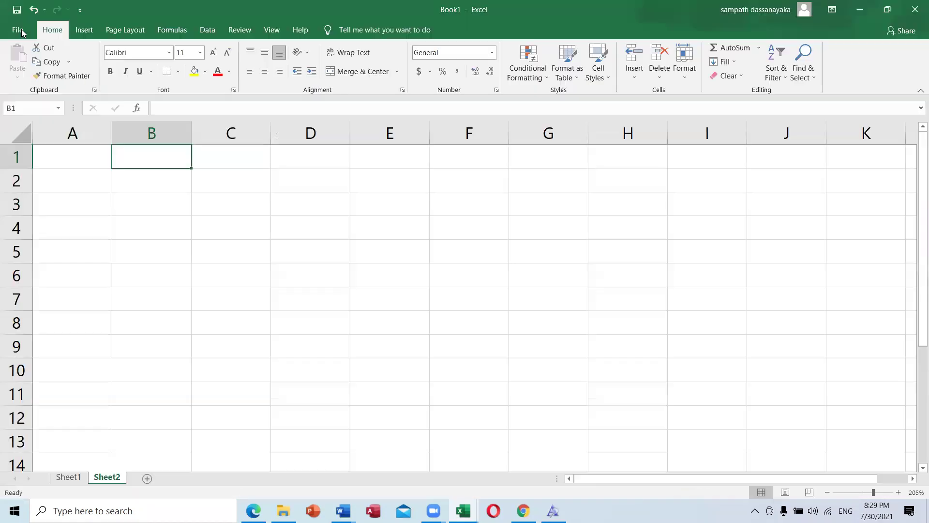
pyautogui.click(93, 30)
pyautogui.click(142, 28)
pyautogui.click(173, 30)
pyautogui.click(125, 30)
pyautogui.click(85, 30)
pyautogui.click(52, 30)
pyautogui.click(139, 184)
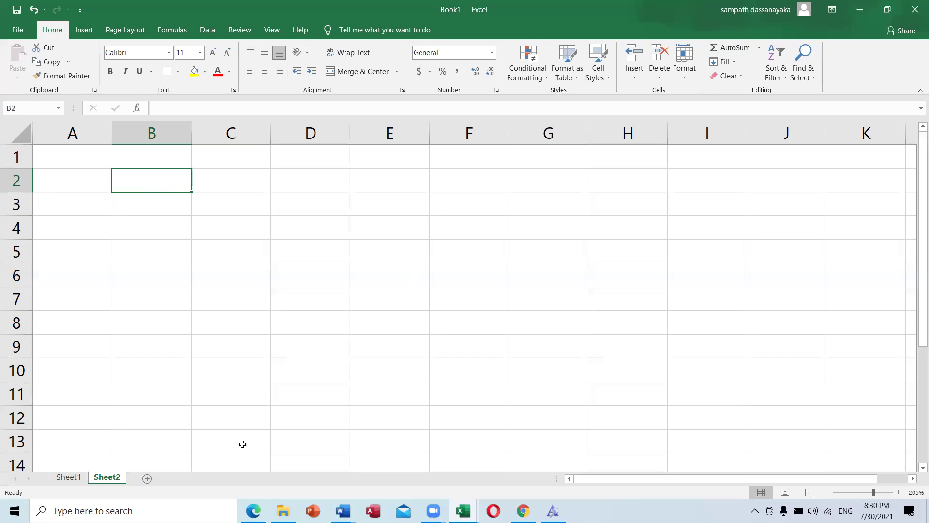
# Step: In Document2, delete the black ornament picture and start inserting a picture from this device
pyautogui.click(343, 510)
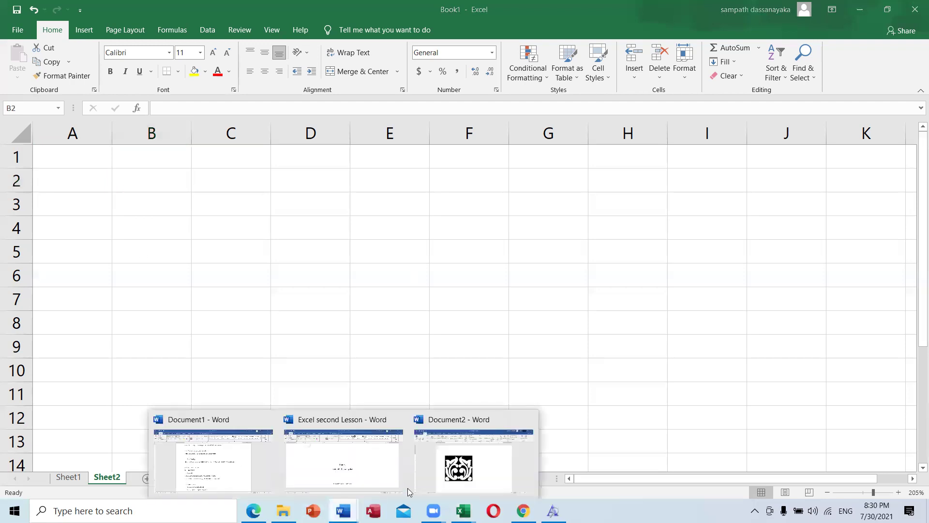
pyautogui.click(451, 479)
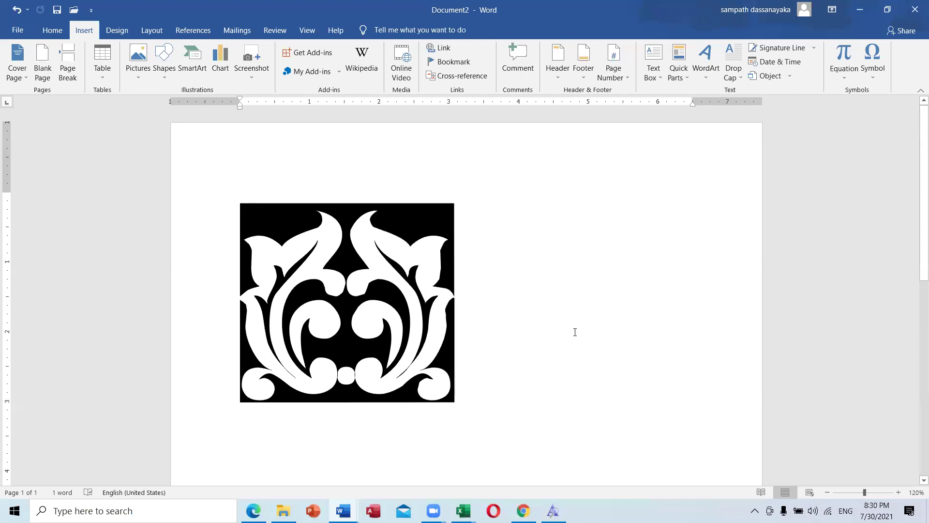
pyautogui.press('BackSpace')
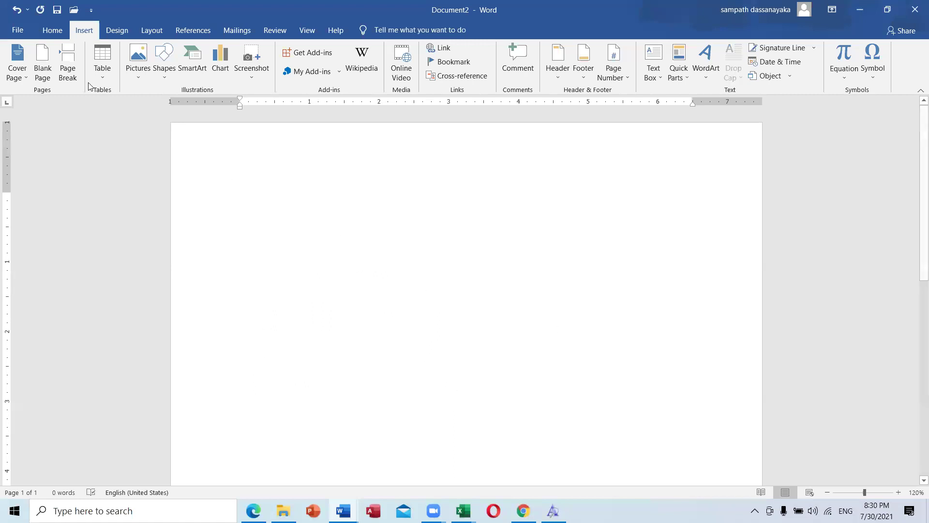
pyautogui.click(138, 71)
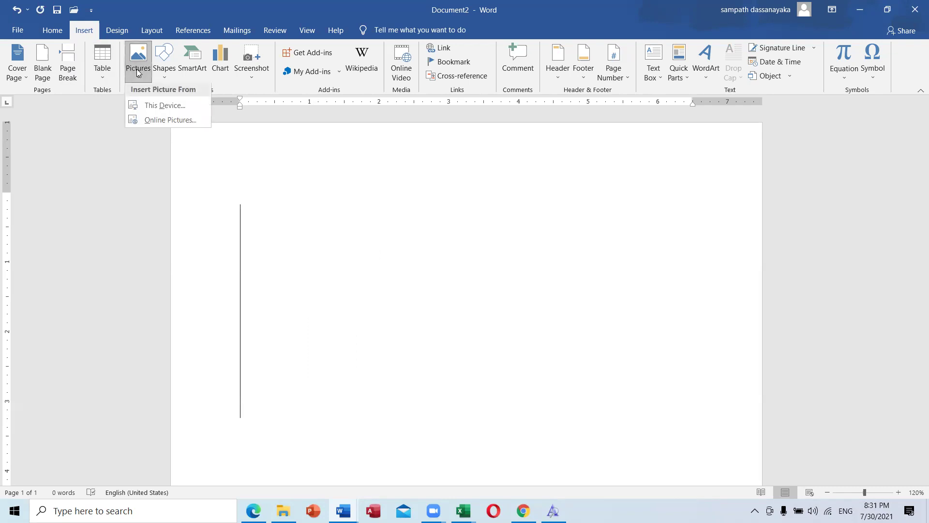
pyautogui.click(176, 112)
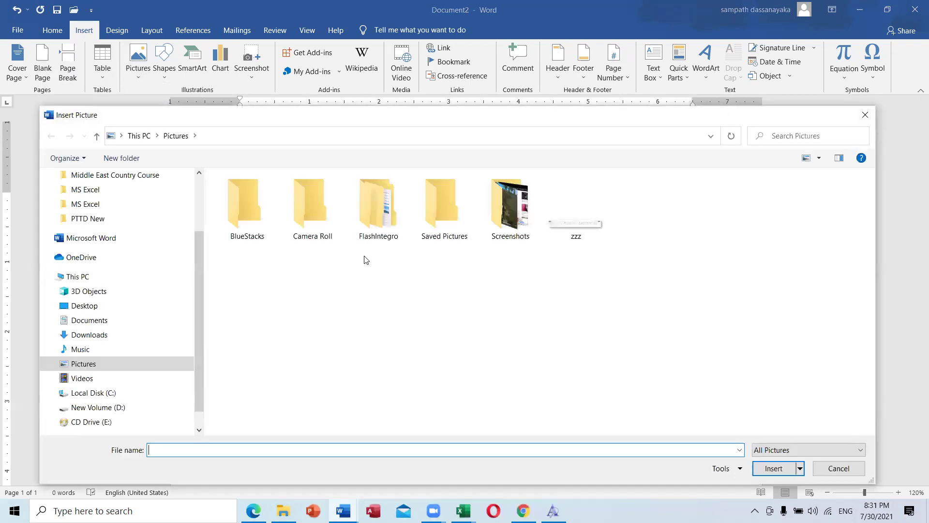
# Step: Insert the 'images (3)' couple photo from D:\D\2021\Online Course\3 Courses\Pictures into Document2
pyautogui.click(95, 409)
pyautogui.doubleClick(251, 205)
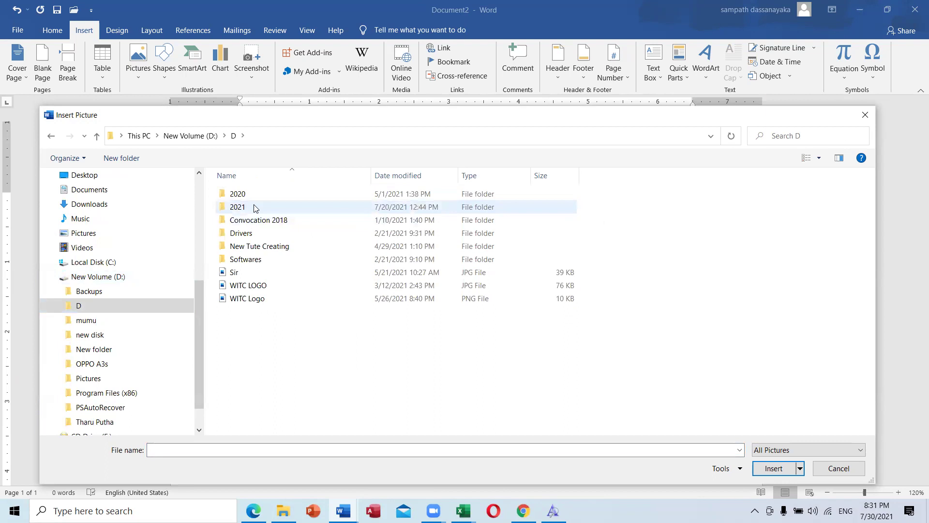
pyautogui.doubleClick(255, 207)
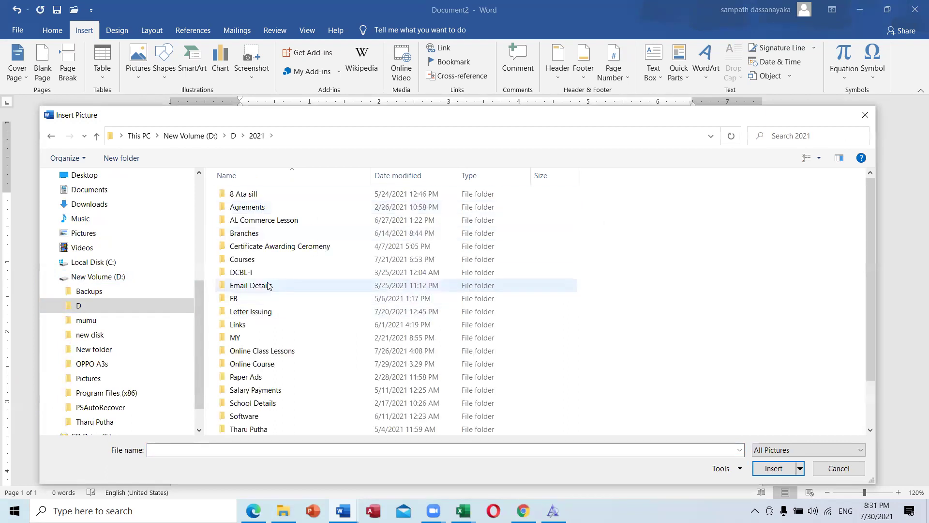
pyautogui.doubleClick(279, 367)
pyautogui.doubleClick(255, 233)
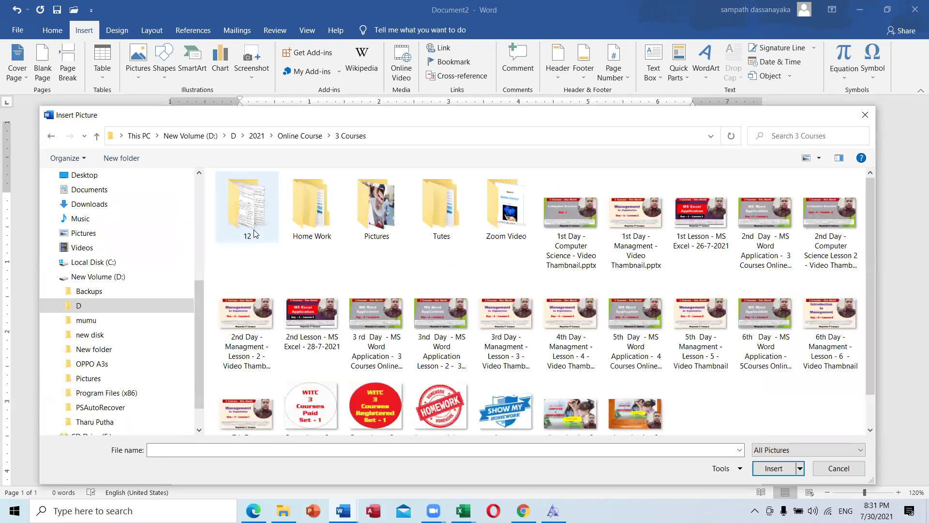
pyautogui.doubleClick(375, 227)
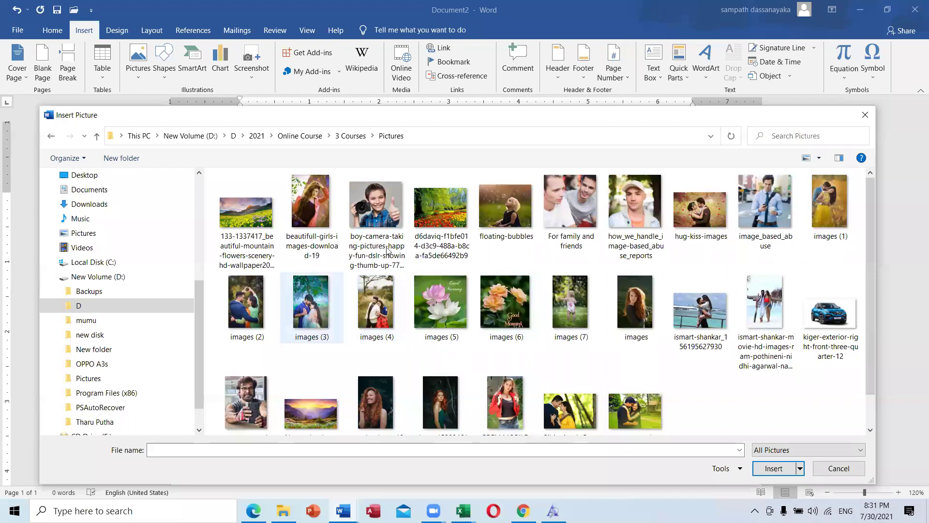
pyautogui.click(309, 308)
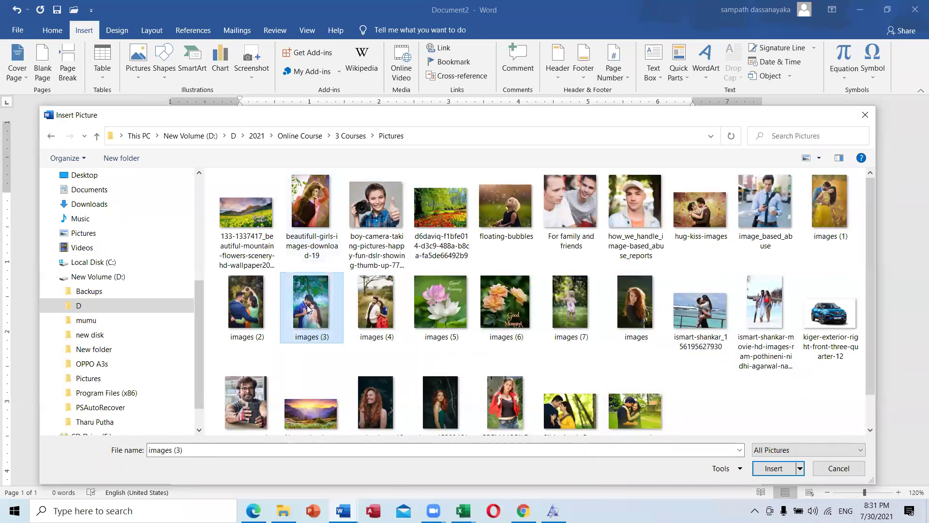
pyautogui.click(773, 468)
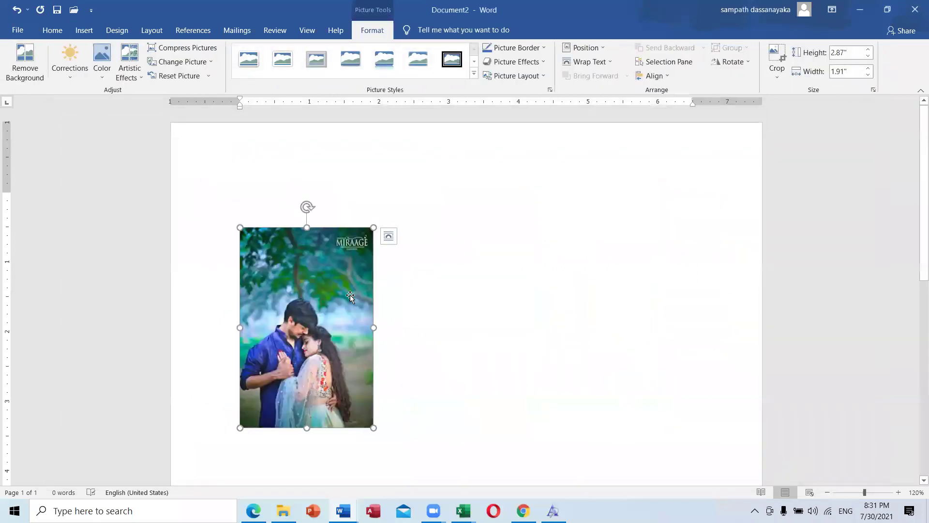
# Step: Give the couple photo square text wrapping and drag it toward the page centre
pyautogui.click(596, 62)
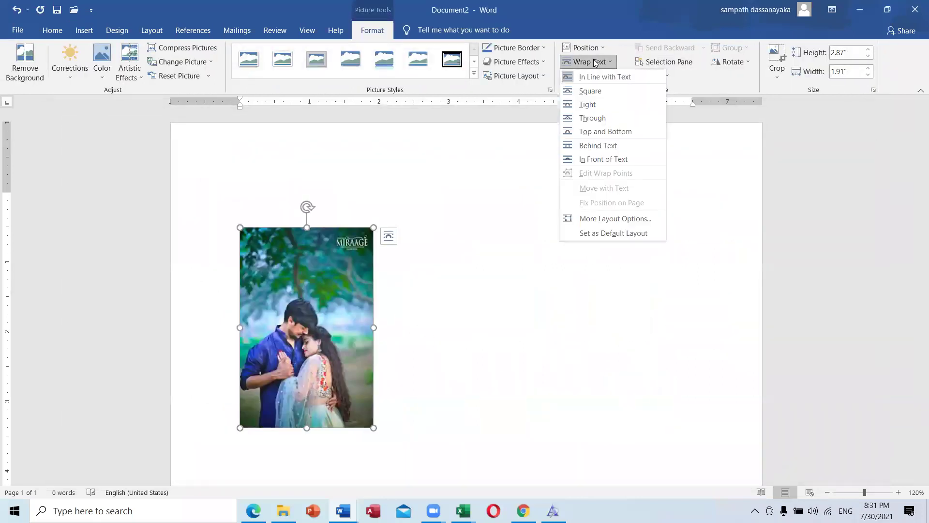
pyautogui.click(591, 91)
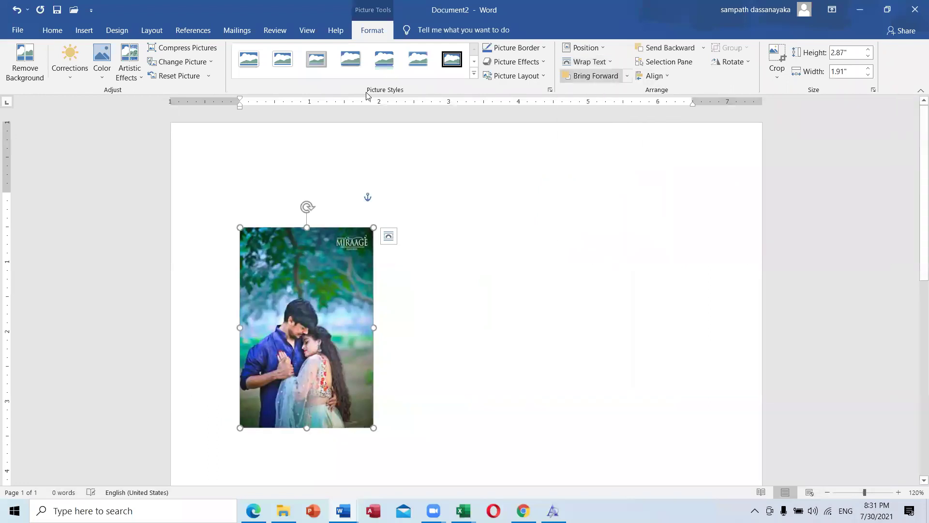
pyautogui.moveTo(262, 290); pyautogui.dragTo(431, 269)
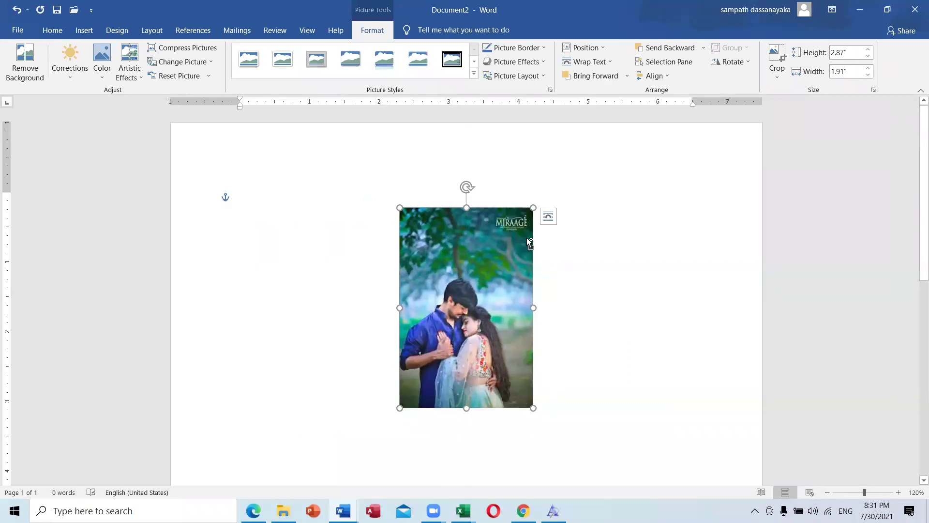
# Step: Scroll the document to review the placed photo, then switch to File Explorer
pyautogui.scroll(5, 526, 234)
pyautogui.scroll(3, 528, 238)
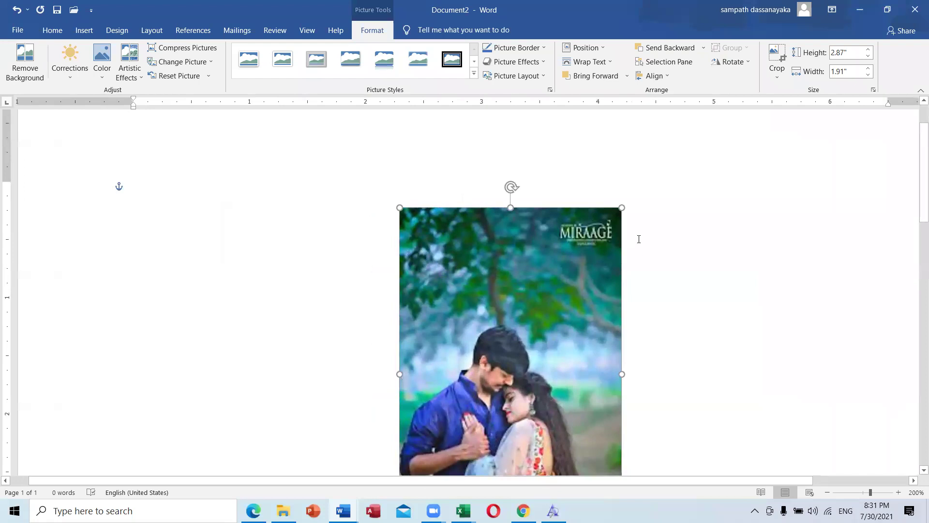
pyautogui.scroll(2, 639, 239)
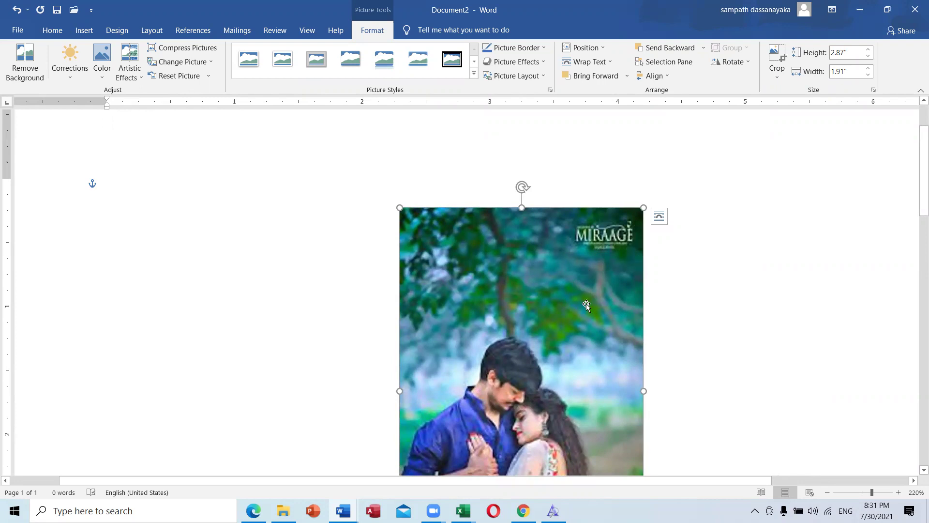
pyautogui.scroll(-4, 586, 305)
pyautogui.scroll(4, 586, 305)
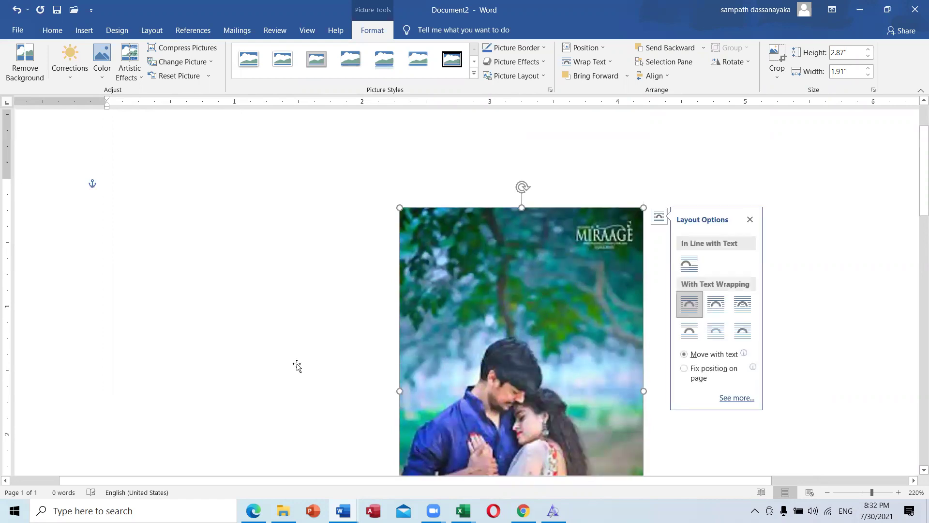
pyautogui.click(283, 511)
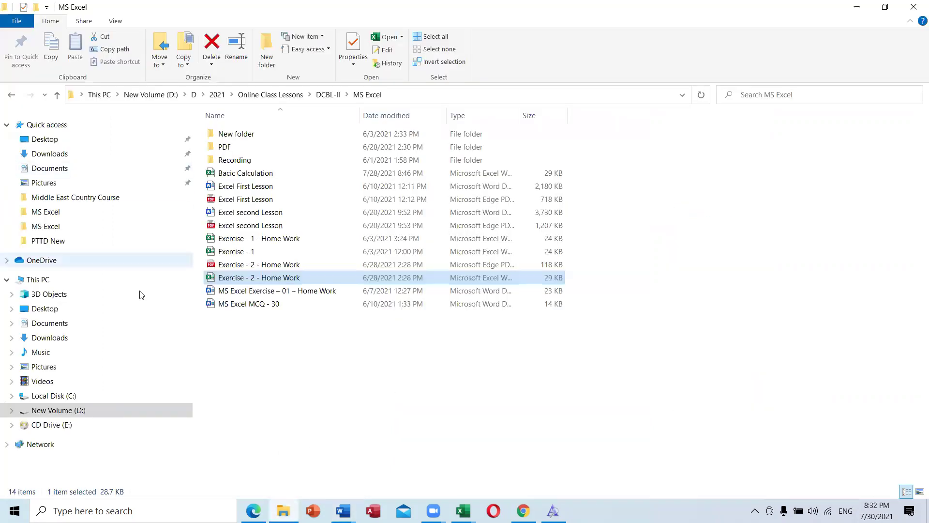
# Step: Navigate File Explorer to New Volume (D:) > D > 2021
pyautogui.click(77, 411)
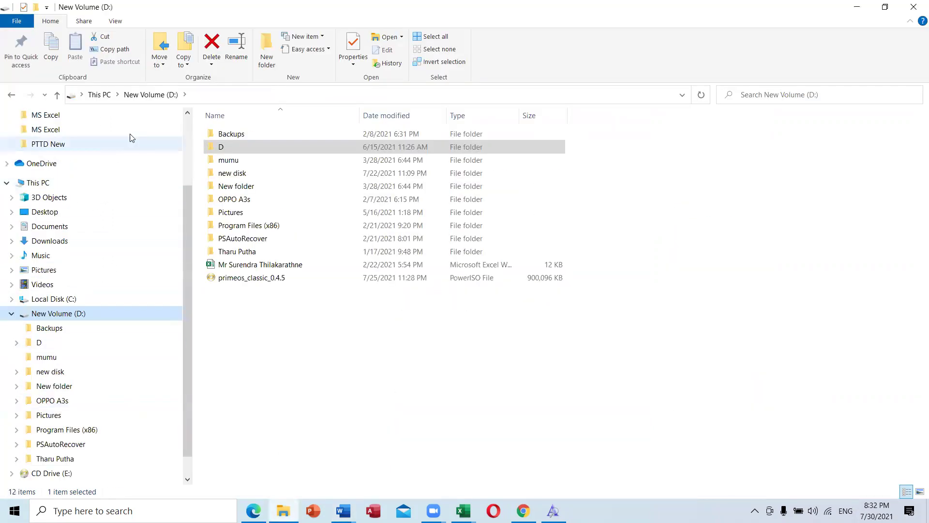
pyautogui.click(224, 146)
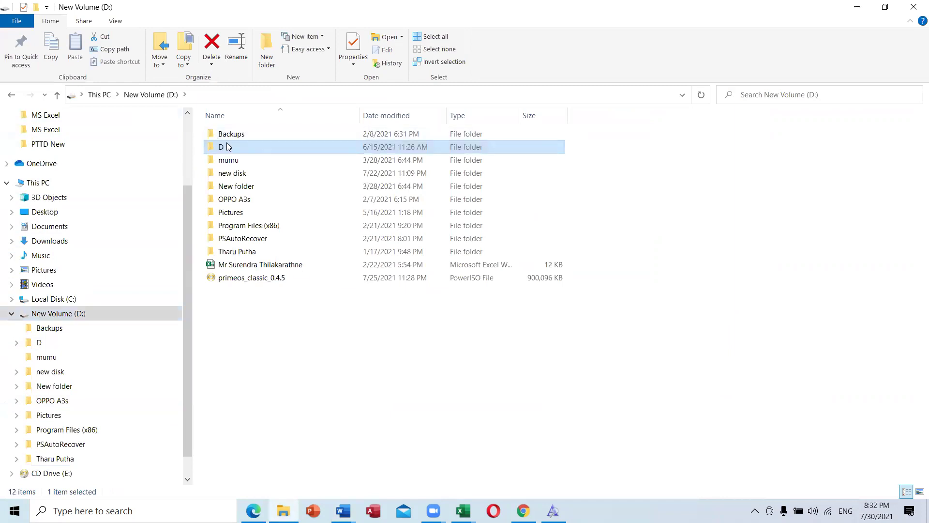
pyautogui.doubleClick(227, 146)
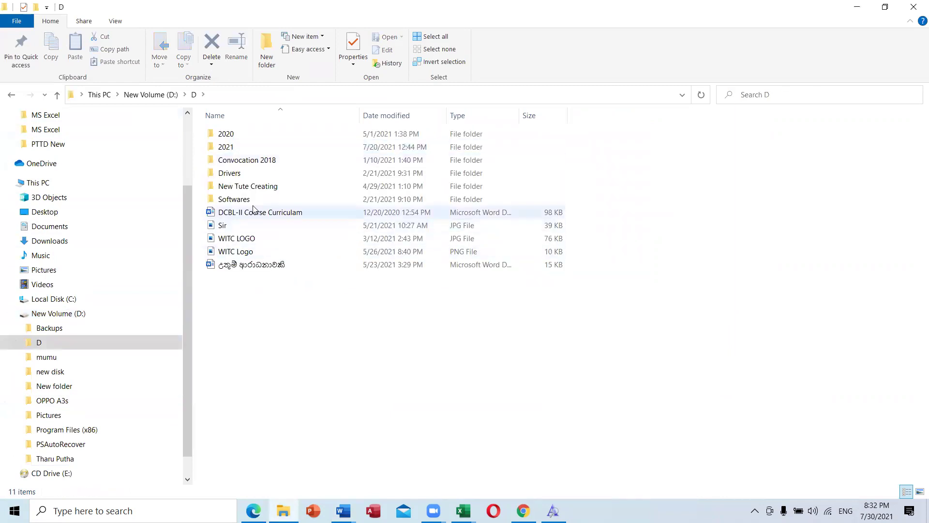
pyautogui.doubleClick(237, 151)
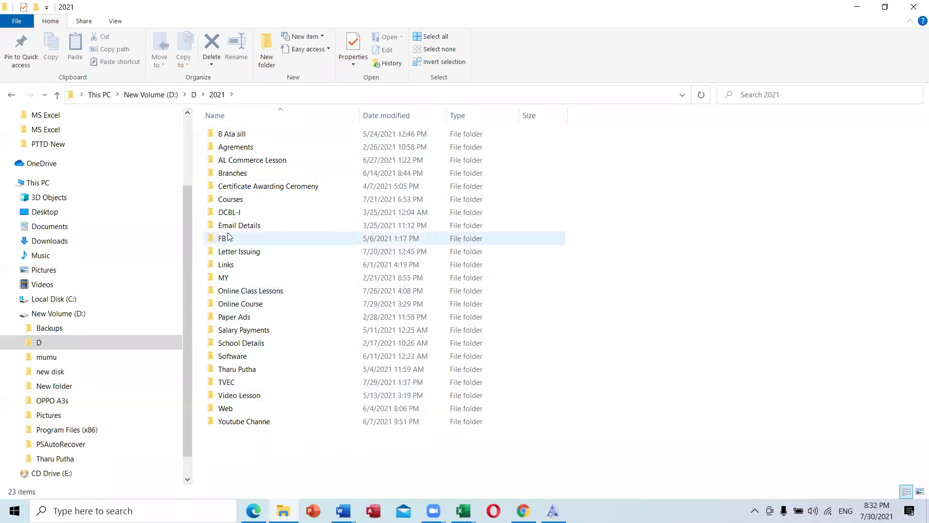
pyautogui.moveTo(237, 215)
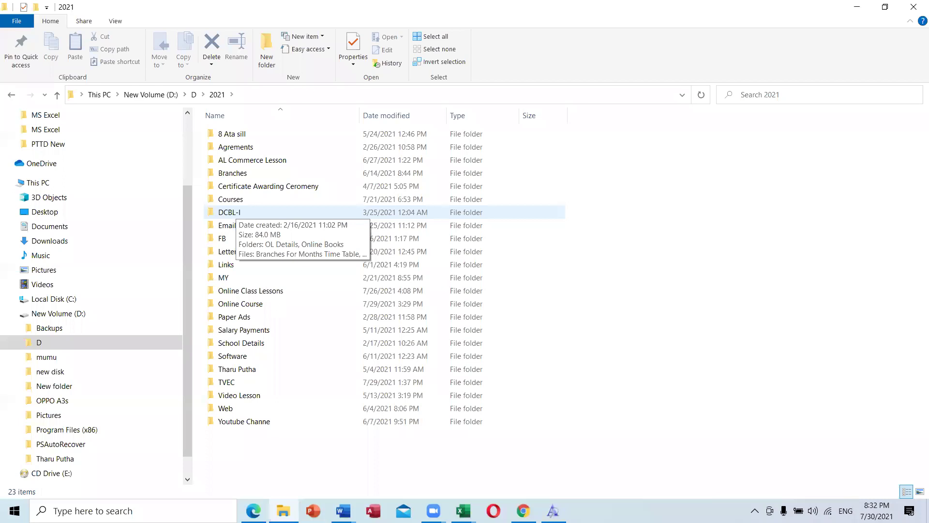
pyautogui.moveTo(343, 511)
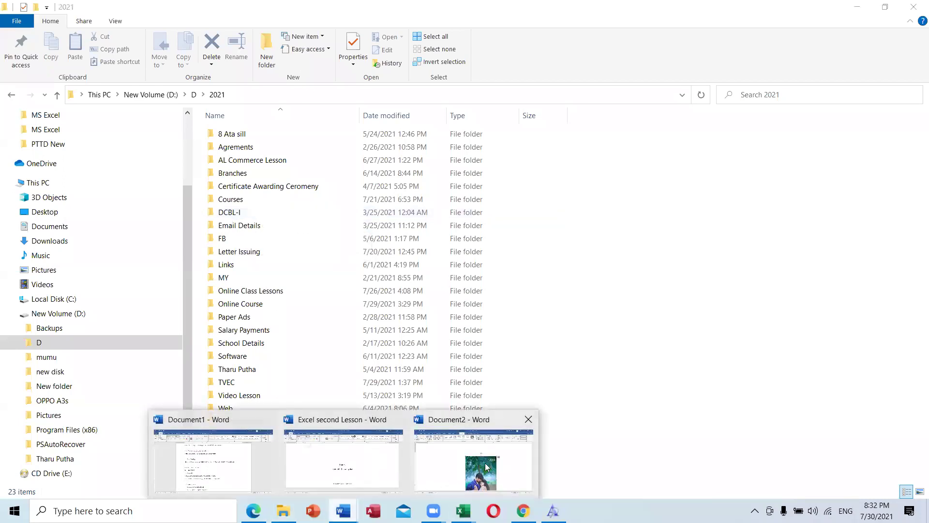
pyautogui.click(488, 465)
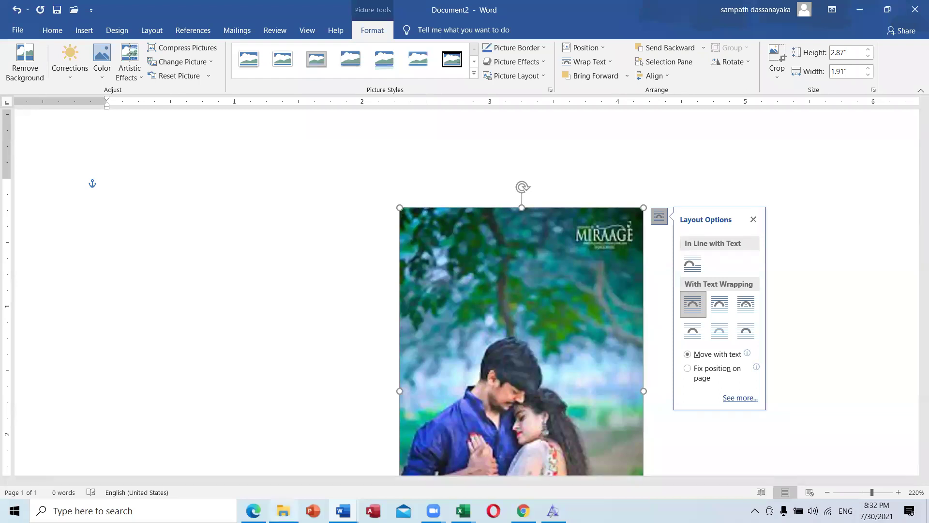
pyautogui.moveTo(254, 510)
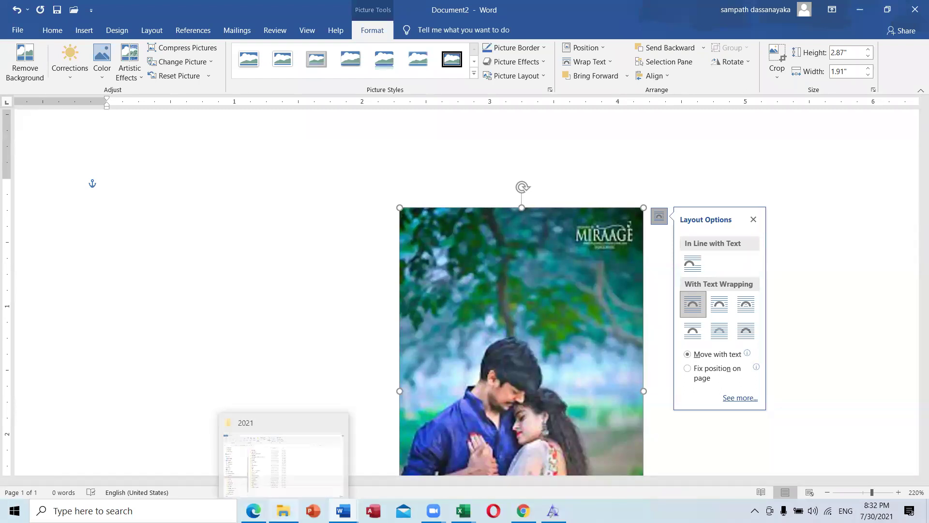
pyautogui.click(273, 455)
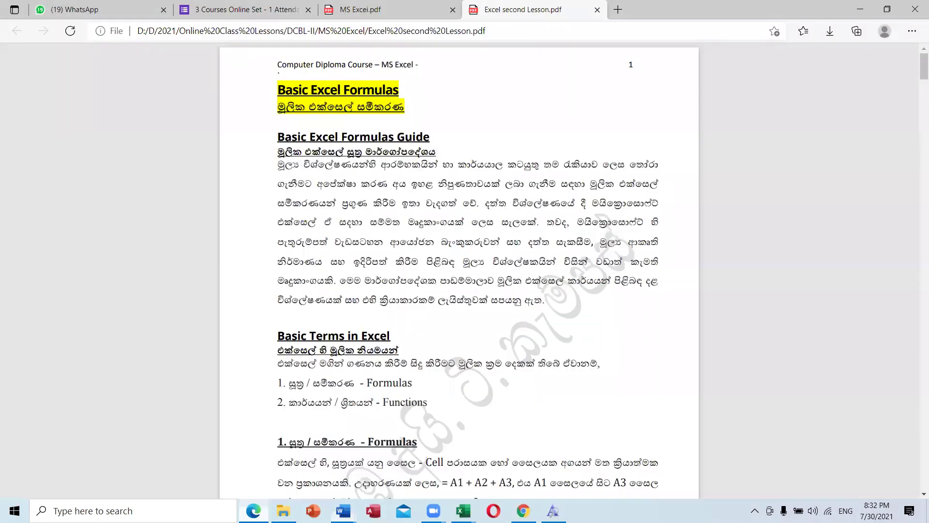
pyautogui.hotkey('alt', 'Tab')
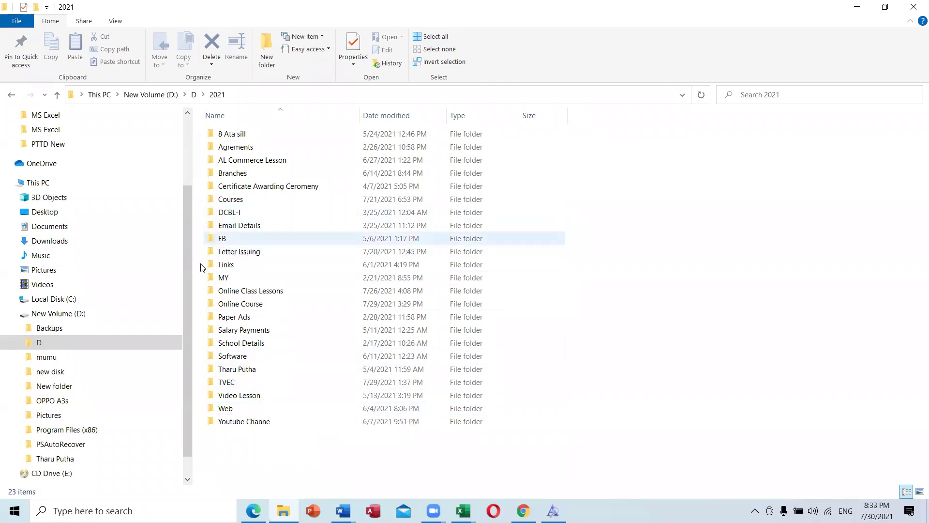
pyautogui.click(70, 343)
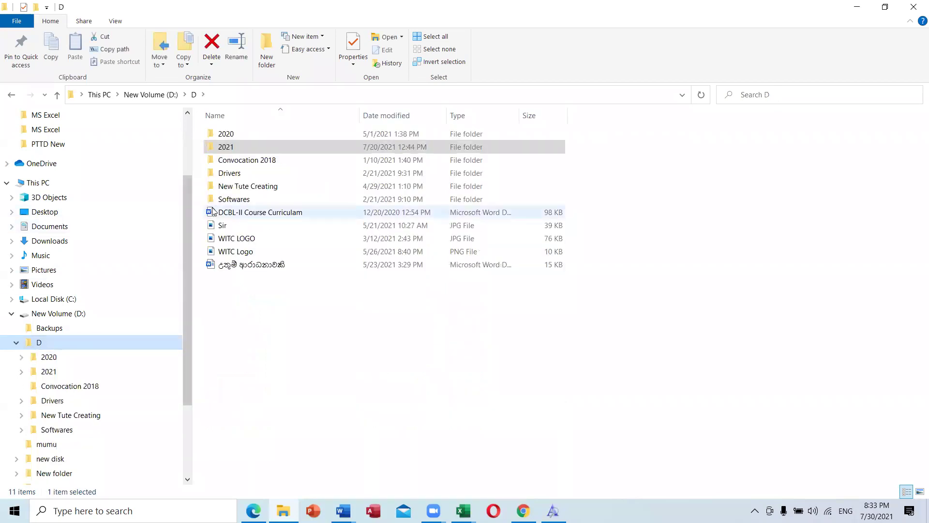
# Step: Browse 2021 > Courses > Courses Activities > DCBL II Activities > MS Word > 13 and open Word file 23
pyautogui.doubleClick(231, 147)
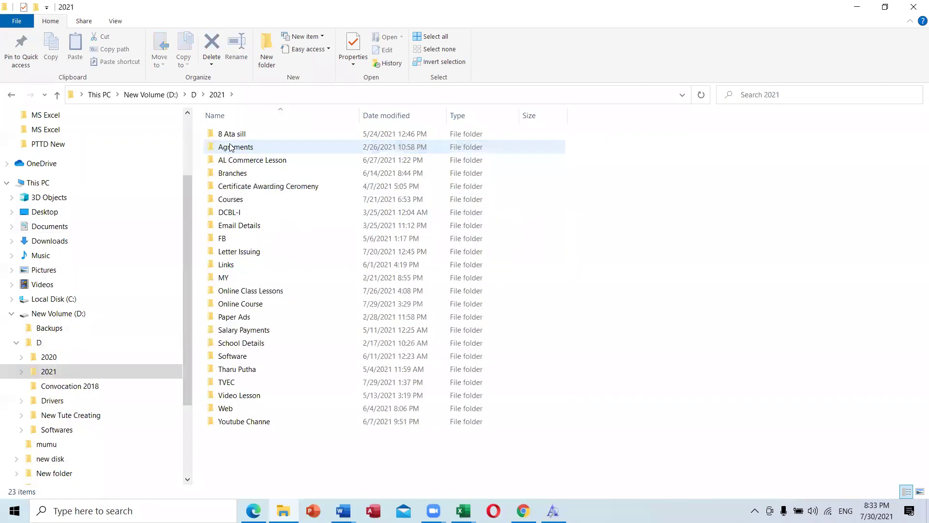
pyautogui.doubleClick(252, 174)
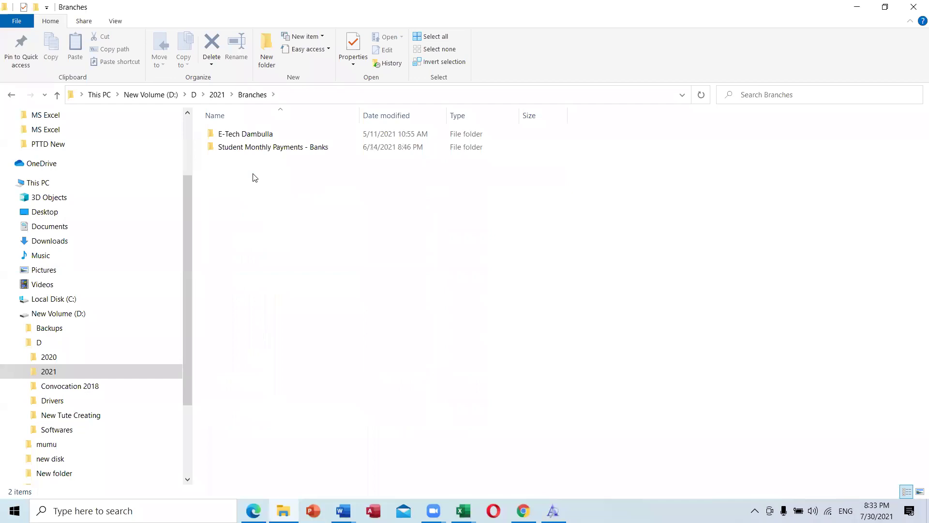
pyautogui.click(57, 95)
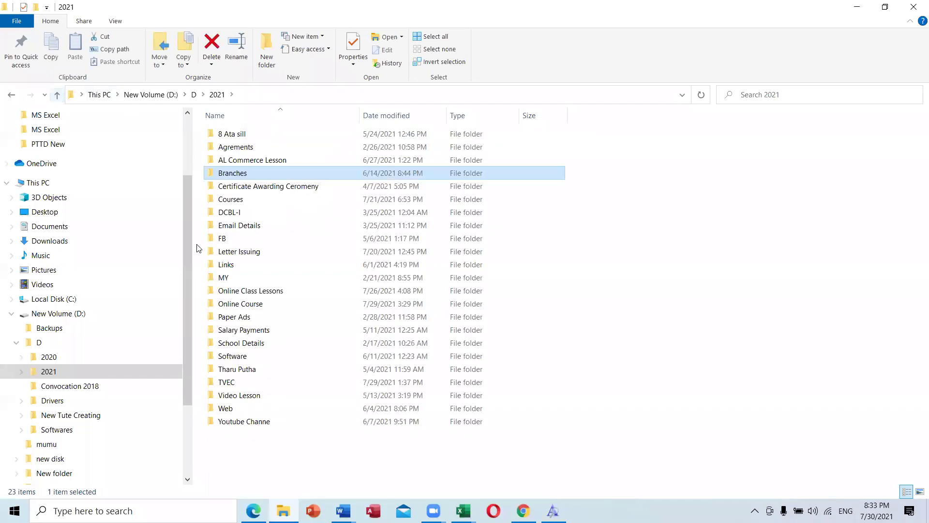
pyautogui.doubleClick(278, 202)
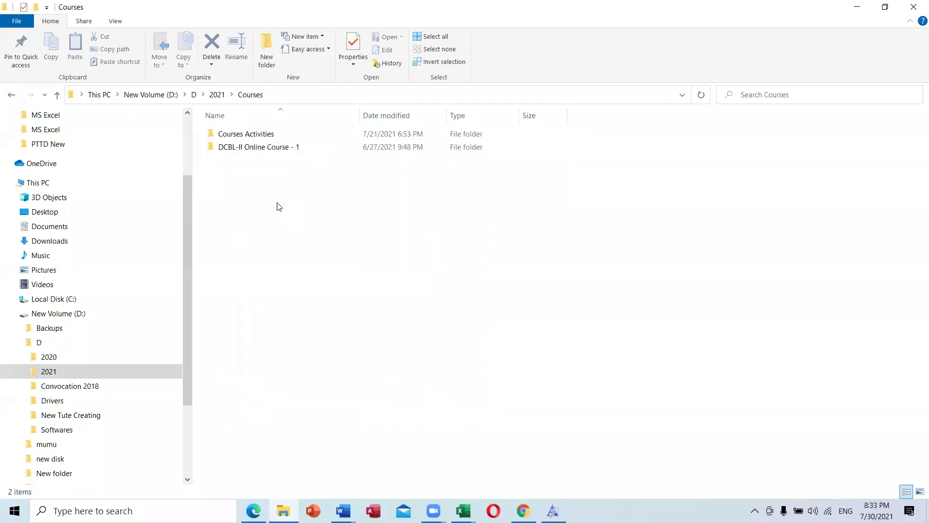
pyautogui.doubleClick(253, 136)
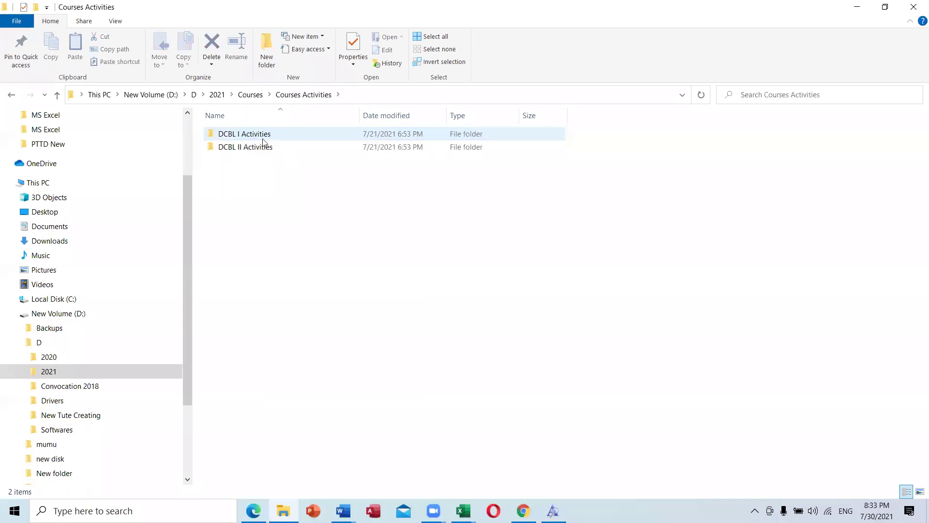
pyautogui.doubleClick(263, 145)
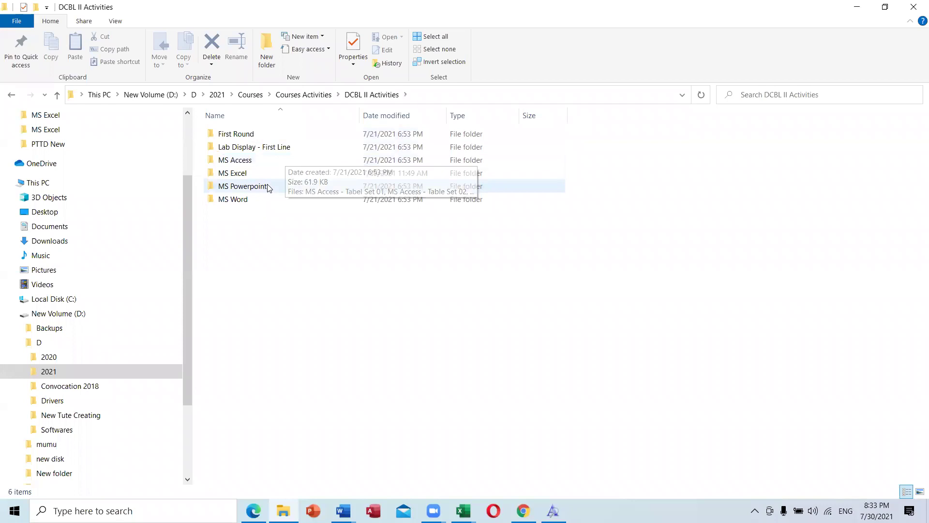
pyautogui.doubleClick(251, 201)
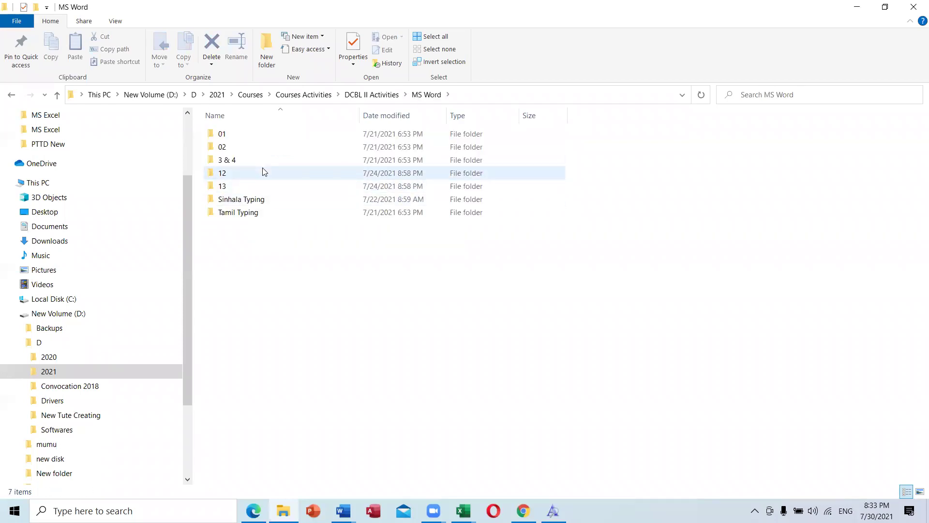
pyautogui.doubleClick(244, 187)
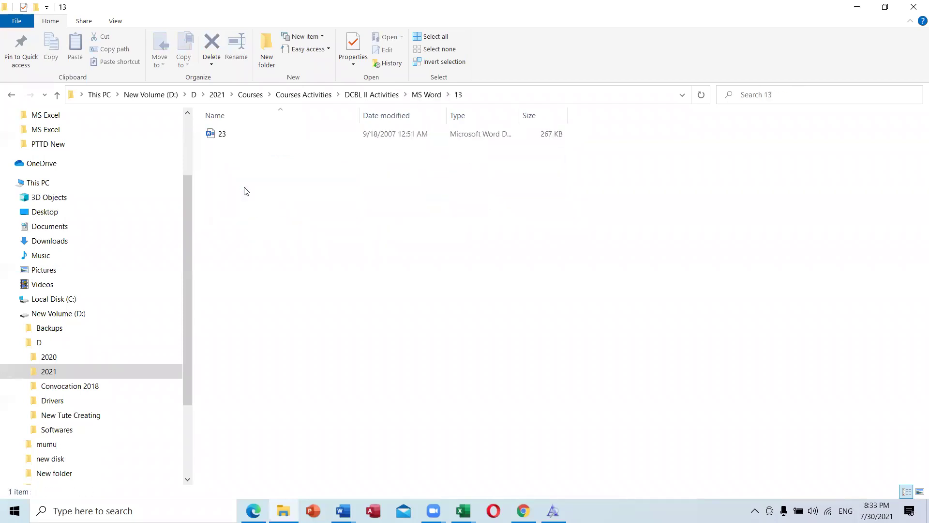
pyautogui.doubleClick(221, 137)
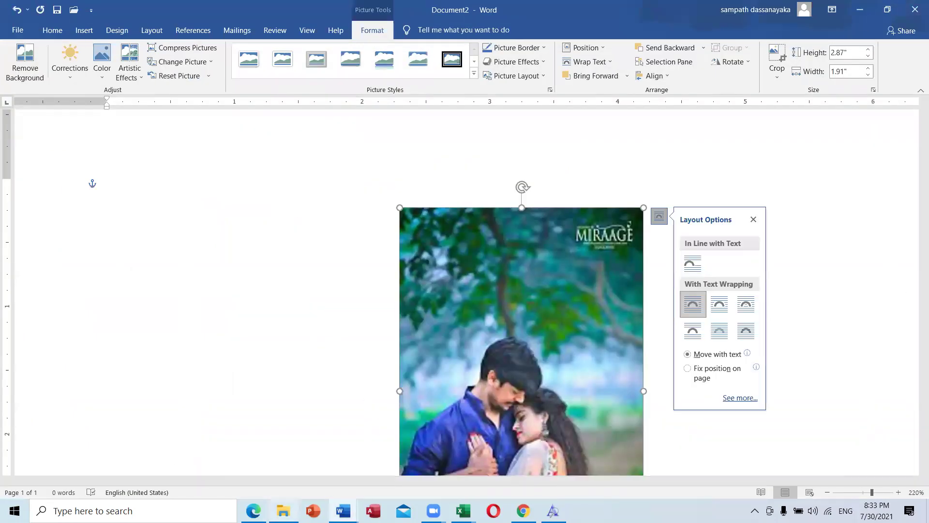
# Step: Go back to Courses Activities and open DCBL I Activities > MS Word > 07 > Cover_Page 1
pyautogui.click(283, 511)
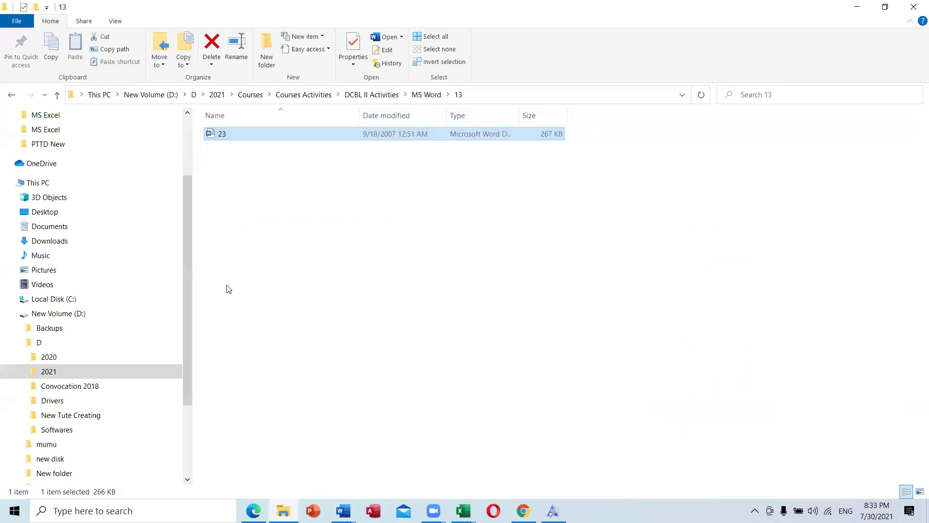
pyautogui.click(56, 94)
pyautogui.click(56, 94)
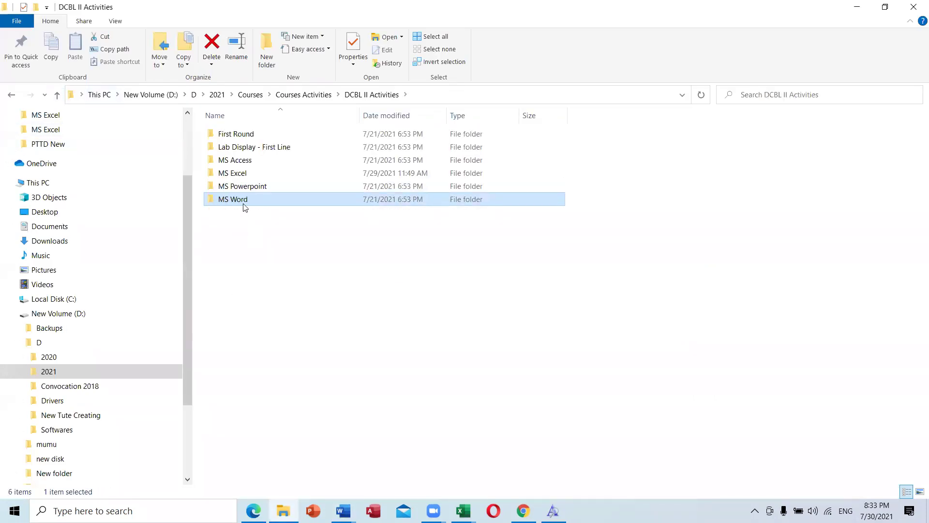
pyautogui.click(57, 95)
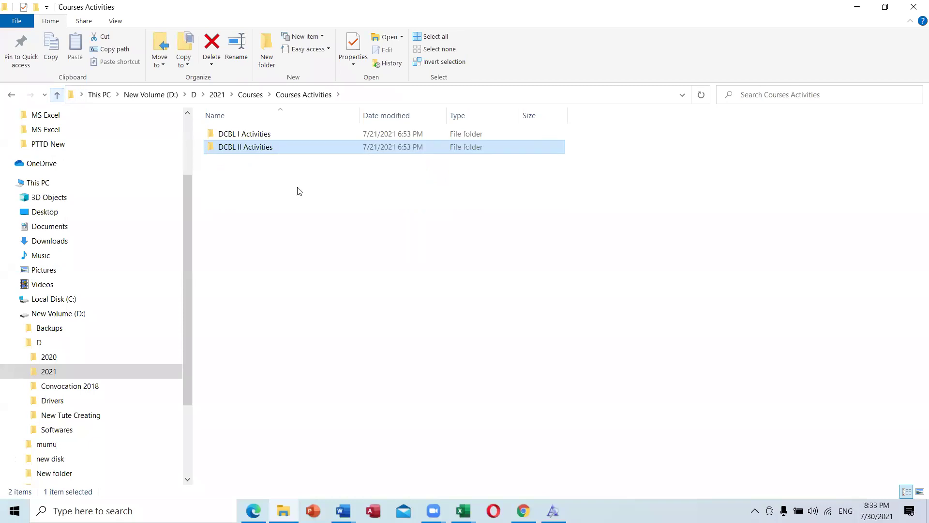
pyautogui.click(260, 138)
pyautogui.doubleClick(260, 137)
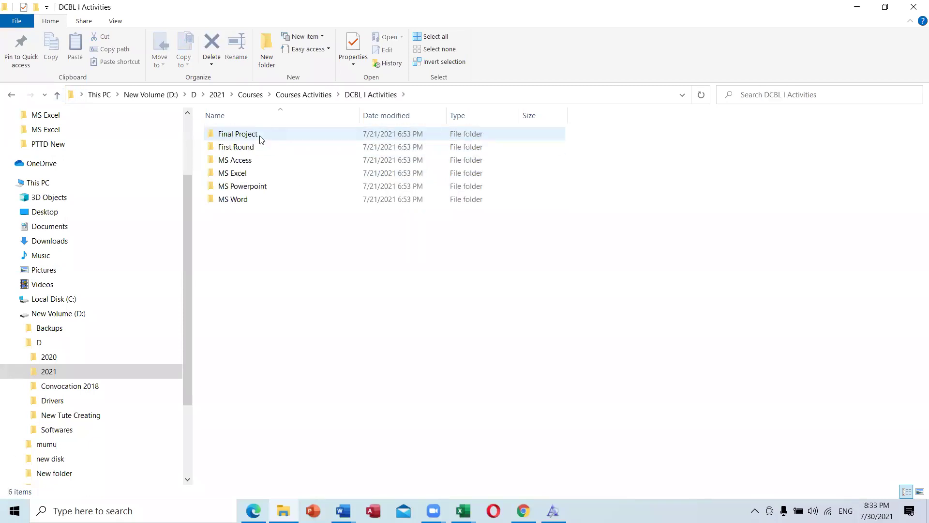
pyautogui.doubleClick(252, 199)
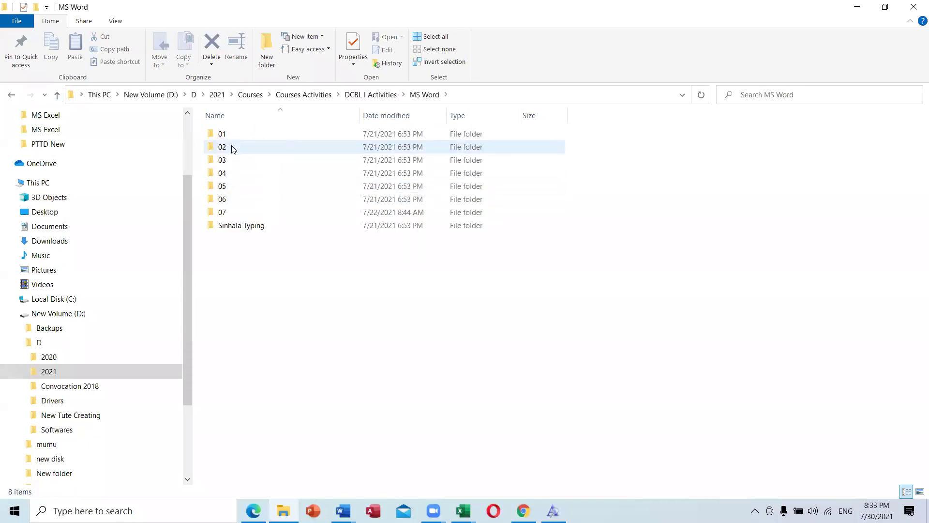
pyautogui.doubleClick(225, 211)
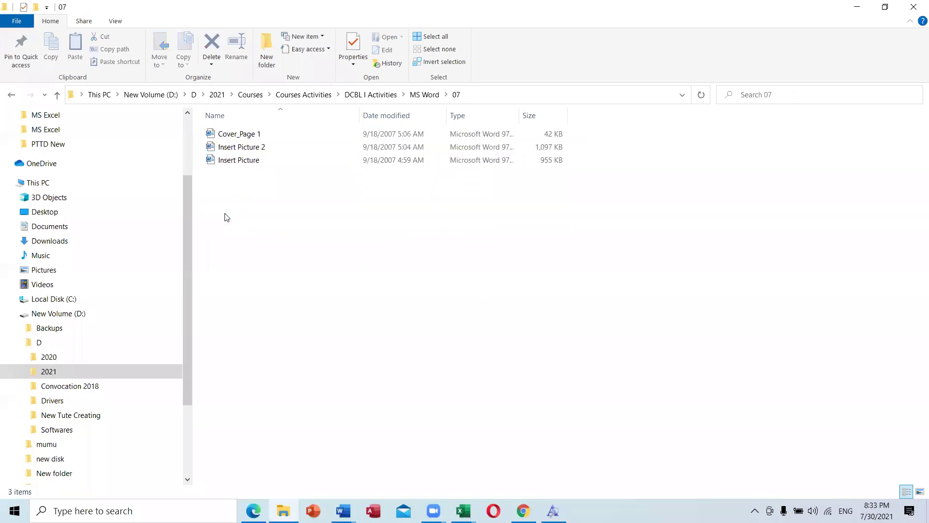
pyautogui.doubleClick(263, 136)
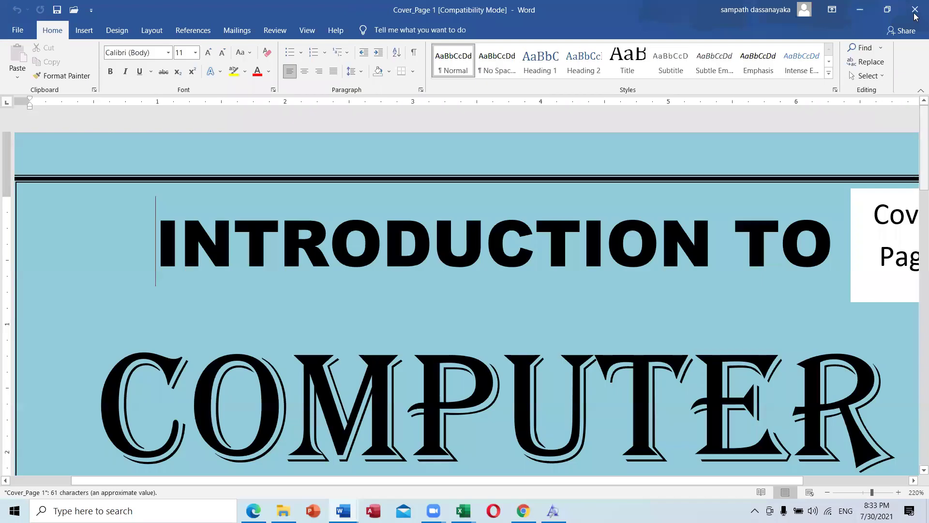
# Step: Open the Insert Picture 2 sample document and scroll through its photos
pyautogui.hotkey('alt', 'Tab')
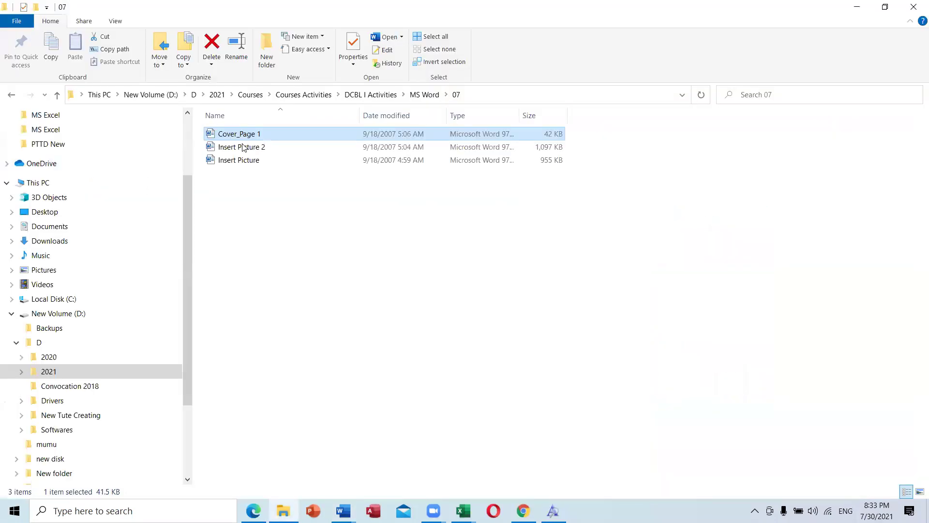
pyautogui.click(243, 148)
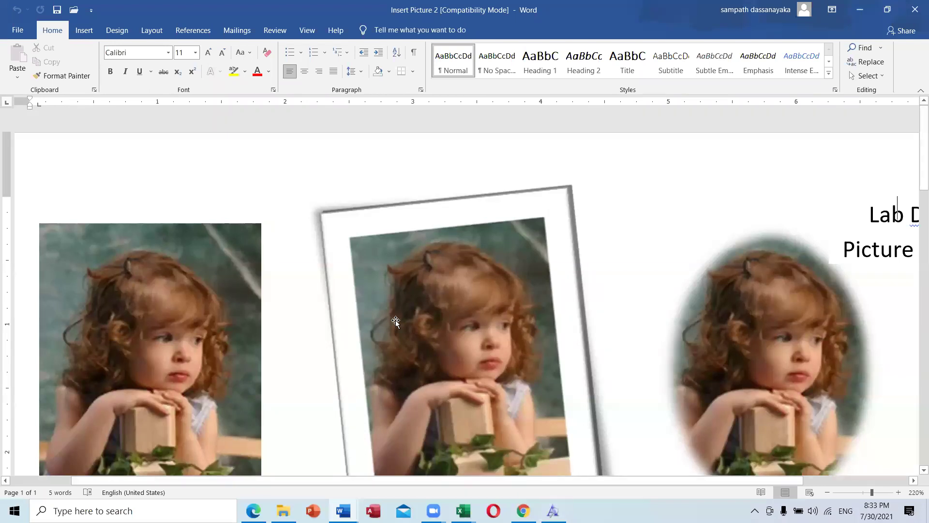
pyautogui.scroll(-3, 395, 321)
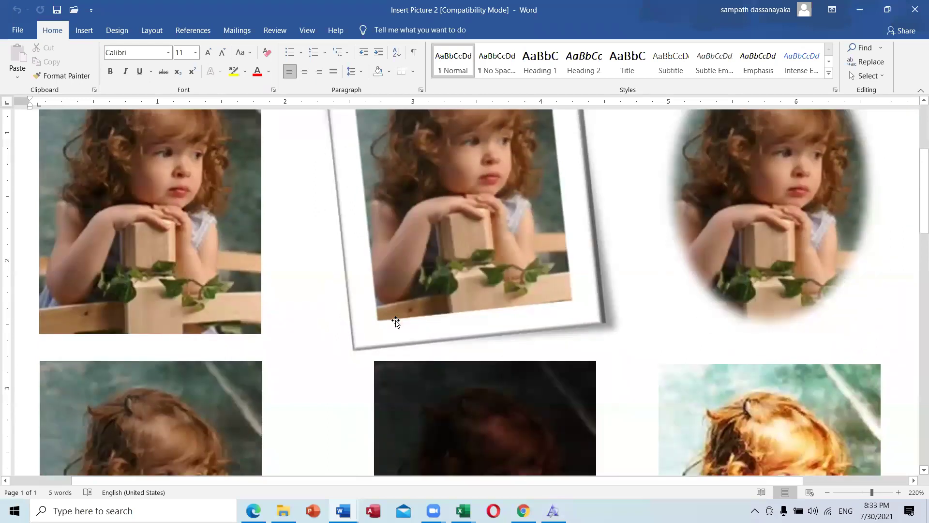
pyautogui.scroll(-12, 395, 321)
pyautogui.scroll(-5, 395, 320)
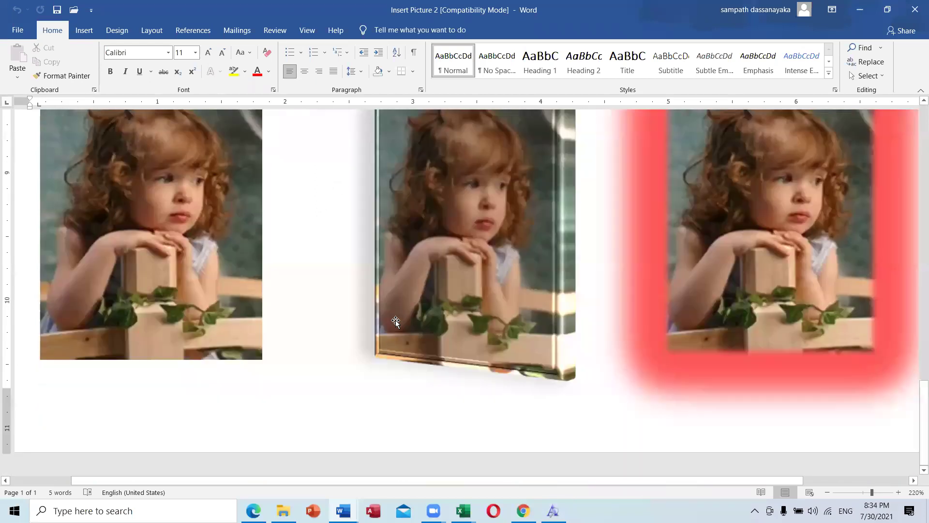
pyautogui.scroll(6, 395, 320)
pyautogui.scroll(9, 395, 322)
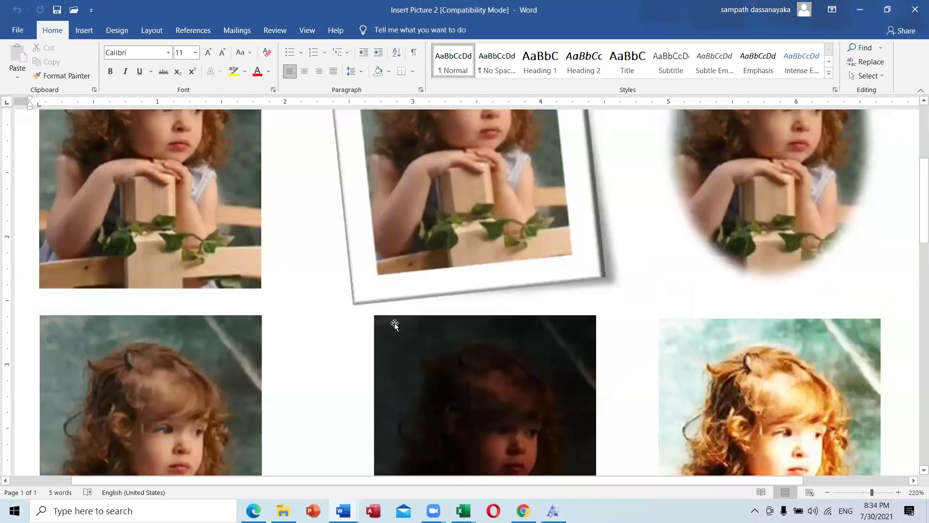
pyautogui.scroll(3, 395, 325)
pyautogui.keyDown('ctrl'); pyautogui.scroll(-9, 707, 391); pyautogui.keyUp('ctrl')
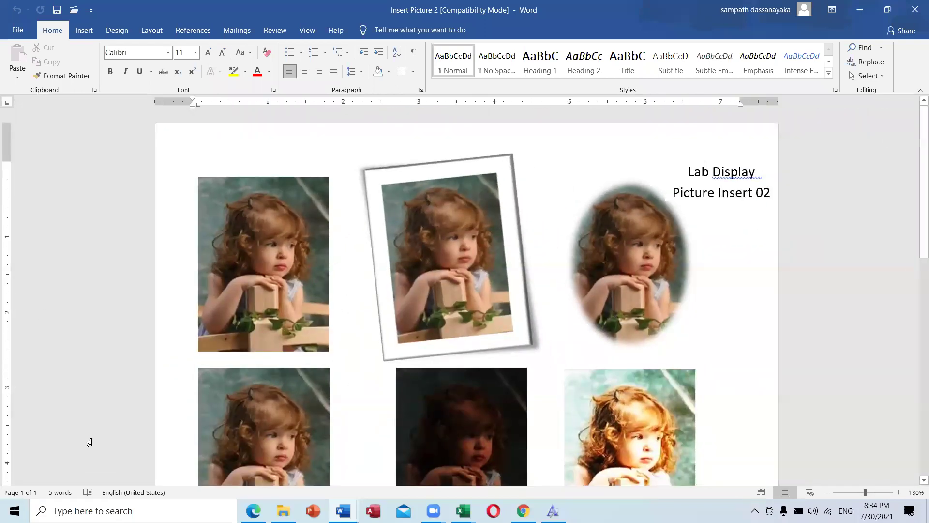
# Step: Open the Insert Picture sample document from the folder and scroll through it
pyautogui.click(283, 511)
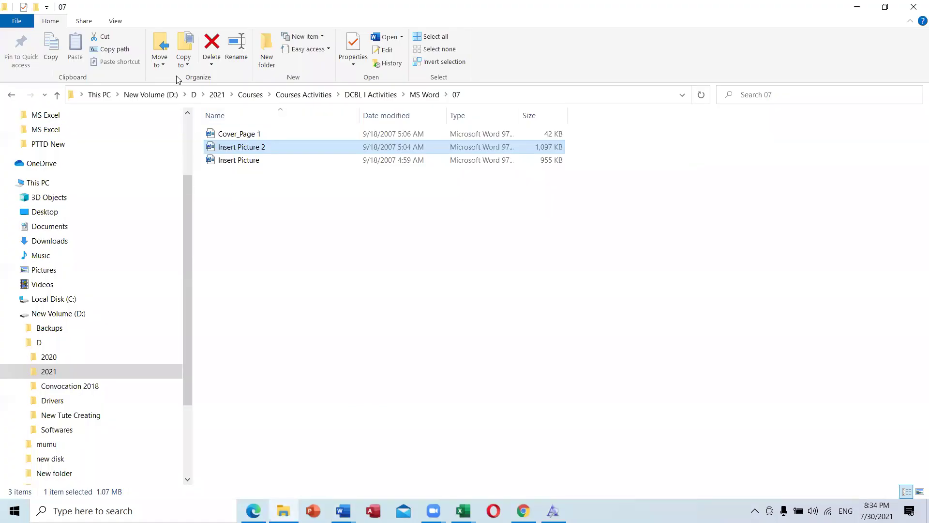
pyautogui.doubleClick(249, 160)
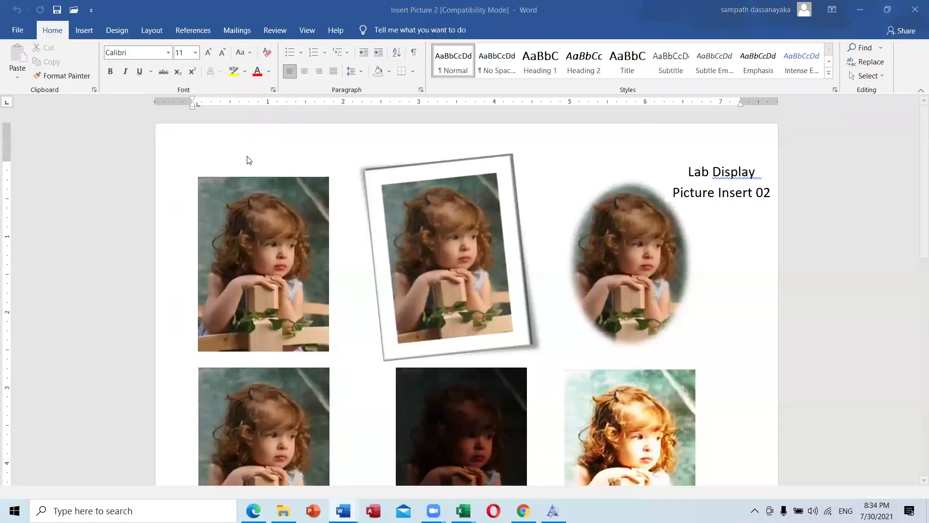
pyautogui.scroll(-6, 518, 274)
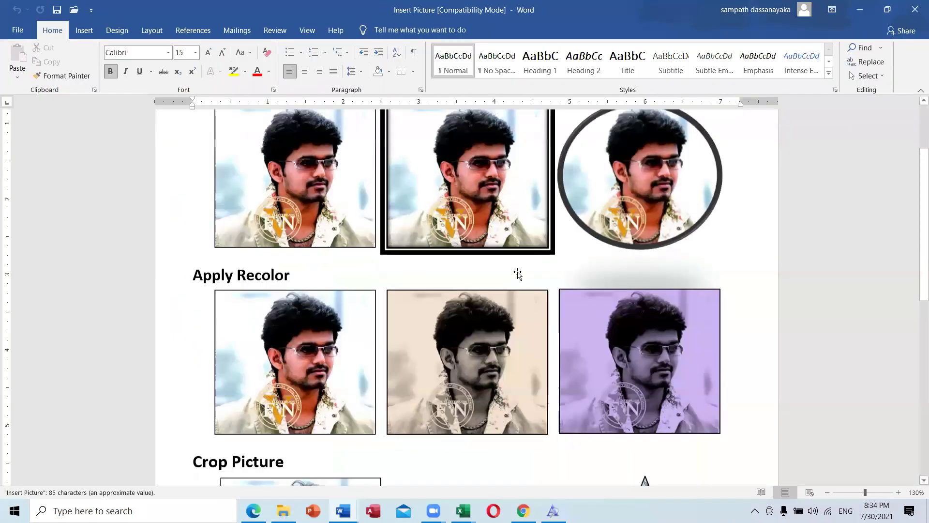
pyautogui.scroll(-5, 517, 274)
pyautogui.scroll(10, 517, 274)
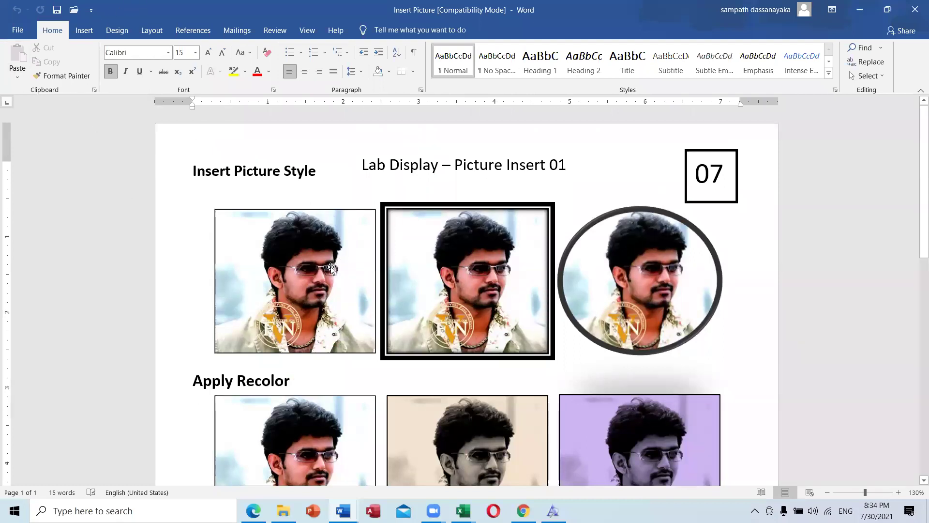
pyautogui.scroll(-3, 257, 266)
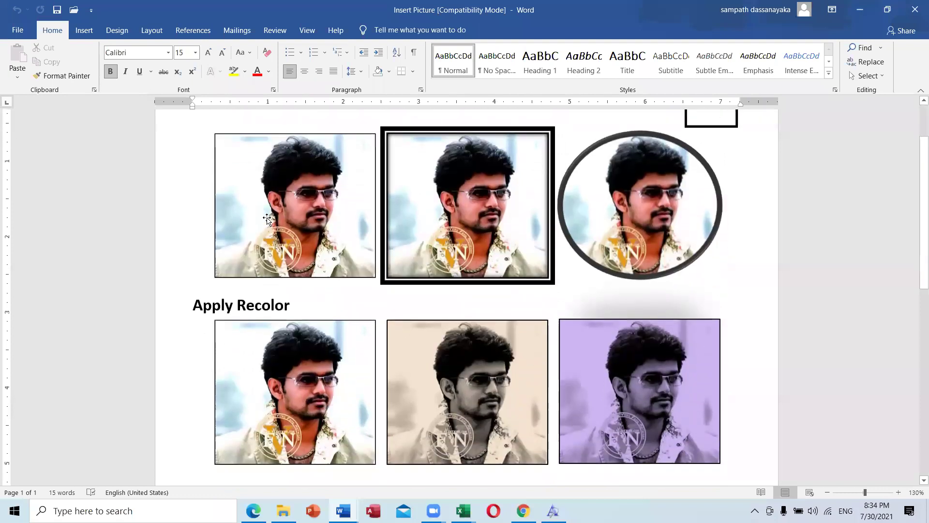
# Step: Inspect the Picture Style, Apply Recolor and thick-framed example photos in Insert Picture
pyautogui.click(268, 220)
pyautogui.click(290, 370)
pyautogui.scroll(-4, 290, 369)
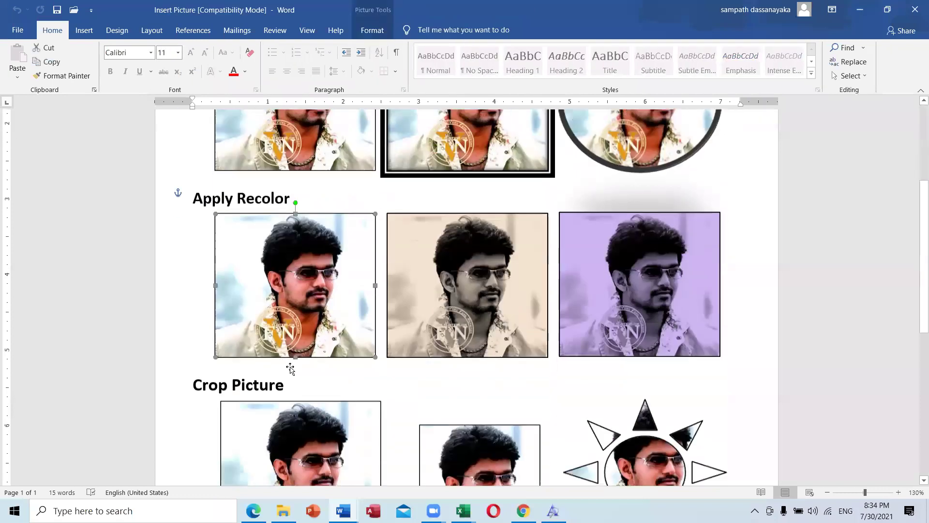
pyautogui.scroll(-5, 292, 371)
pyautogui.scroll(12, 422, 299)
pyautogui.click(422, 299)
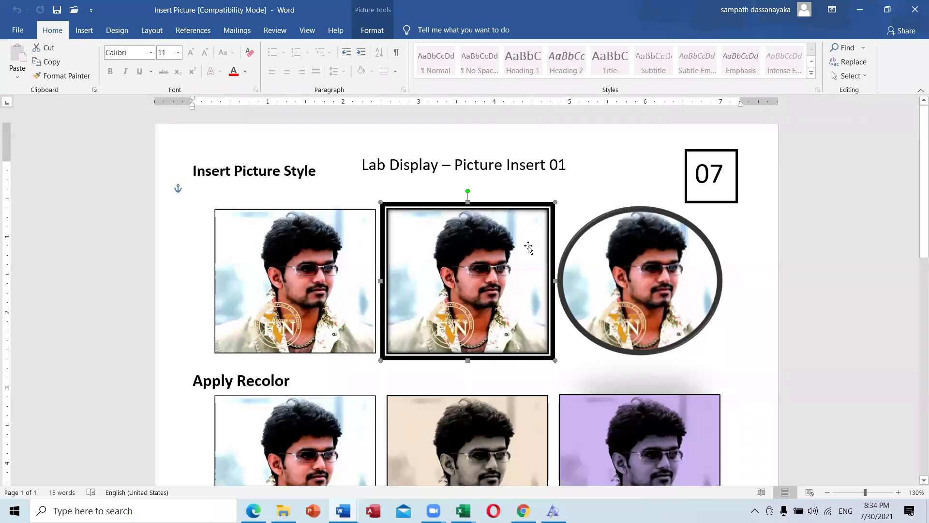
pyautogui.scroll(-3, 529, 248)
pyautogui.scroll(-4, 529, 247)
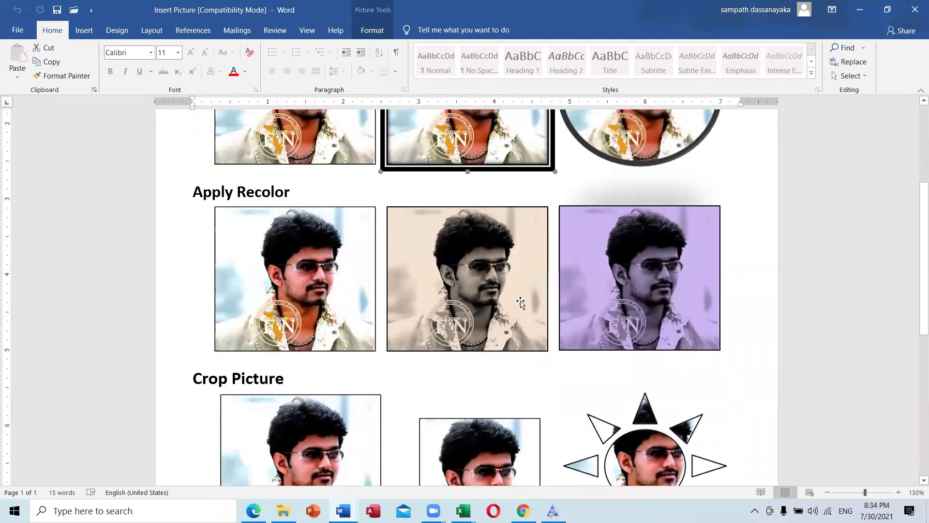
pyautogui.scroll(-4, 520, 290)
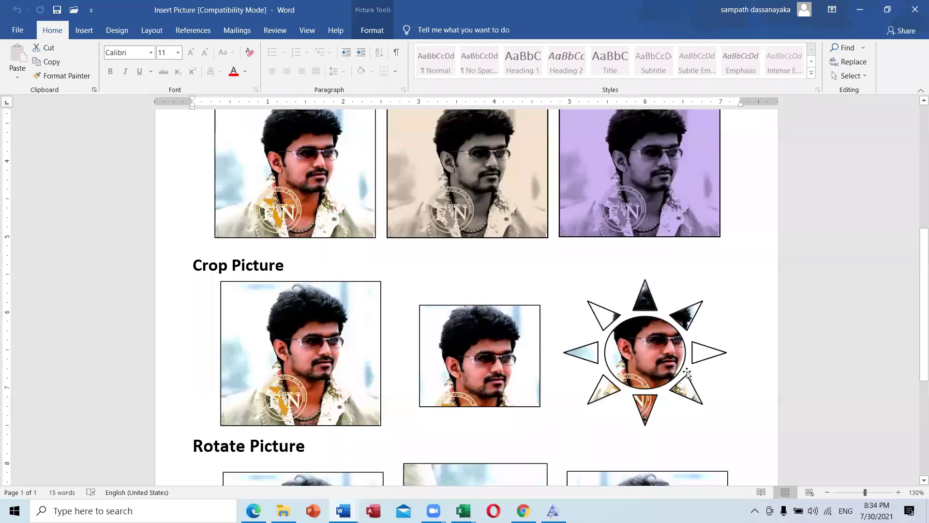
pyautogui.scroll(-2, 665, 354)
pyautogui.scroll(-6, 666, 354)
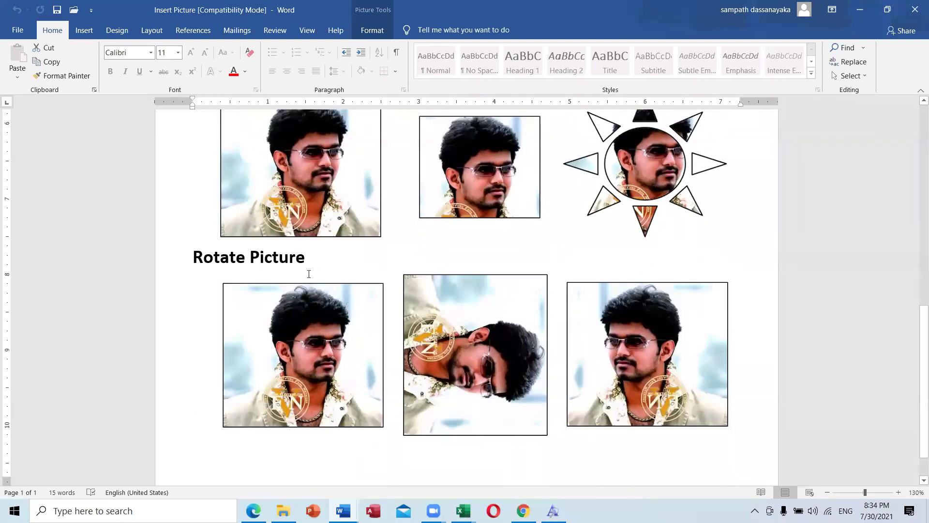
pyautogui.scroll(6, 309, 275)
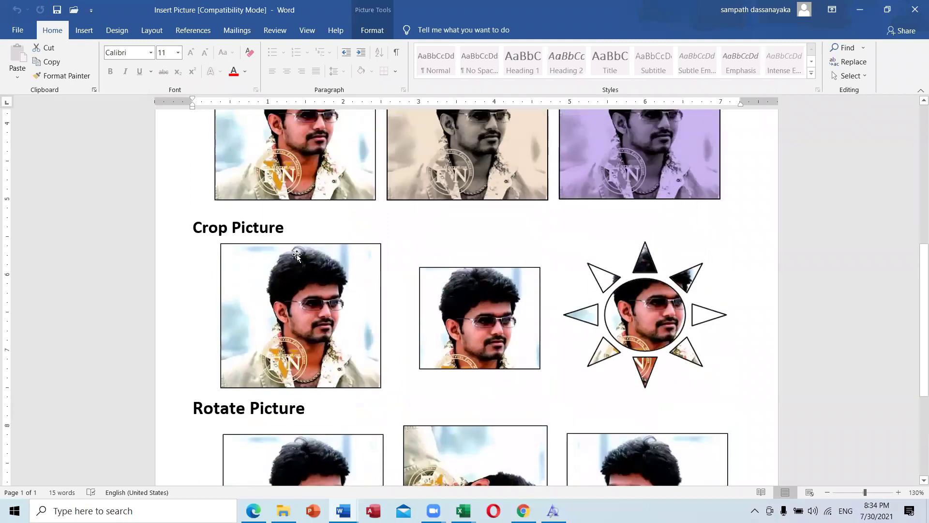
pyautogui.scroll(2, 300, 280)
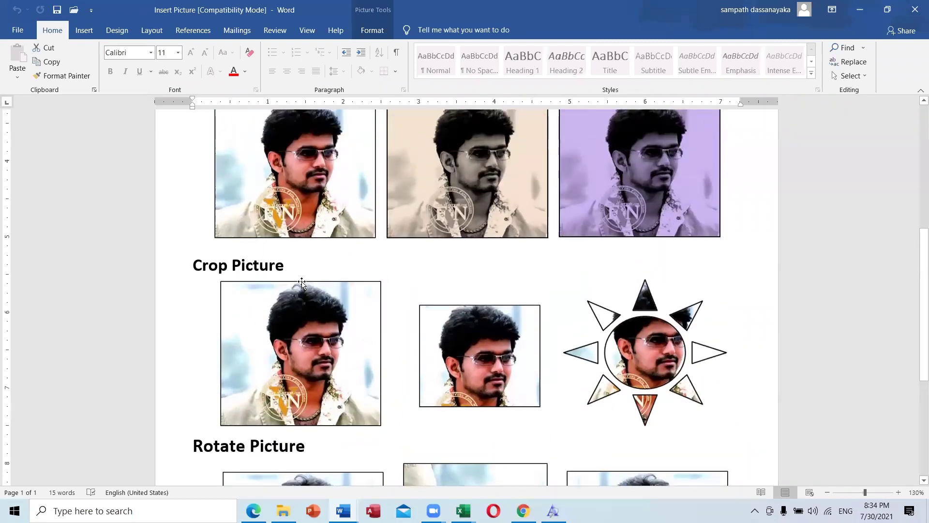
pyautogui.scroll(4, 302, 283)
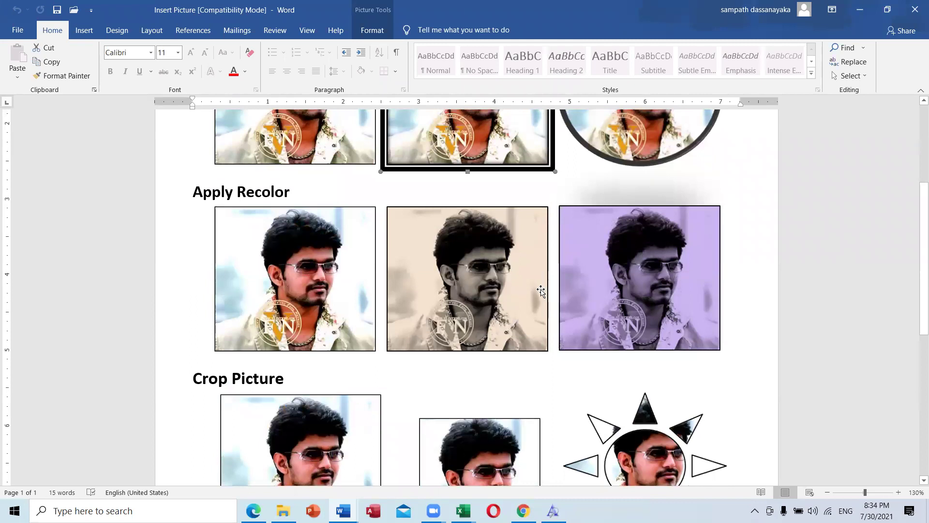
pyautogui.scroll(7, 541, 290)
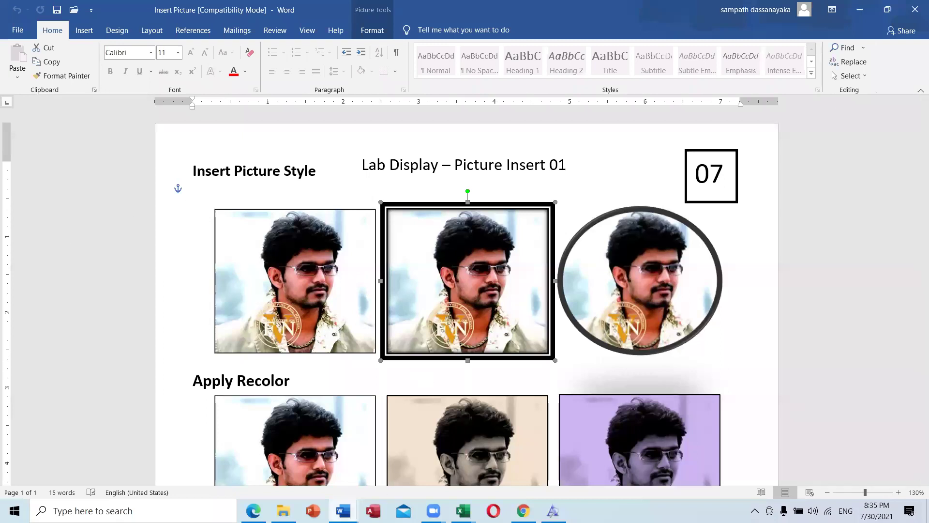
# Step: Switch back to Insert Picture 2 and scroll through its examples again
pyautogui.moveTo(344, 510)
pyautogui.click(479, 450)
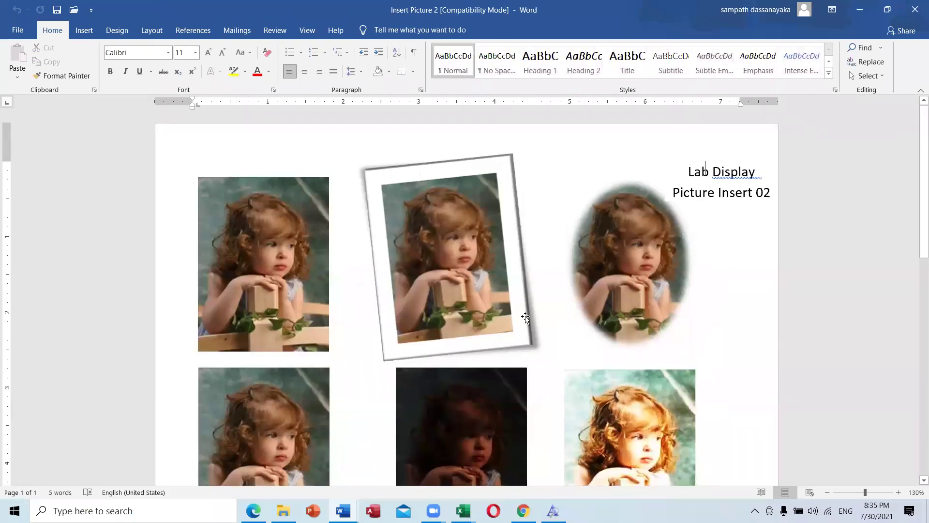
pyautogui.scroll(-3, 521, 374)
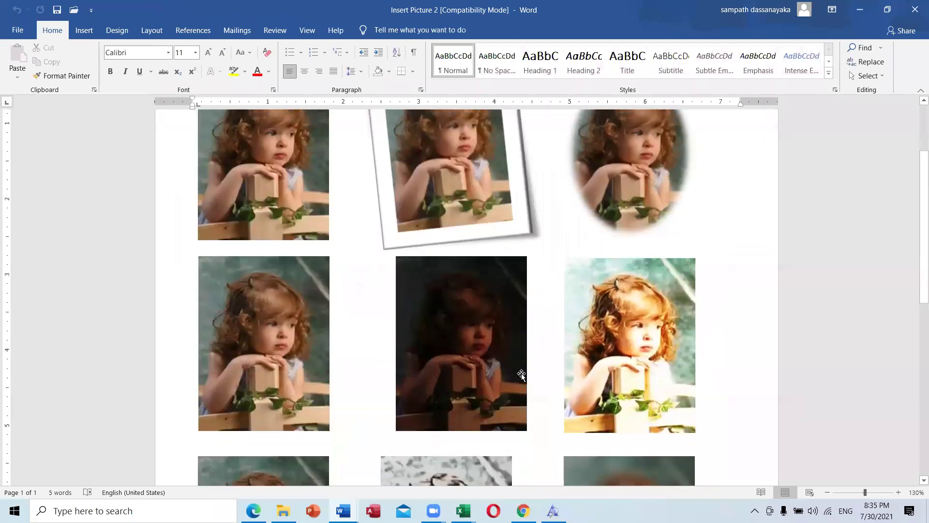
pyautogui.scroll(-5, 522, 374)
pyautogui.scroll(-5, 519, 378)
pyautogui.scroll(11, 520, 376)
pyautogui.scroll(2, 521, 375)
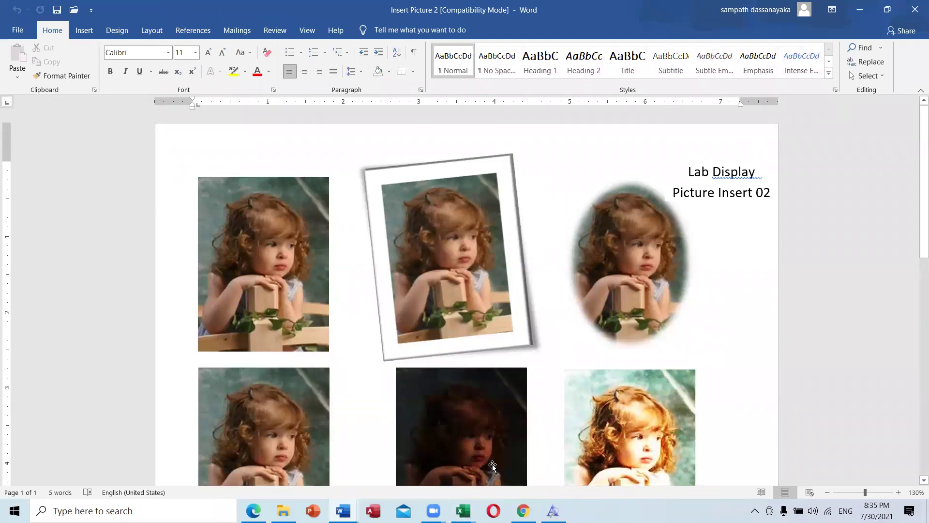
pyautogui.moveTo(343, 510)
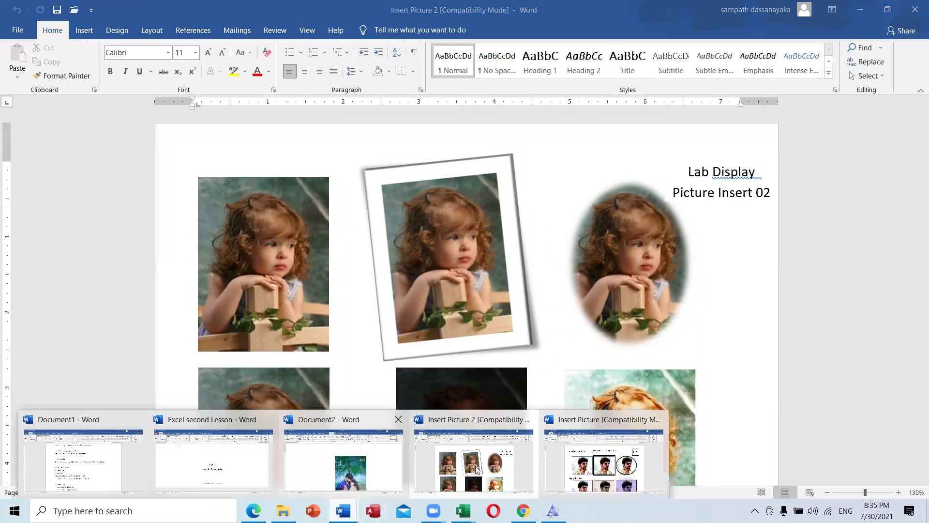
pyautogui.click(352, 484)
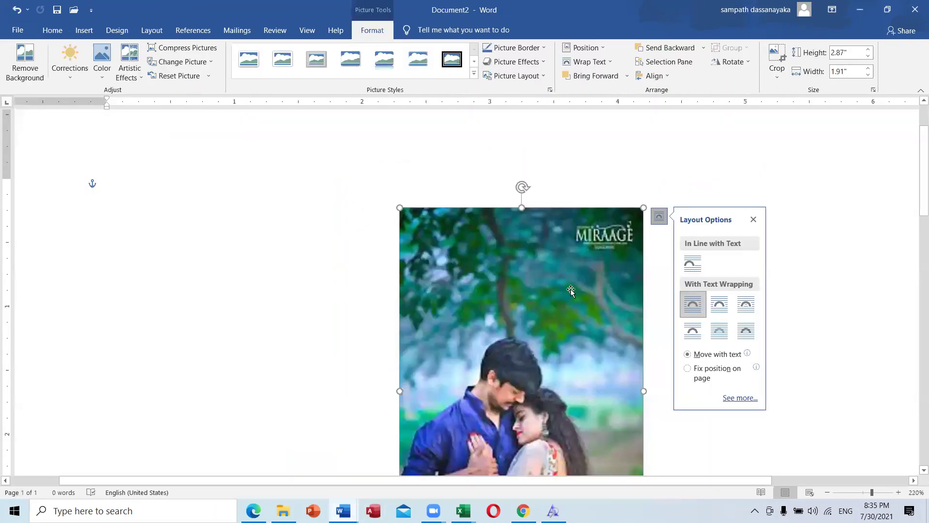
pyautogui.click(576, 289)
pyautogui.scroll(2, 576, 289)
pyautogui.click(753, 218)
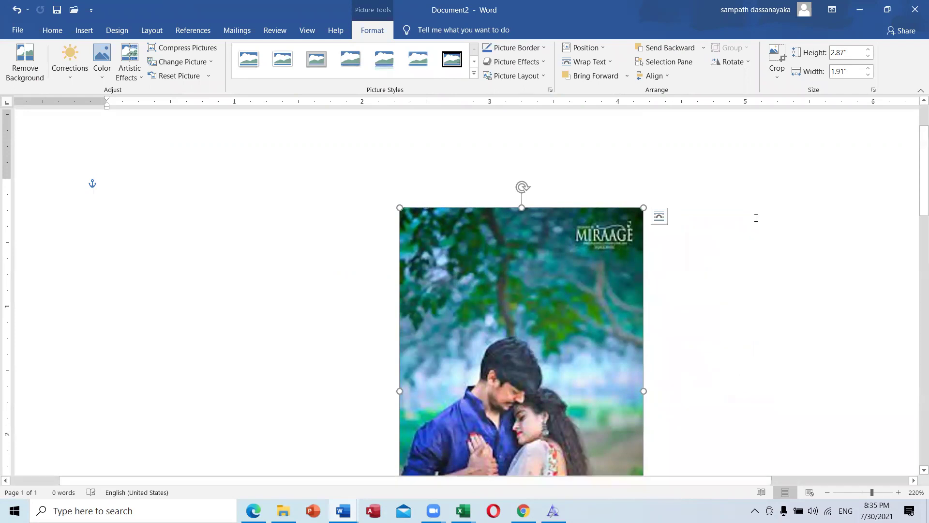
pyautogui.click(738, 269)
pyautogui.scroll(-5, 609, 278)
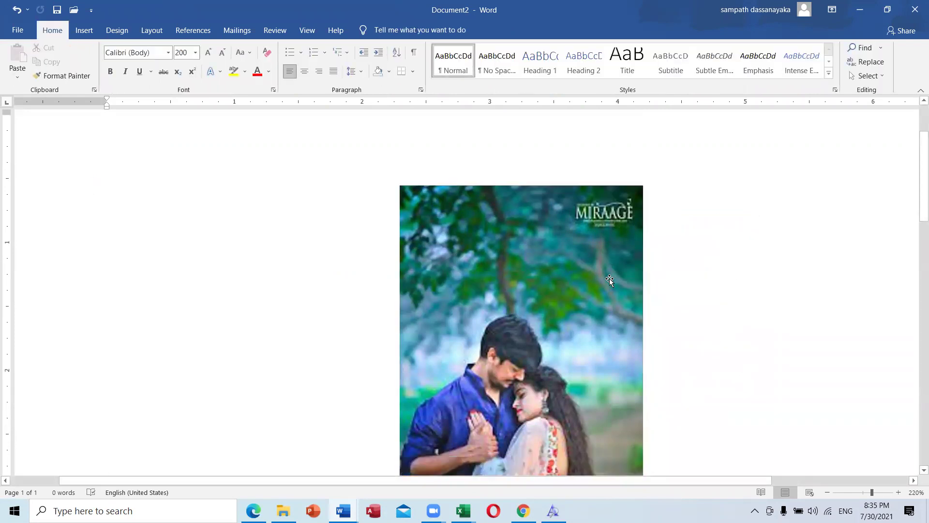
pyautogui.scroll(6, 608, 277)
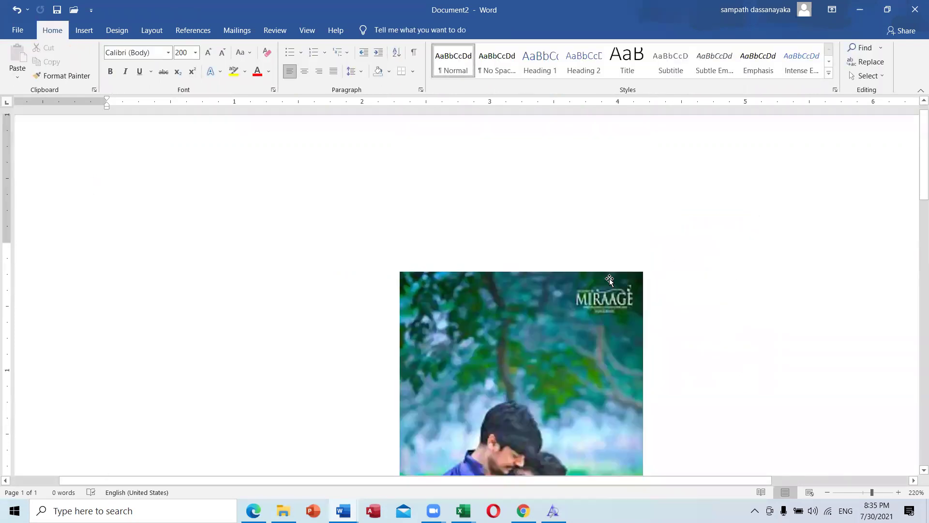
pyautogui.scroll(-2, 608, 325)
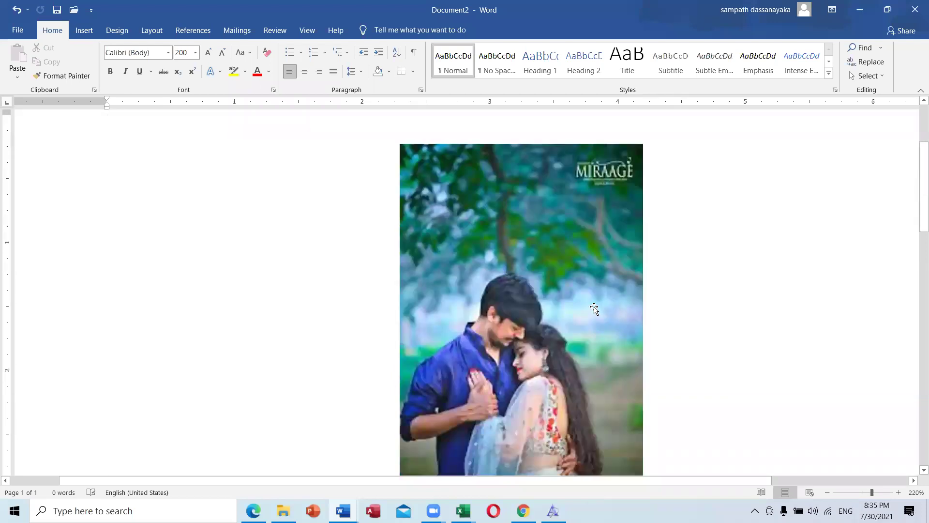
pyautogui.scroll(-2, 594, 308)
pyautogui.scroll(-1, 595, 306)
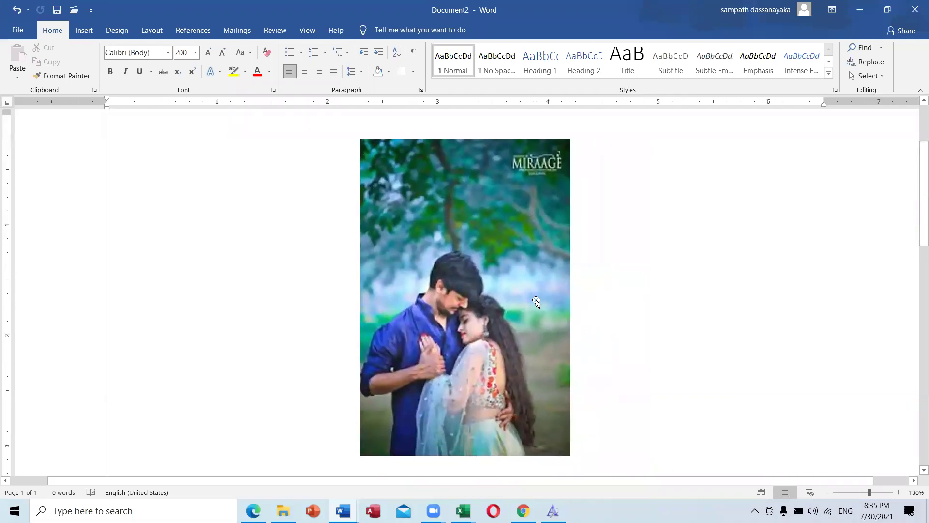
pyautogui.click(493, 297)
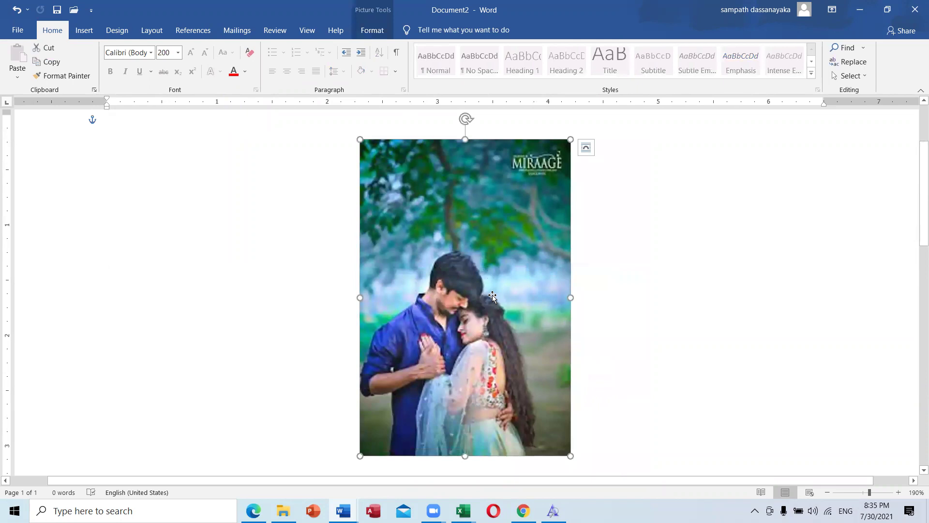
pyautogui.rightClick(492, 296)
pyautogui.click(514, 290)
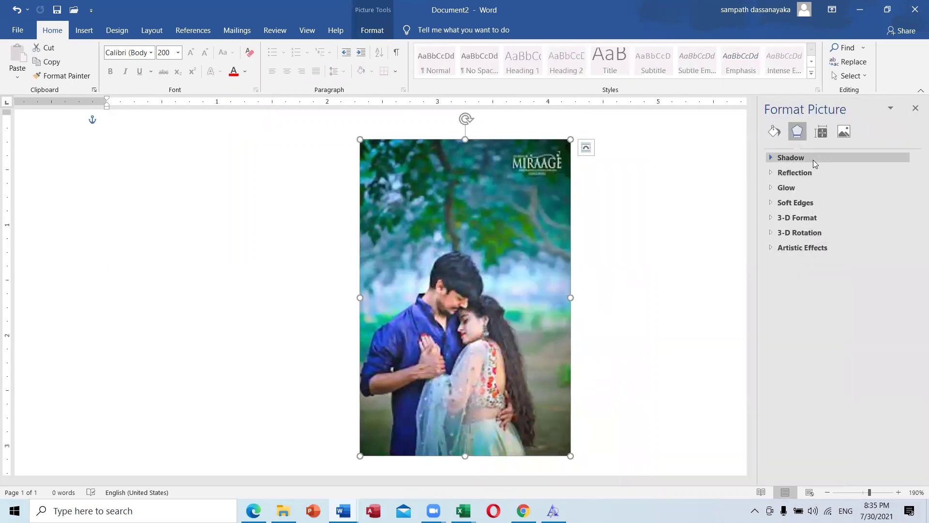
pyautogui.click(915, 110)
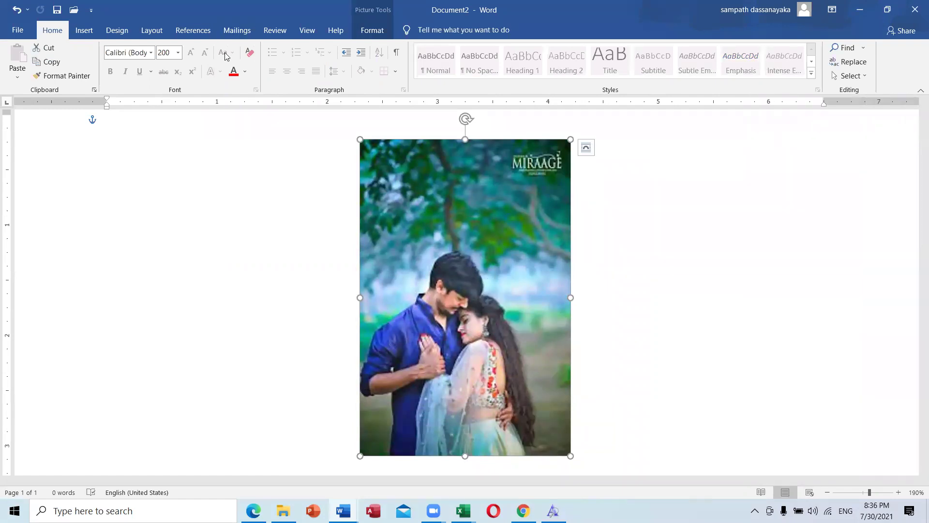
pyautogui.doubleClick(182, 10)
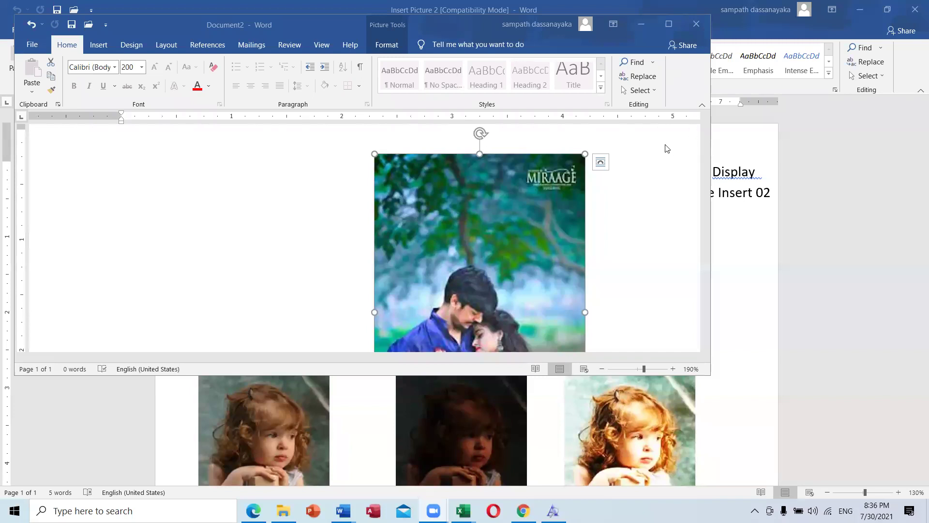
# Step: Scroll Document2's page and drag its window corner to resize the restored window
pyautogui.scroll(-3, 652, 199)
pyautogui.scroll(9, 652, 200)
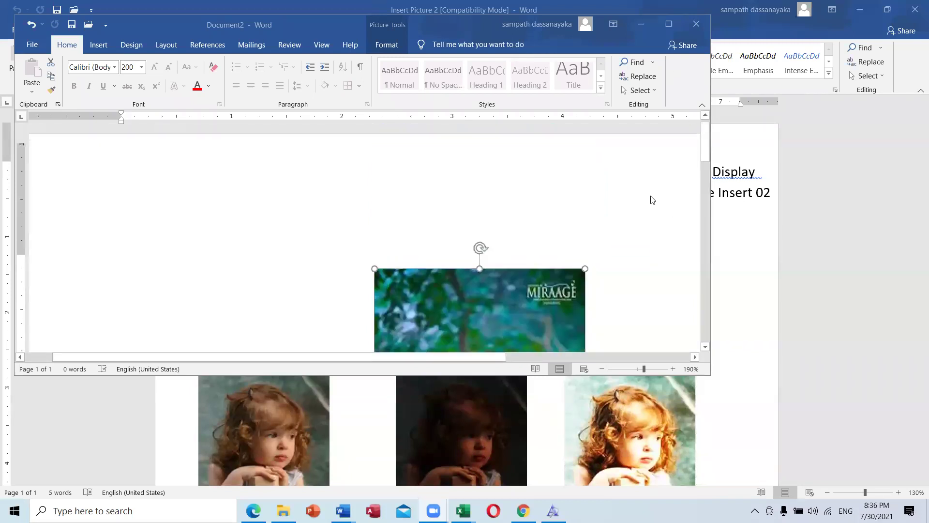
pyautogui.scroll(-10, 652, 200)
pyautogui.scroll(-2, 651, 200)
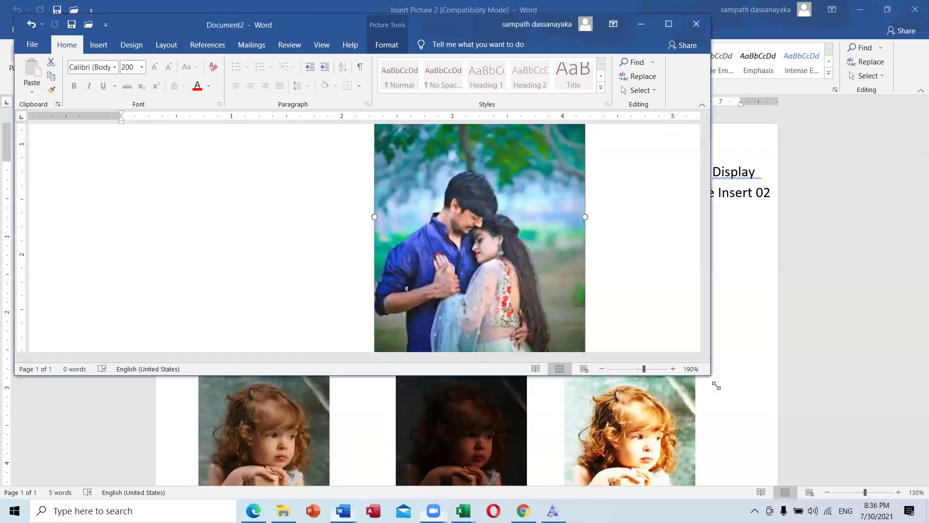
pyautogui.moveTo(795, 449); pyautogui.dragTo(796, 446)
pyautogui.scroll(10, 531, 208)
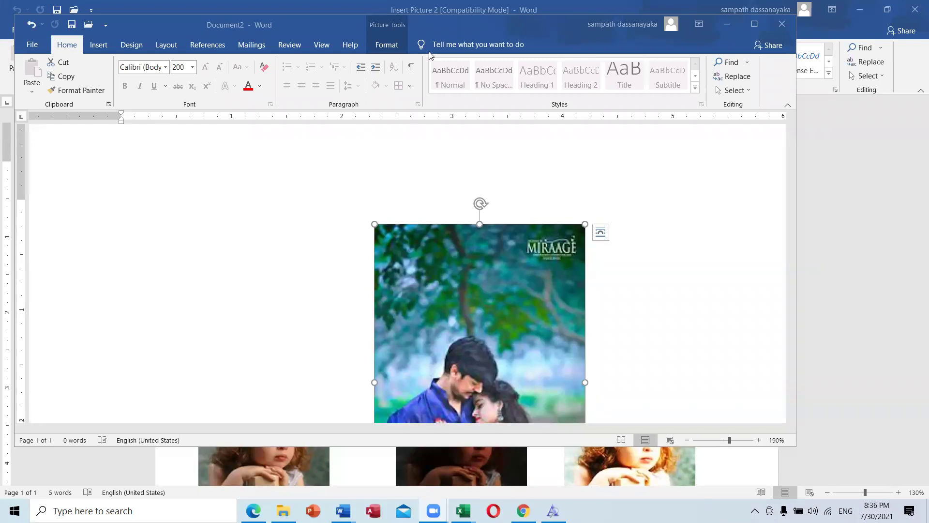
pyautogui.click(754, 23)
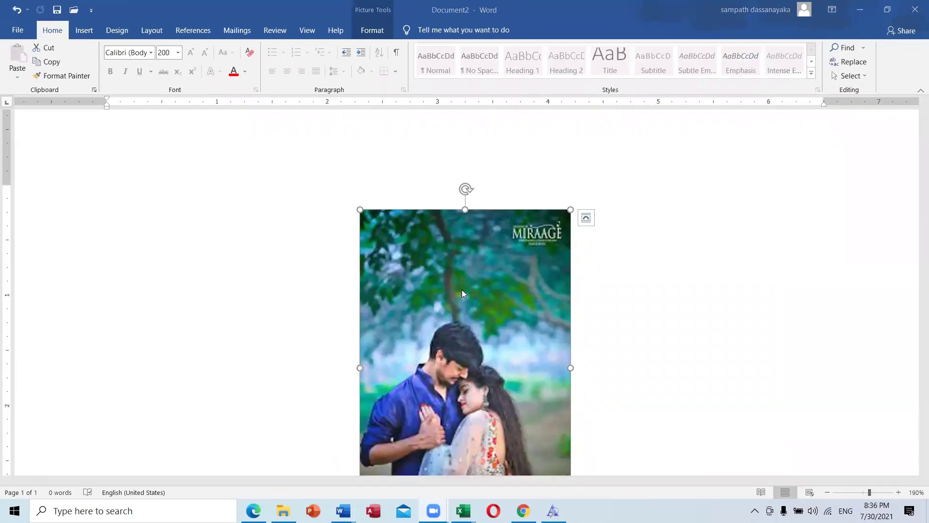
pyautogui.scroll(-3, 462, 289)
pyautogui.scroll(1, 461, 290)
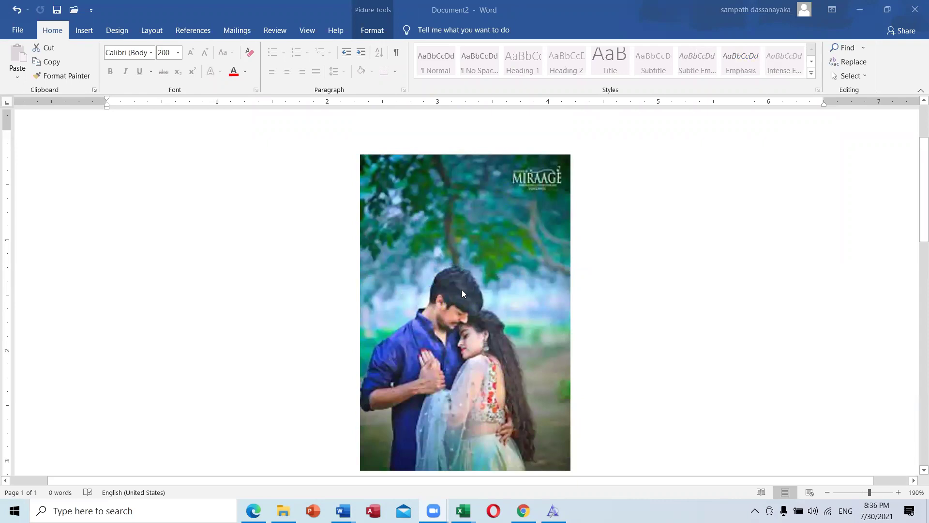
pyautogui.click(462, 290)
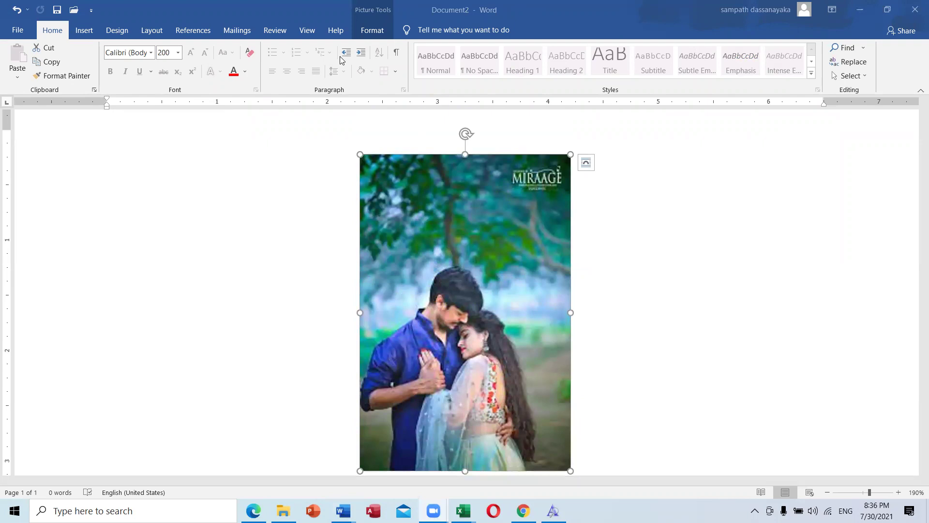
pyautogui.click(442, 192)
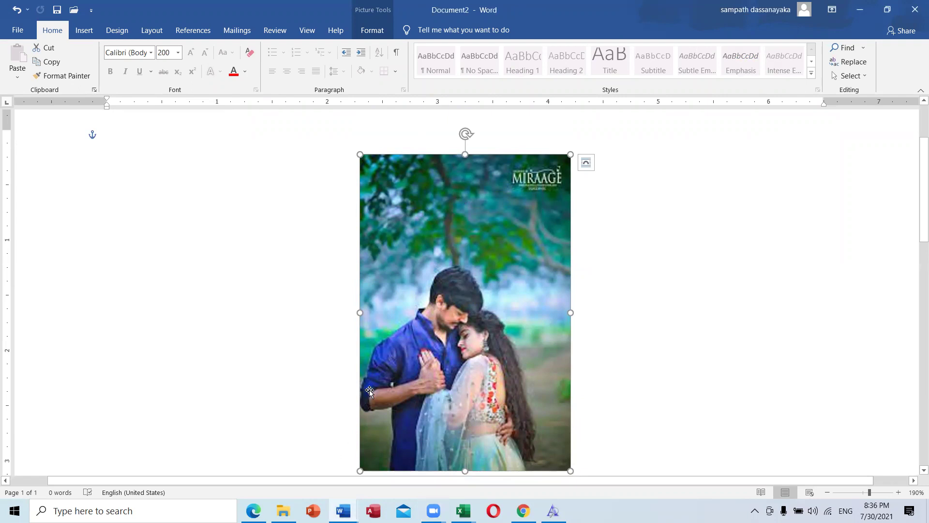
pyautogui.scroll(-1, 393, 310)
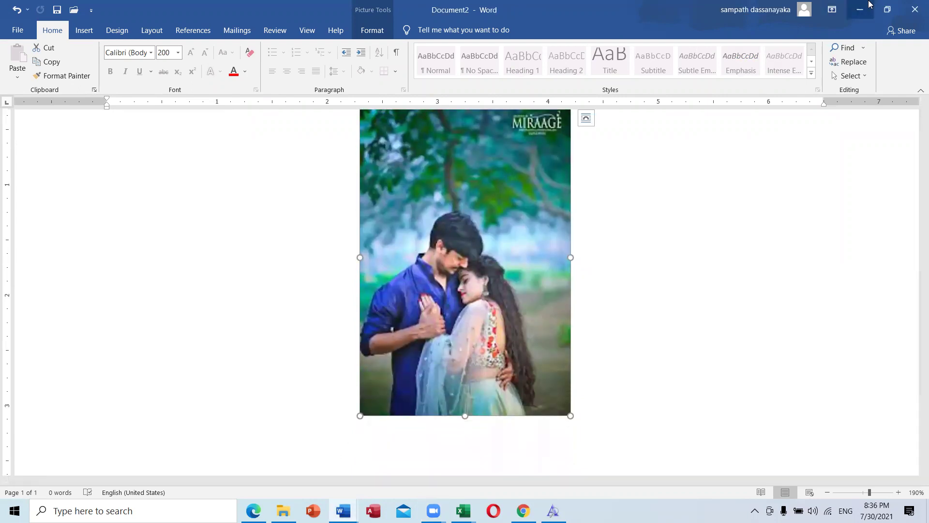
pyautogui.click(887, 10)
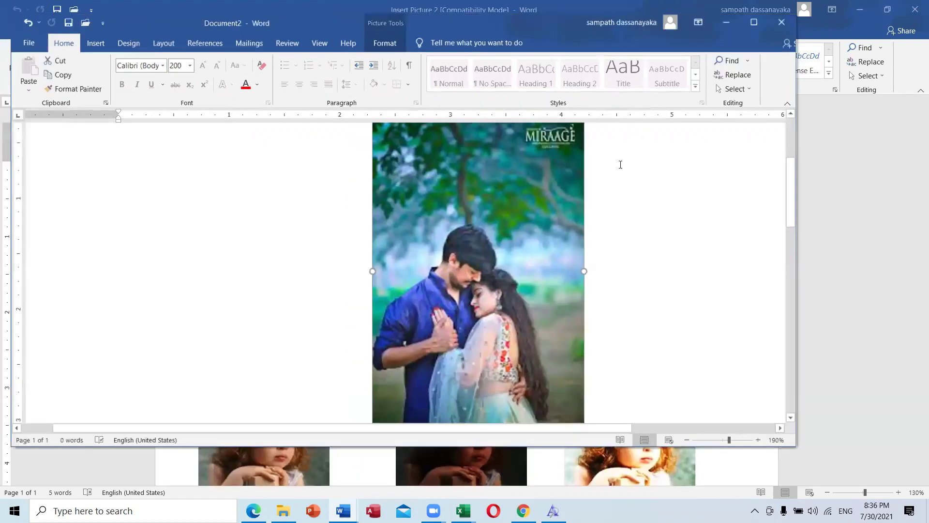
pyautogui.scroll(2, 495, 172)
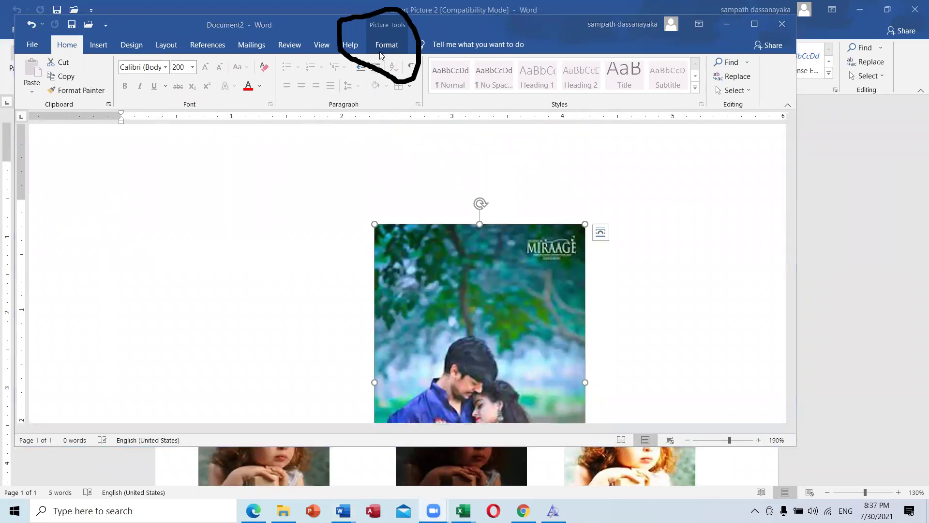
# Step: Select the couple photo and bring up Picture Tools Format after glancing at Insert, Design and Home
pyautogui.click(470, 256)
pyautogui.click(98, 44)
pyautogui.click(131, 44)
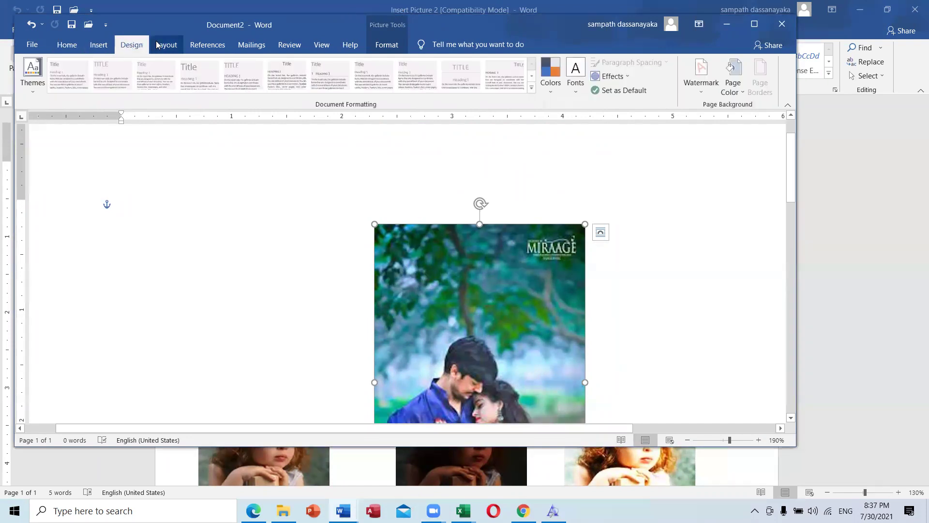
pyautogui.click(67, 44)
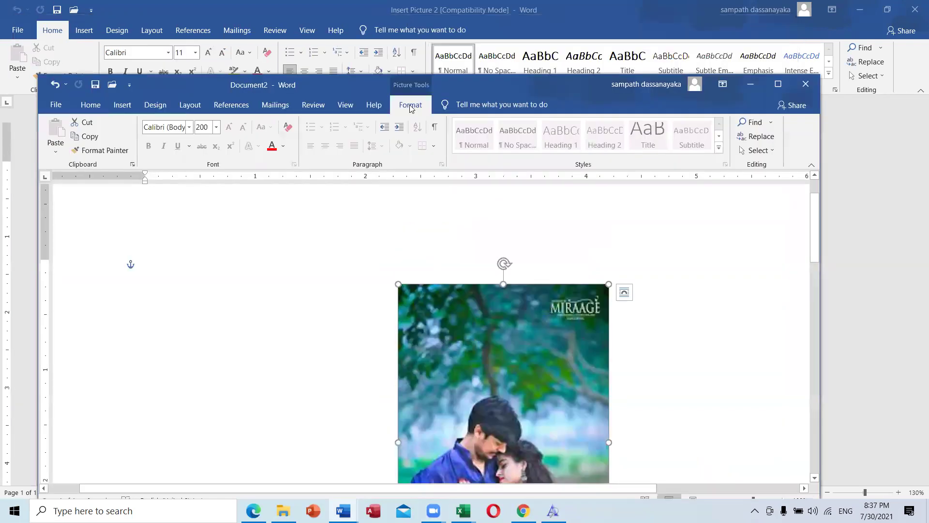
pyautogui.click(410, 105)
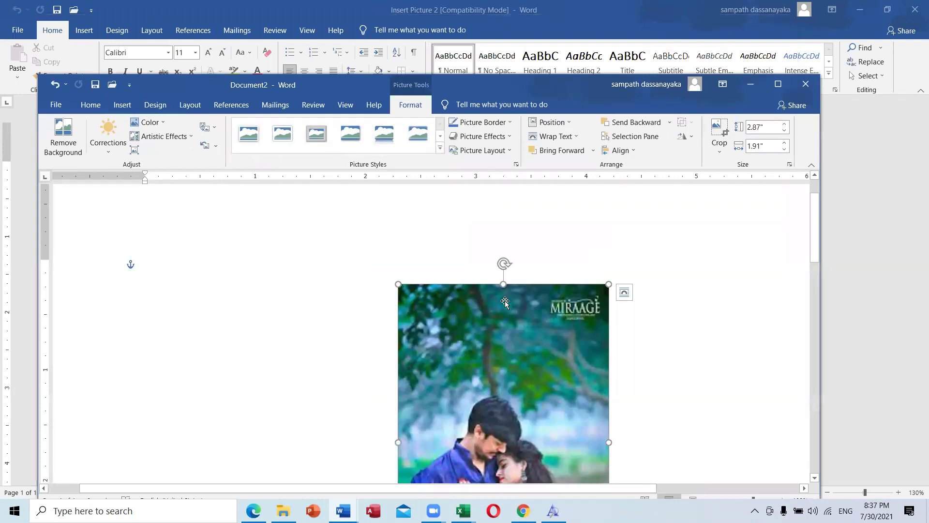
pyautogui.scroll(-2, 506, 303)
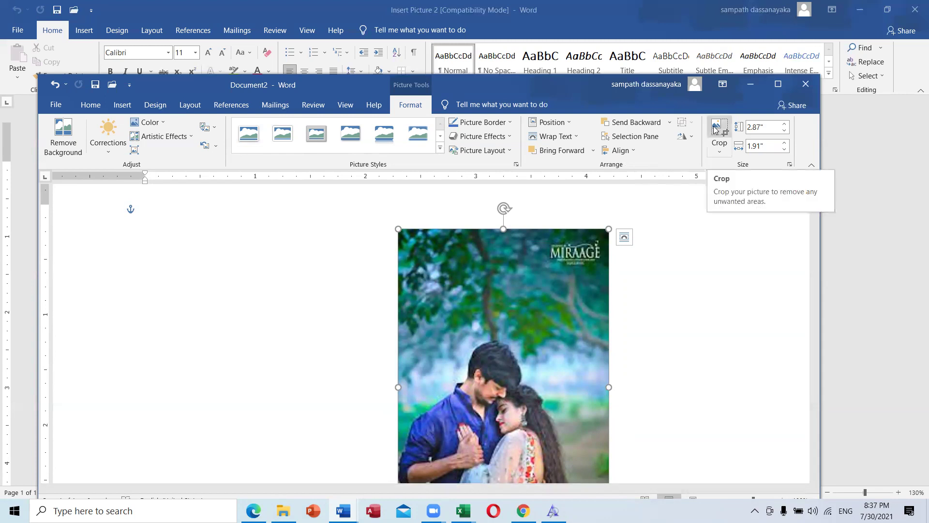
# Step: Crop the MIRAAGE logo strip off the top of the couple photo
pyautogui.click(717, 151)
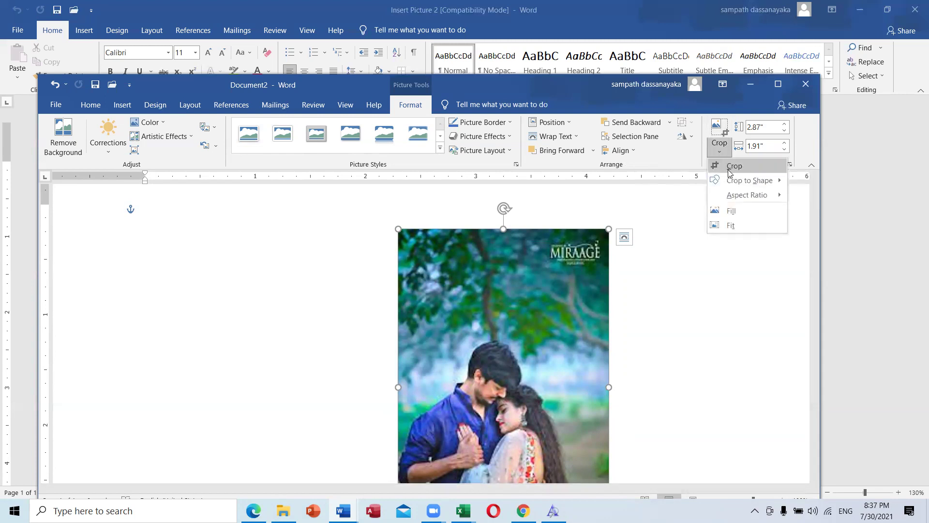
pyautogui.click(732, 167)
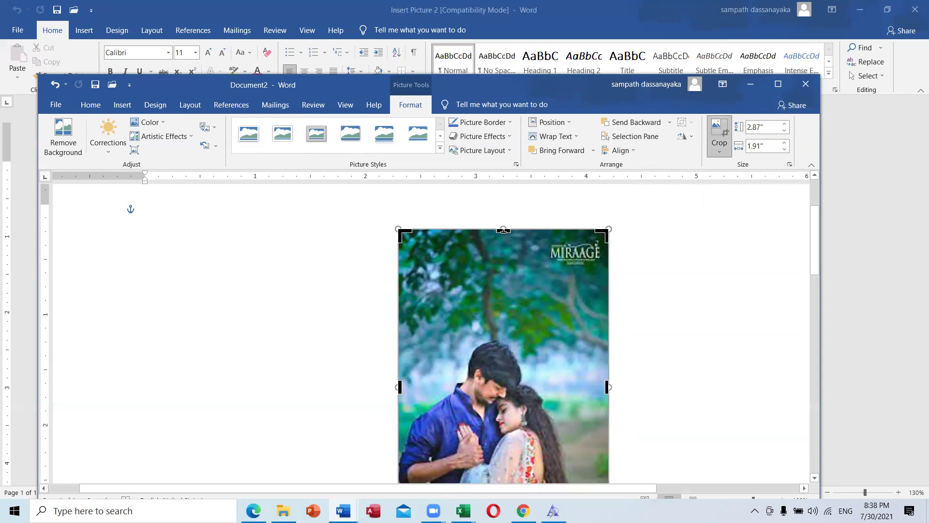
pyautogui.moveTo(502, 233); pyautogui.dragTo(505, 265)
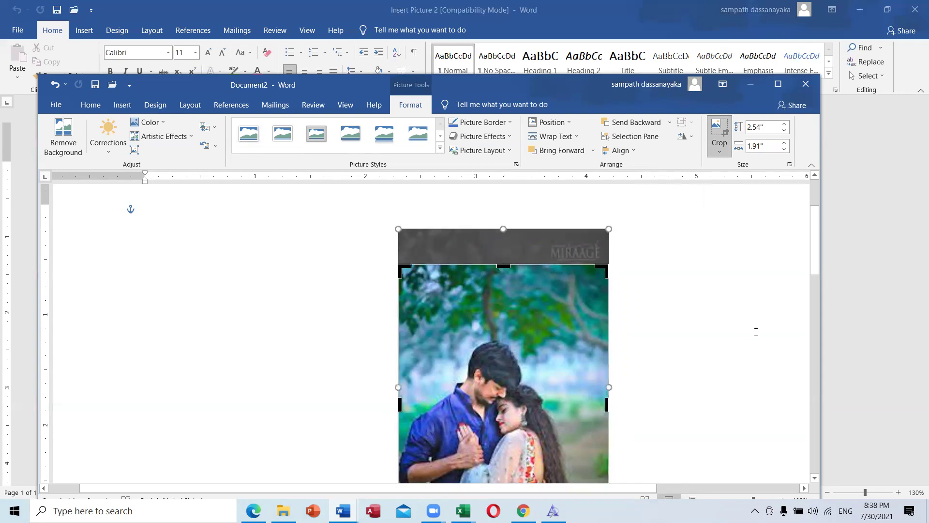
pyautogui.click(729, 321)
# Step: Reselect the cropped photo and drag it up and to the left
pyautogui.click(579, 336)
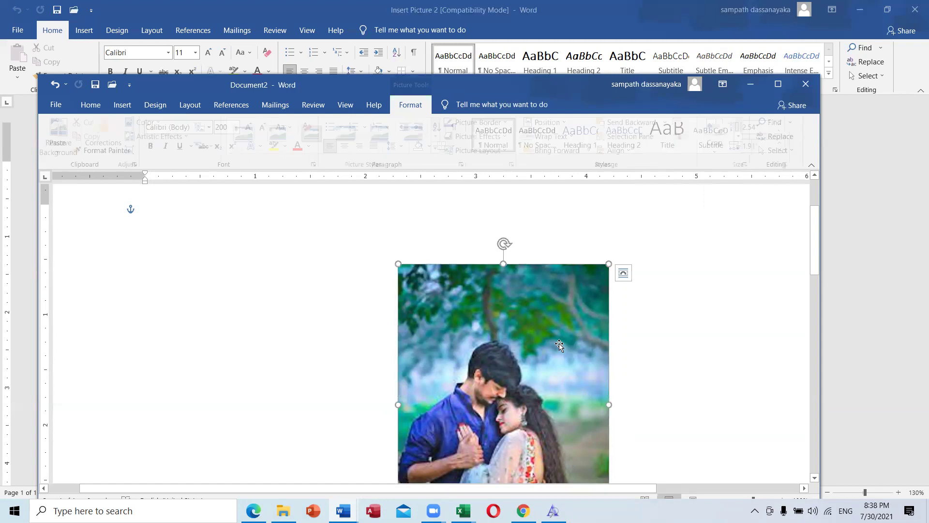
pyautogui.moveTo(525, 300); pyautogui.dragTo(493, 250)
pyautogui.scroll(-3, 516, 284)
pyautogui.scroll(3, 516, 285)
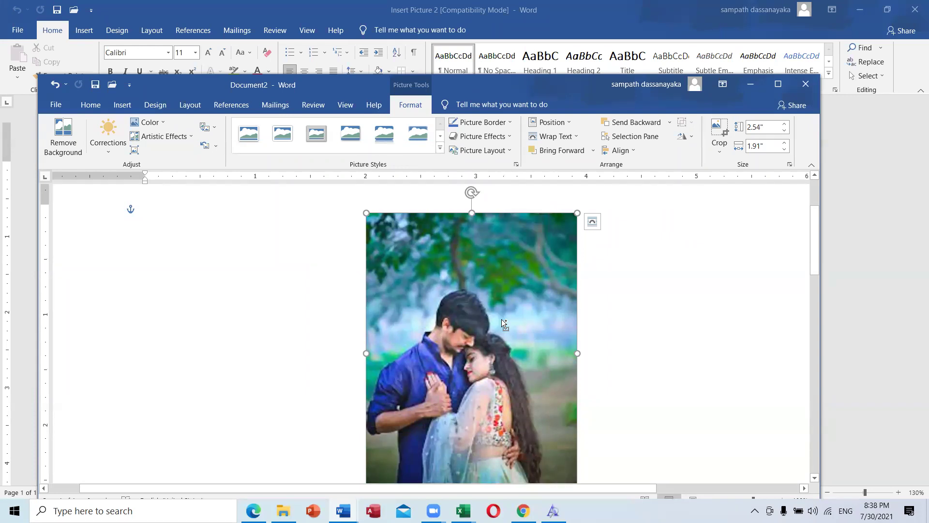
# Step: Undo the move and the crop to restore the full 2.87" by 1.91" photo
pyautogui.hotkey('ctrl', 'z')
pyautogui.hotkey('ctrl', 'z')
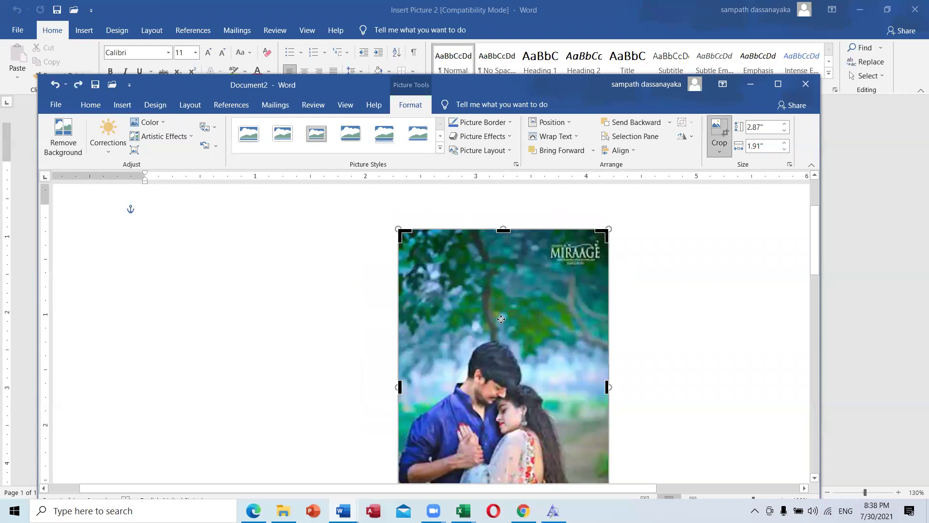
pyautogui.hotkey('ctrl', 'z')
pyautogui.click(448, 315)
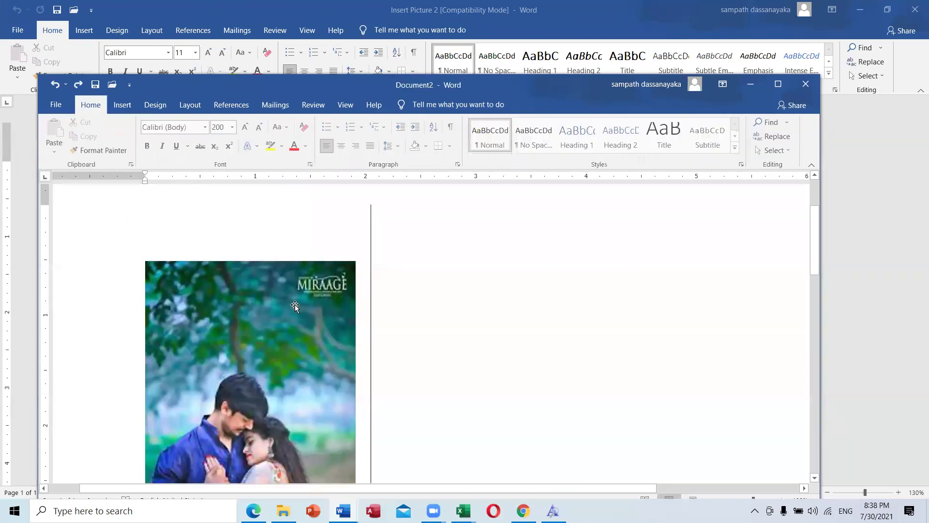
# Step: Apply square text wrapping to the photo and drag it higher on the page
pyautogui.click(295, 304)
pyautogui.click(554, 136)
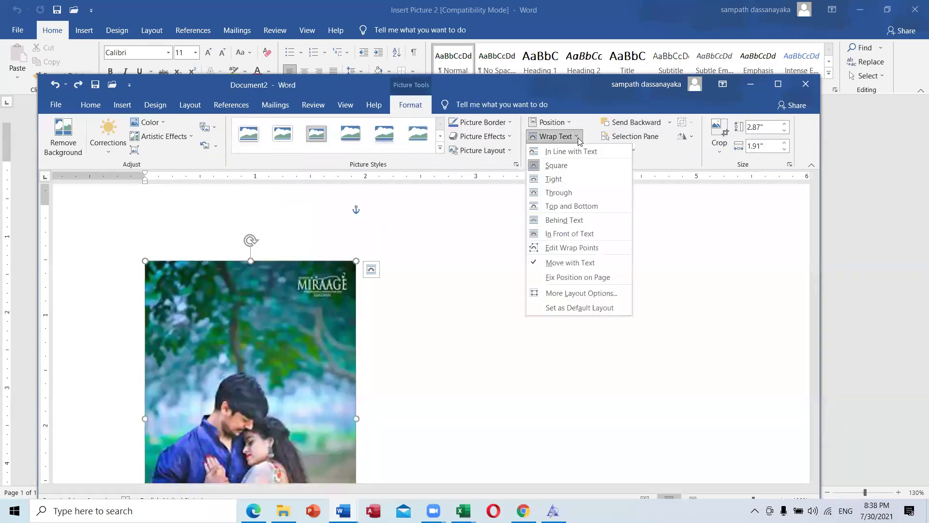
pyautogui.click(576, 173)
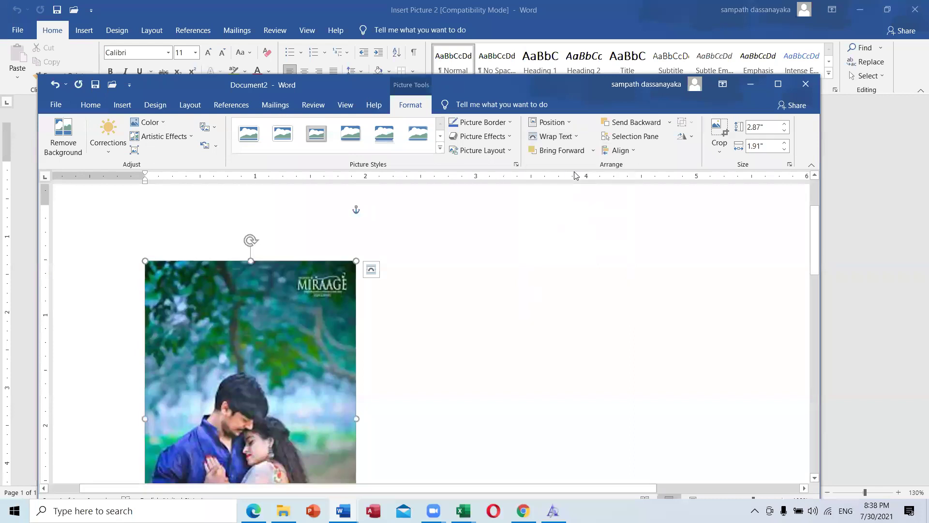
pyautogui.click(577, 134)
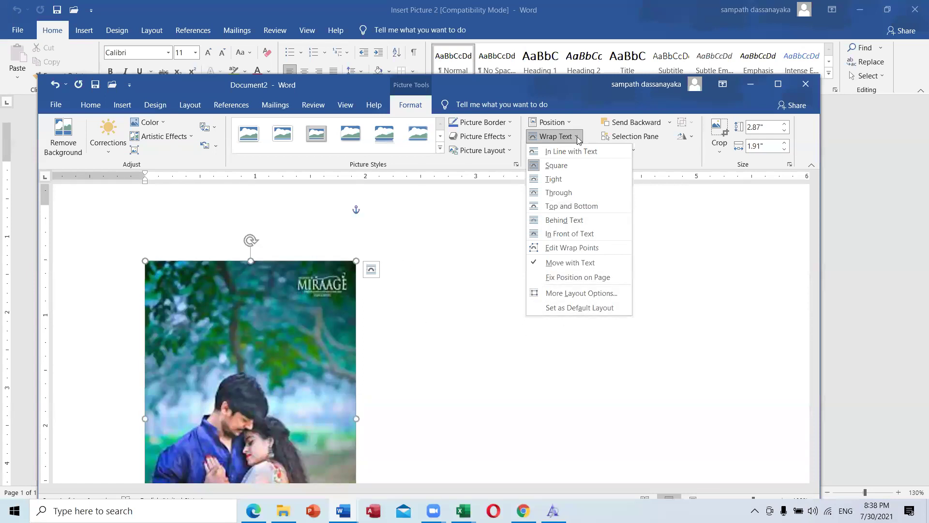
pyautogui.click(583, 166)
pyautogui.moveTo(302, 303); pyautogui.dragTo(313, 260)
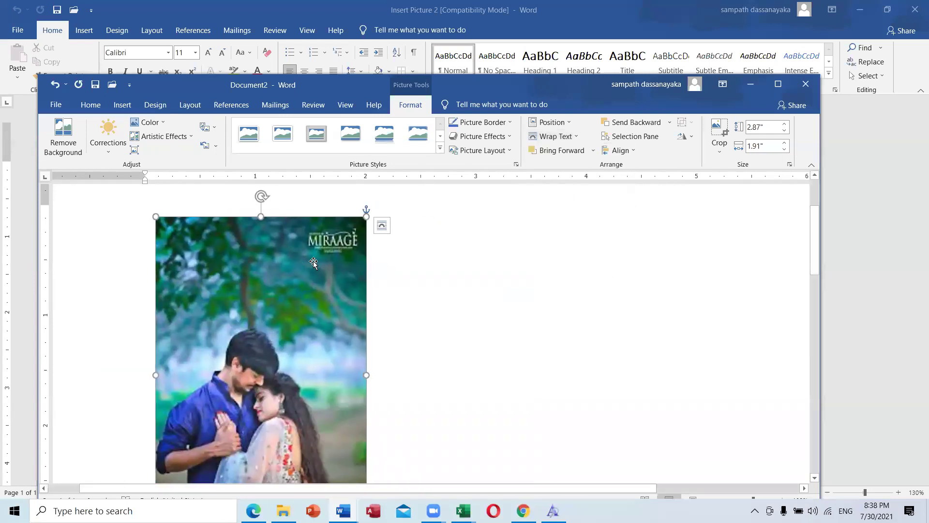
# Step: Crop the logo band off the photo's top and move the photo to the page centre
pyautogui.click(719, 147)
pyautogui.click(731, 166)
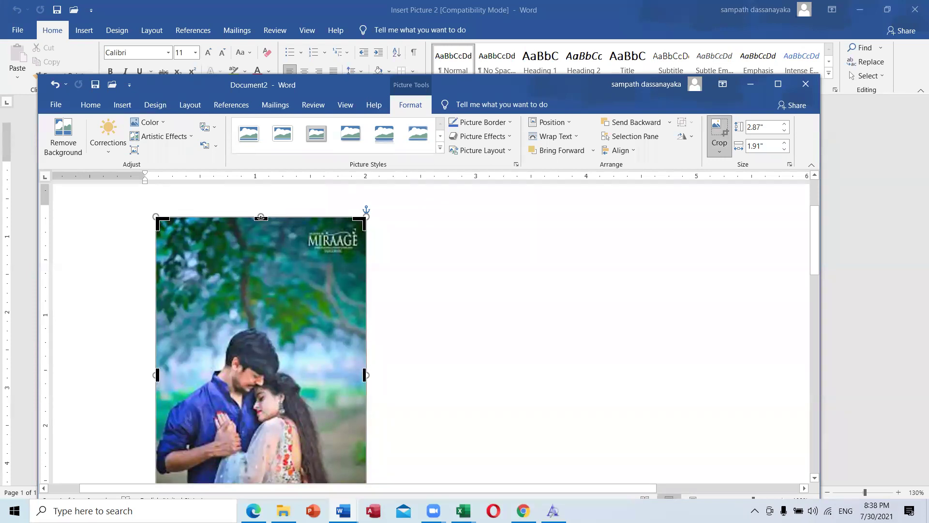
pyautogui.moveTo(260, 220); pyautogui.dragTo(253, 261)
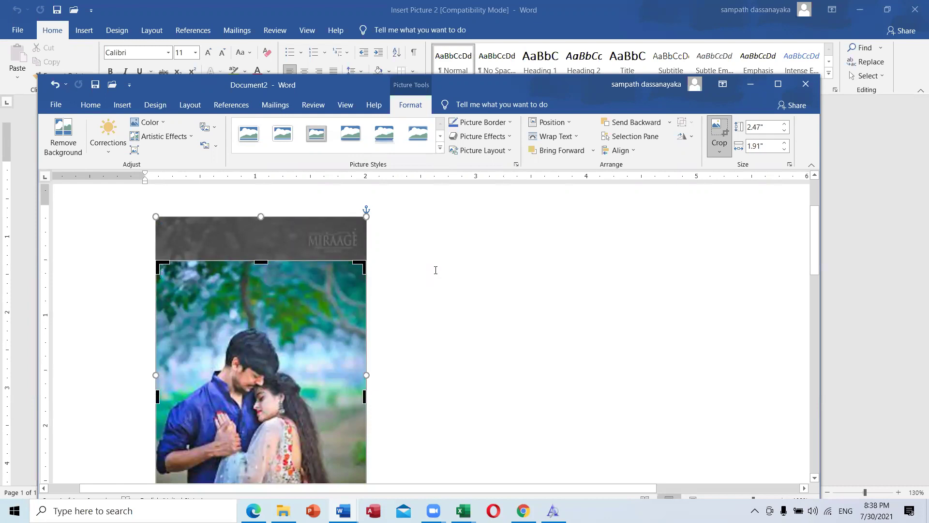
pyautogui.click(421, 248)
pyautogui.click(259, 295)
pyautogui.moveTo(300, 299); pyautogui.dragTo(454, 263)
pyautogui.scroll(-3, 438, 298)
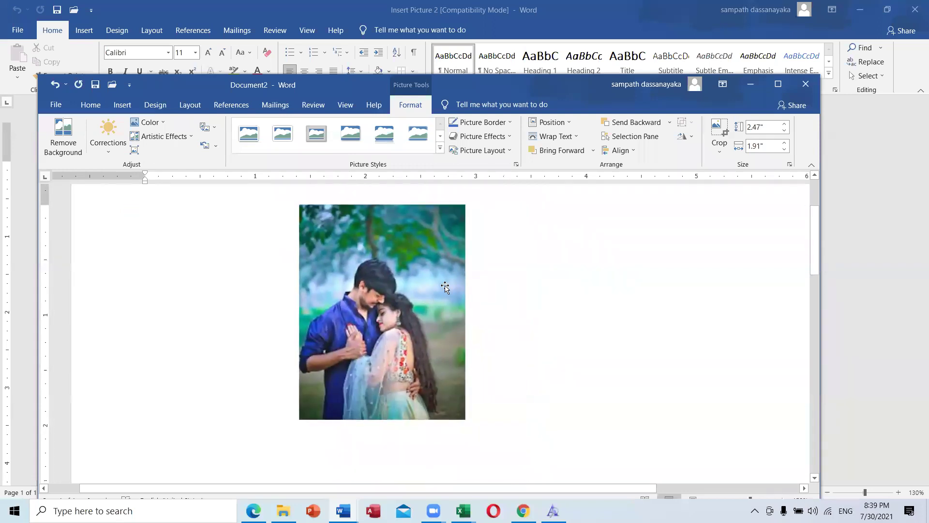
# Step: Trim the photo's right side and top to 1.86" by 1.51", then reposition it
pyautogui.click(718, 144)
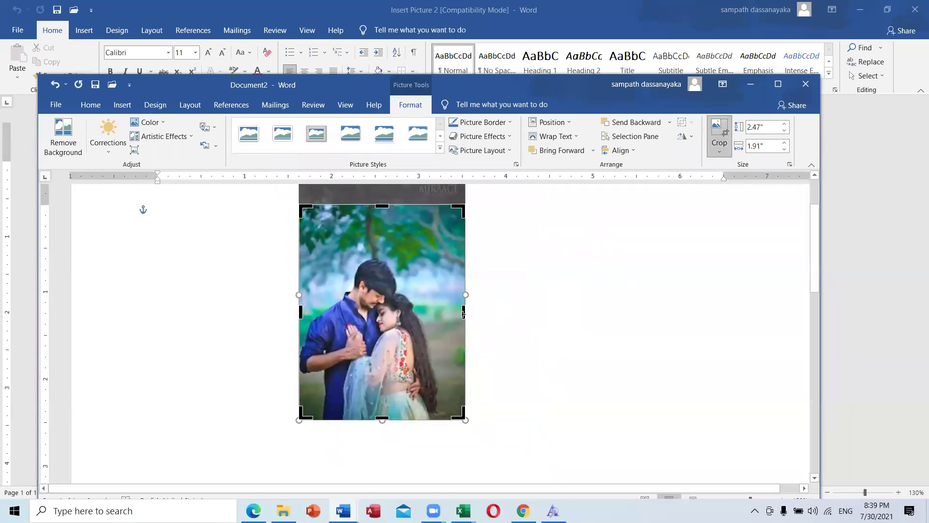
pyautogui.moveTo(459, 314); pyautogui.dragTo(429, 314)
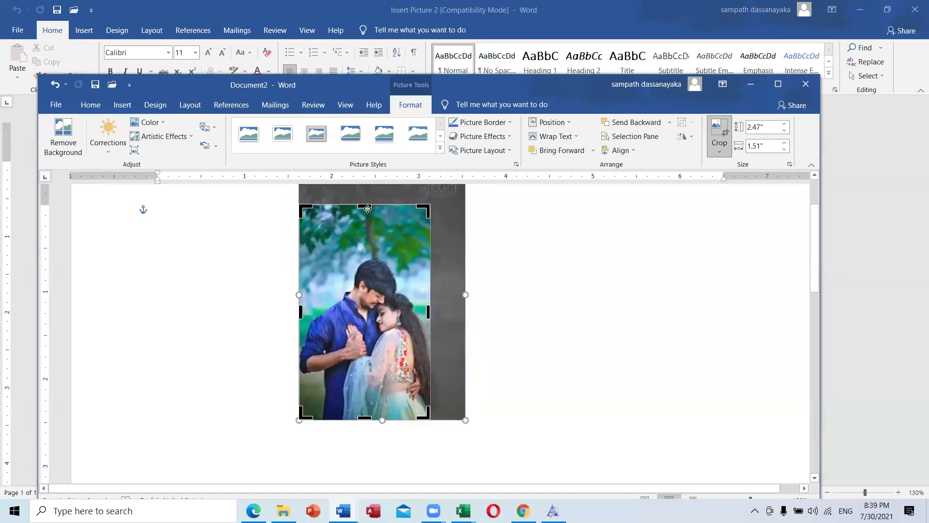
pyautogui.moveTo(368, 205); pyautogui.dragTo(369, 260)
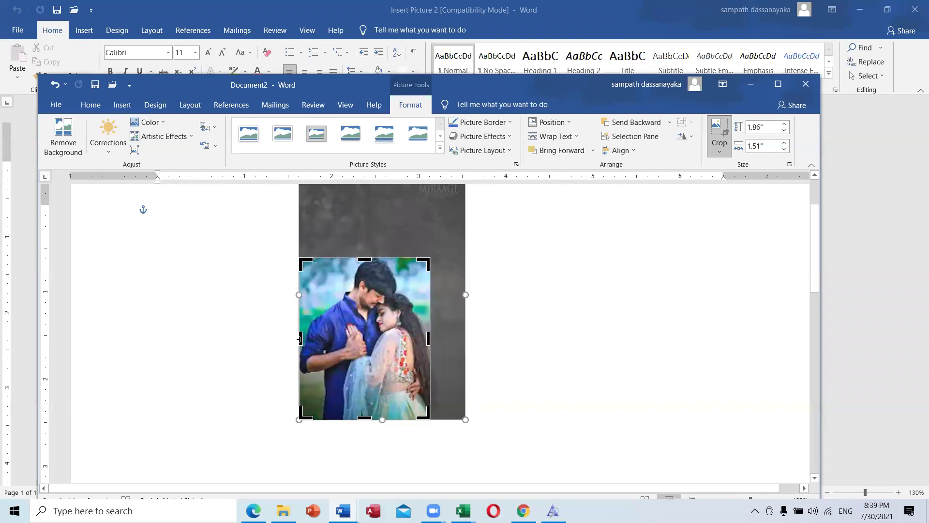
pyautogui.click(577, 343)
pyautogui.click(390, 334)
pyautogui.moveTo(390, 334); pyautogui.dragTo(680, 307)
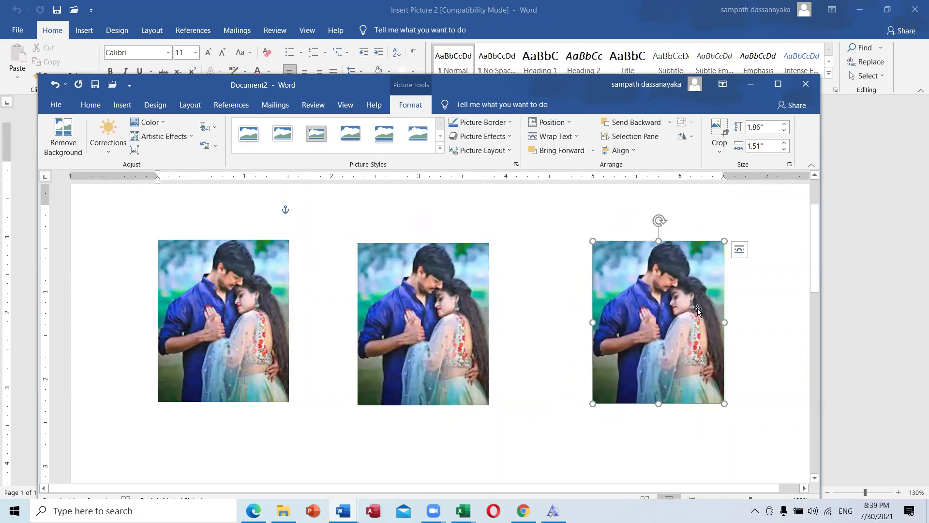
pyautogui.click(240, 295)
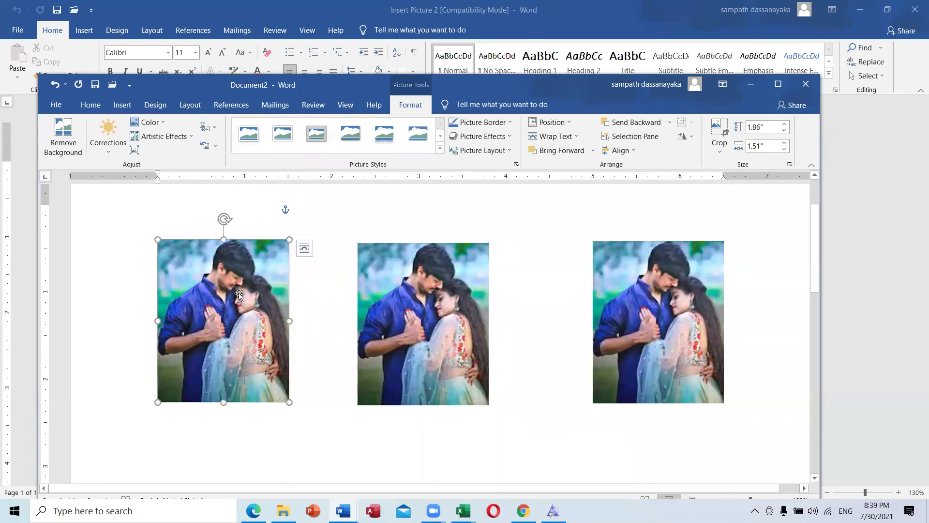
pyautogui.click(63, 147)
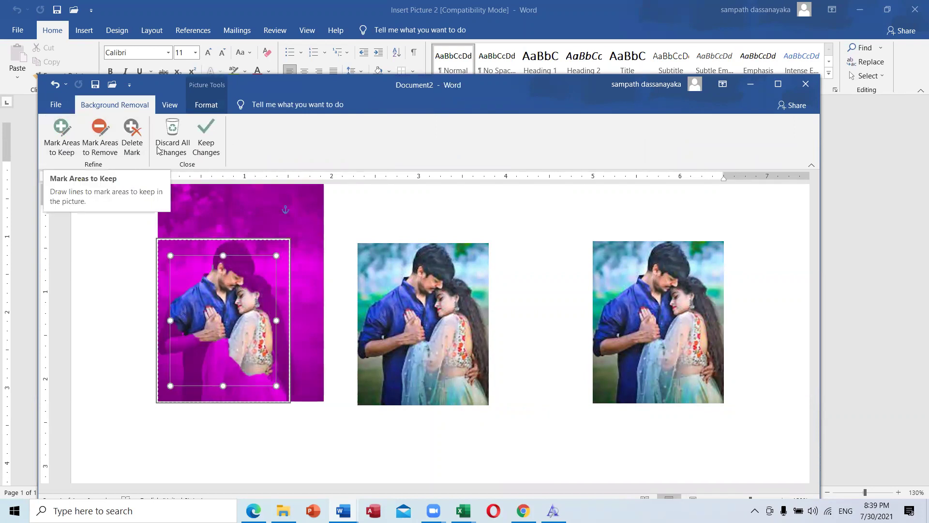
pyautogui.click(211, 140)
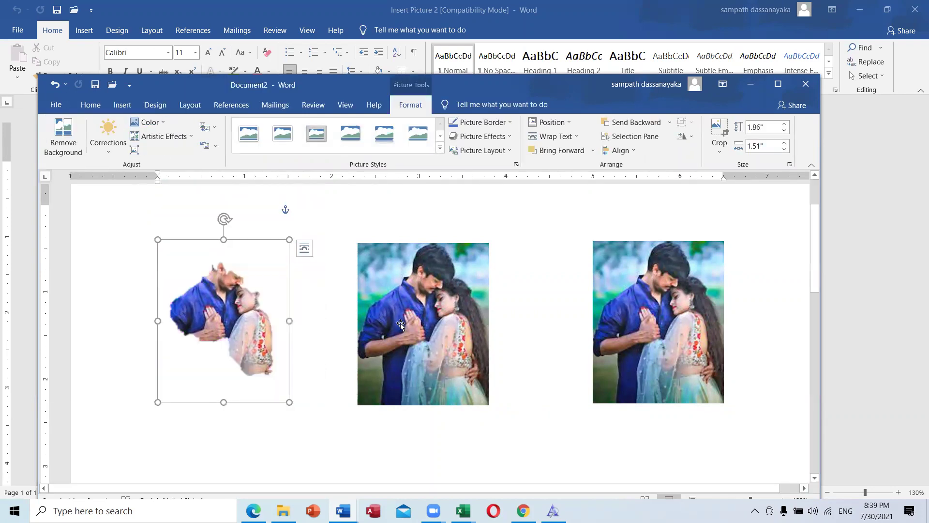
pyautogui.click(401, 324)
pyautogui.click(63, 140)
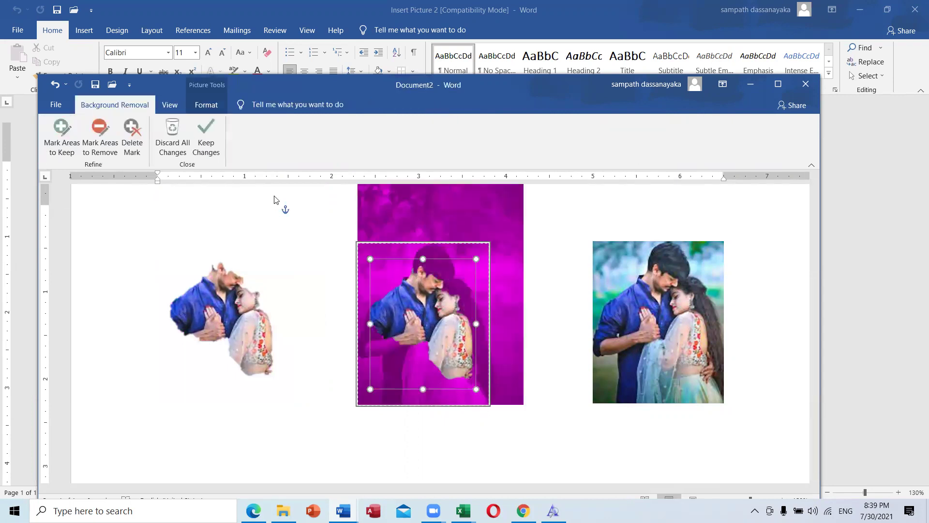
pyautogui.click(182, 147)
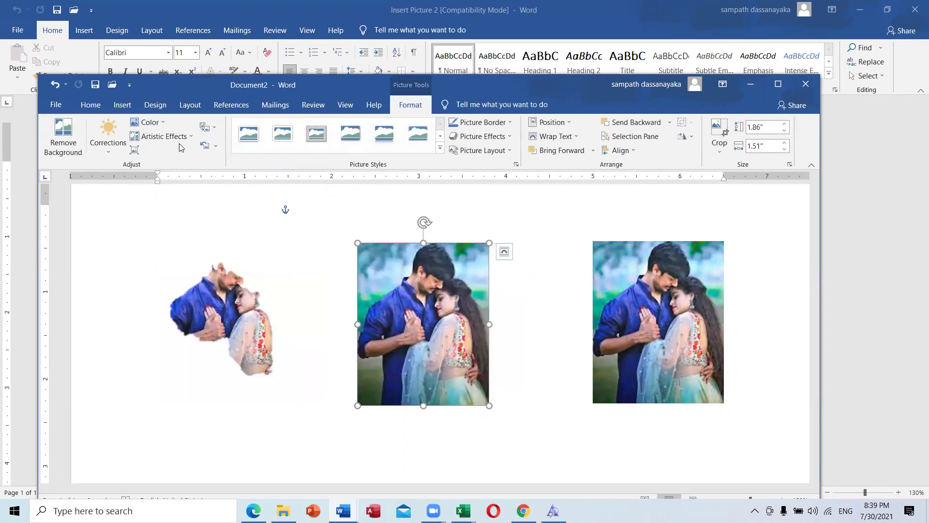
pyautogui.click(300, 314)
pyautogui.click(421, 324)
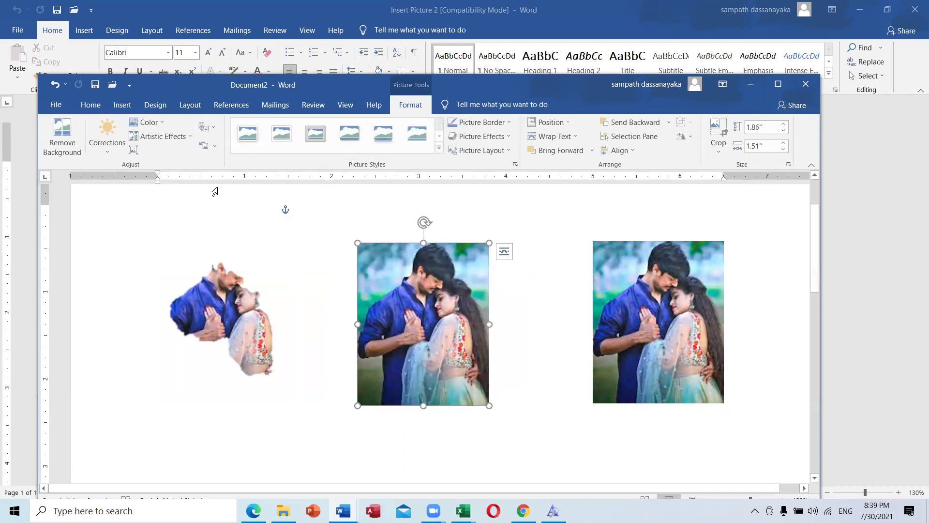
pyautogui.click(63, 140)
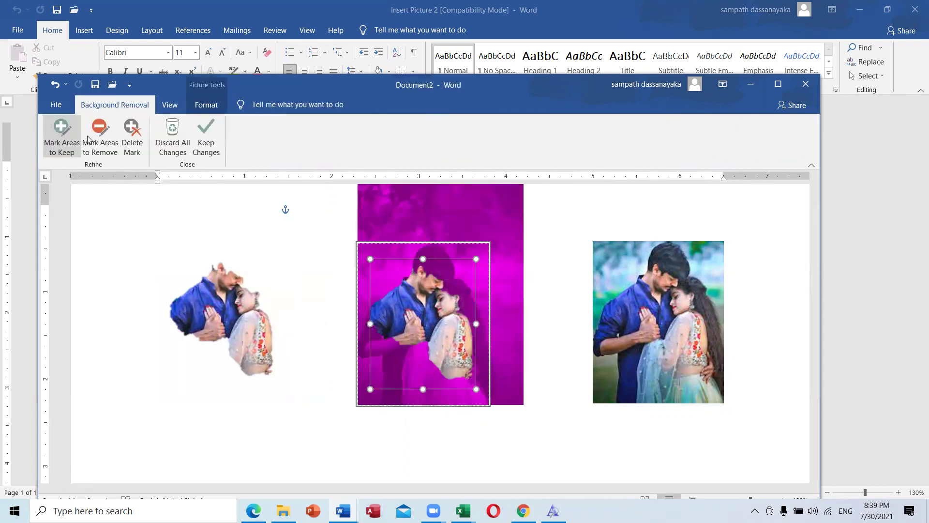
pyautogui.click(207, 140)
pyautogui.click(645, 320)
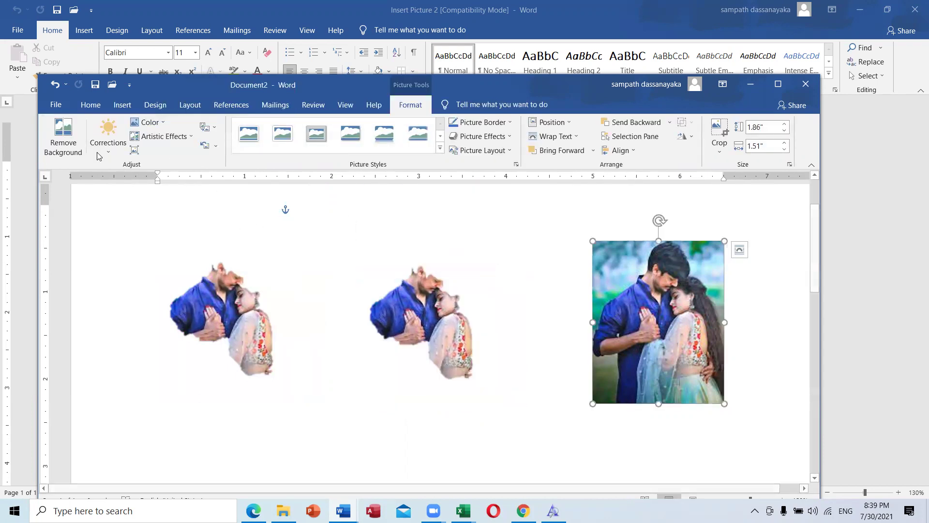
pyautogui.click(64, 142)
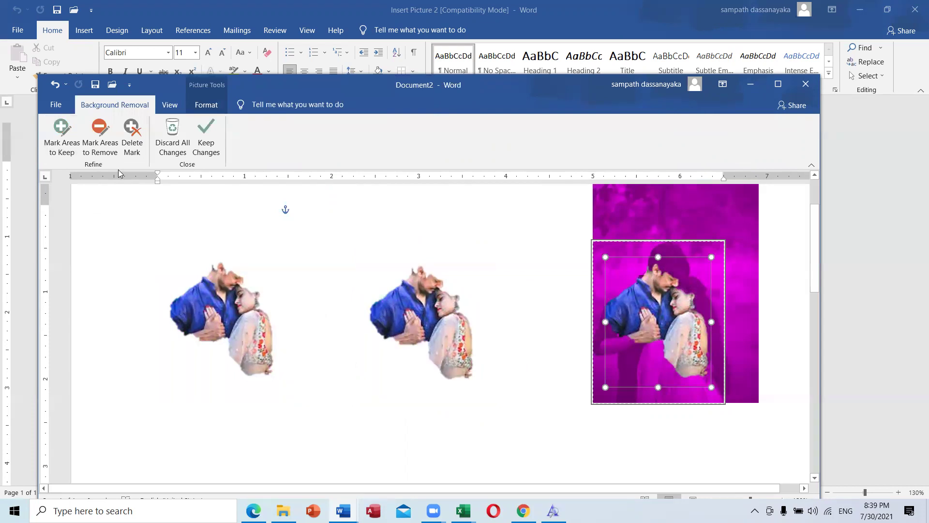
pyautogui.click(132, 138)
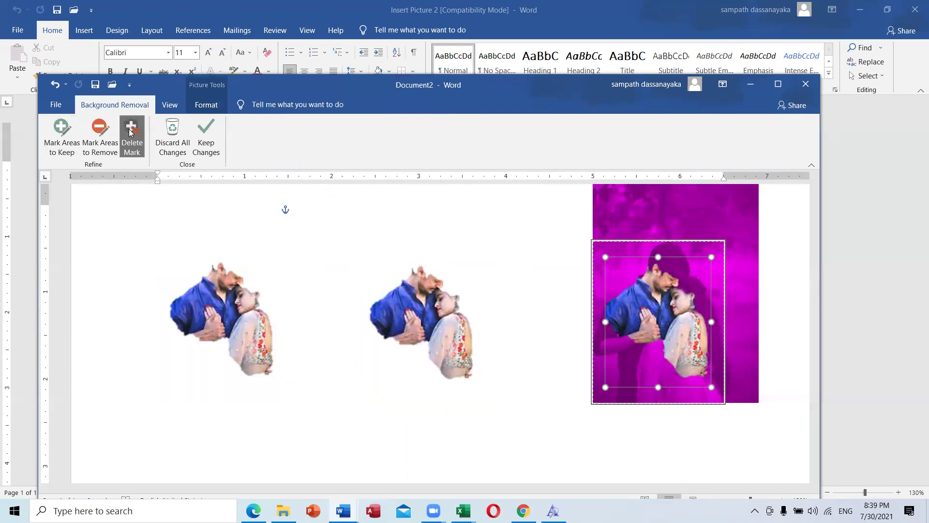
pyautogui.click(206, 140)
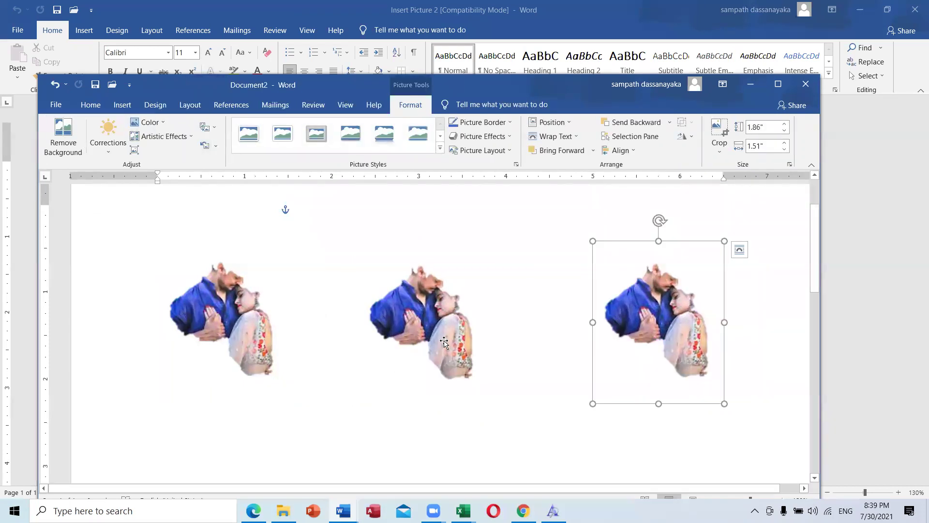
pyautogui.scroll(2, 443, 344)
pyautogui.hotkey('ctrl', 'z')
pyautogui.hotkey('ctrl', 'z')
pyautogui.hotkey('ctrl', 'z')
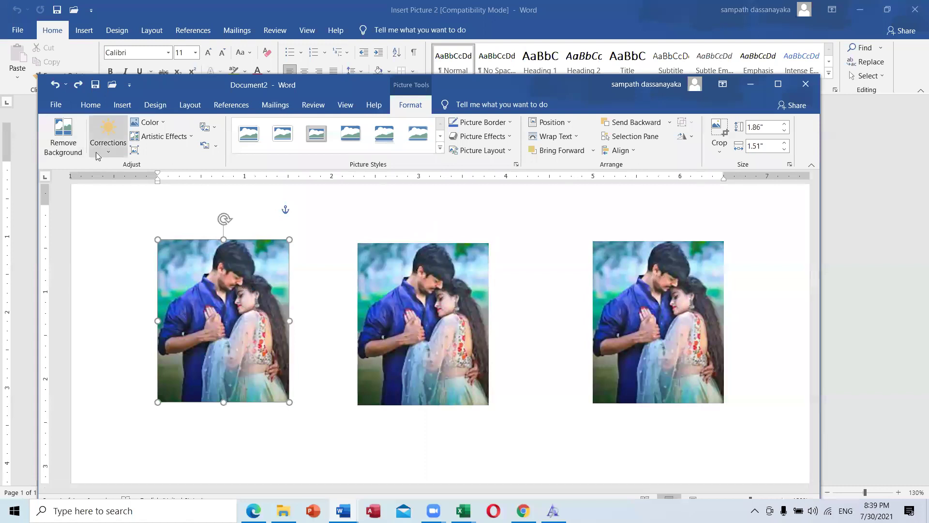
# Step: Apply Brightness/Contrast correction presets to the left and middle couple photos
pyautogui.click(108, 143)
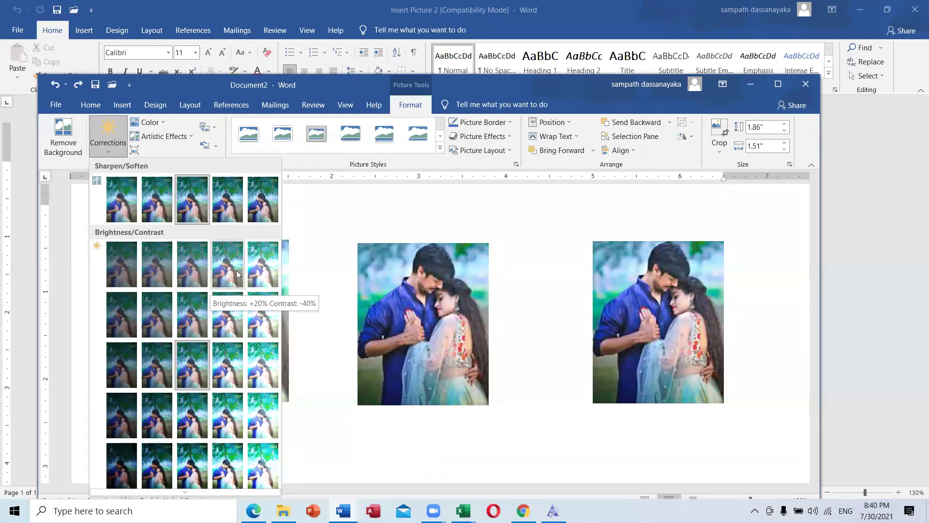
pyautogui.click(237, 271)
pyautogui.click(408, 295)
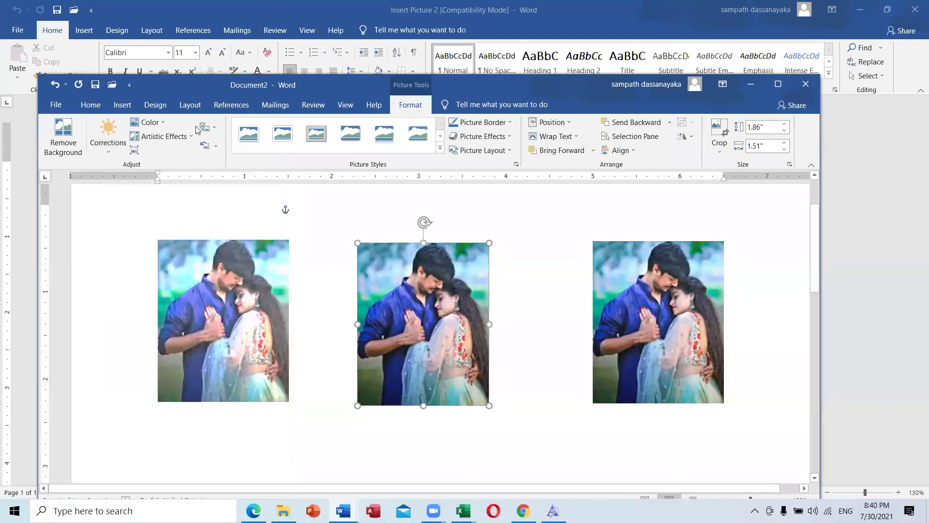
pyautogui.click(108, 138)
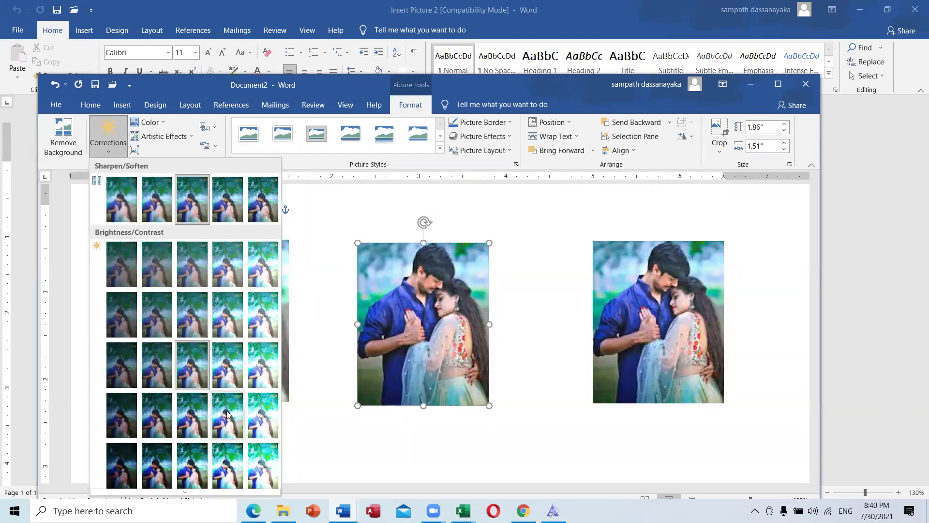
pyautogui.click(185, 422)
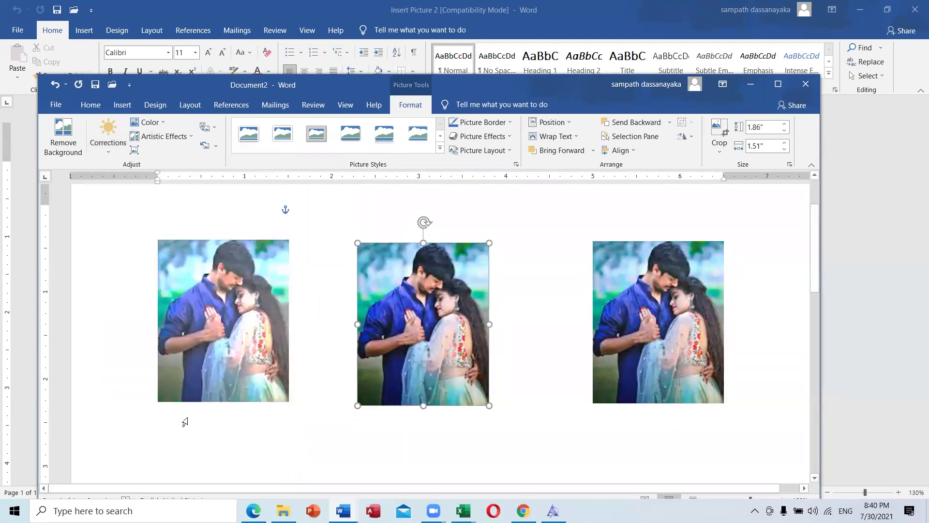
# Step: Recolor the right photo with a dark gold tint and maximize the Word window
pyautogui.click(595, 349)
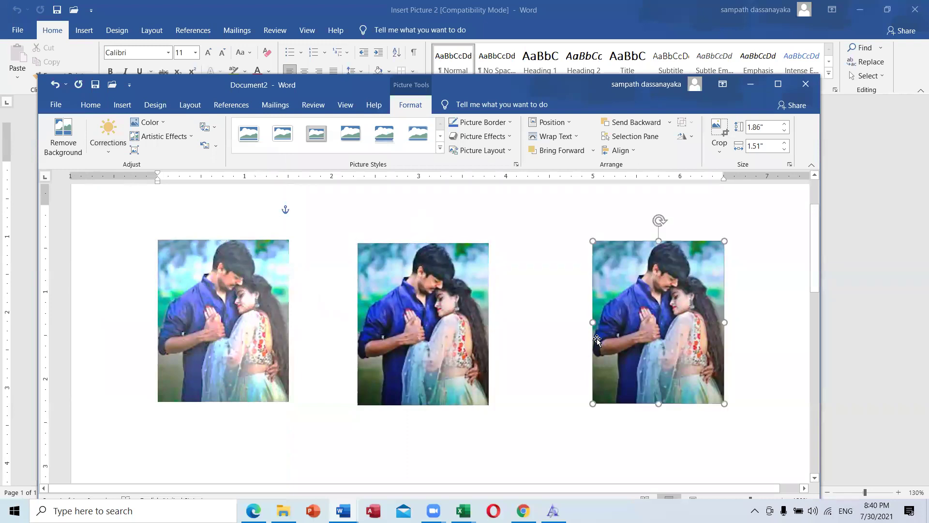
pyautogui.click(166, 121)
pyautogui.click(297, 362)
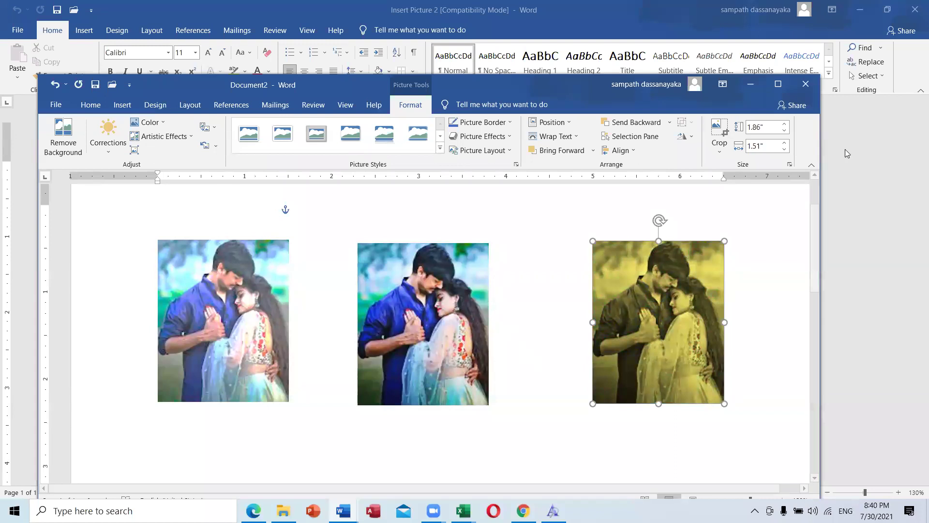
pyautogui.click(778, 84)
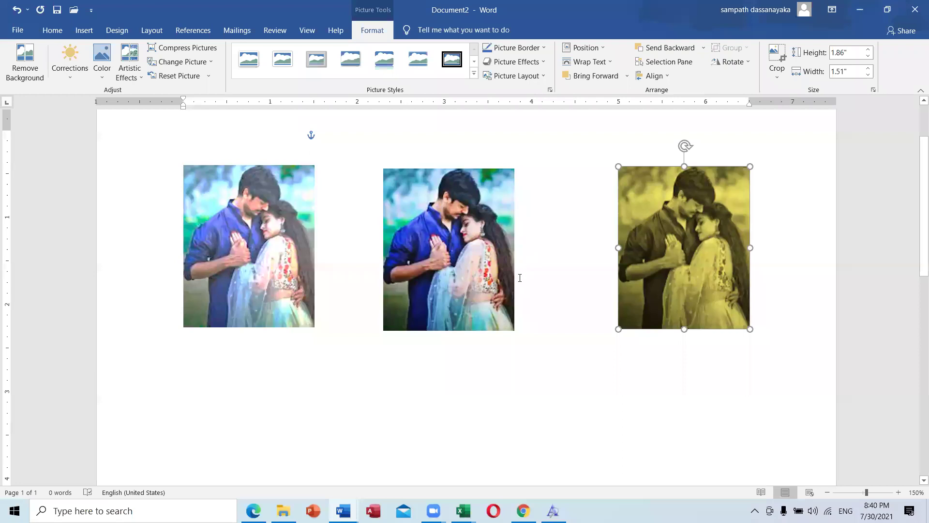
# Step: Drag the middle and right photos slightly right so the three sit evenly spaced
pyautogui.scroll(3, 315, 238)
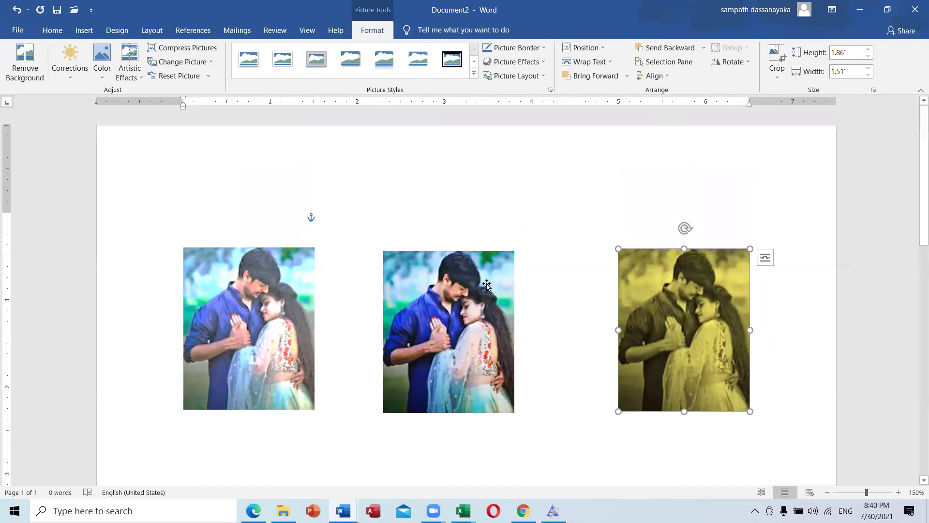
pyautogui.click(460, 272)
pyautogui.click(271, 276)
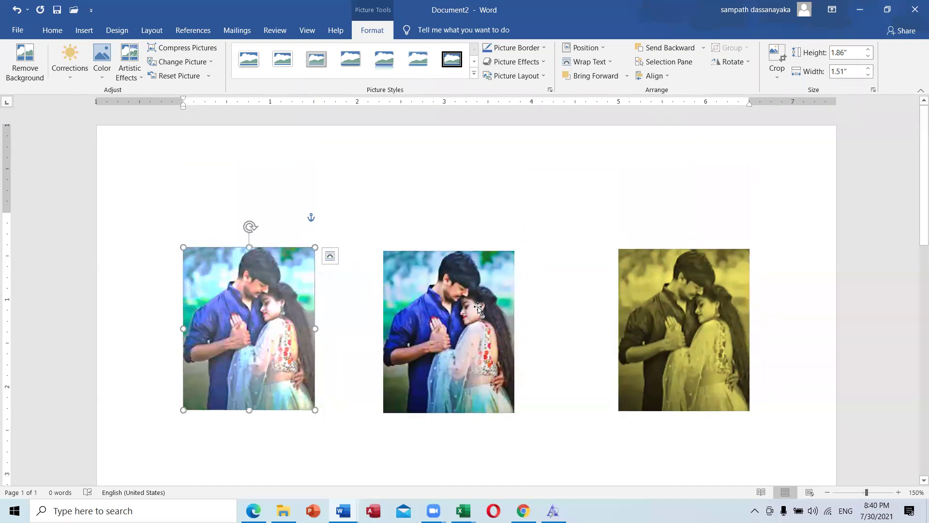
pyautogui.click(479, 309)
pyautogui.click(708, 289)
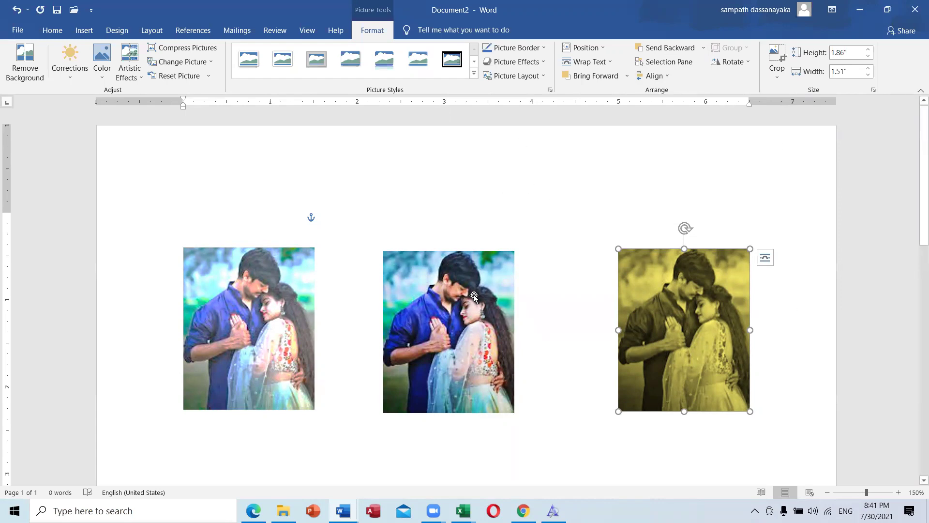
pyautogui.moveTo(474, 295)
pyautogui.mouseDown()
pyautogui.moveTo(510, 290)
pyautogui.moveTo(491, 290)
pyautogui.mouseUp()
pyautogui.moveTo(658, 284); pyautogui.dragTo(665, 280)
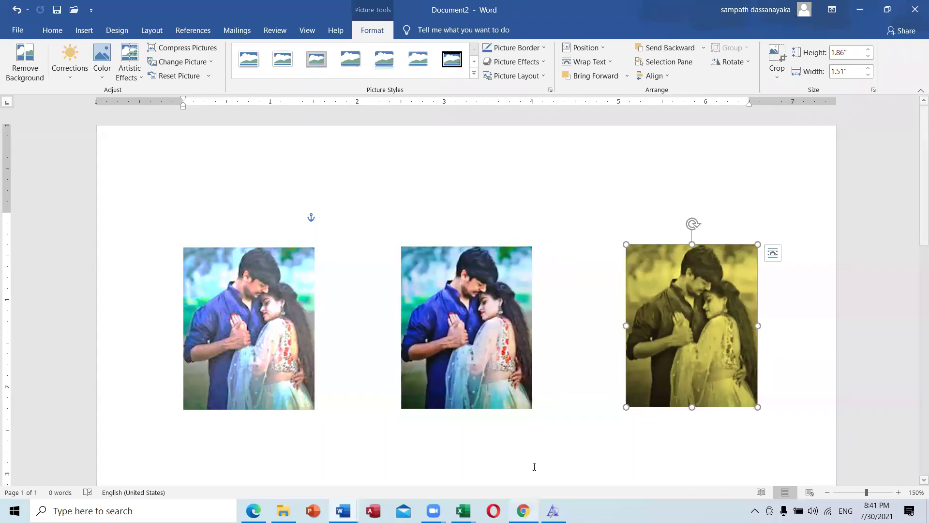